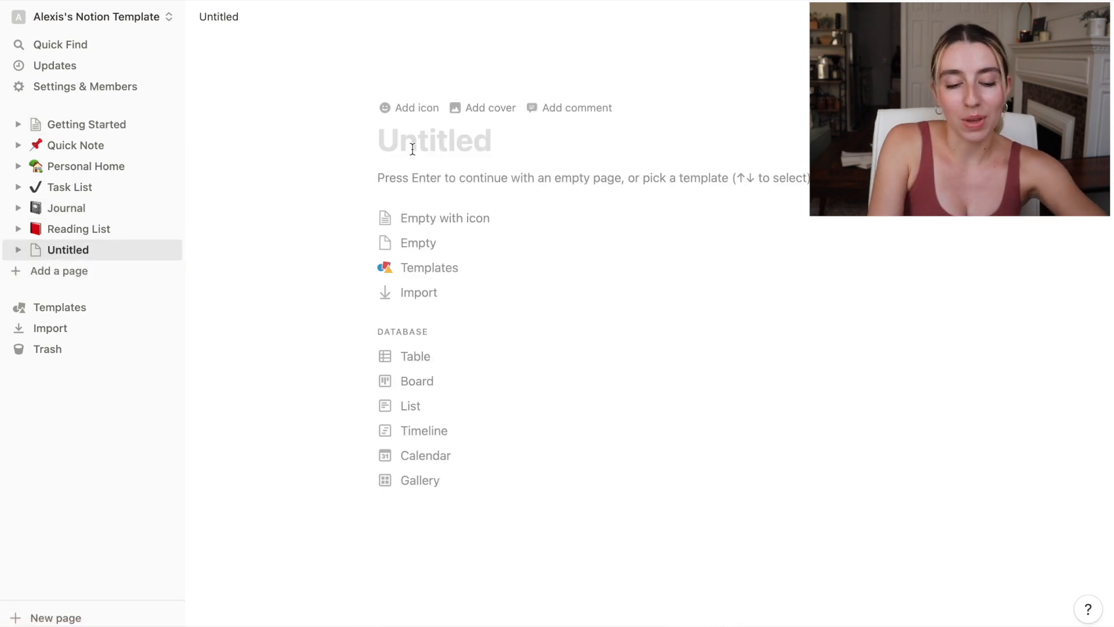
Title the new page "home" and upload the light green textured banner downloaded from Canva as its cover
{"action": "type", "text": "home"}
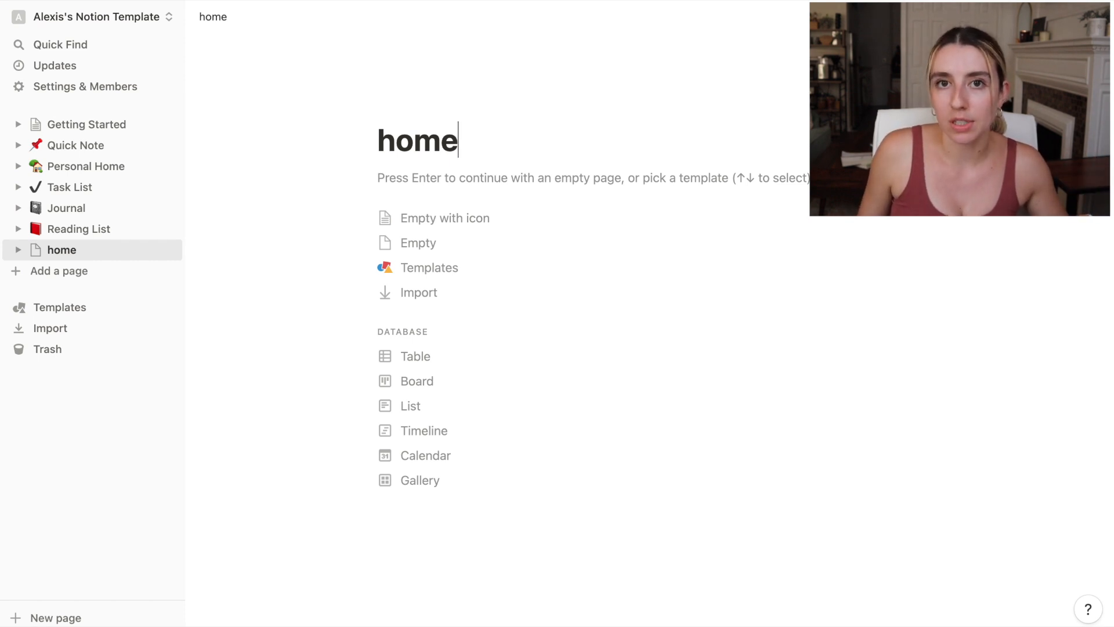
{"action": "left_click", "coordinate": [463, 105]}
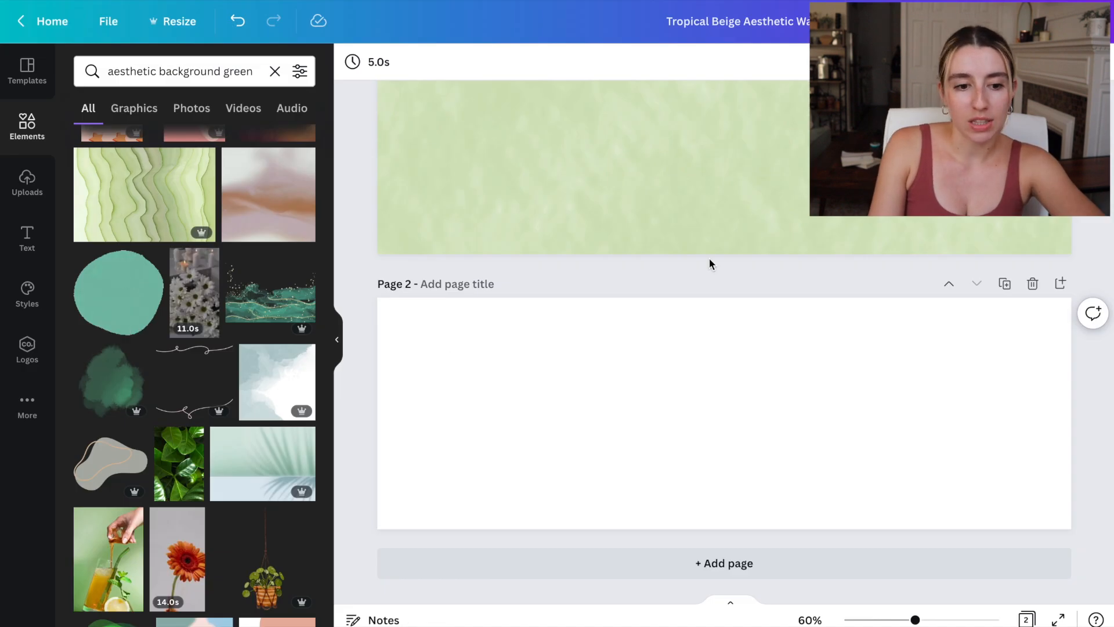
{"action": "scroll", "coordinate": [709, 259], "scroll_direction": "up", "scroll_amount": 2}
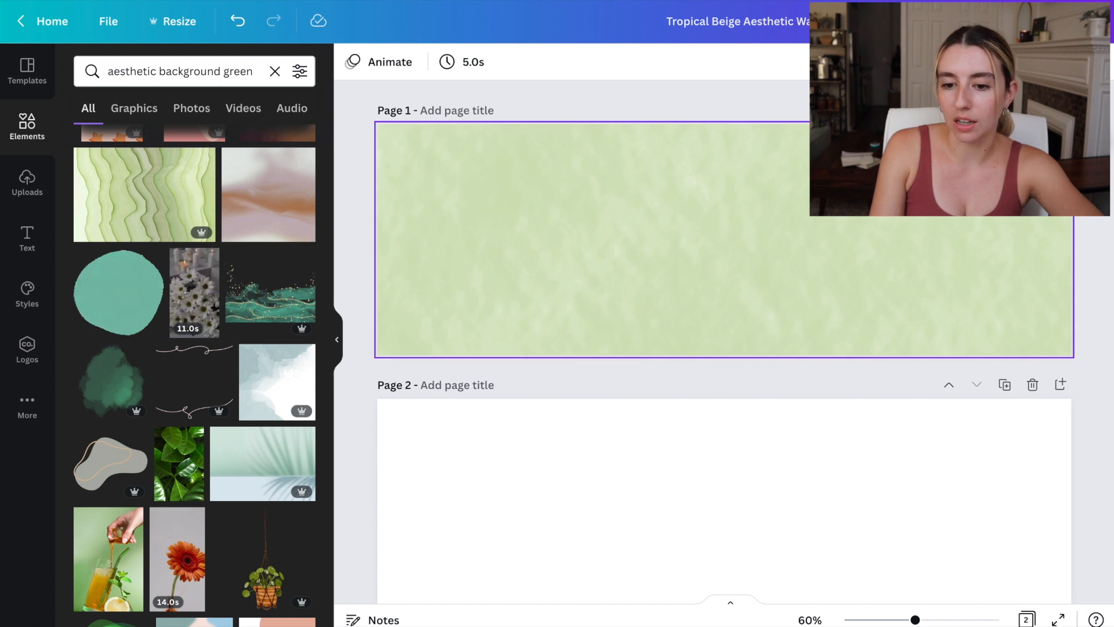
{"action": "left_click", "coordinate": [1078, 21]}
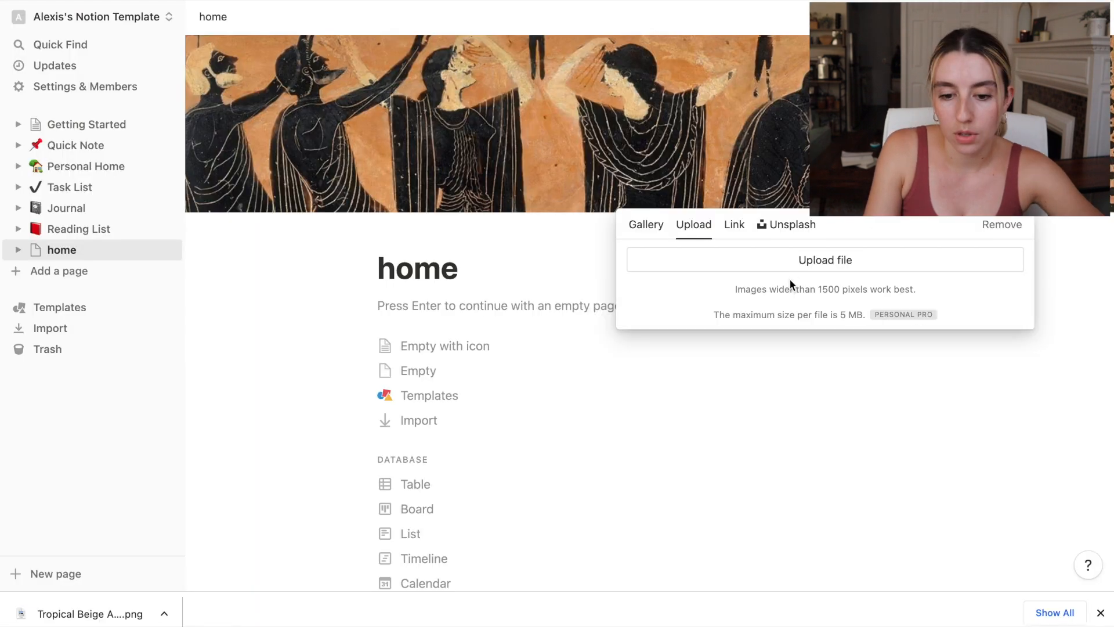
{"action": "left_click", "coordinate": [794, 275]}
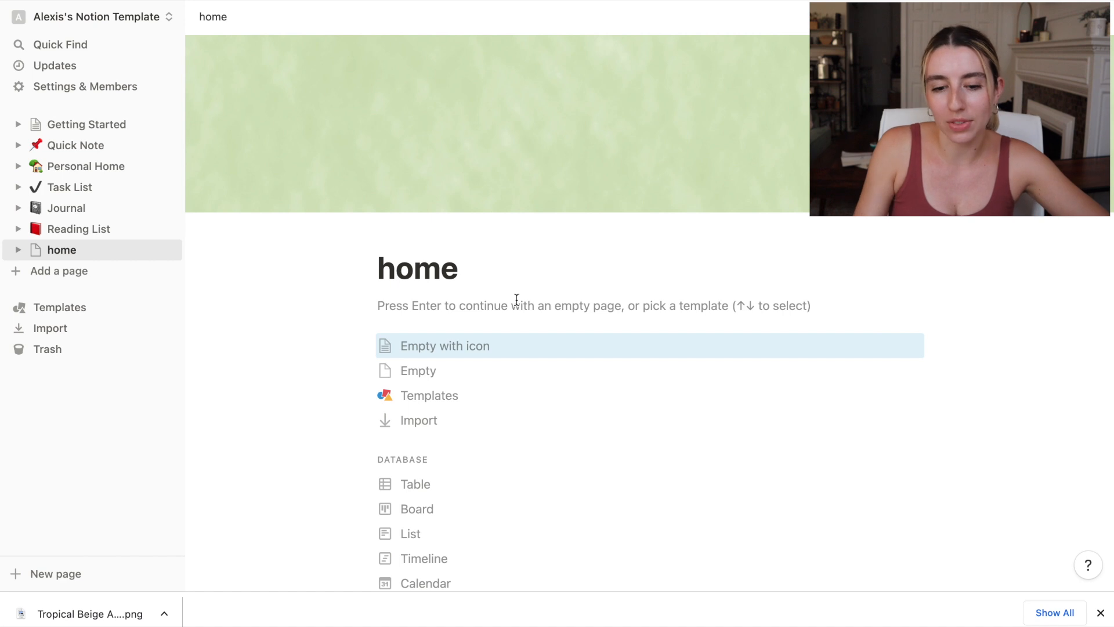
Set the home page to the Serif font style and turn on full width
{"action": "left_click", "coordinate": [18, 250]}
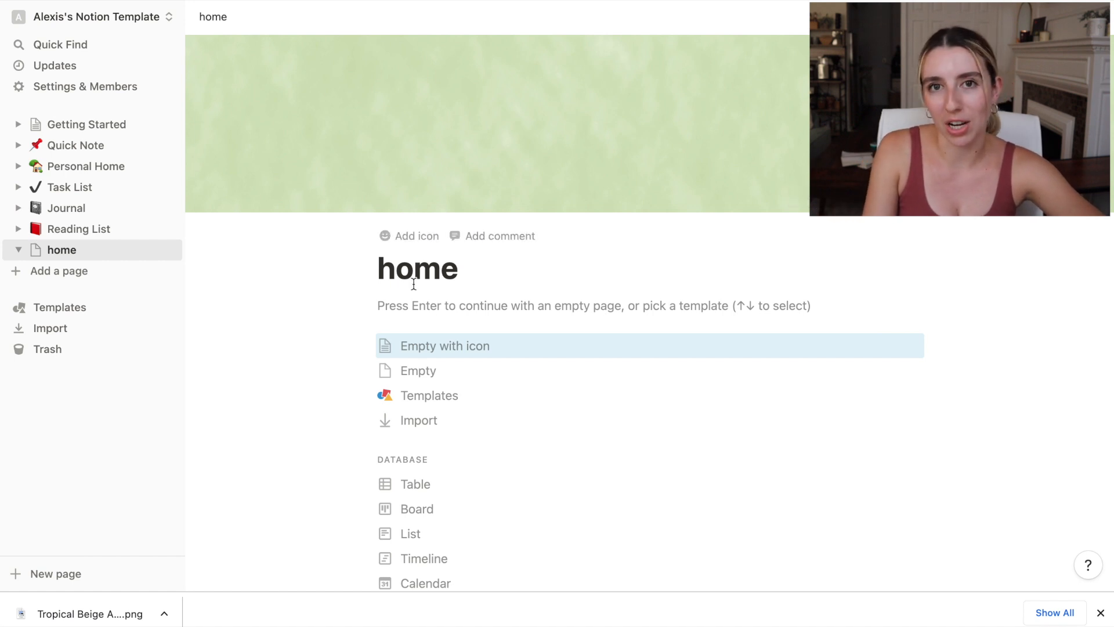
{"action": "left_click", "coordinate": [1094, 16]}
{"action": "left_click", "coordinate": [1019, 100]}
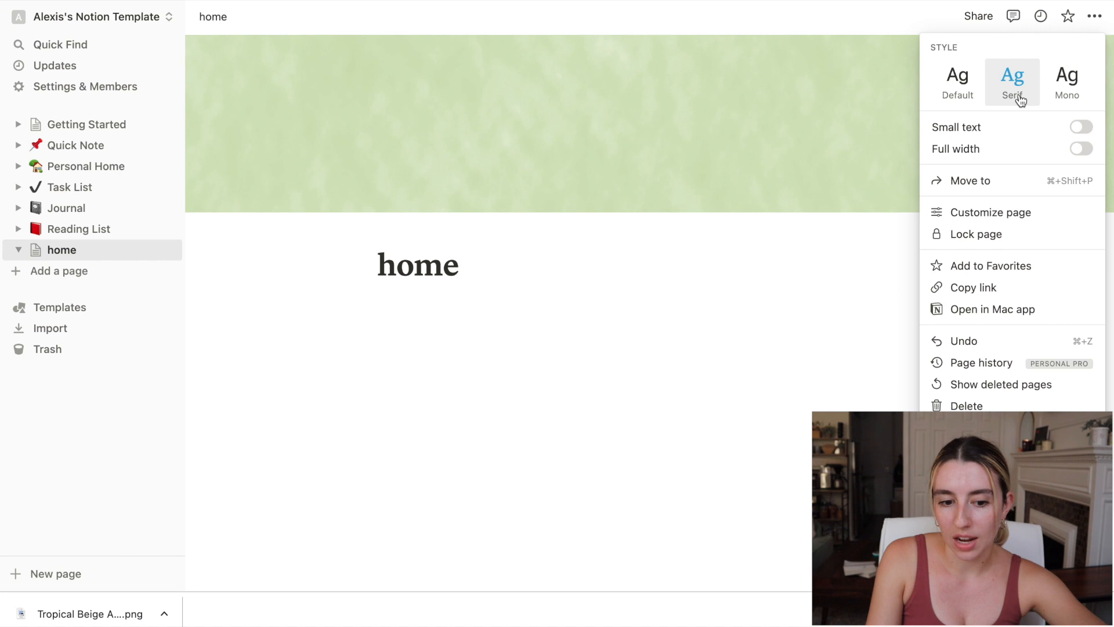
{"action": "left_click", "coordinate": [1082, 149]}
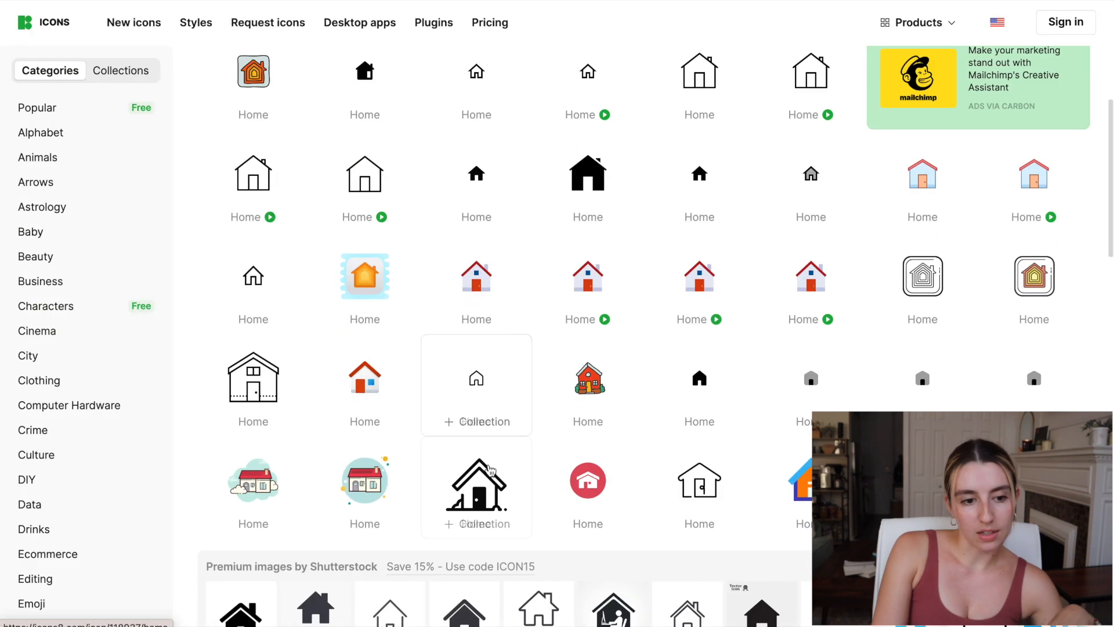
Switch to Icons8, browse for a page icon and copy the image address of the iOS-style cloud icon
{"action": "scroll", "coordinate": [489, 469], "scroll_direction": "down", "scroll_amount": 9}
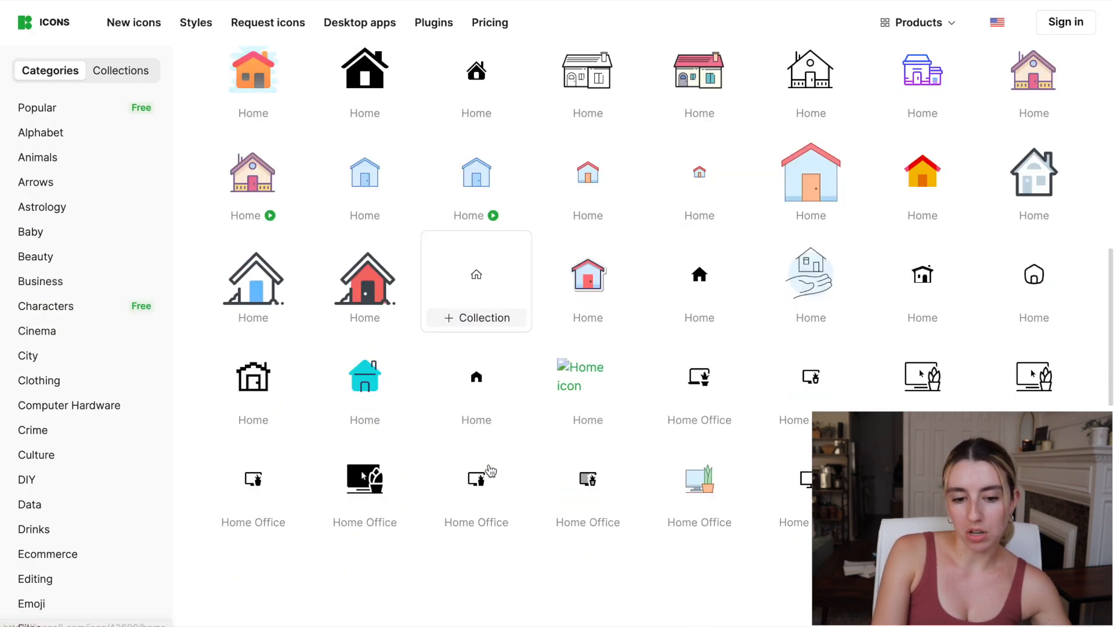
{"action": "scroll", "coordinate": [491, 471], "scroll_direction": "down", "scroll_amount": 5}
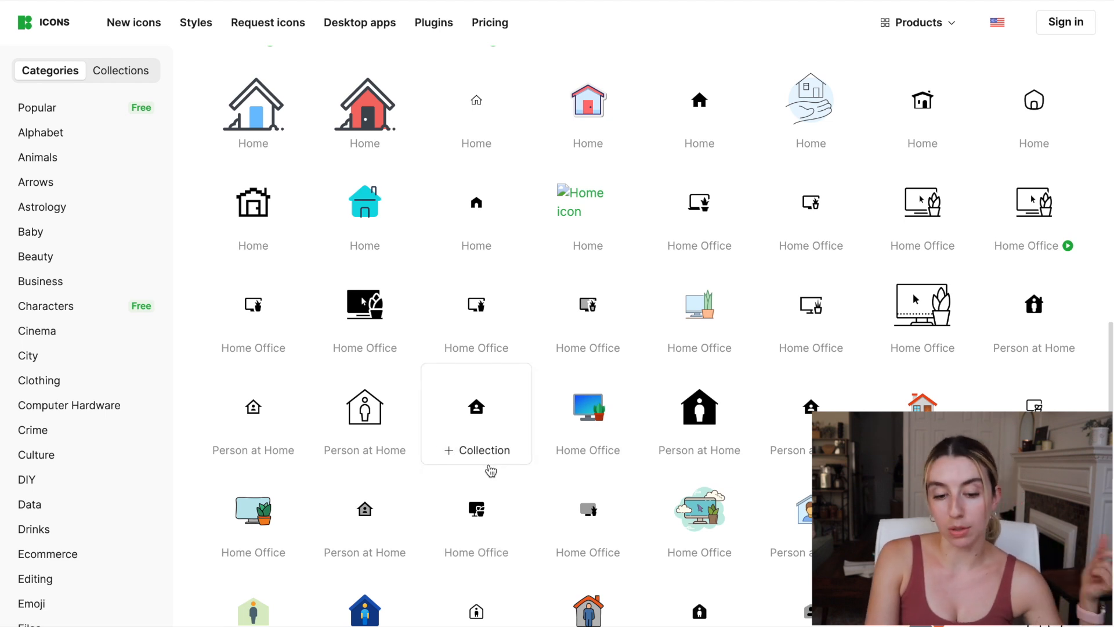
{"action": "scroll", "coordinate": [491, 469], "scroll_direction": "down", "scroll_amount": 1}
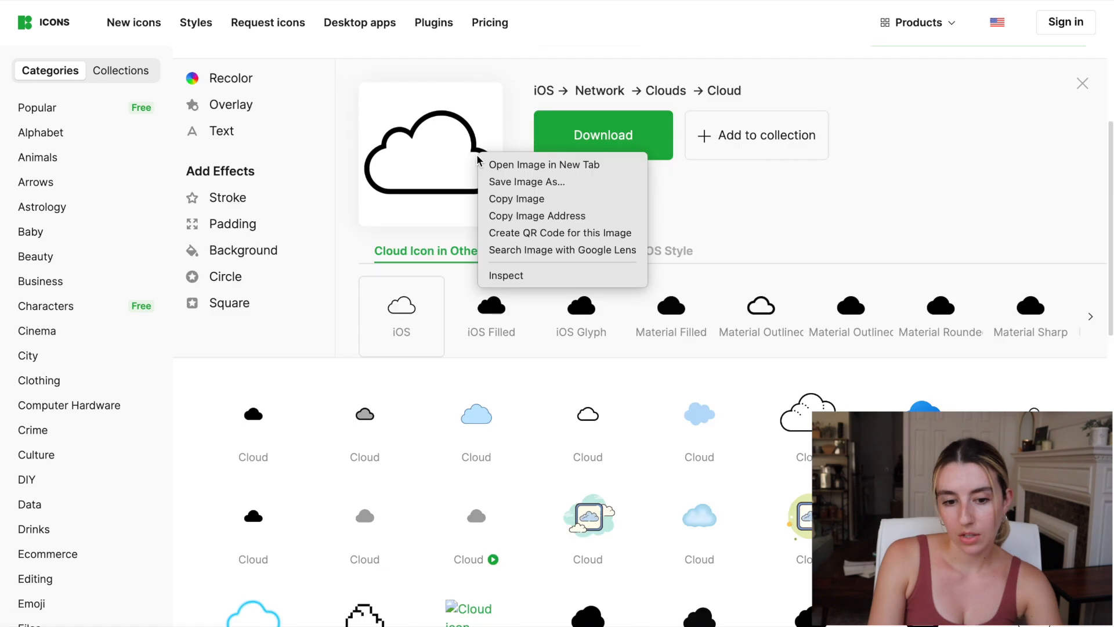
{"action": "left_click", "coordinate": [510, 215]}
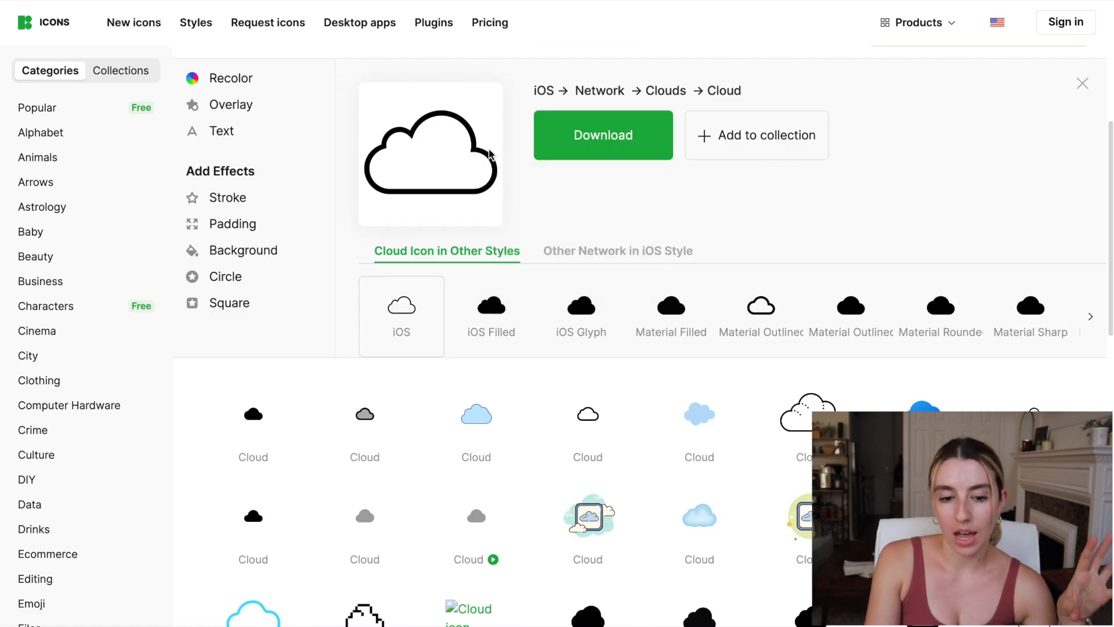
{"action": "right_click", "coordinate": [458, 161]}
{"action": "left_click", "coordinate": [497, 217]}
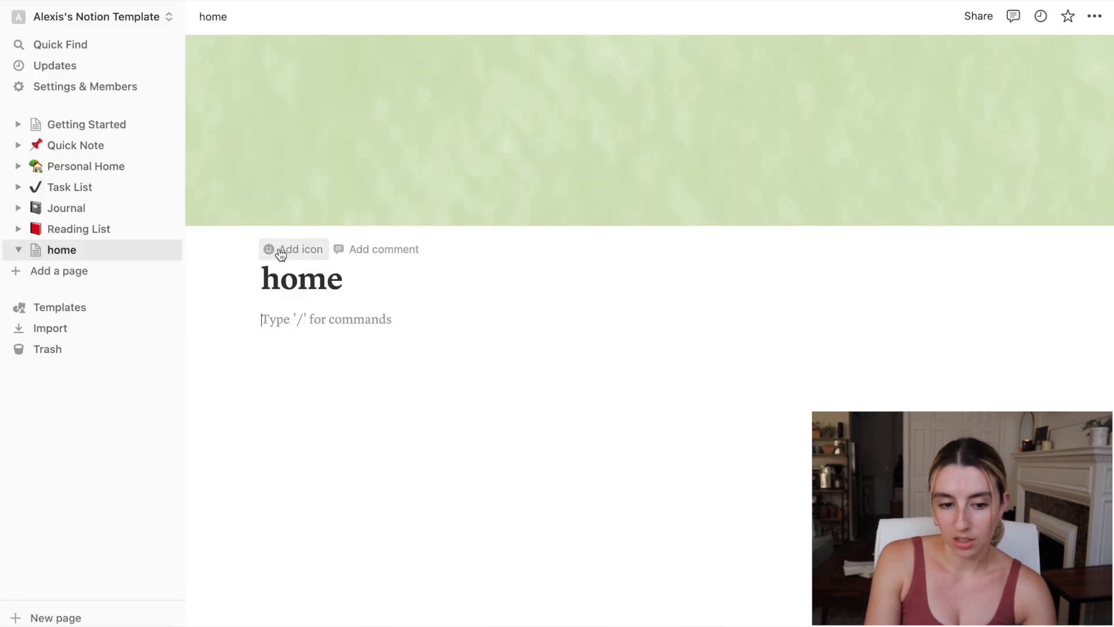
{"action": "left_click", "coordinate": [281, 253]}
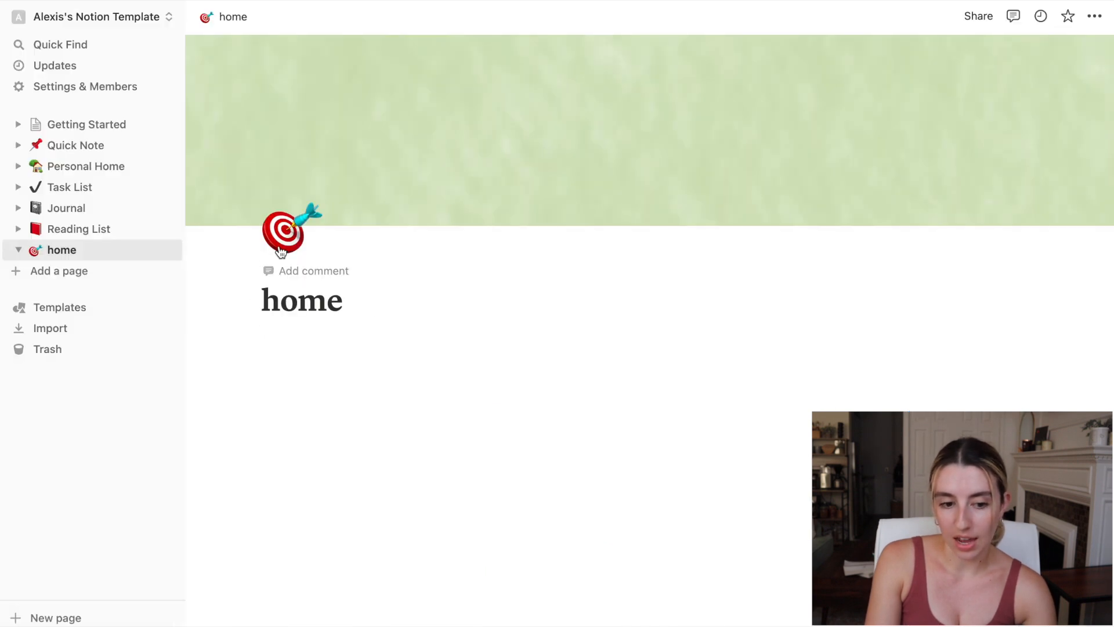
{"action": "left_click", "coordinate": [284, 234]}
{"action": "left_click", "coordinate": [253, 284]}
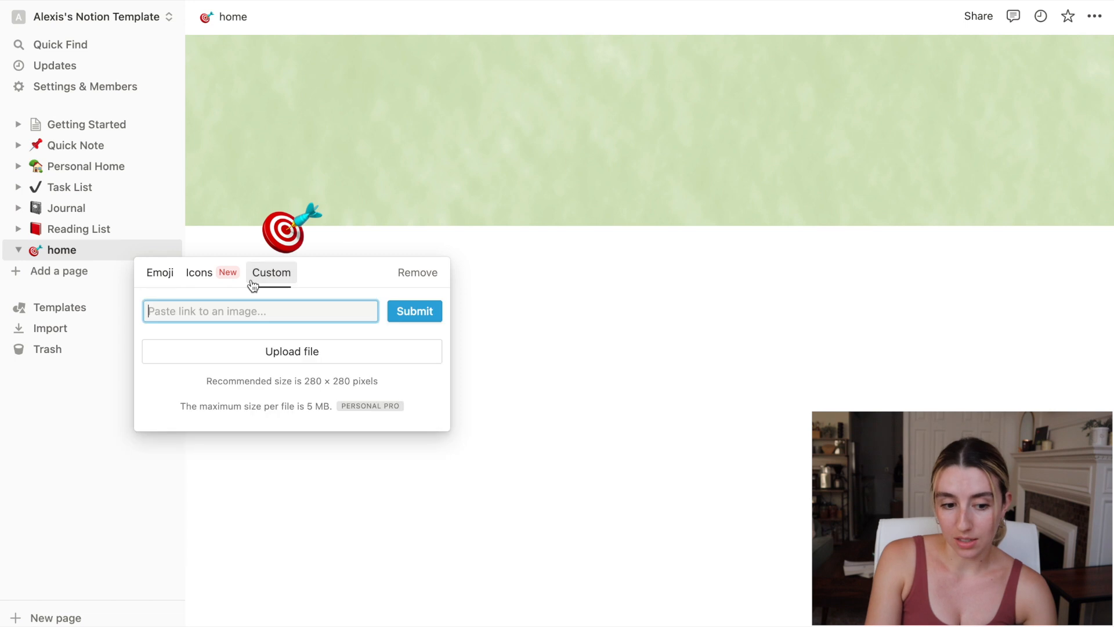
{"action": "left_click", "coordinate": [231, 311]}
{"action": "key", "text": "super+v"}
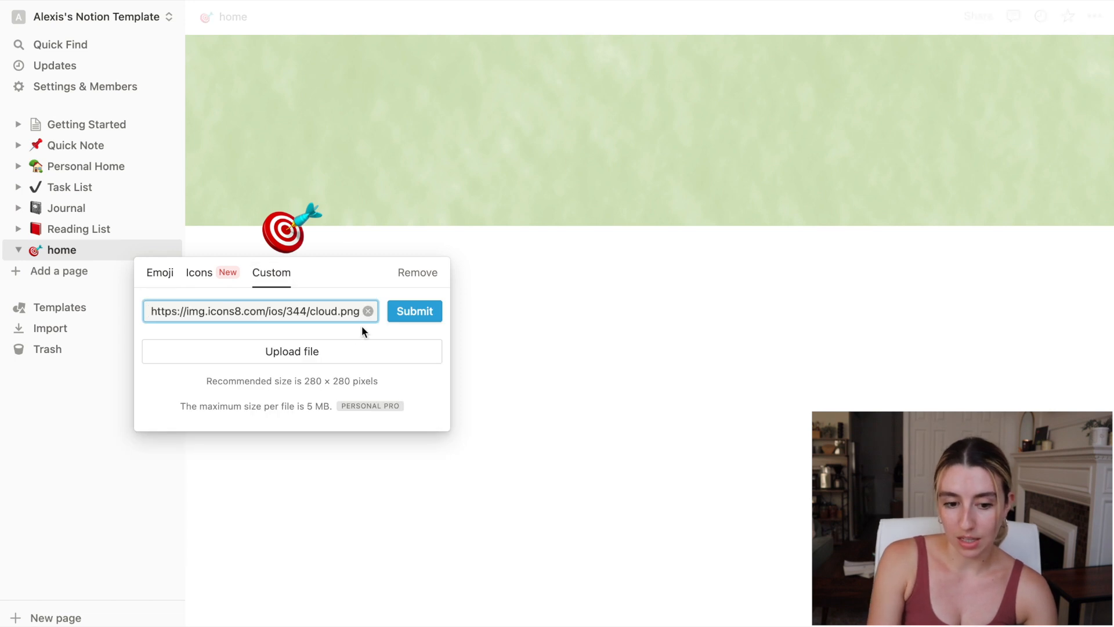
{"action": "left_click", "coordinate": [413, 311]}
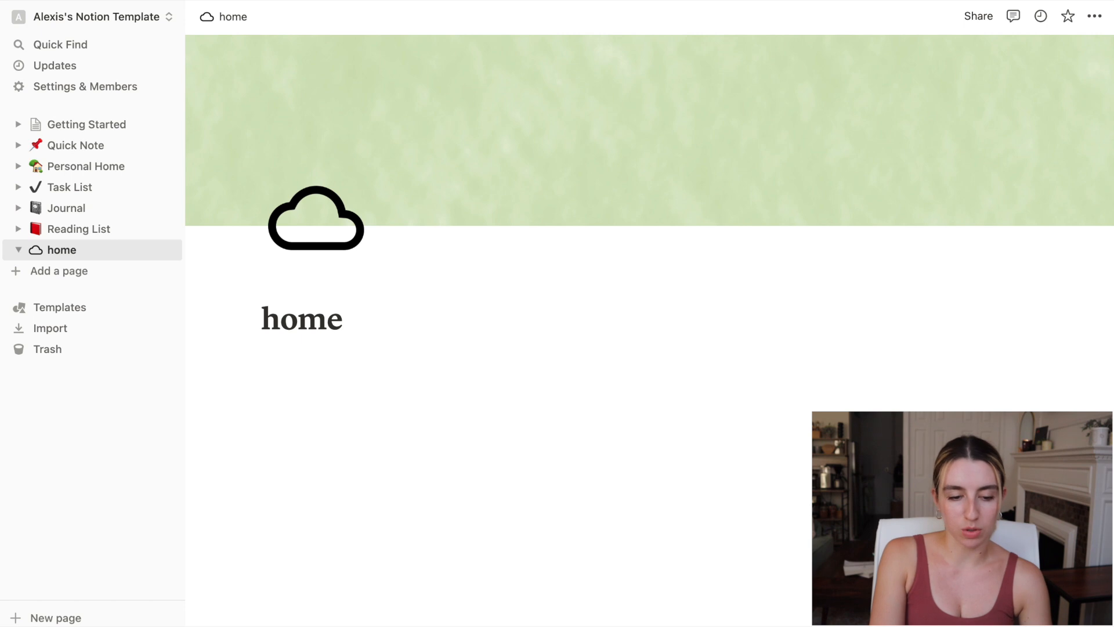
Add a sub-page named "daily to do" in the body of the home page
{"action": "left_click", "coordinate": [409, 332]}
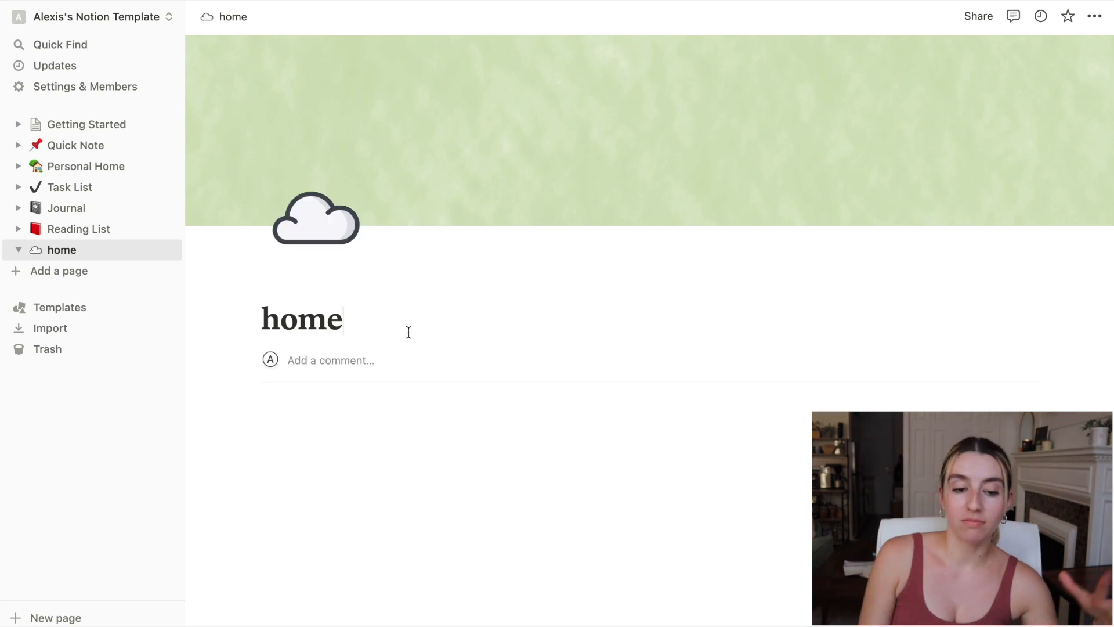
{"action": "left_click", "coordinate": [375, 467]}
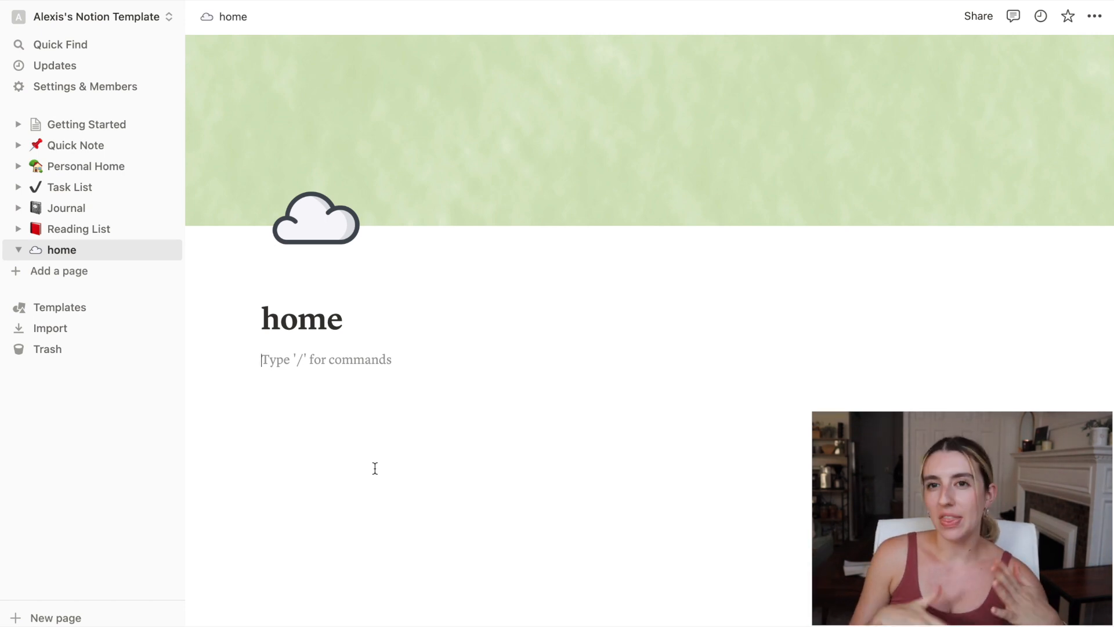
{"action": "type", "text": "/"}
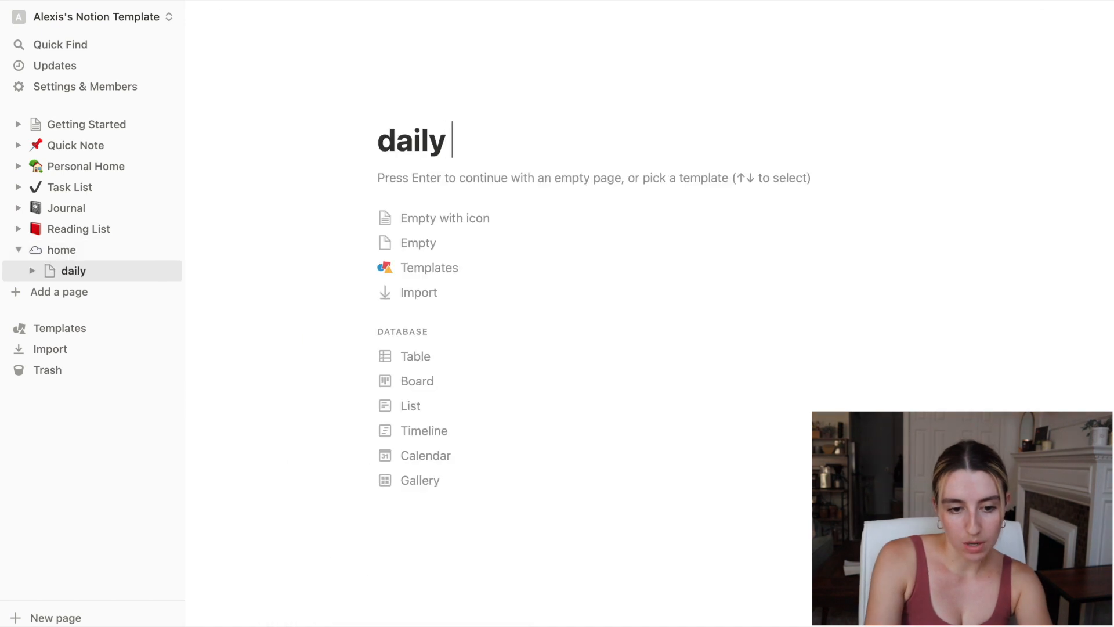
{"action": "type", "text": "to do"}
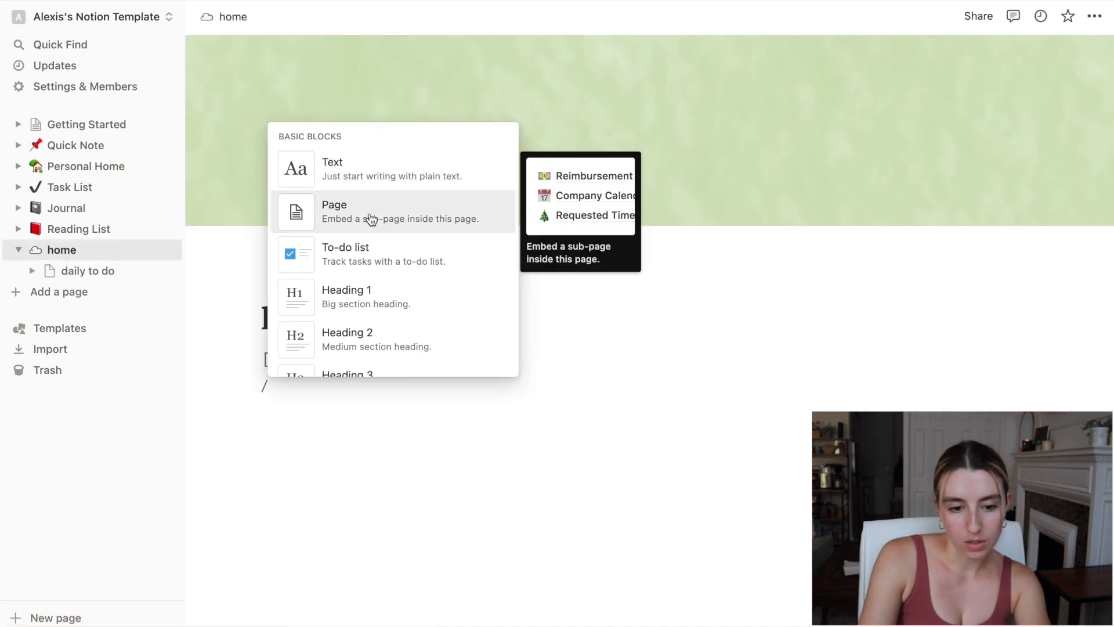
Add two more sub-pages to the home page, named "content calendar" and "goals"
{"action": "left_click", "coordinate": [371, 217]}
{"action": "type", "text": "content calen"}
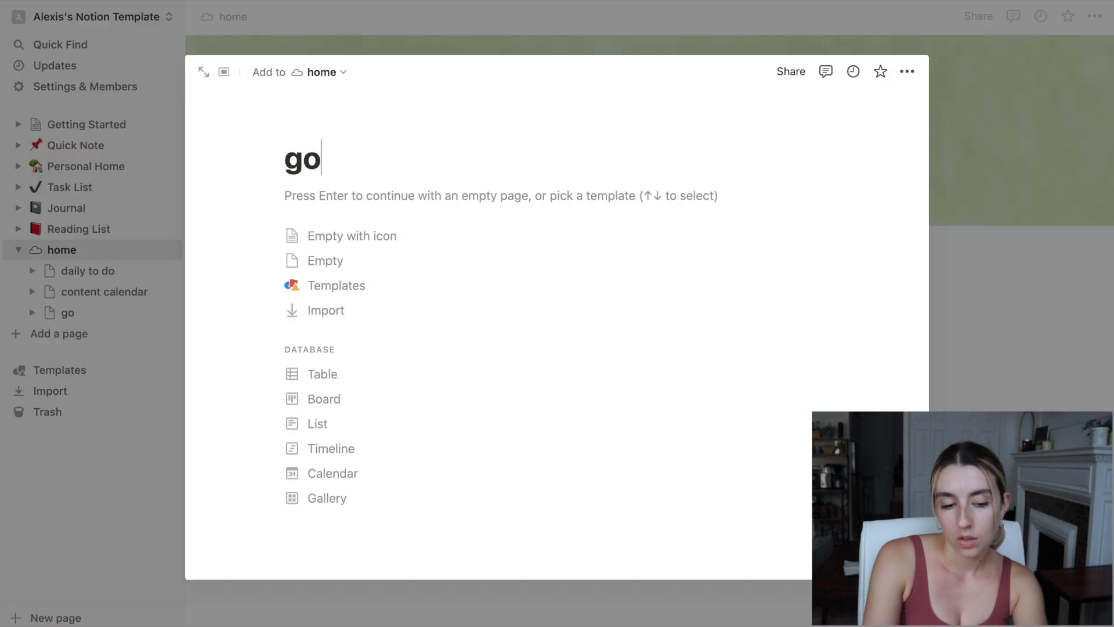
{"action": "type", "text": "als"}
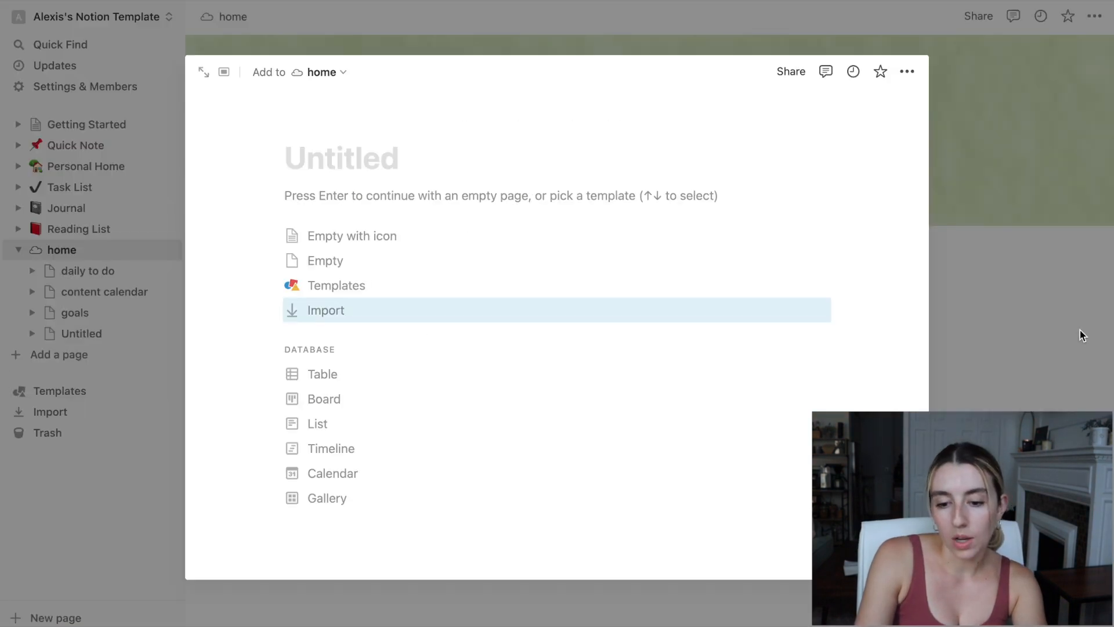
{"action": "left_click", "coordinate": [1080, 332]}
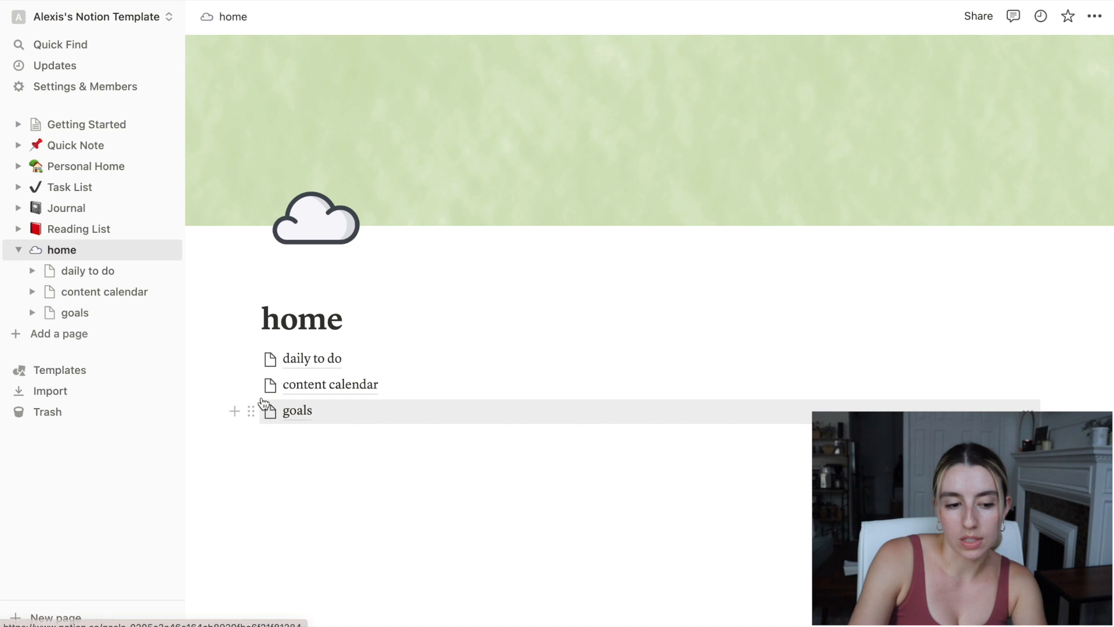
Add sub-pages named "social media", "books", "vision board", "weekly agenda" and "life" to the home page
{"action": "left_click", "coordinate": [50, 313]}
{"action": "left_click", "coordinate": [32, 312]}
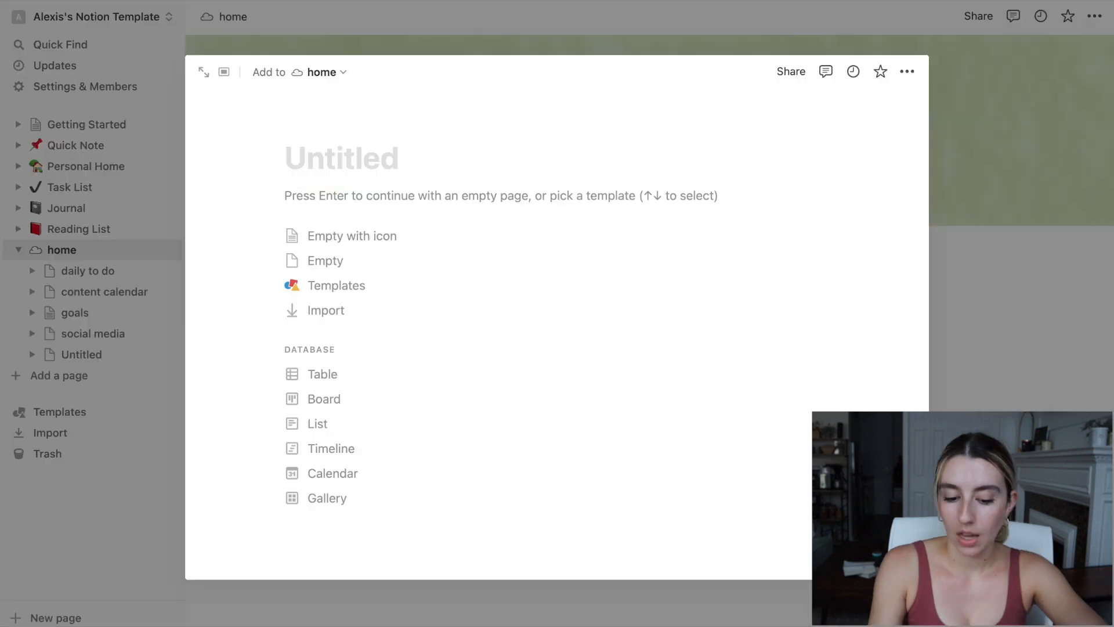
{"action": "type", "text": "books"}
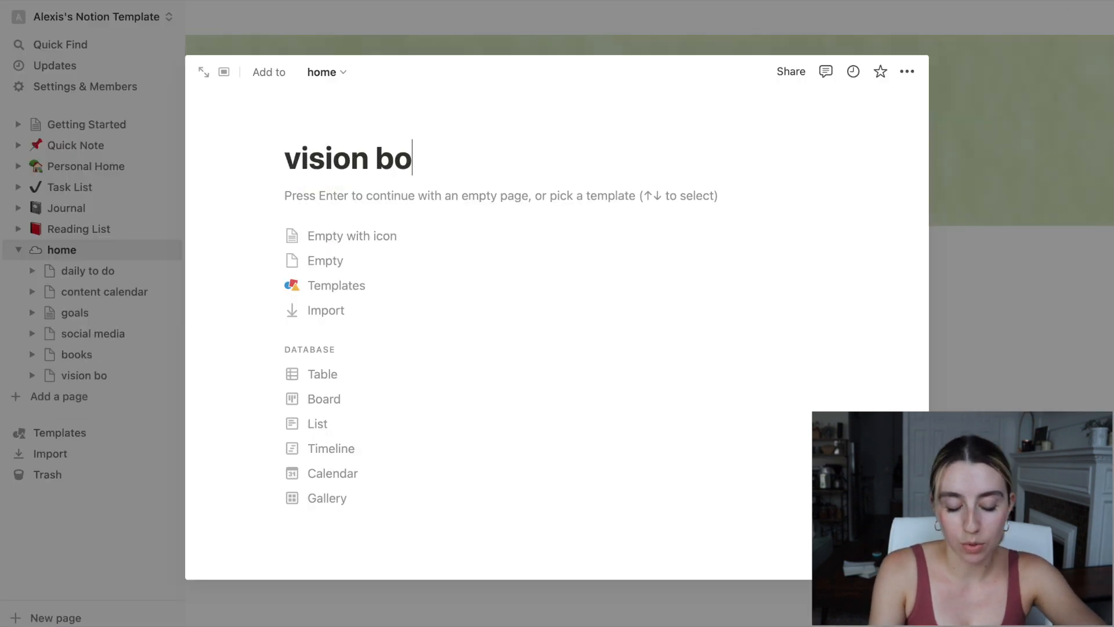
{"action": "type", "text": "ard pa"}
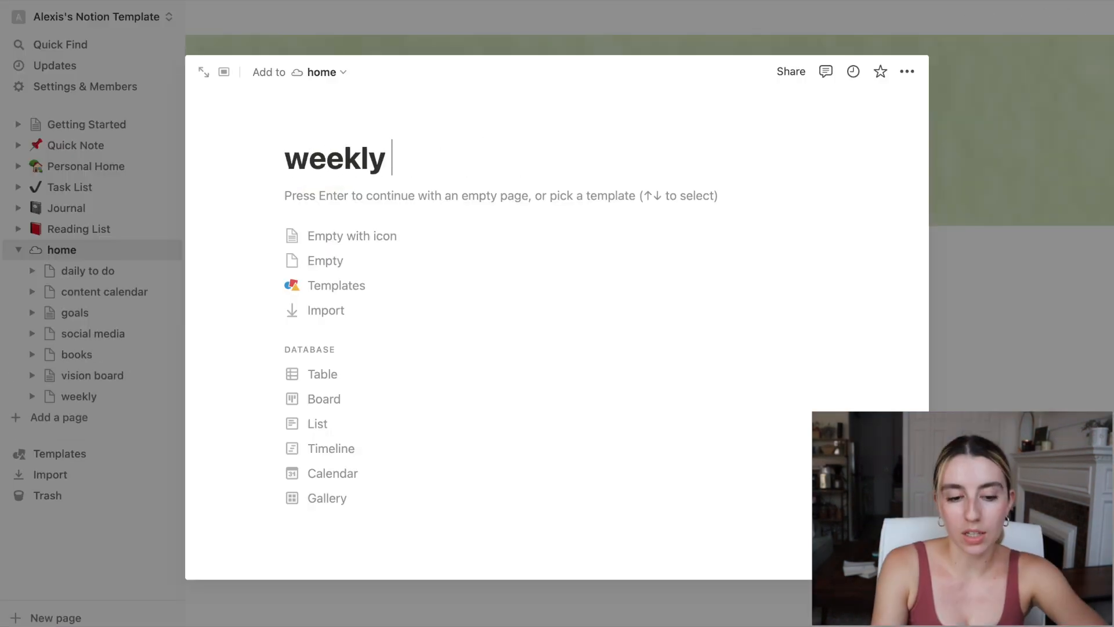
{"action": "type", "text": "gen"}
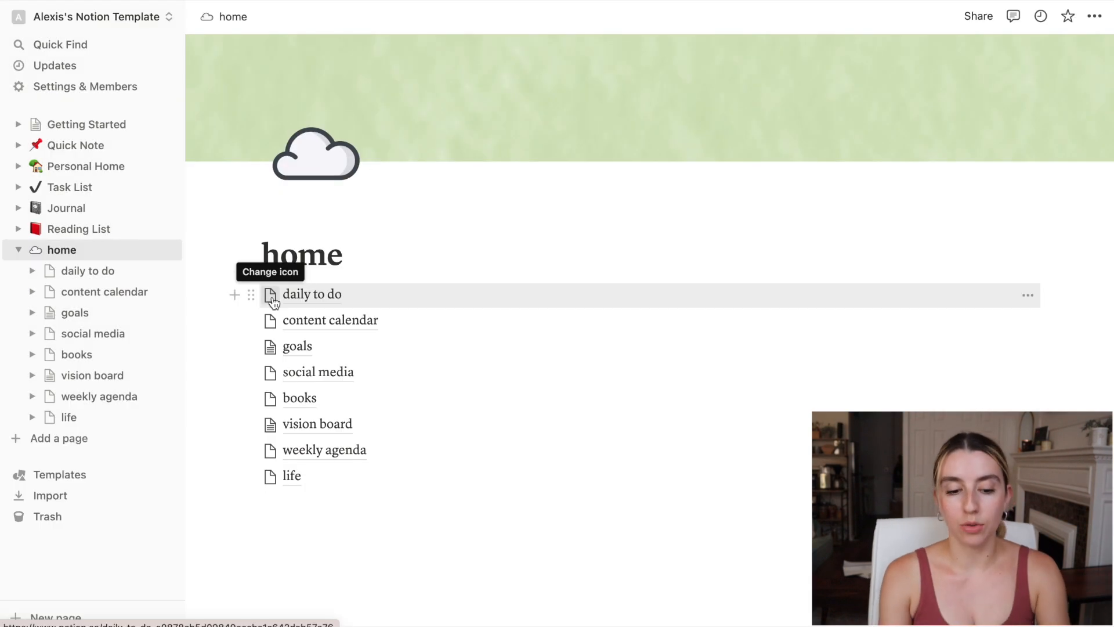
Give the "daily to do" sub-page a custom checklist icon from the copied image link
{"action": "left_click", "coordinate": [271, 296]}
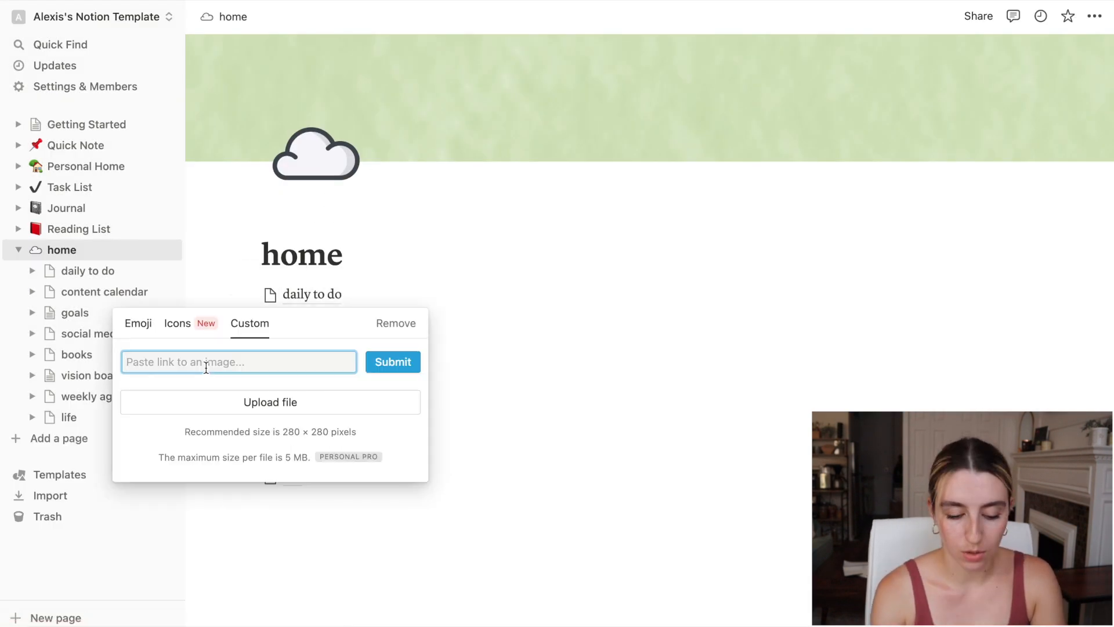
{"action": "key", "text": "super+v"}
{"action": "left_click", "coordinate": [390, 363]}
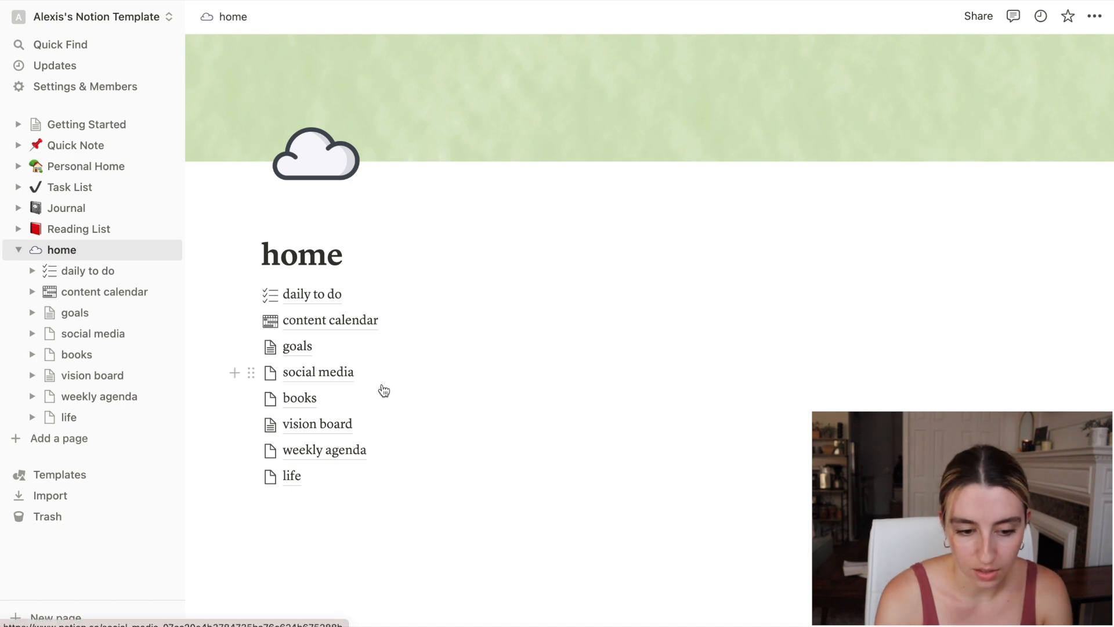
Switch to Icons8 and copy the image address of the Dotted-style cell phone icon
{"action": "right_click", "coordinate": [415, 257]}
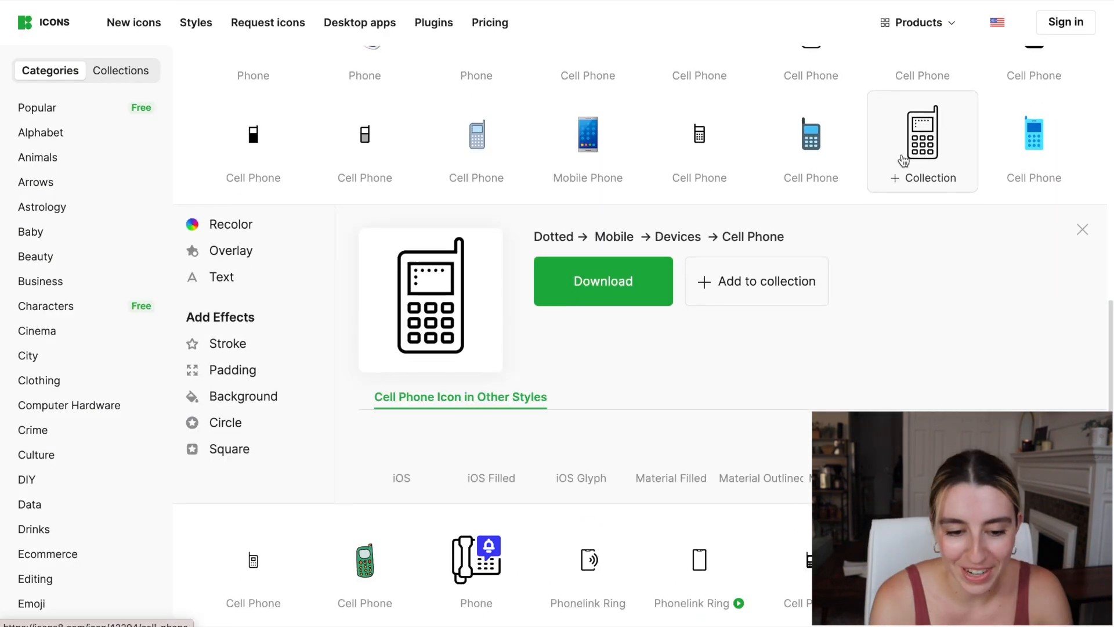
{"action": "scroll", "coordinate": [639, 290], "scroll_direction": "down", "scroll_amount": 3}
{"action": "right_click", "coordinate": [442, 160]}
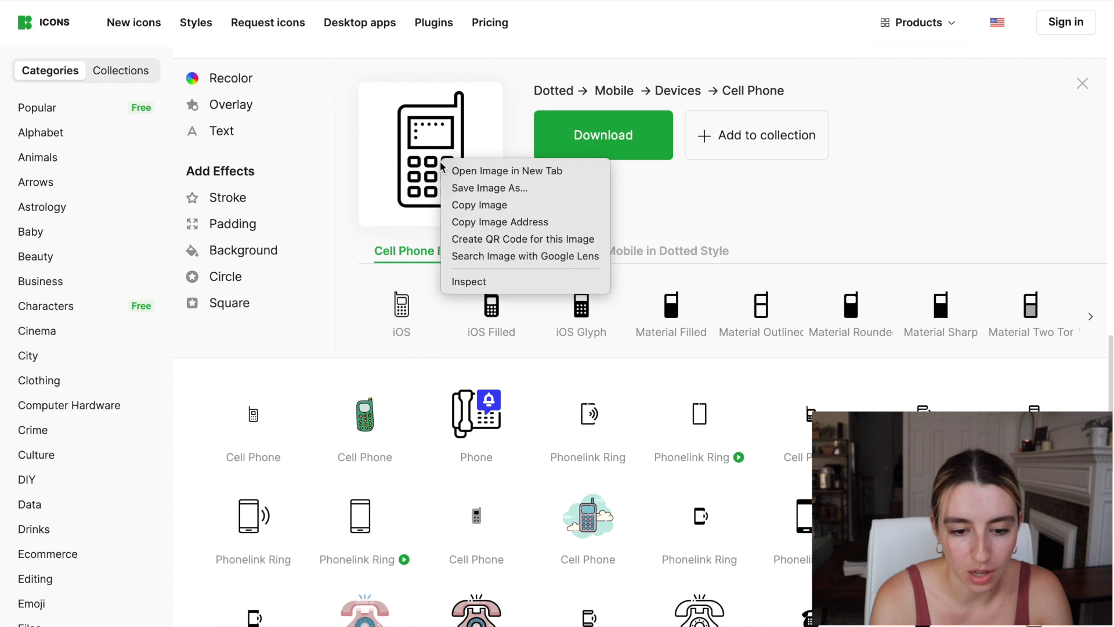
{"action": "left_click", "coordinate": [511, 221]}
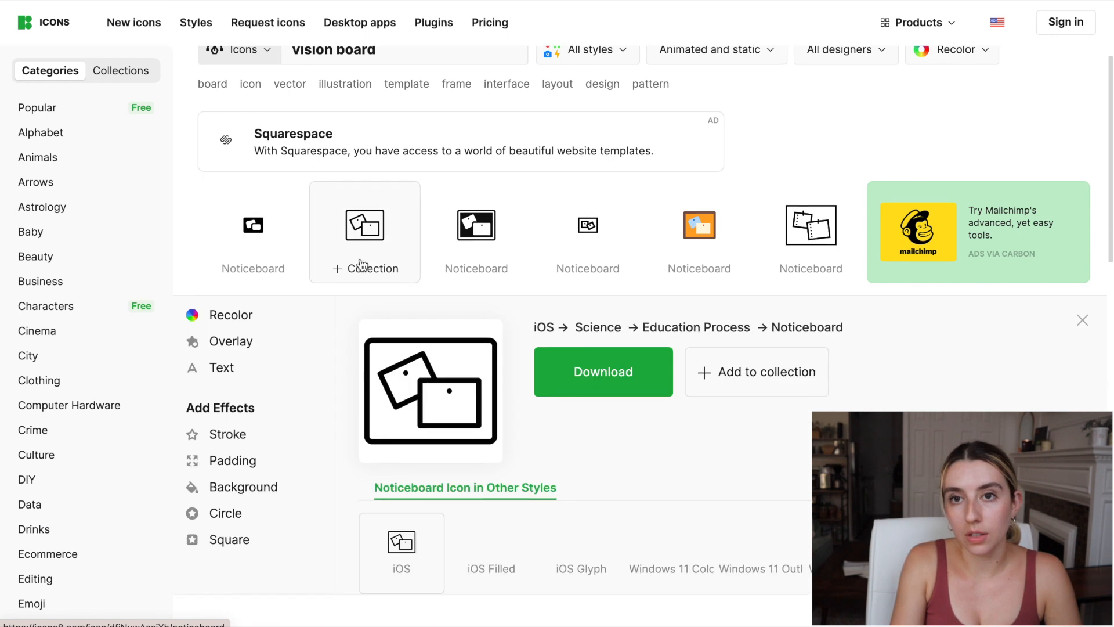
Copy the iOS noticeboard icon's image address and set it as the custom icon of the "vision board" sub-page in Notion
{"action": "scroll", "coordinate": [361, 261], "scroll_direction": "down", "scroll_amount": 5}
{"action": "right_click", "coordinate": [442, 141]}
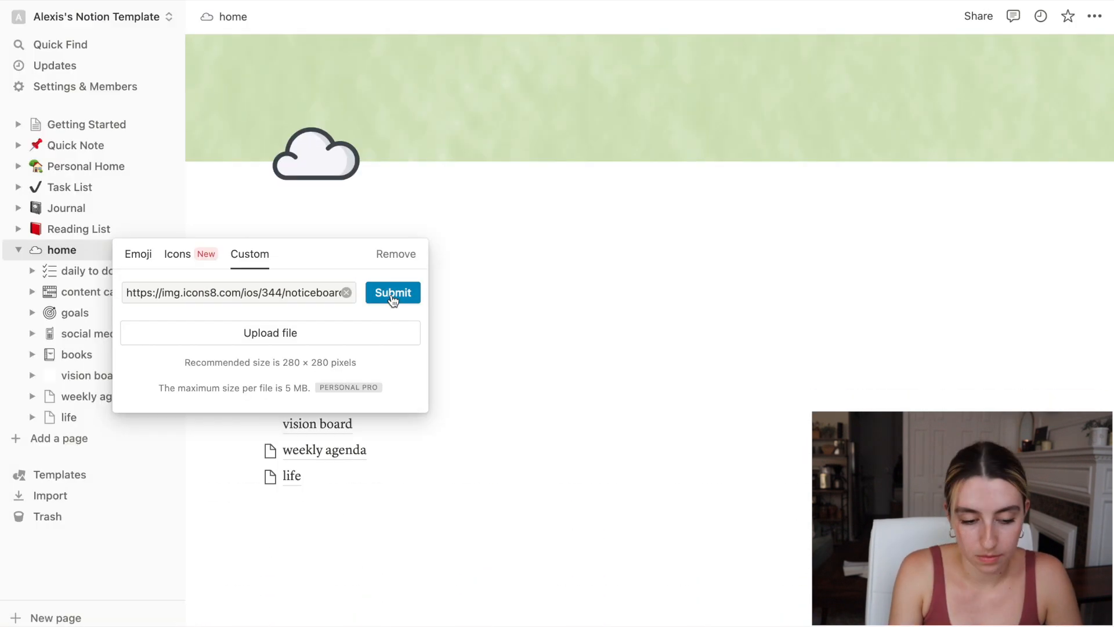
{"action": "left_click", "coordinate": [390, 293]}
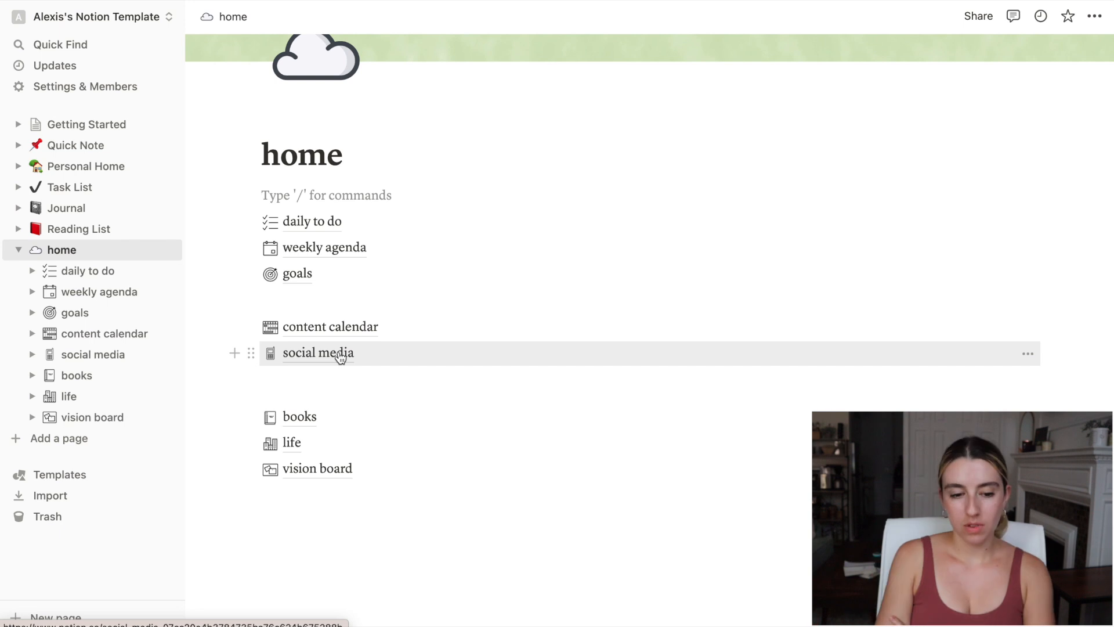
Add the headings "get organized", "social media" and "lifestyle" above the matching groups of sub-pages on the home page
{"action": "left_click", "coordinate": [326, 193]}
{"action": "type", "text": "get organized"}
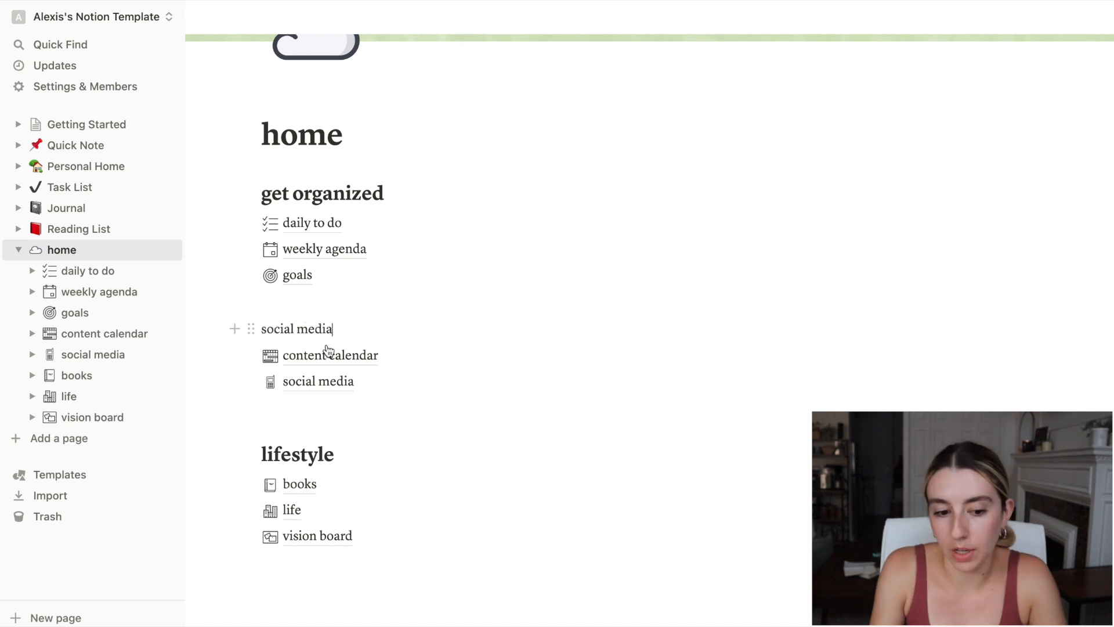
{"action": "left_click_drag", "start_coordinate": [333, 326], "coordinate": [296, 326]}
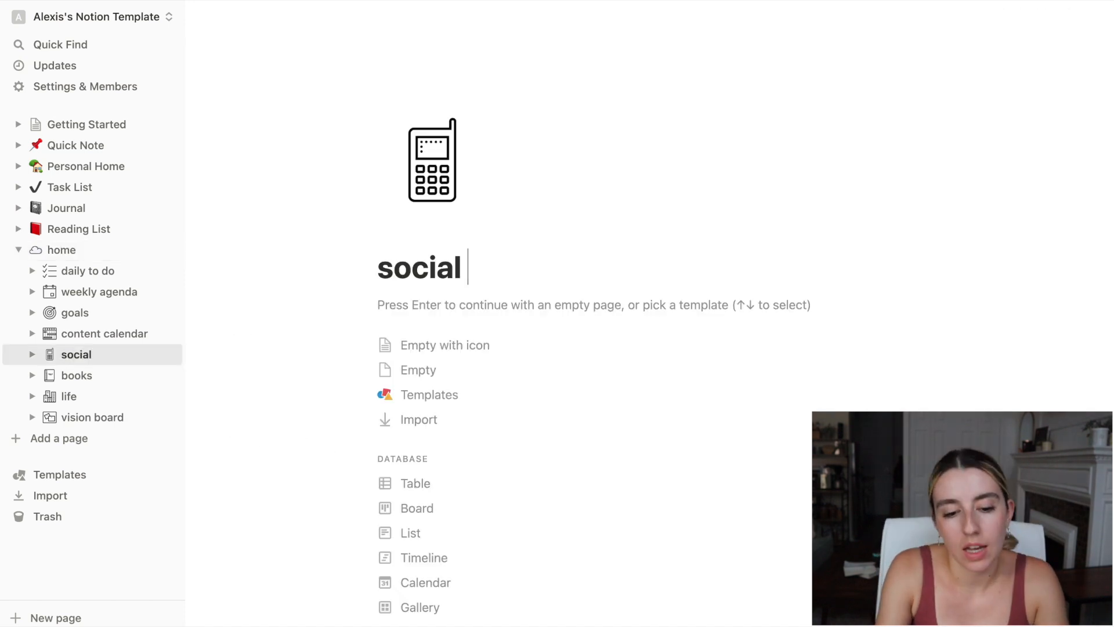
Rename the "social media" sub-page to "content trackers"
{"action": "type", "text": "media"}
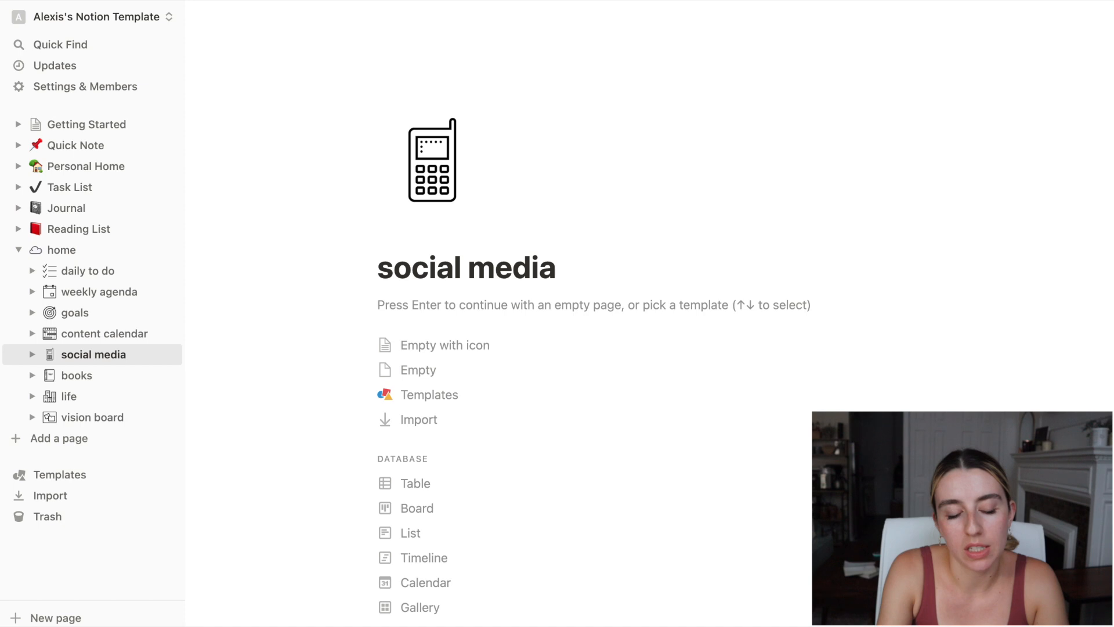
{"action": "key", "text": "super+a"}
{"action": "type", "text": "content trackers"}
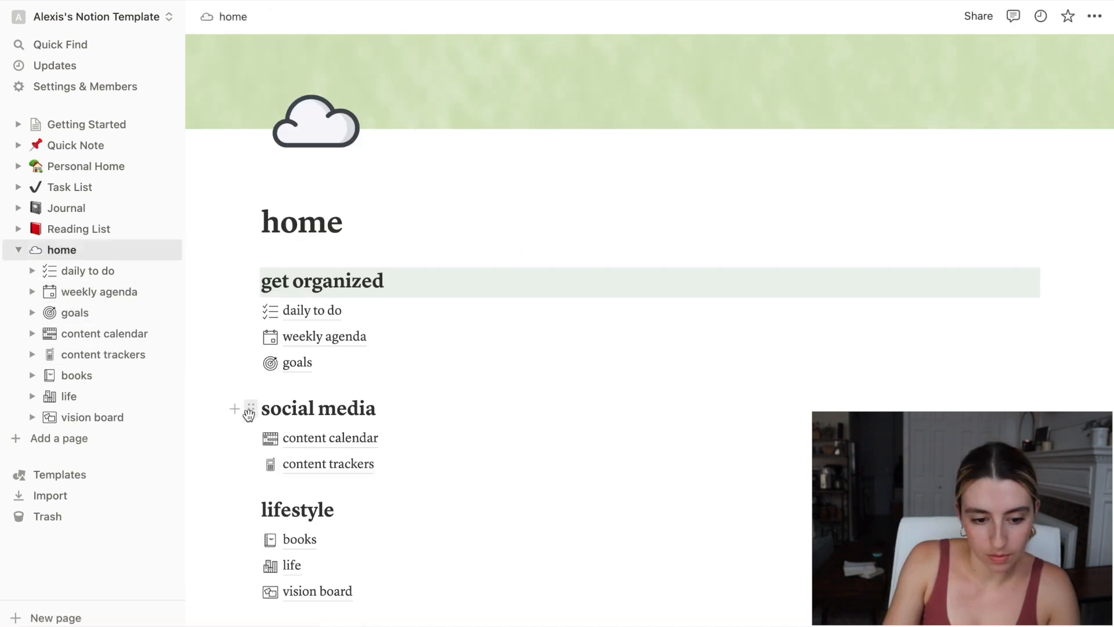
Give the "social media" heading the same green background as the "get organized" heading
{"action": "left_click", "coordinate": [249, 412]}
{"action": "mouse_move", "coordinate": [202, 500]}
{"action": "scroll", "coordinate": [262, 507], "scroll_direction": "down", "scroll_amount": 3}
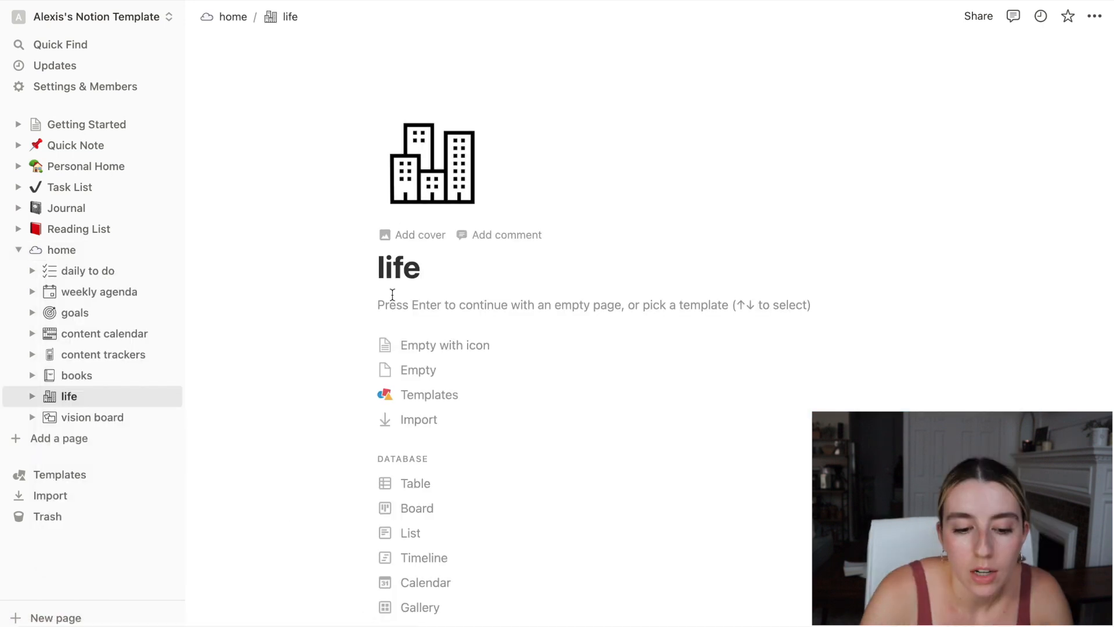
Rename the "life" sub-page to "apartment" and return to the home page
{"action": "double_click", "coordinate": [389, 279]}
{"action": "type", "text": "apartment"}
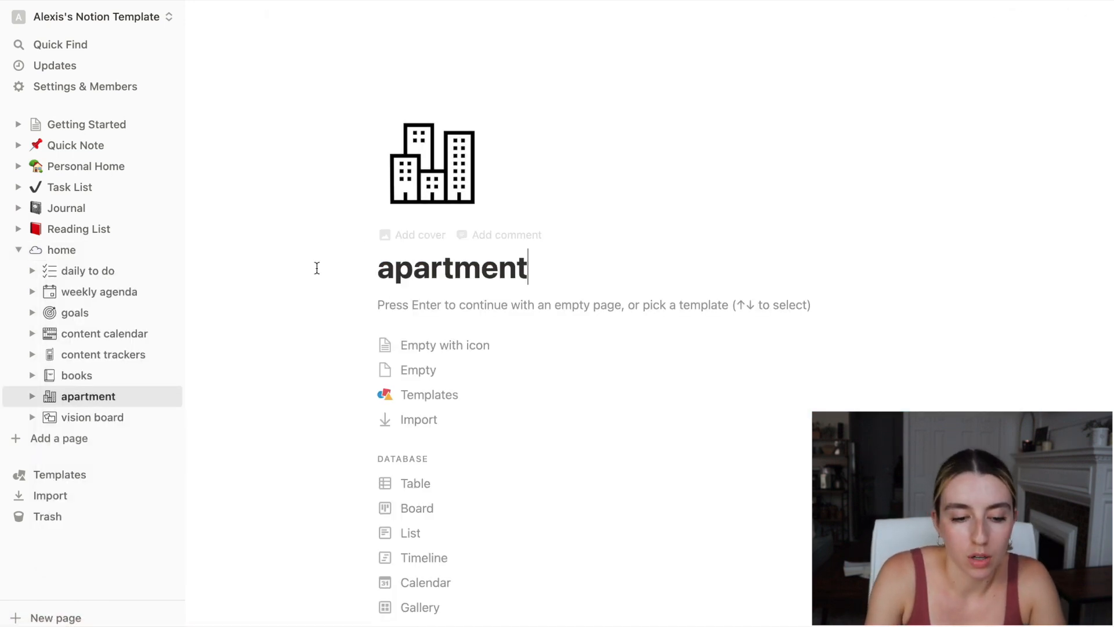
{"action": "left_click", "coordinate": [232, 16]}
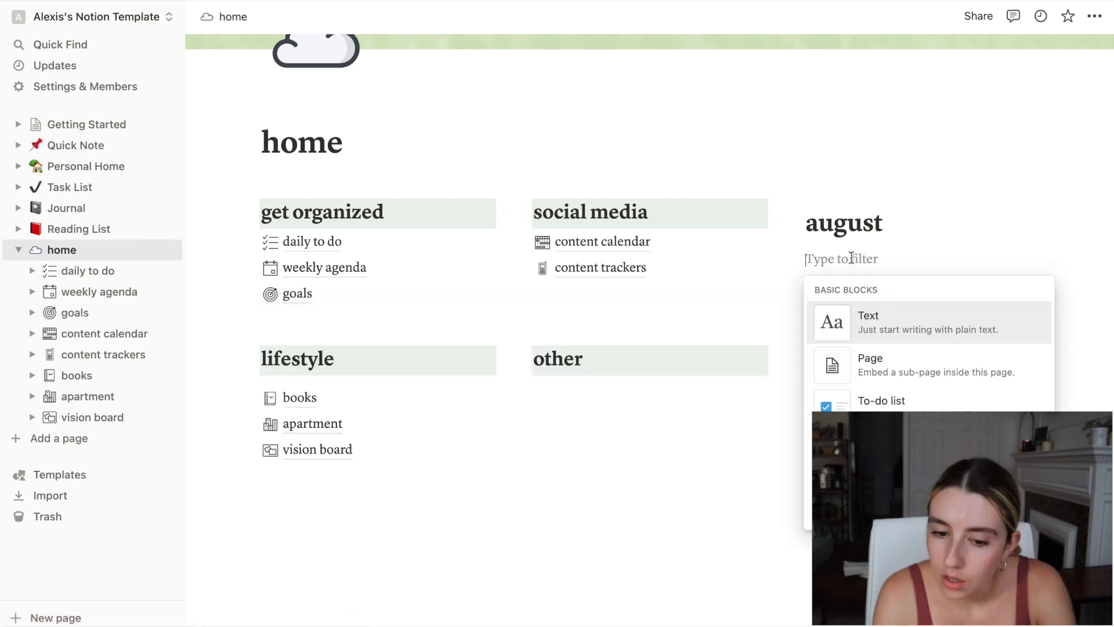
Turn the "august" heading text into an inline equation to give it a decorative italic look
{"action": "key", "text": "BackSpace"}
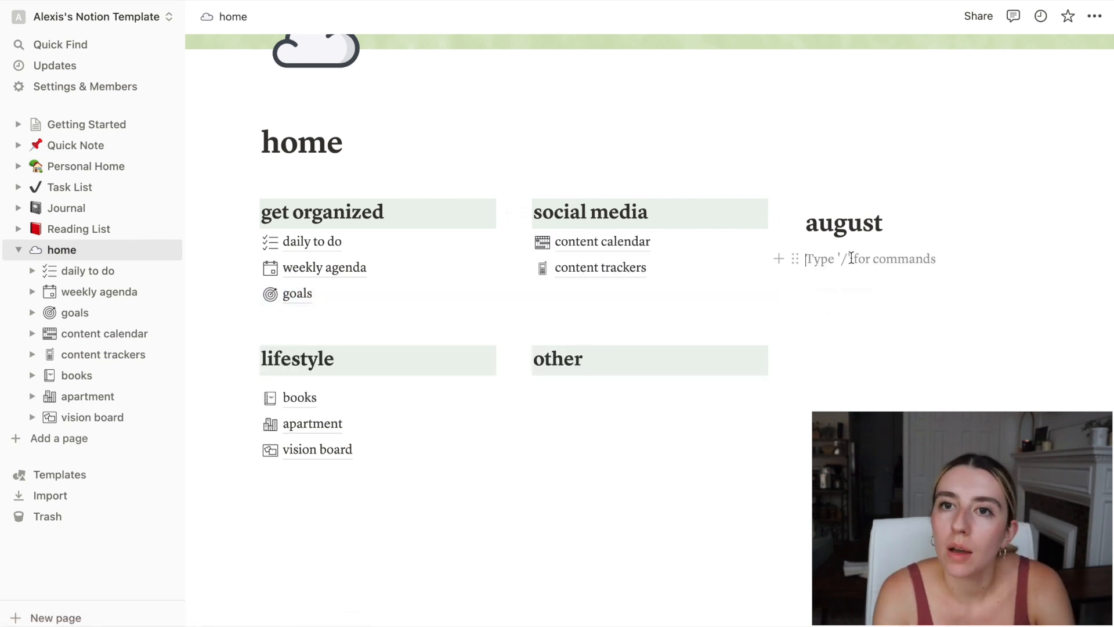
{"action": "left_click_drag", "start_coordinate": [942, 242], "coordinate": [919, 177]}
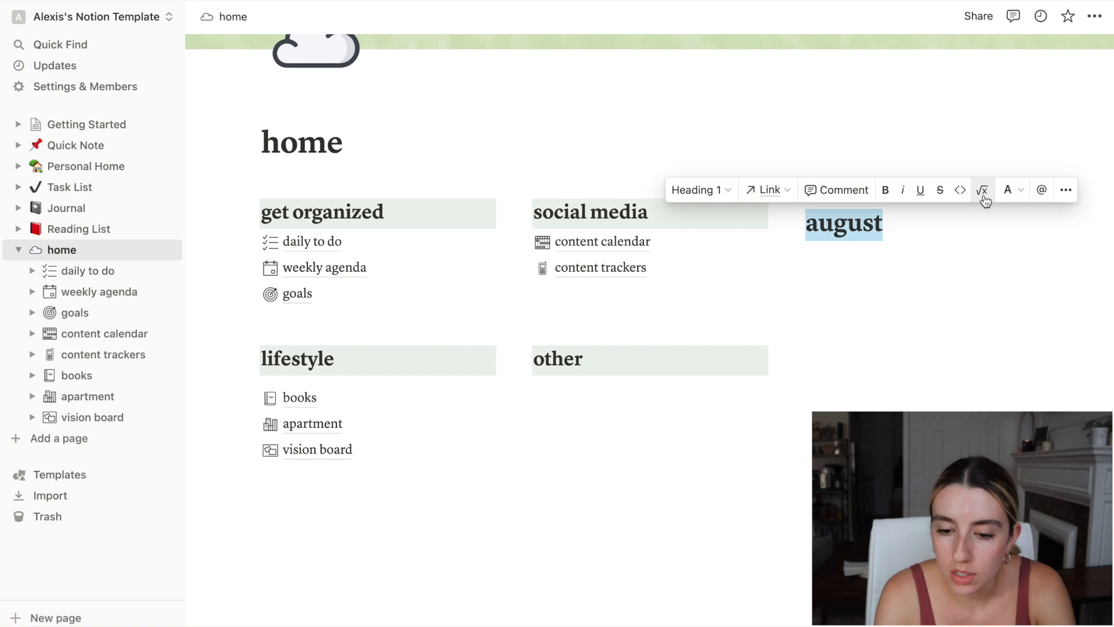
{"action": "left_click", "coordinate": [985, 192]}
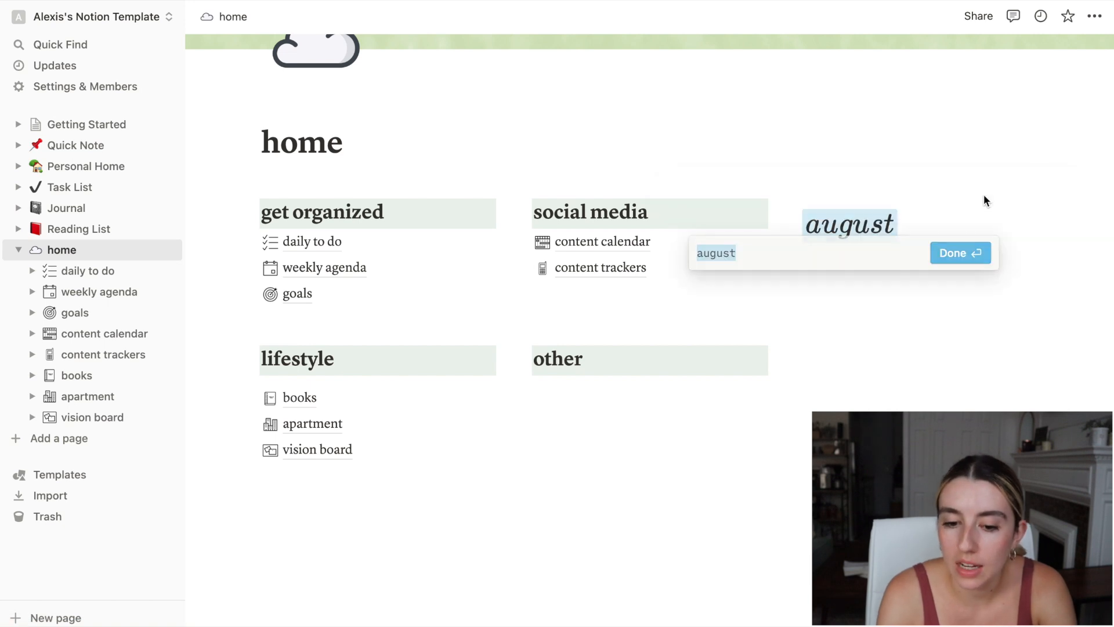
{"action": "left_click", "coordinate": [961, 252]}
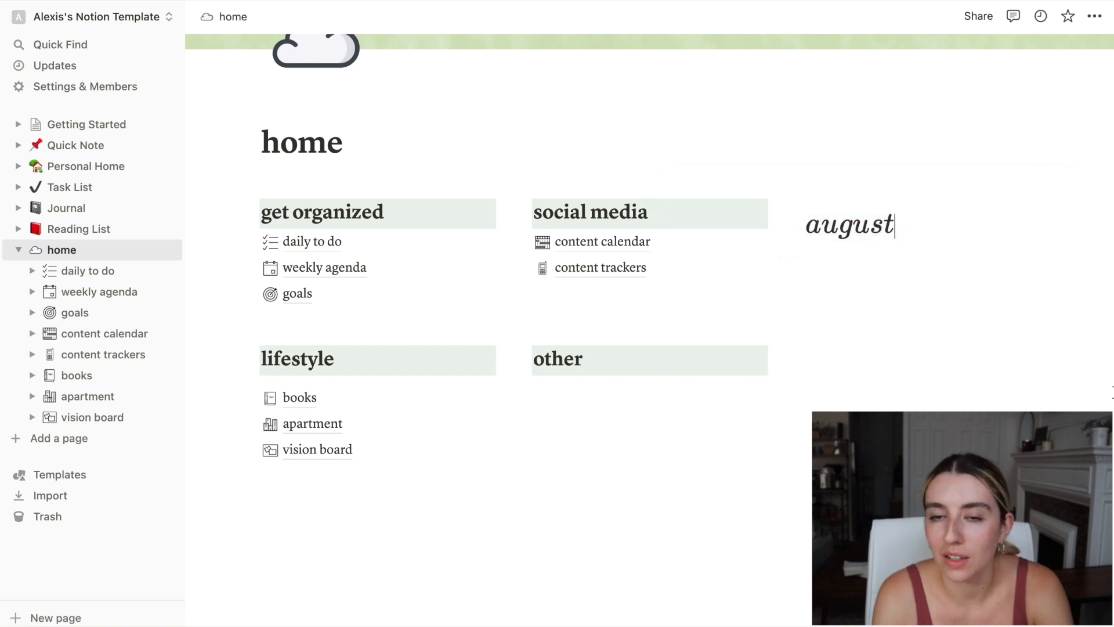
{"action": "left_click", "coordinate": [862, 210]}
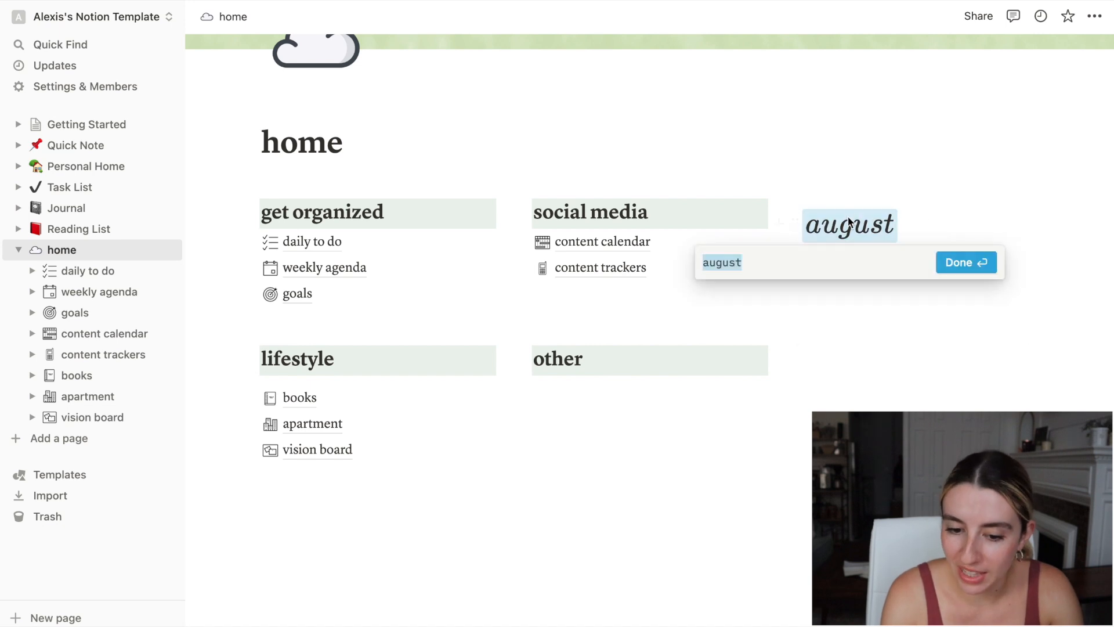
Add the line "upcoming events:" with a three-item bulleted list below the "august" heading
{"action": "left_click", "coordinate": [836, 340]}
{"action": "type", "text": "ud"}
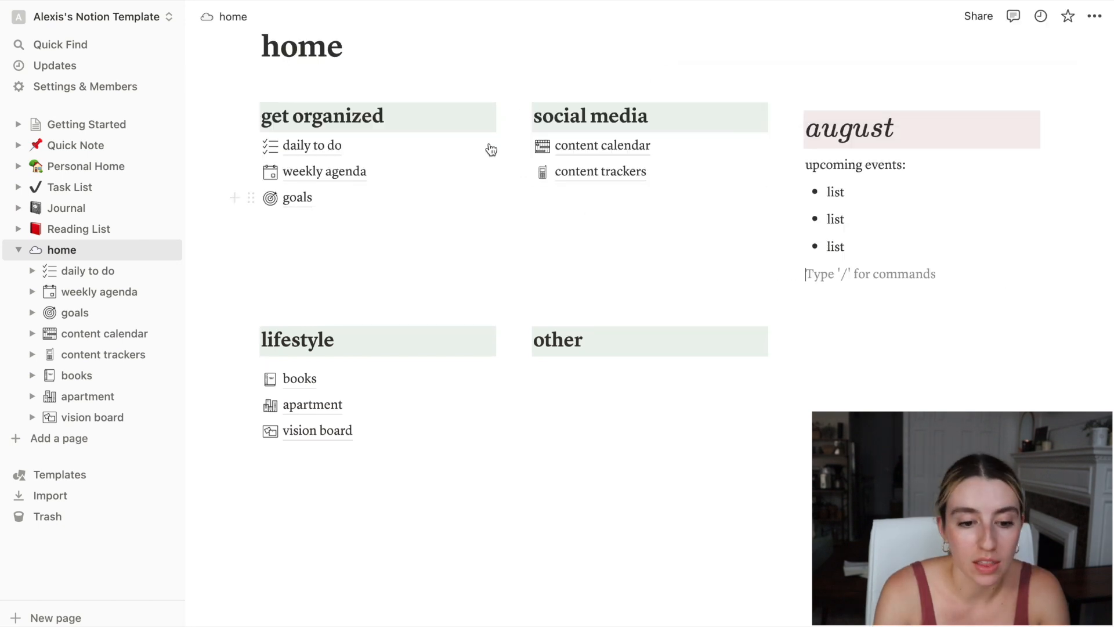
{"action": "left_click", "coordinate": [801, 119]}
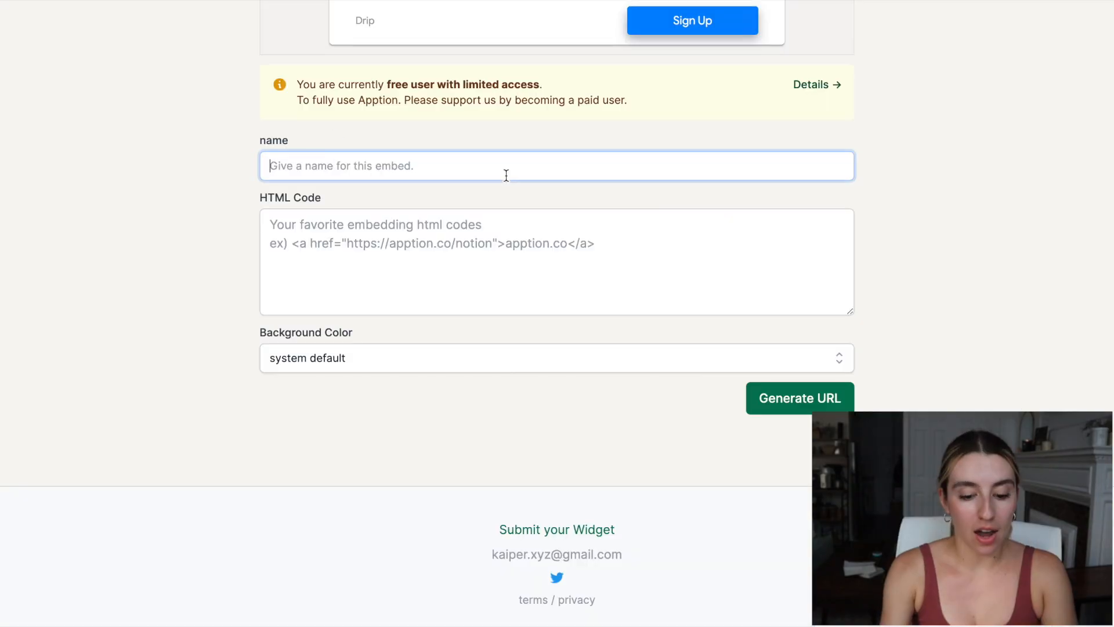
Create an Apption embed named "Notion Weather App" and embed its generated link below "upcoming events:" on the Notion home page
{"action": "type", "text": "Notion Weather App"}
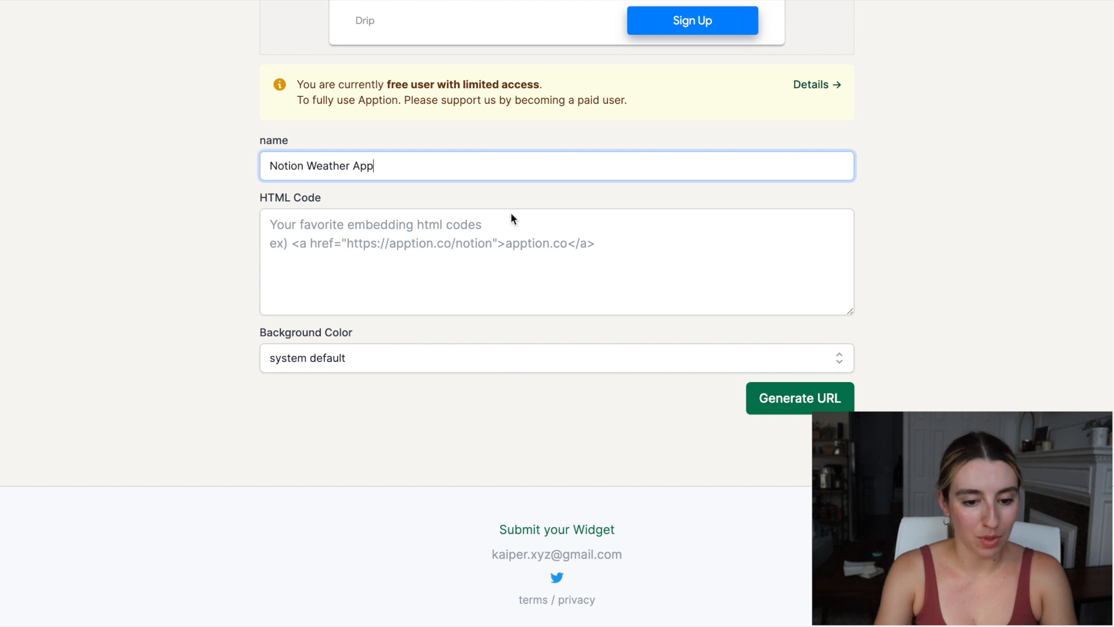
{"action": "left_click", "coordinate": [493, 243]}
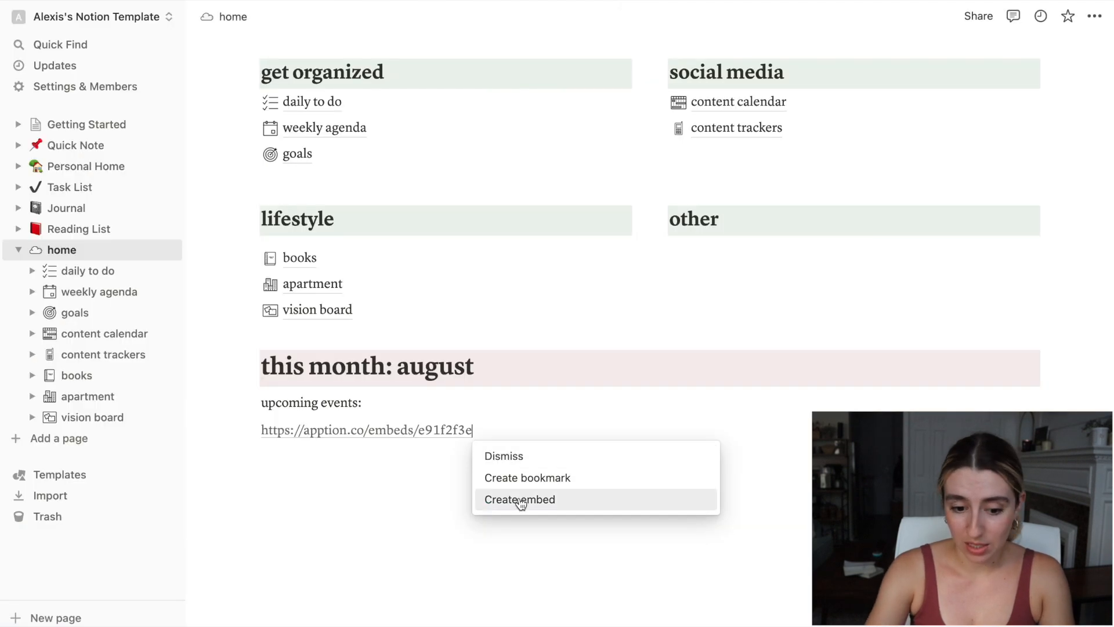
{"action": "left_click", "coordinate": [519, 499]}
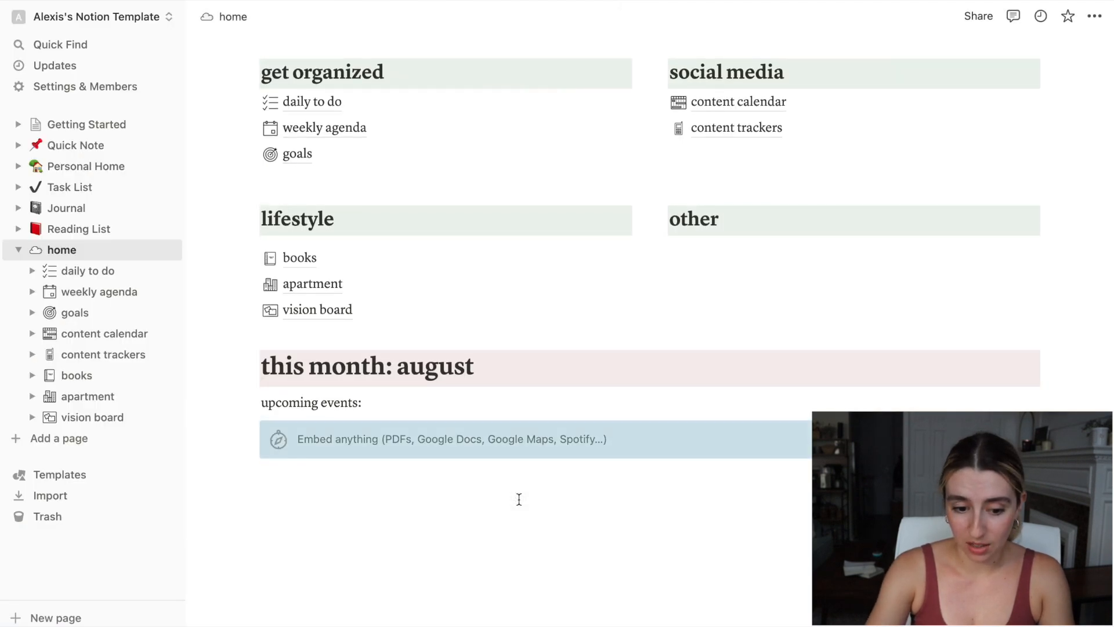
{"action": "scroll", "coordinate": [507, 465], "scroll_direction": "down", "scroll_amount": 3}
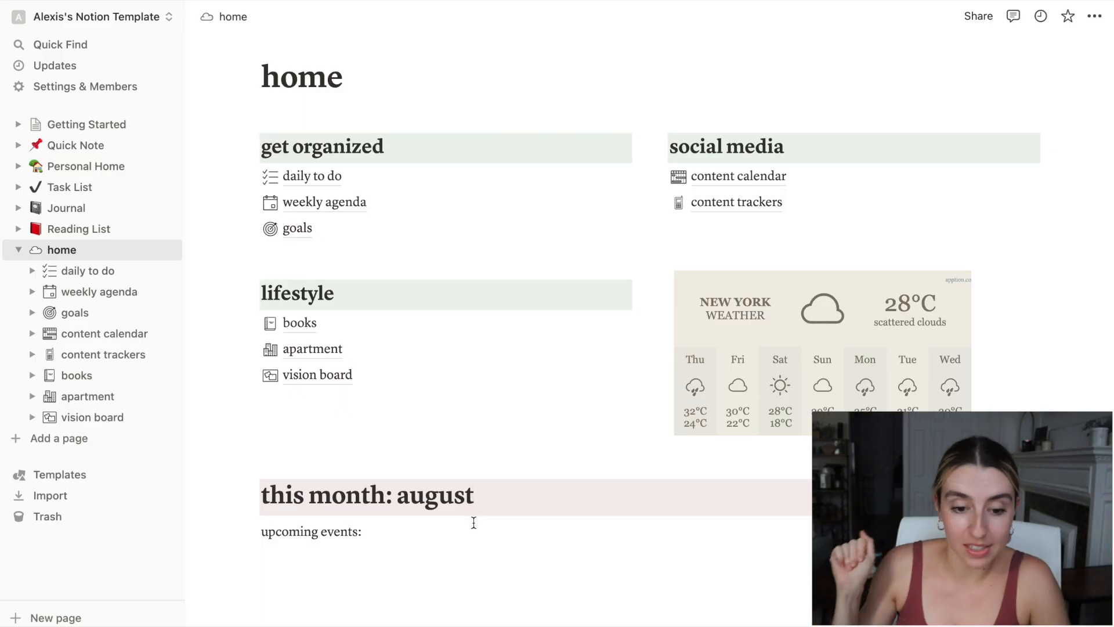
Add sub-pages named "monthly reflection" and "monthly calendar" to the "this month: august" section of the home page
{"action": "scroll", "coordinate": [418, 482], "scroll_direction": "down", "scroll_amount": 2}
{"action": "left_click", "coordinate": [363, 447]}
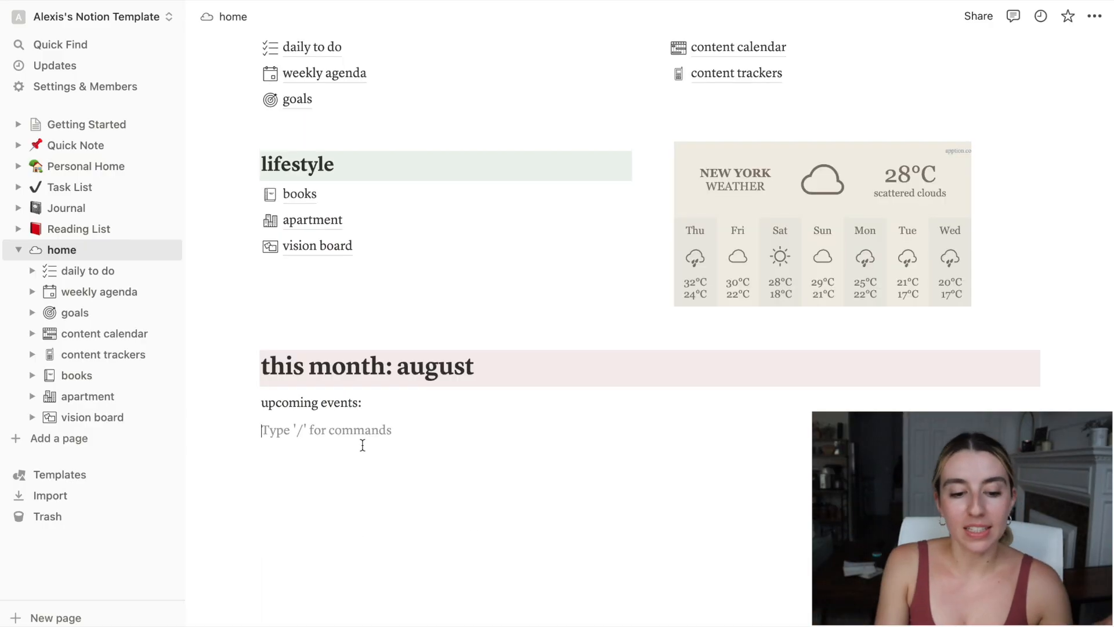
{"action": "scroll", "coordinate": [362, 444], "scroll_direction": "up", "scroll_amount": 2}
{"action": "scroll", "coordinate": [361, 444], "scroll_direction": "down", "scroll_amount": 3}
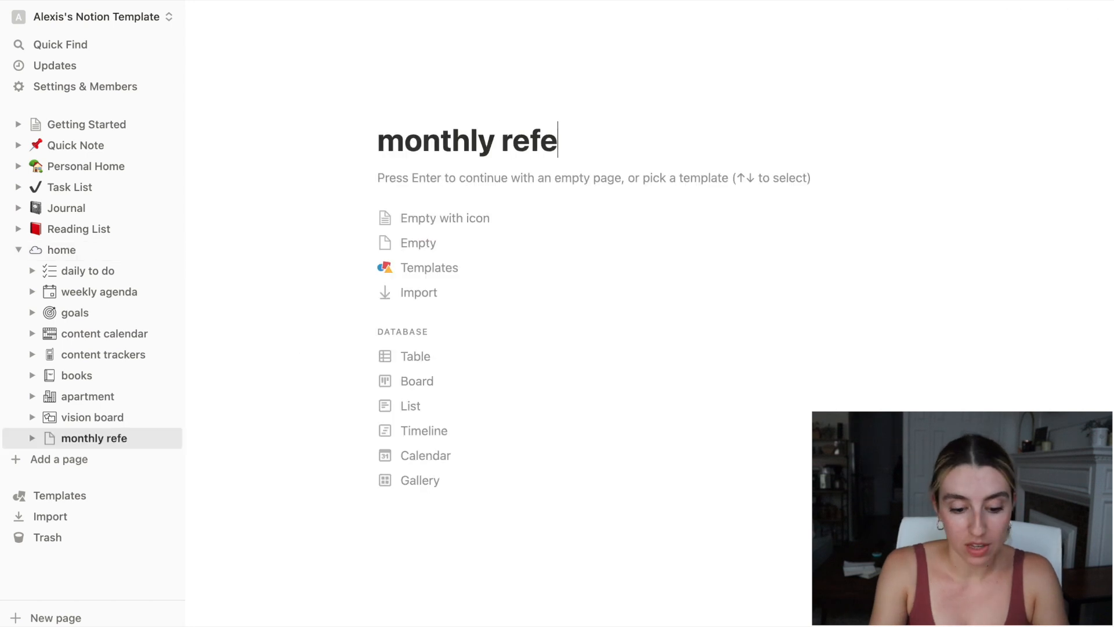
{"action": "key", "text": "BackSpace"}
{"action": "key", "text": "BackSpace"}
{"action": "key", "text": "BackSpace"}
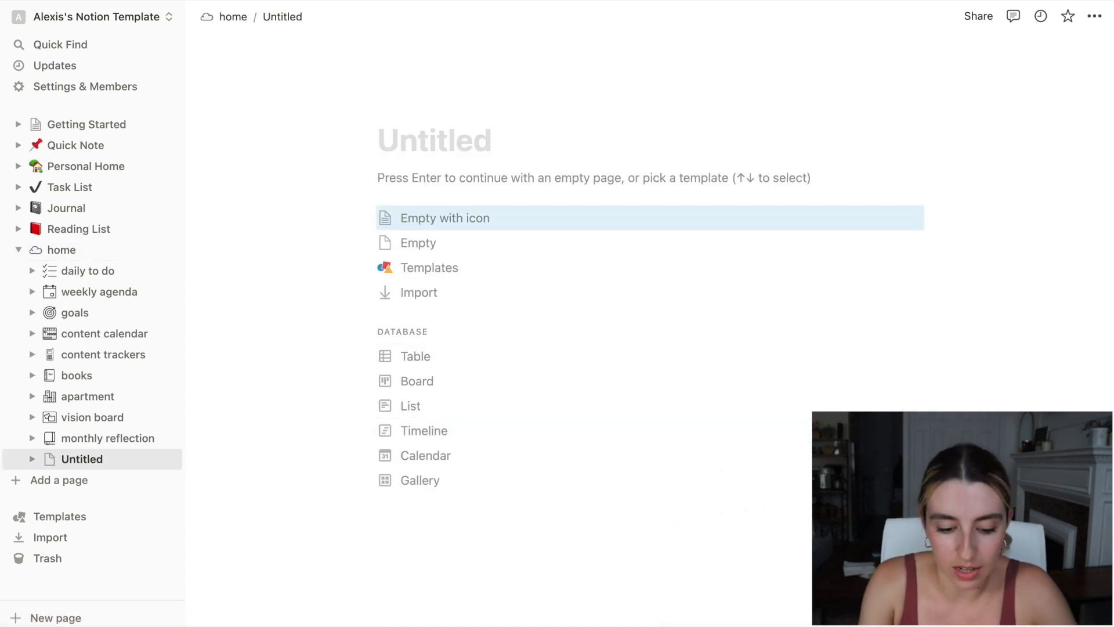
{"action": "type", "text": "monthly calendat"}
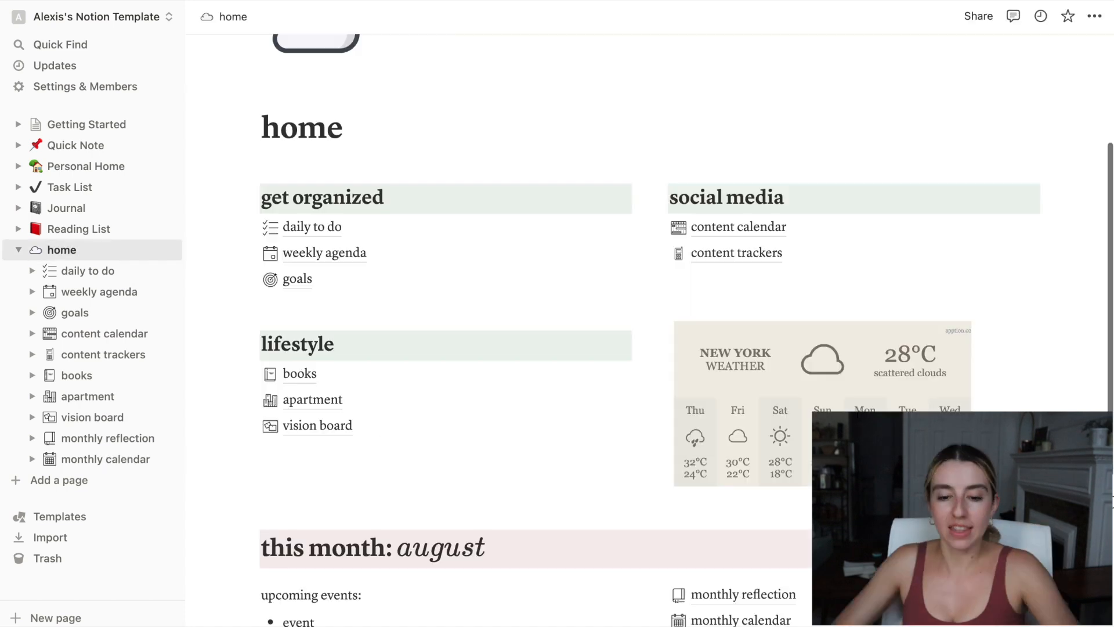
{"action": "scroll", "coordinate": [638, 290], "scroll_direction": "up", "scroll_amount": 3}
{"action": "scroll", "coordinate": [638, 290], "scroll_direction": "down", "scroll_amount": 2}
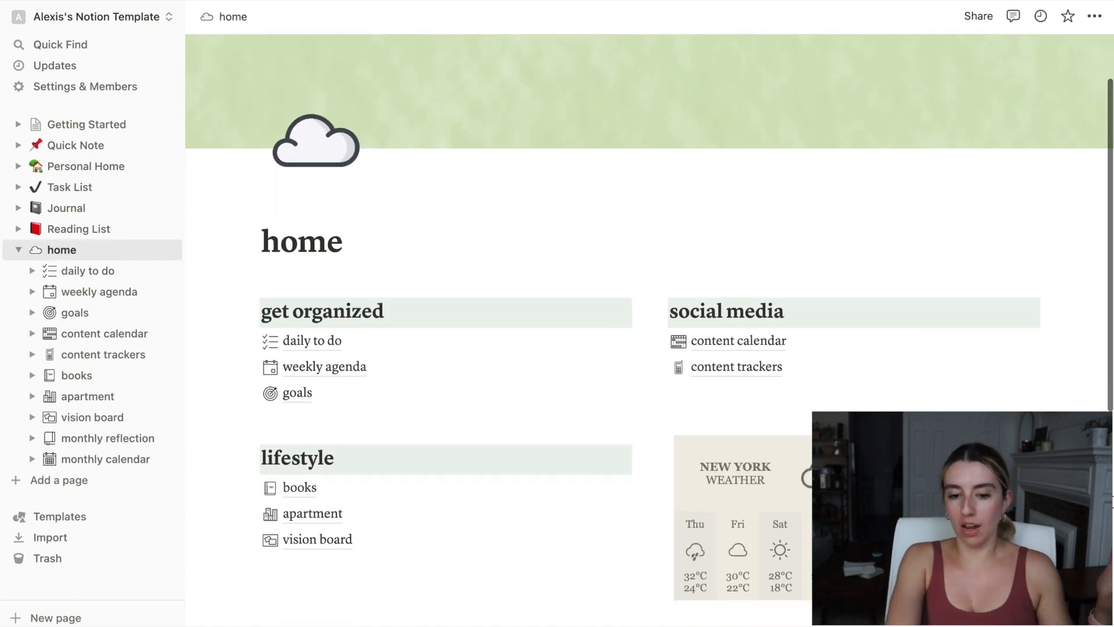
Add sub-pages named "routines" and "fitness" to the "lifestyle" section of the home page
{"action": "scroll", "coordinate": [497, 522], "scroll_direction": "down", "scroll_amount": 2}
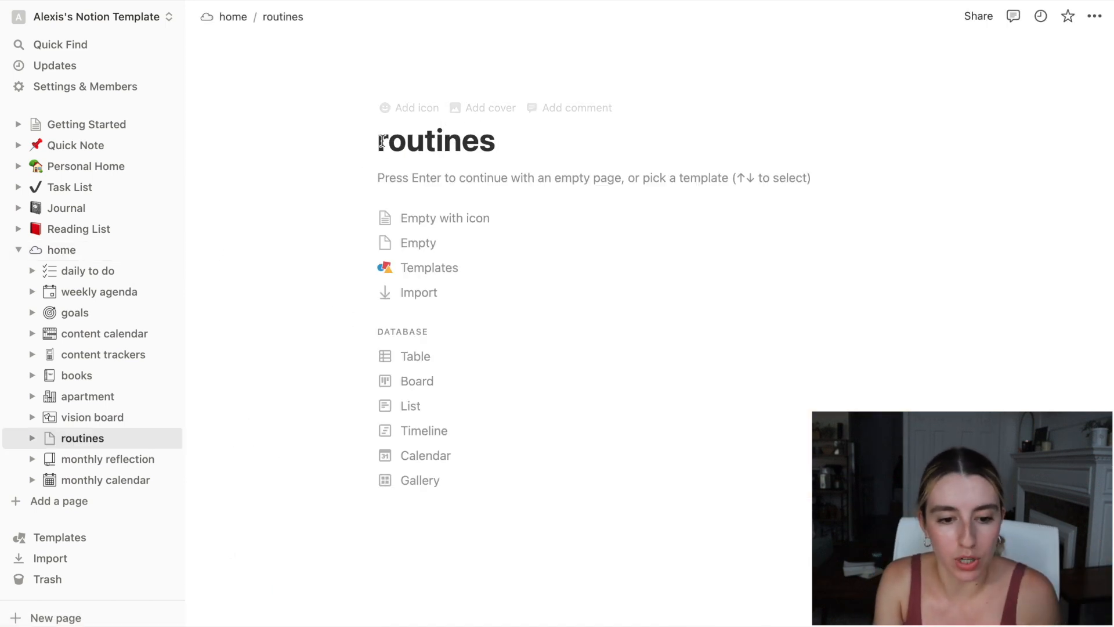
{"action": "left_click", "coordinate": [232, 16]}
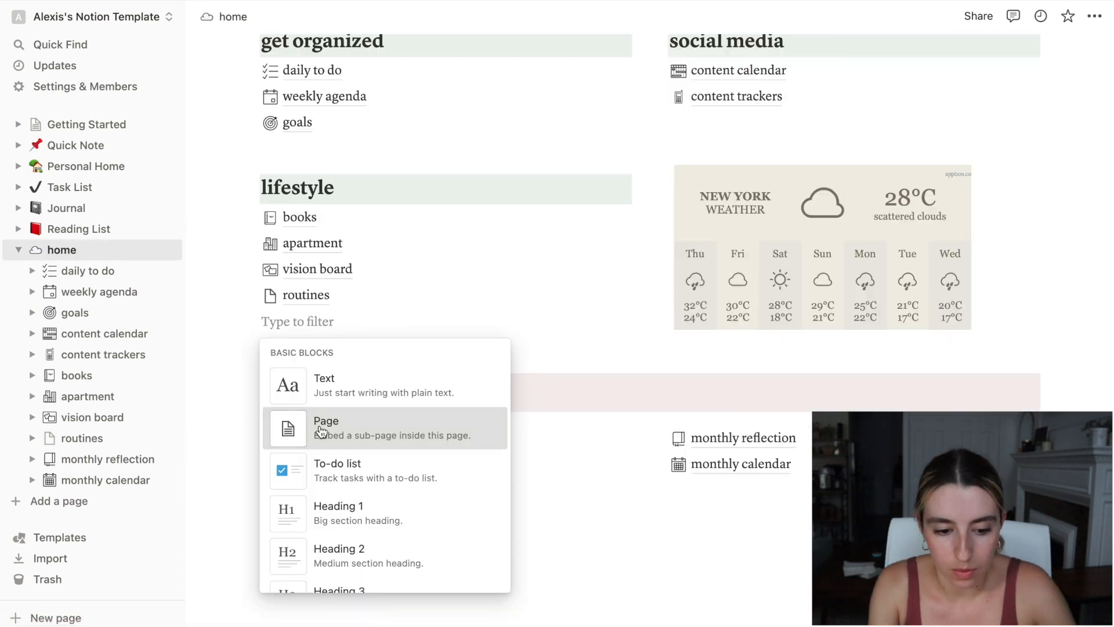
{"action": "left_click", "coordinate": [296, 429]}
{"action": "type", "text": "fitness"}
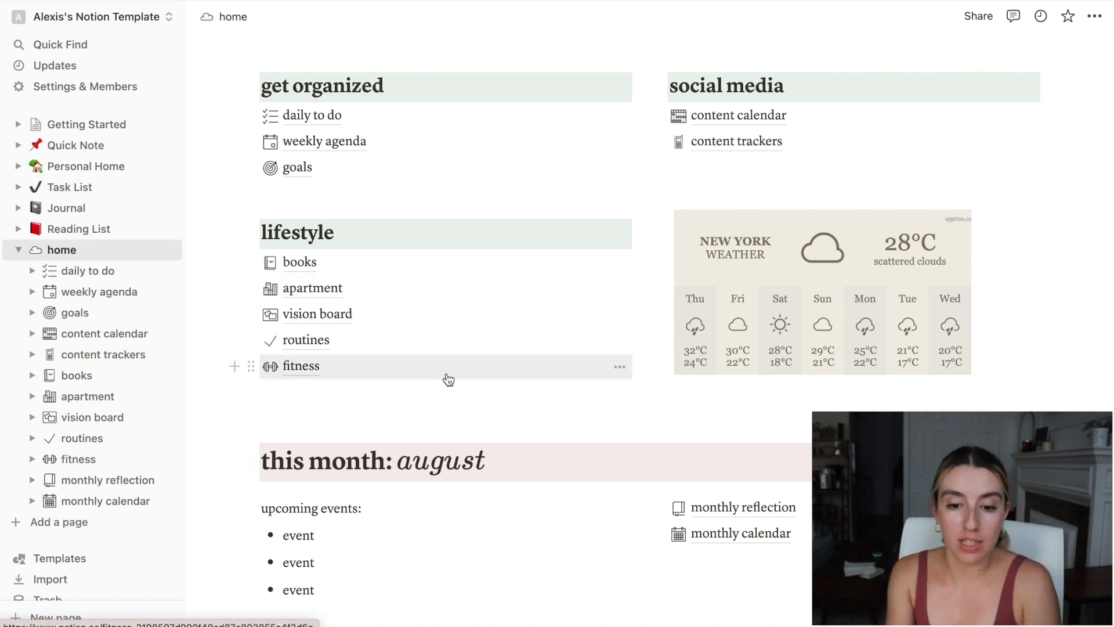
Style the "daily to do" page with the Serif font, full width and an uploaded peach and green brushstroke cover image
{"action": "scroll", "coordinate": [448, 379], "scroll_direction": "up", "scroll_amount": 5}
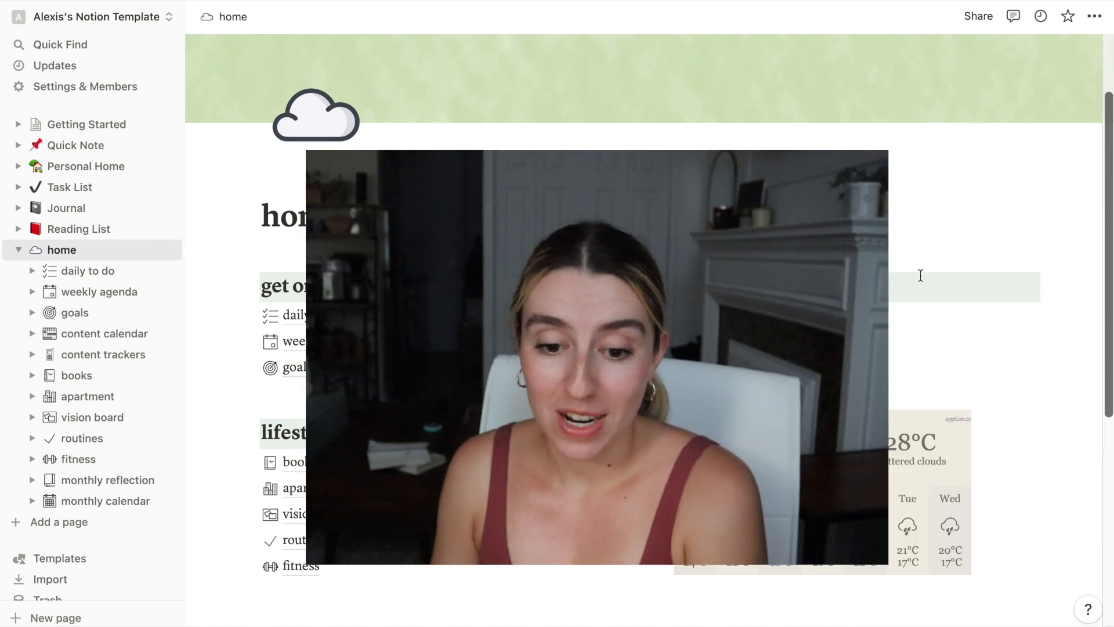
{"action": "left_click", "coordinate": [311, 316]}
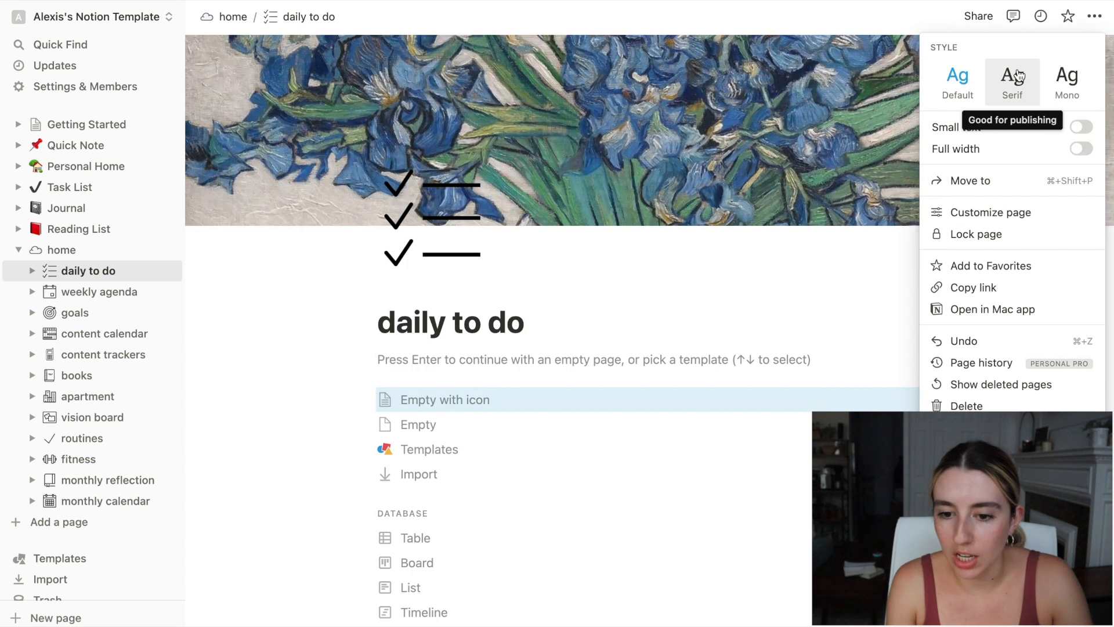
{"action": "left_click", "coordinate": [1012, 86]}
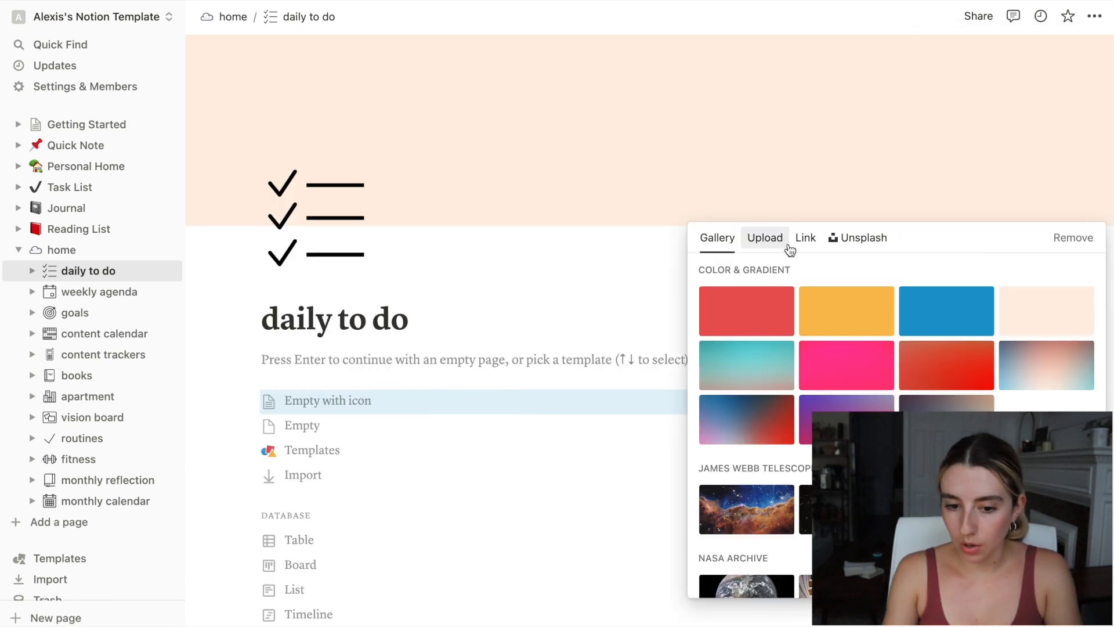
{"action": "left_click", "coordinate": [765, 237]}
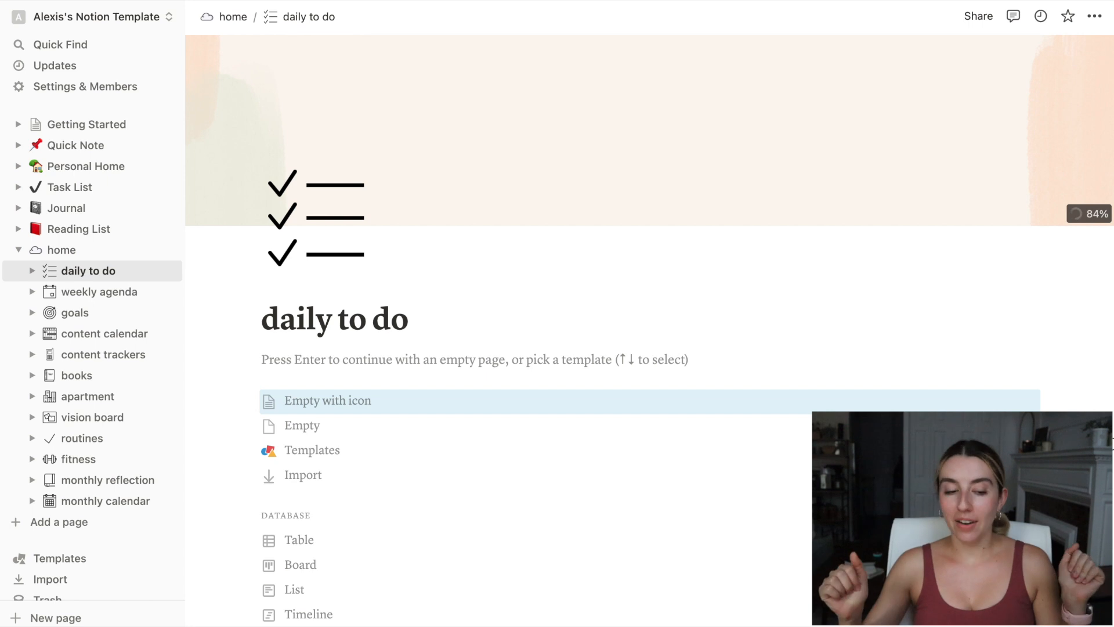
Add a callout reading "tasks for today" to the "daily to do" page and give it a green bulleted-list icon
{"action": "type", "text": "/call"}
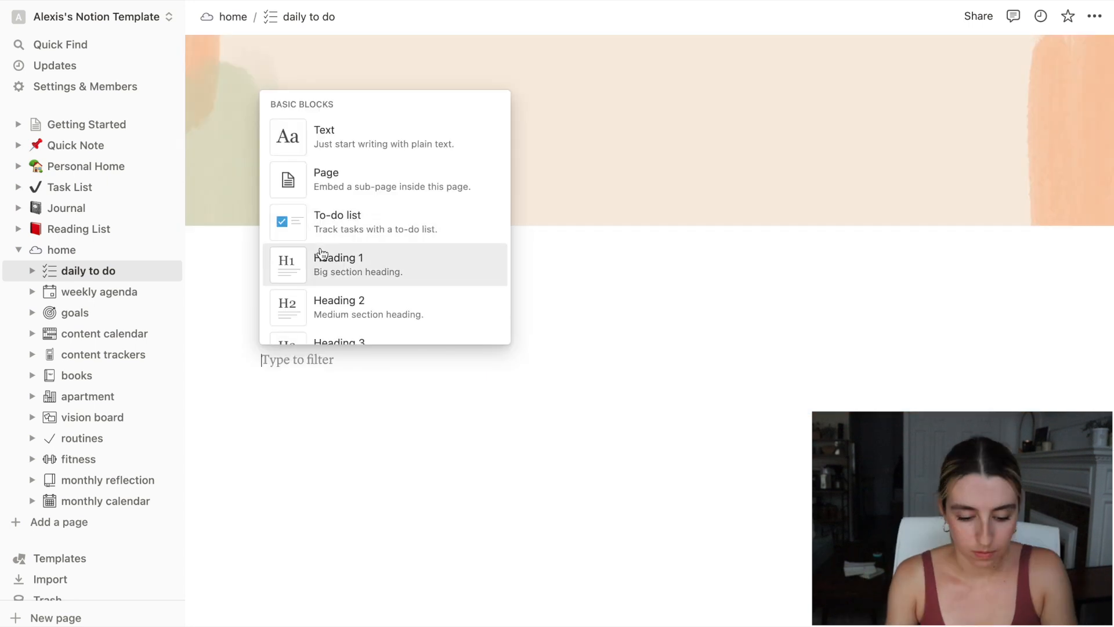
{"action": "key", "text": "Return"}
{"action": "type", "text": "tasks for today"}
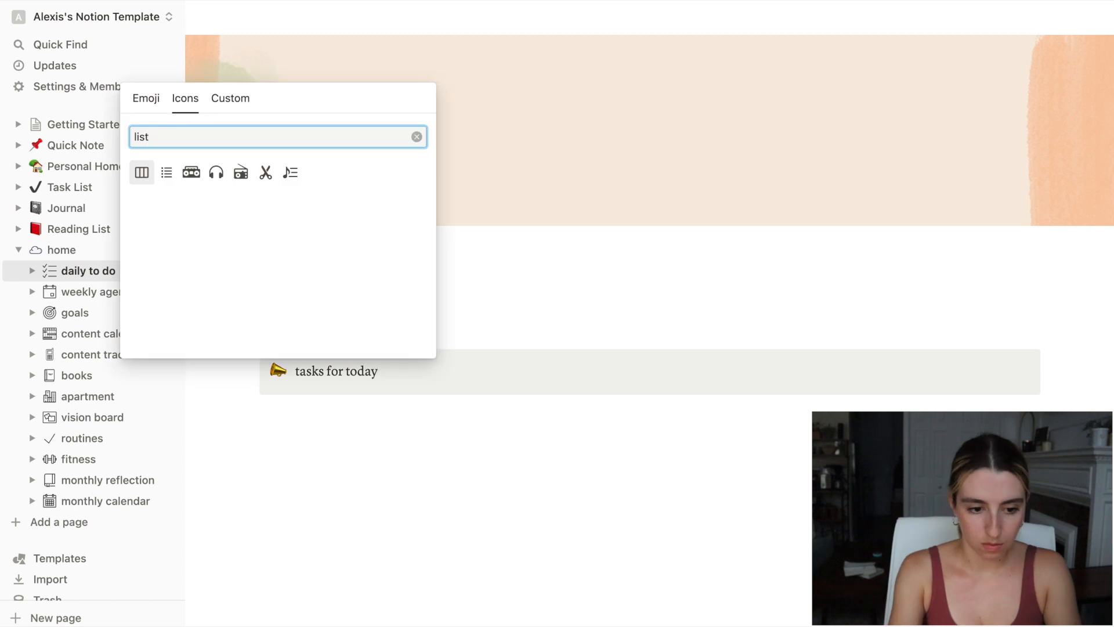
{"action": "left_click", "coordinate": [142, 173]}
Insert an empty to-do checkbox below the "tasks for today" callout
{"action": "left_click", "coordinate": [236, 411]}
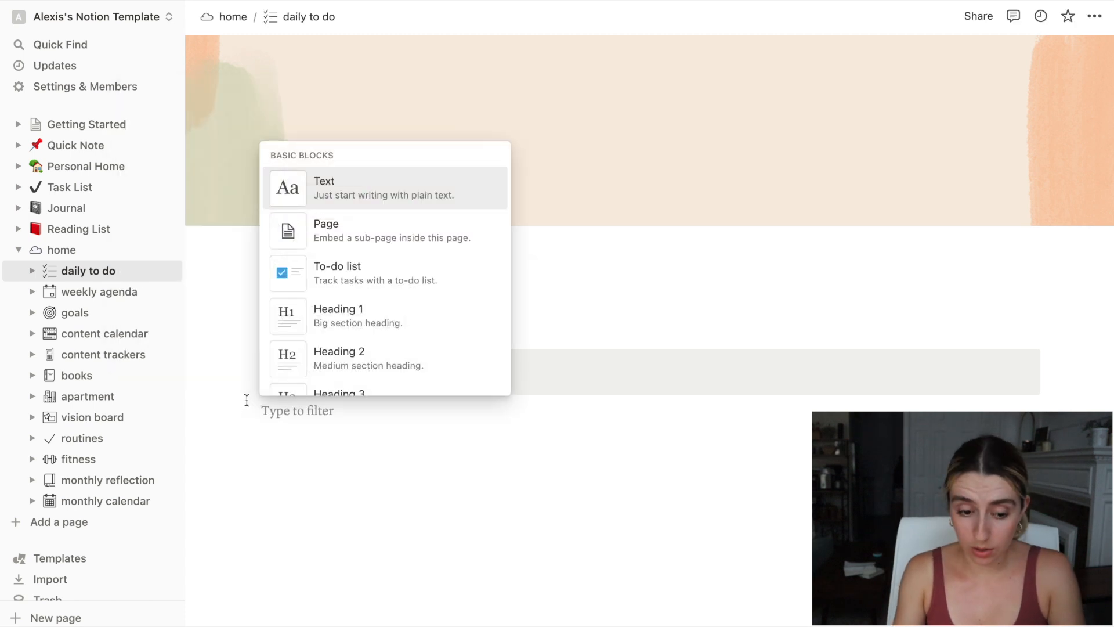
{"action": "type", "text": "che"}
{"action": "left_click", "coordinate": [335, 372]}
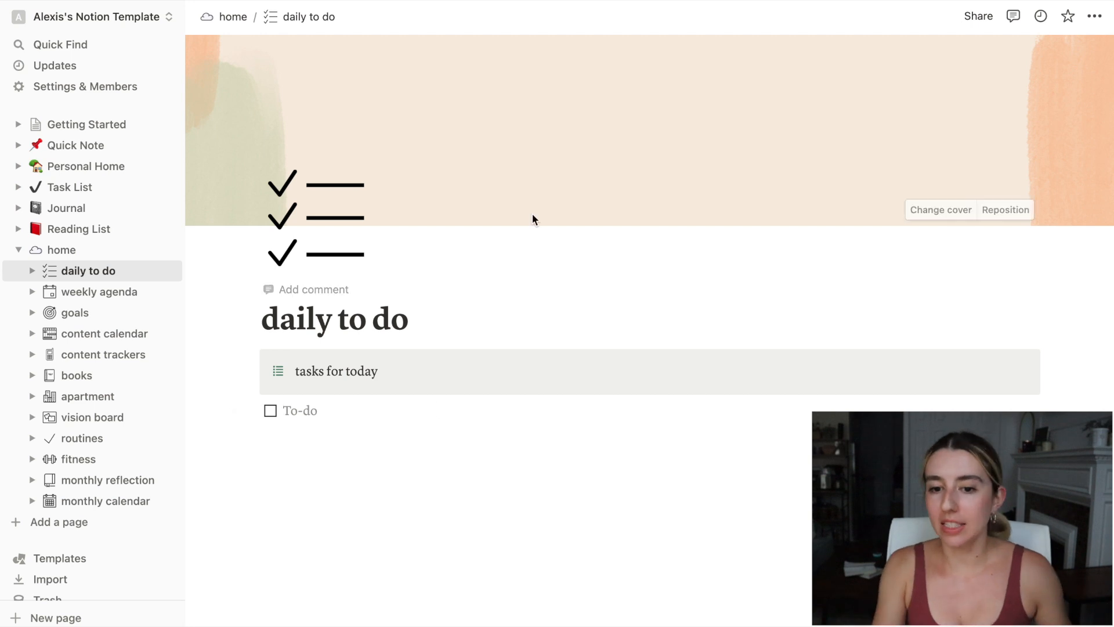
{"action": "mouse_move", "coordinate": [564, 0]}
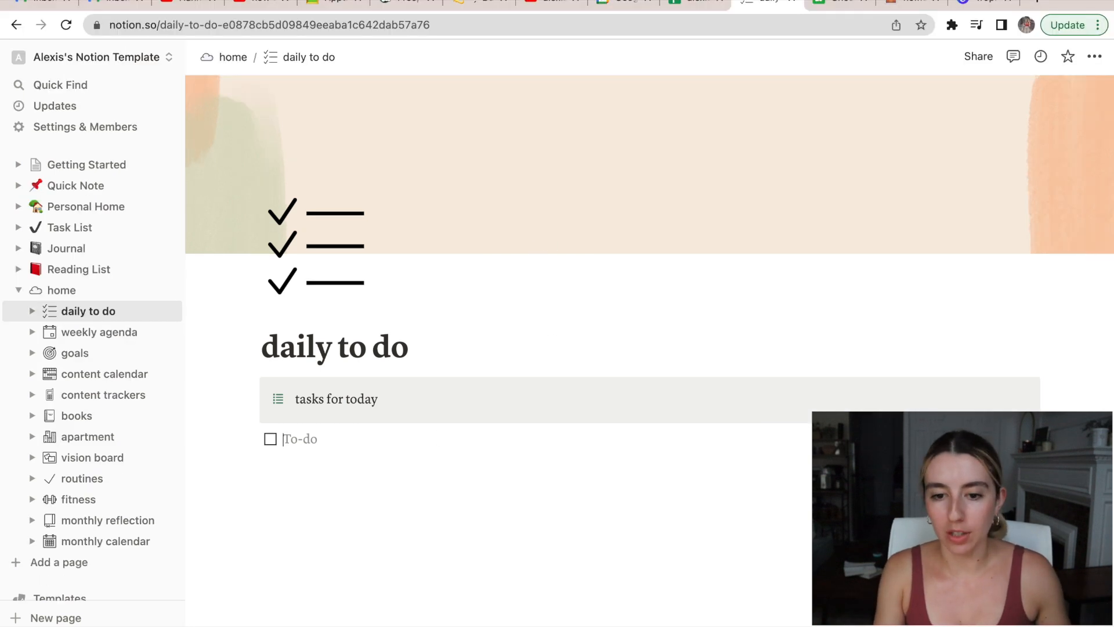
Open the "weekly agenda" page from home, apply the Serif font, full width and brushstroke cover, and list the days monday to sunday
{"action": "left_click", "coordinate": [903, 1]}
{"action": "key", "text": "ctrl+shift+Tab"}
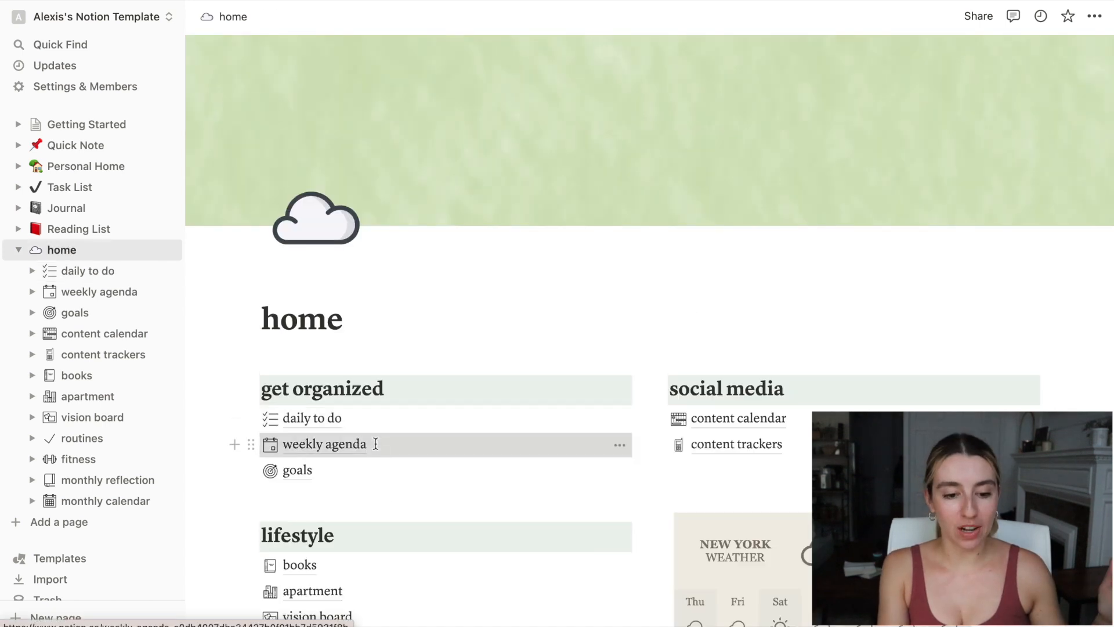
{"action": "left_click", "coordinate": [374, 443]}
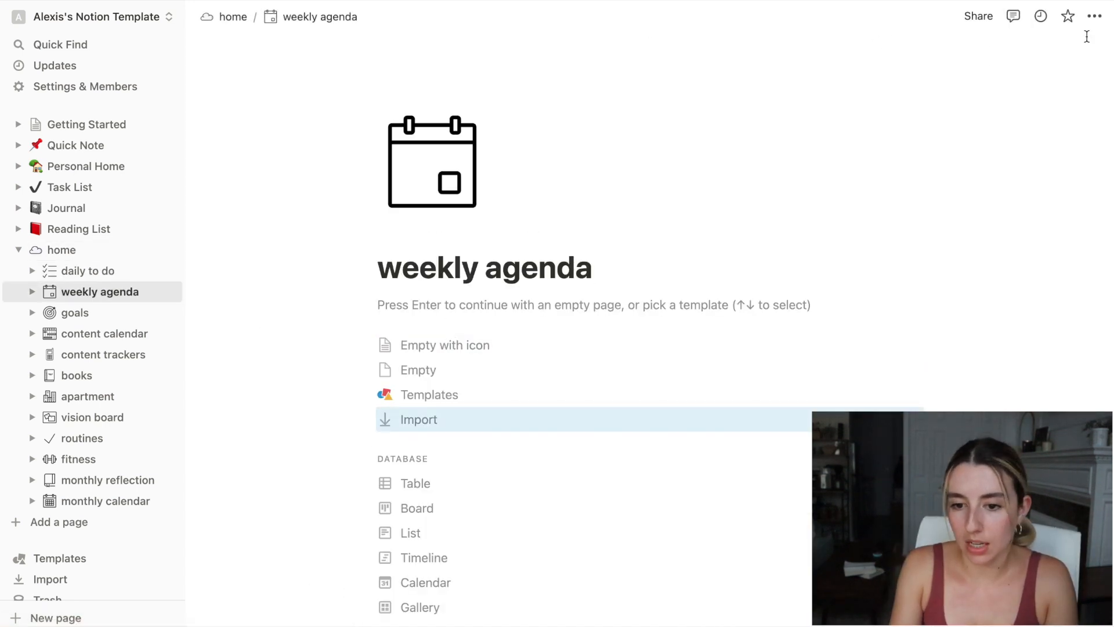
{"action": "key", "text": "Return"}
{"action": "type", "text": "monda"}
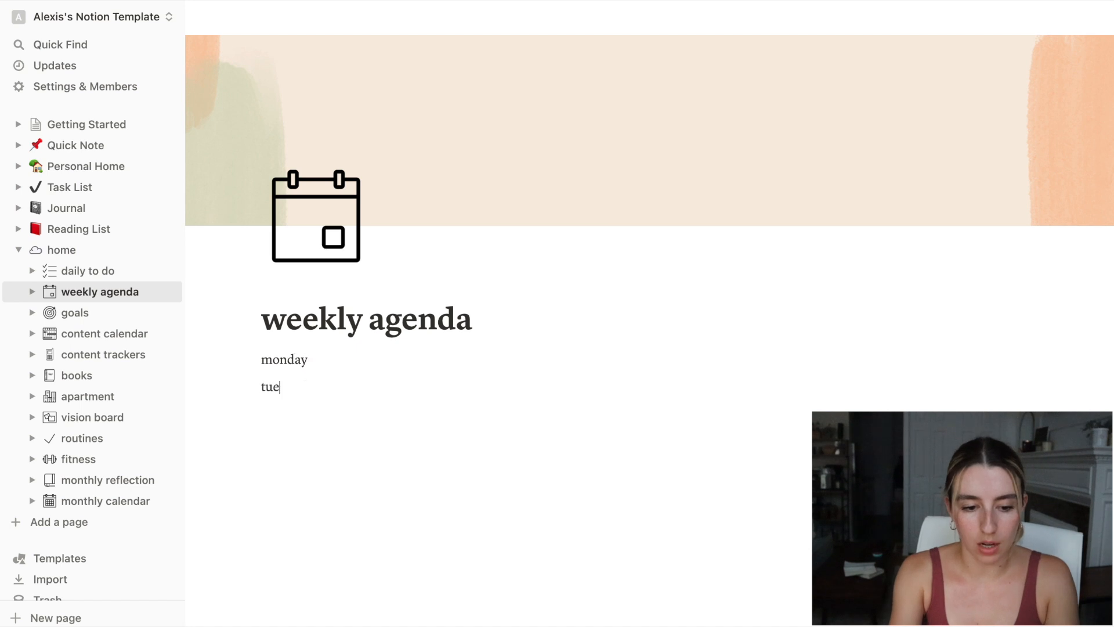
{"action": "type", "text": "y"}
{"action": "key", "text": "Return"}
{"action": "type", "text": "wed"}
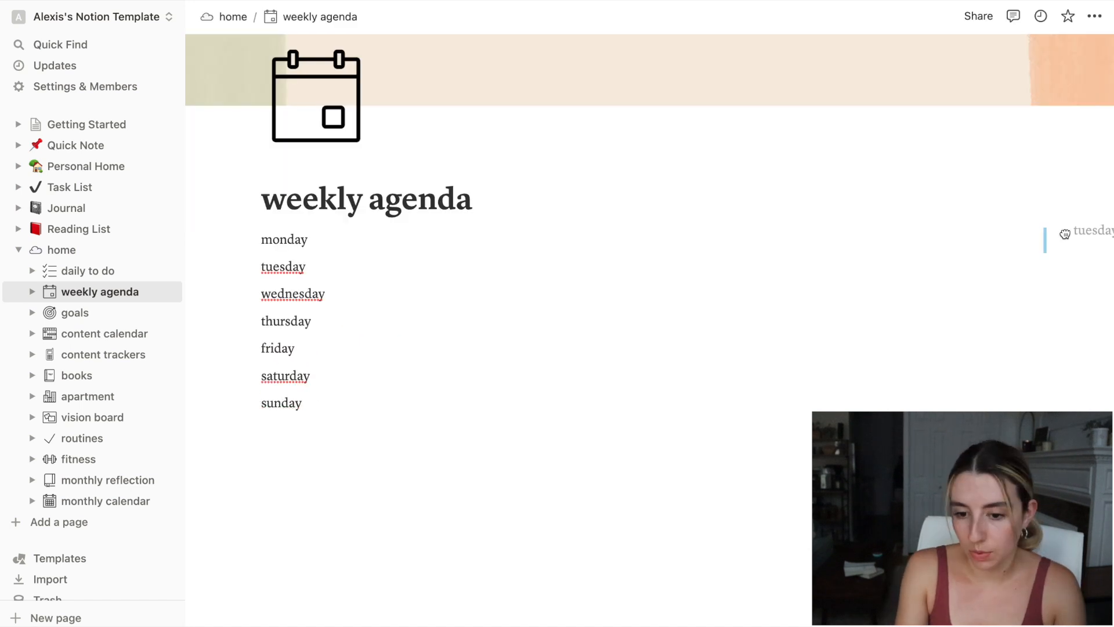
Arrange the weekdays in columns as peach-highlighted Heading 2 titles, each with "important:", to-do checkboxes and a divider
{"action": "left_click_drag", "start_coordinate": [1065, 234], "coordinate": [1056, 244]}
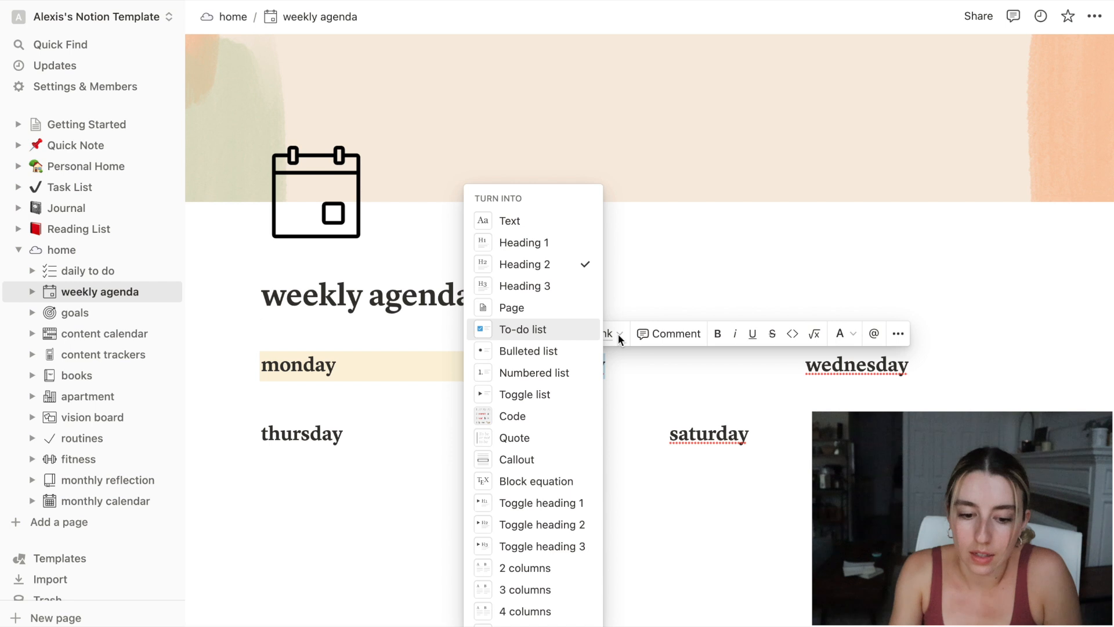
{"action": "key", "text": "Escape"}
{"action": "left_click", "coordinate": [522, 365]}
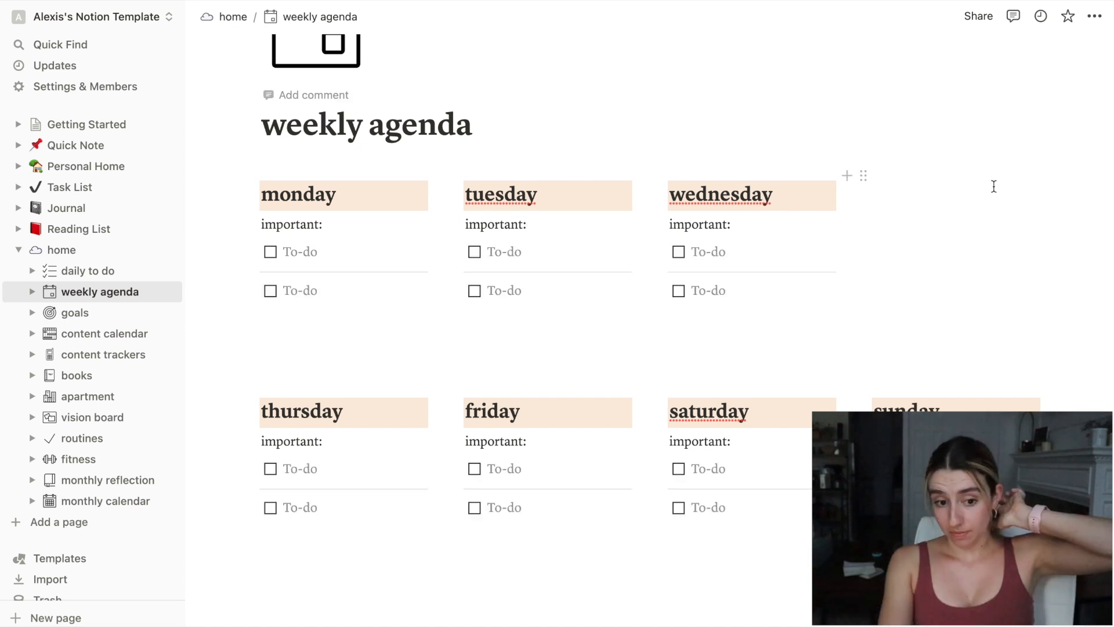
{"action": "scroll", "coordinate": [994, 181], "scroll_direction": "up", "scroll_amount": 5}
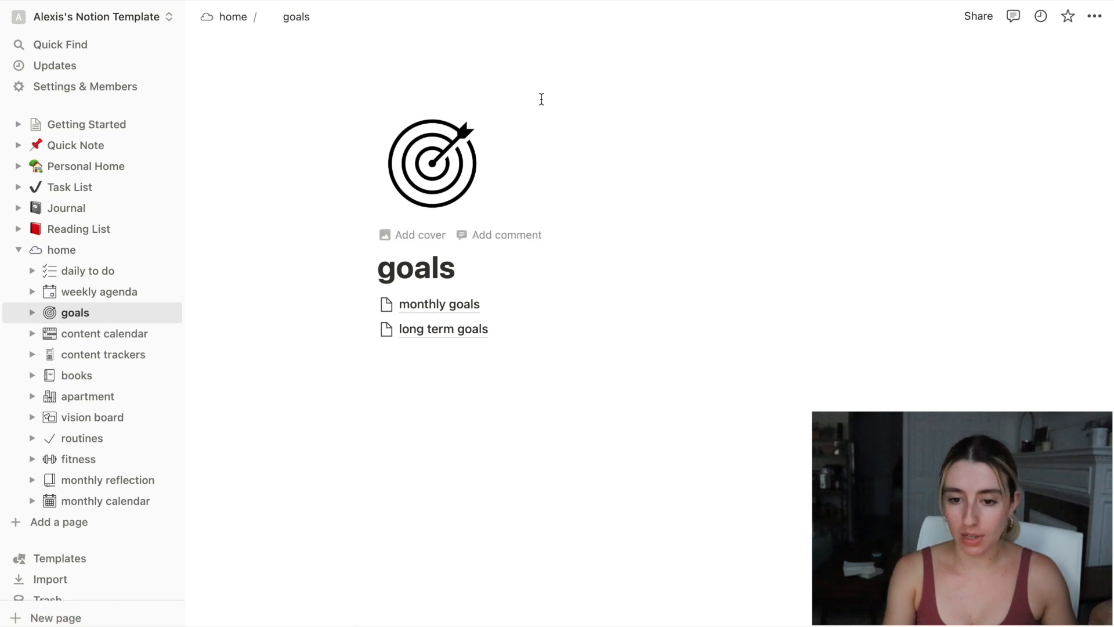
Style the "goals" page with a peach watercolor cover, and place its two icon-bearing sub-pages side by side with green backgrounds
{"action": "left_click", "coordinate": [387, 236]}
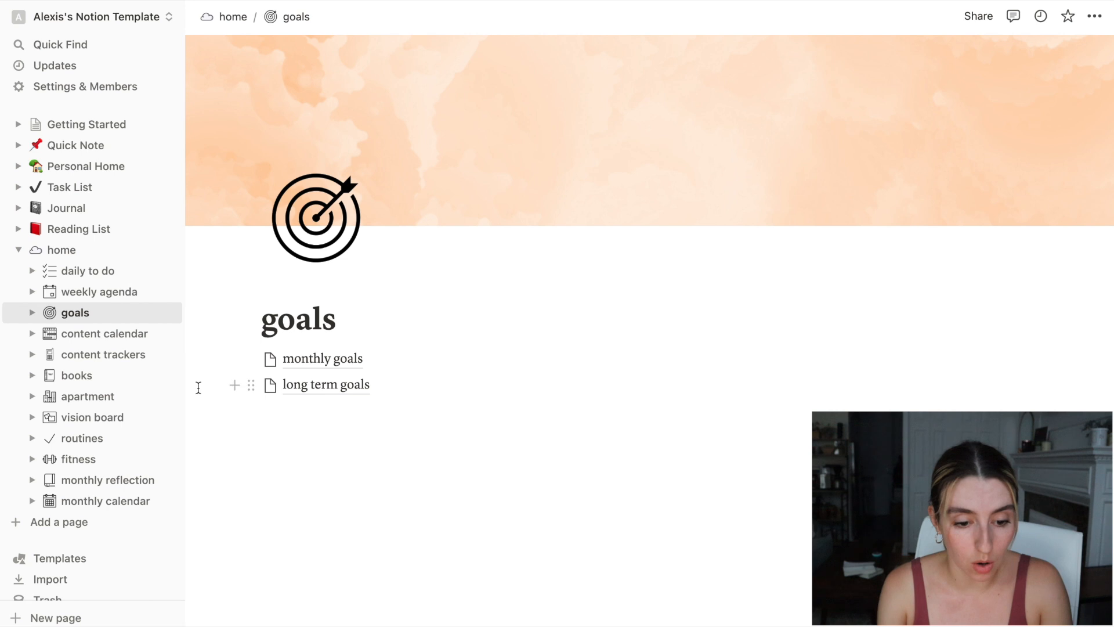
{"action": "left_click", "coordinate": [270, 359]}
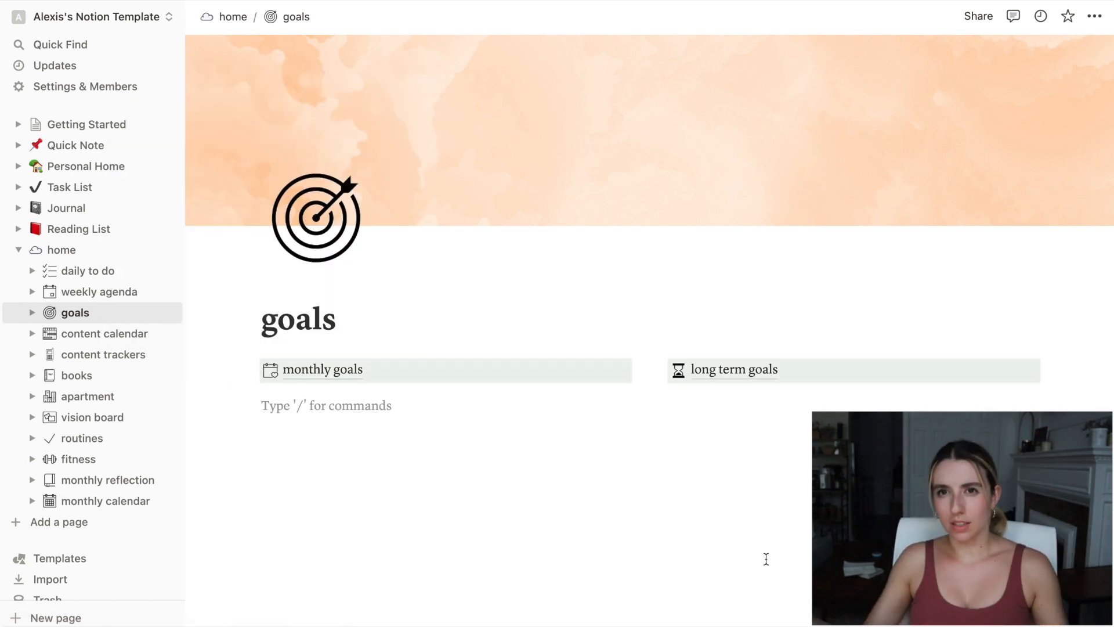
Open the "monthly goals" sub-page and style it with the Serif font, full width and the peach watercolor cover
{"action": "left_click", "coordinate": [329, 374]}
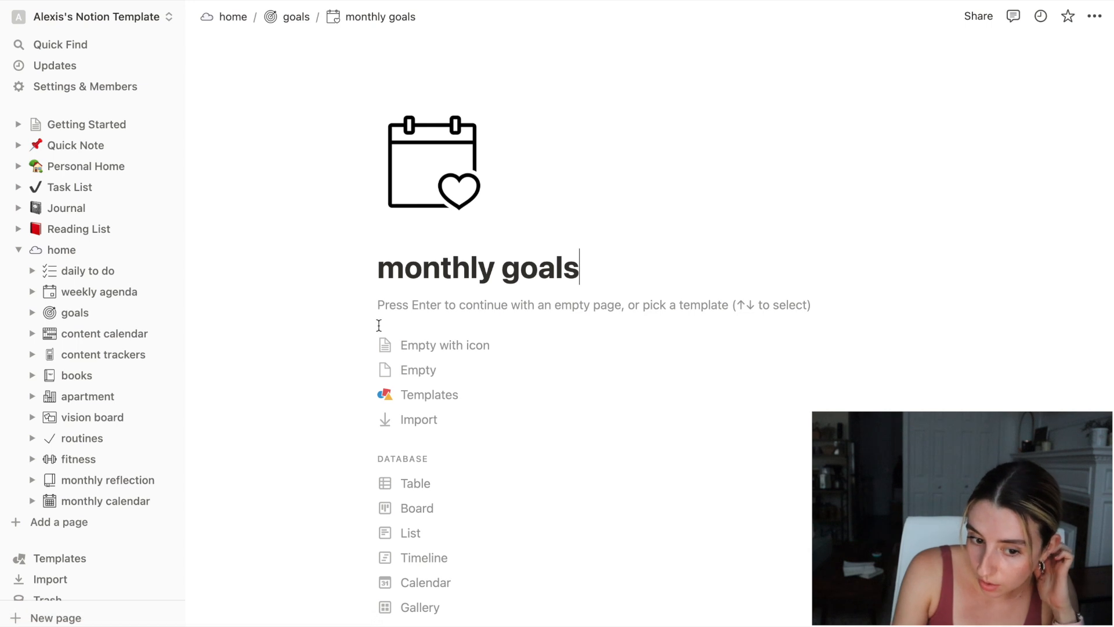
{"action": "left_click", "coordinate": [1094, 17]}
{"action": "left_click", "coordinate": [1016, 77]}
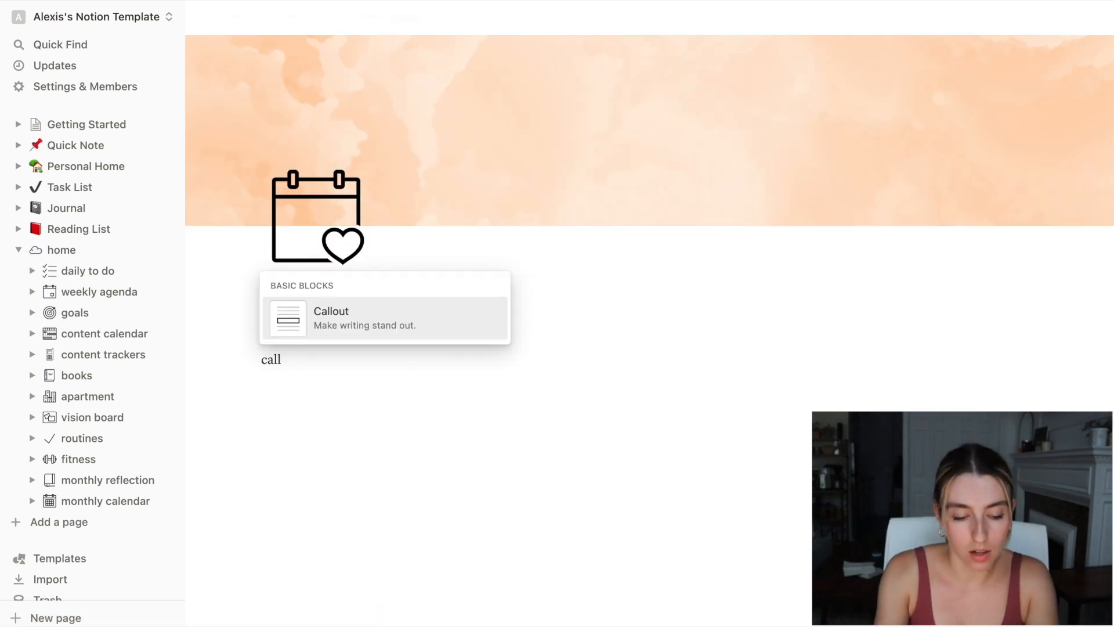
Add a callout reading "my list of monthly goals" with a green bulleted-list icon and an empty numbered list from 1 to 5 below
{"action": "key", "text": "Return"}
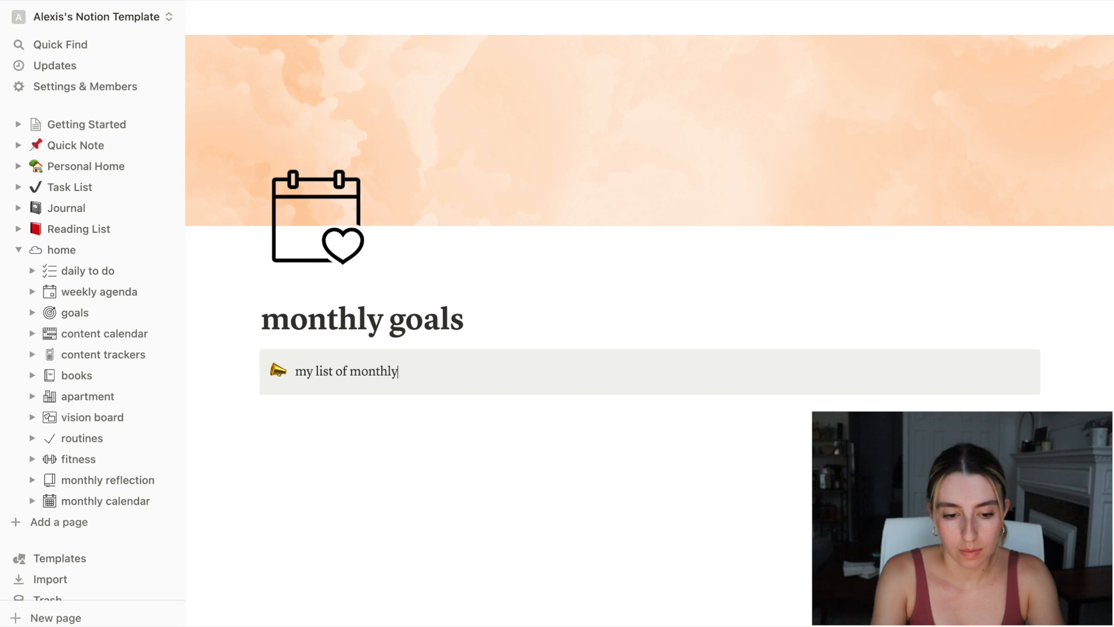
{"action": "left_click", "coordinate": [278, 370]}
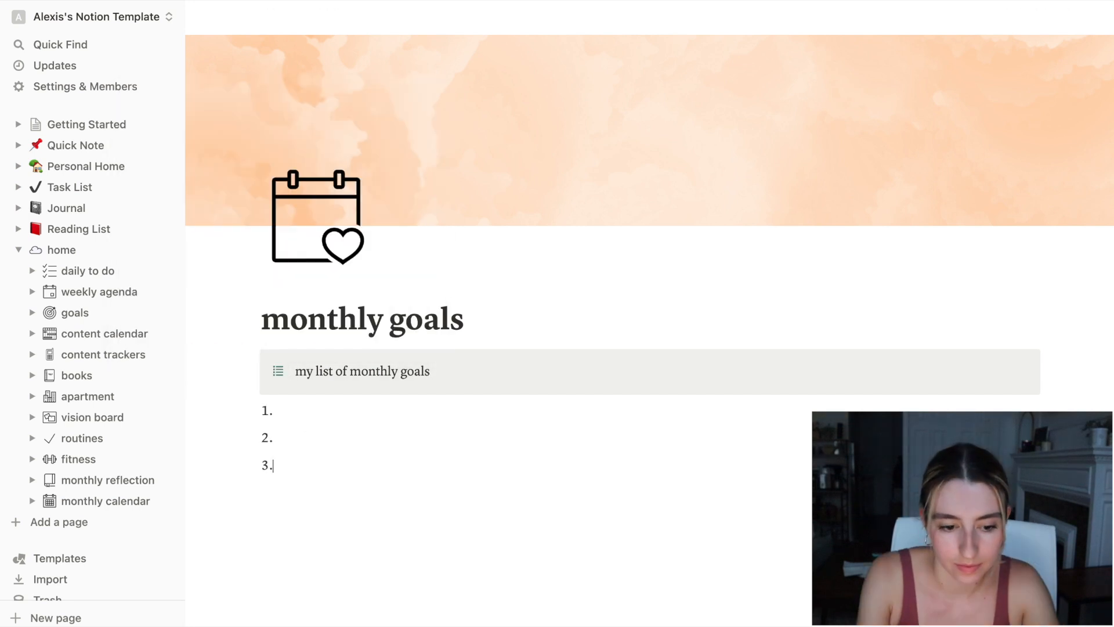
{"action": "key", "text": "Return"}
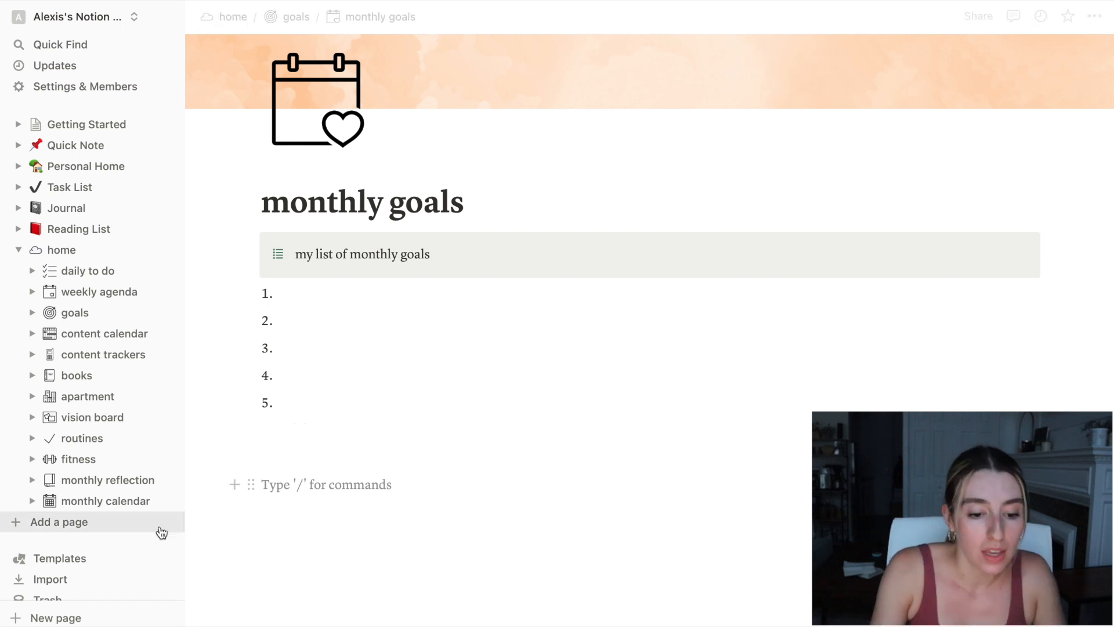
Add an empty sub-page named "archive" below the numbered list on the "monthly goals" page
{"action": "left_click", "coordinate": [232, 485]}
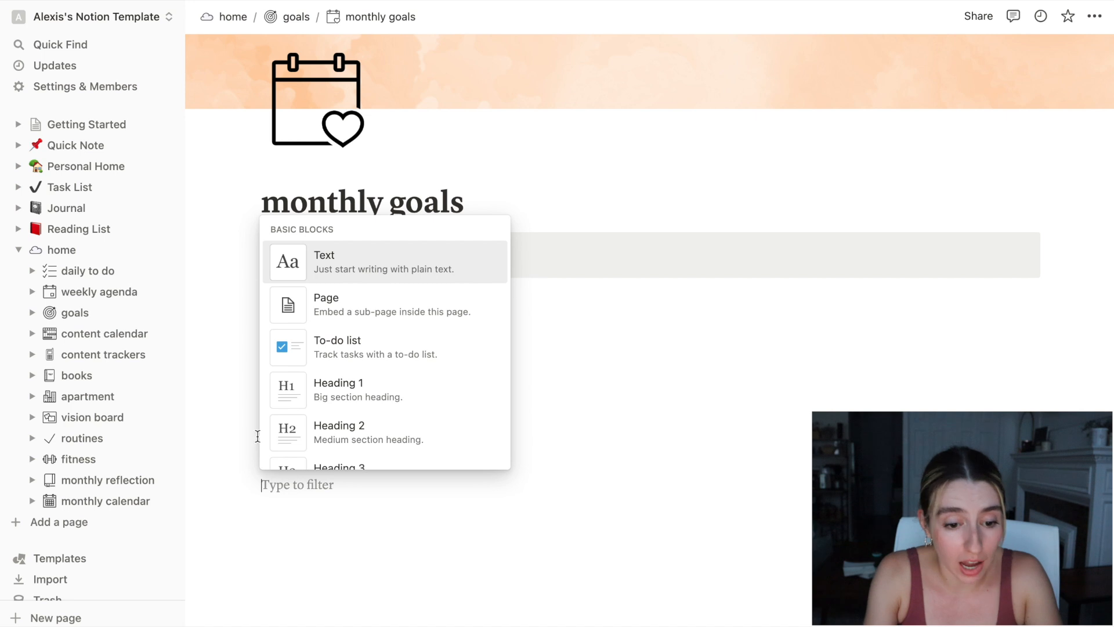
{"action": "left_click", "coordinate": [356, 310]}
{"action": "type", "text": "Archive"}
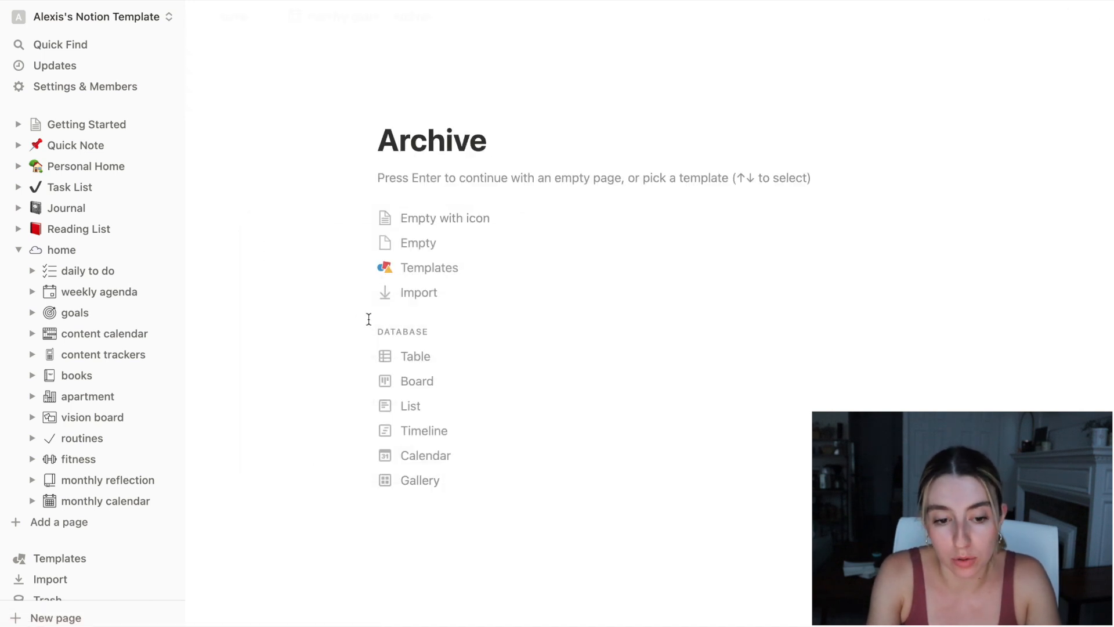
{"action": "left_click", "coordinate": [393, 147]}
{"action": "key", "text": "BackSpace"}
{"action": "type", "text": "a"}
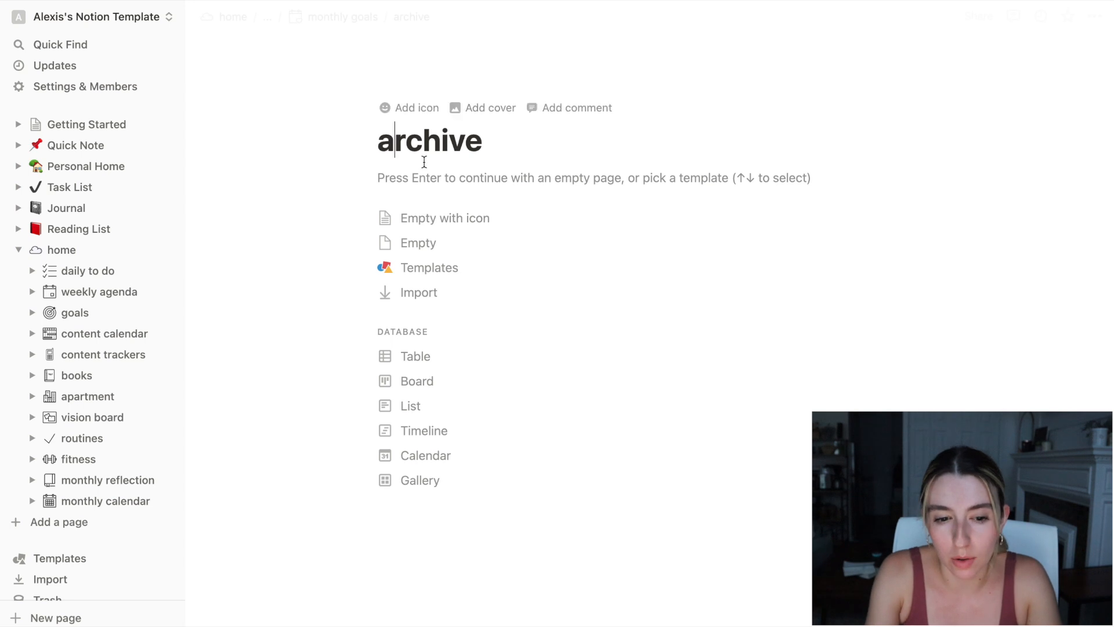
{"action": "left_click", "coordinate": [409, 231]}
{"action": "left_click", "coordinate": [316, 21]}
Add a sub-page named "career" with a theater masks icon below "fitness" in the home page's "lifestyle" section
{"action": "scroll", "coordinate": [403, 413], "scroll_direction": "down", "scroll_amount": 3}
{"action": "scroll", "coordinate": [588, 408], "scroll_direction": "up", "scroll_amount": 3}
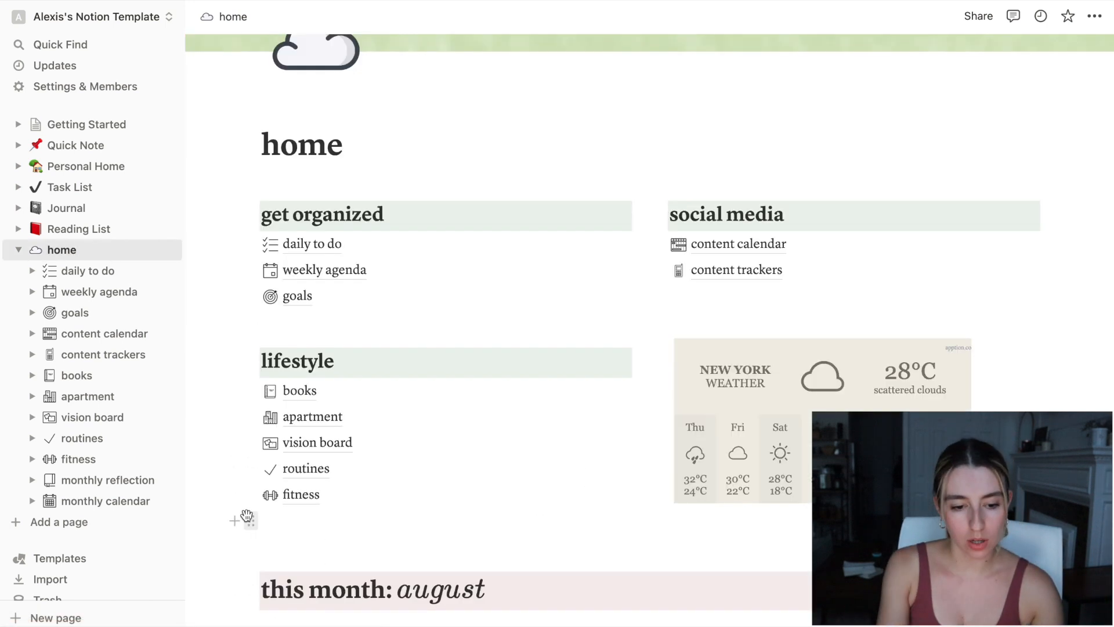
{"action": "left_click", "coordinate": [235, 519]}
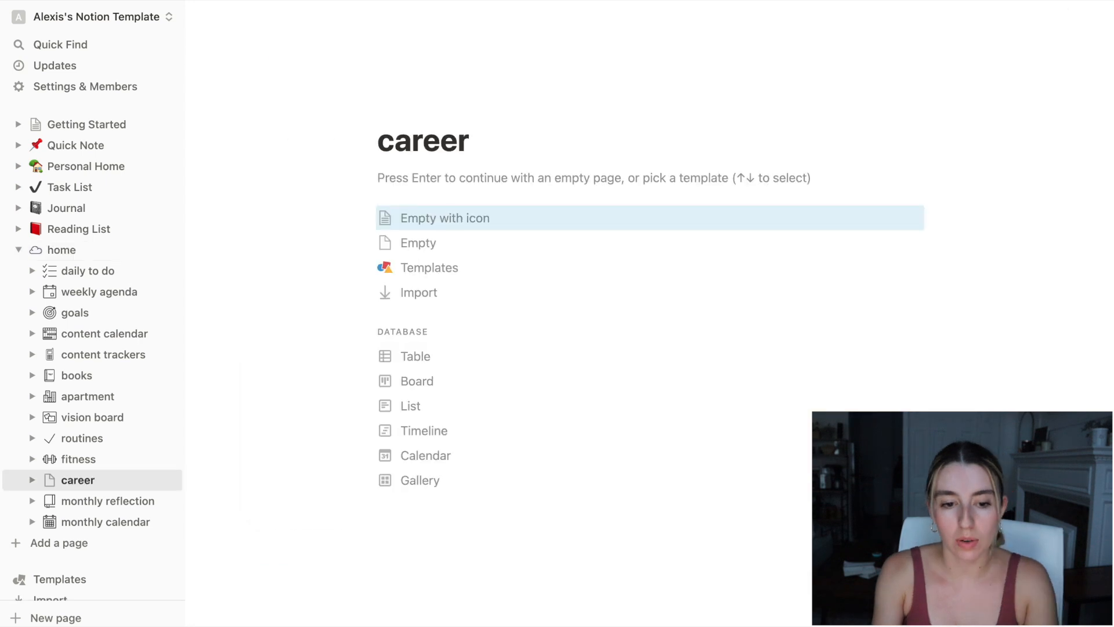
{"action": "left_click", "coordinate": [387, 108]}
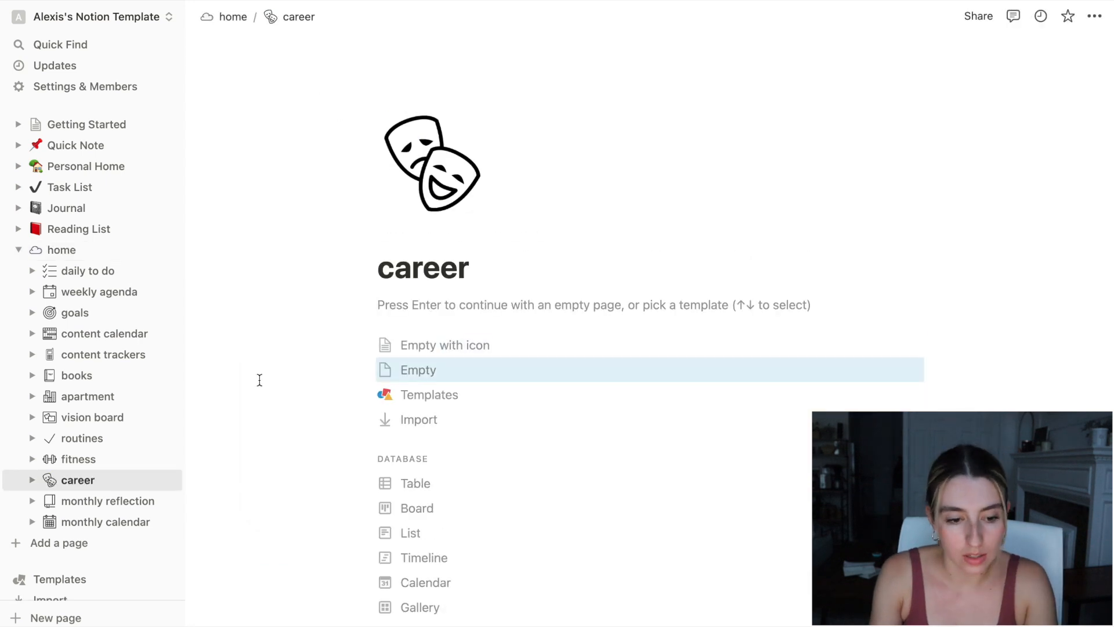
{"action": "left_click", "coordinate": [63, 254]}
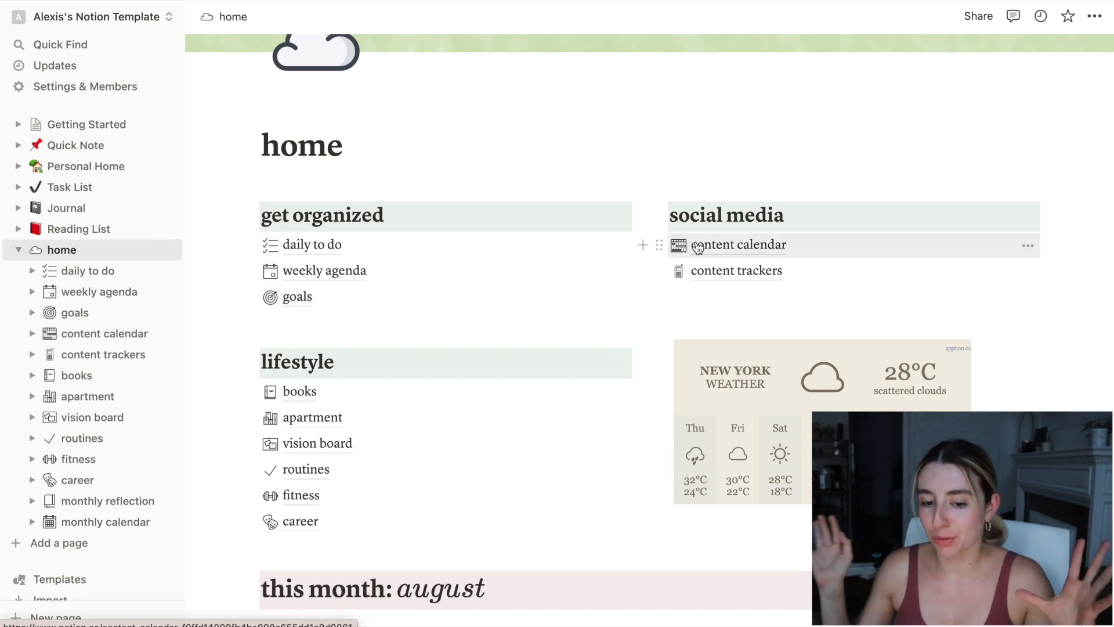
Turn the "content calendar" page into a calendar database and return to the home page
{"action": "left_click", "coordinate": [704, 246]}
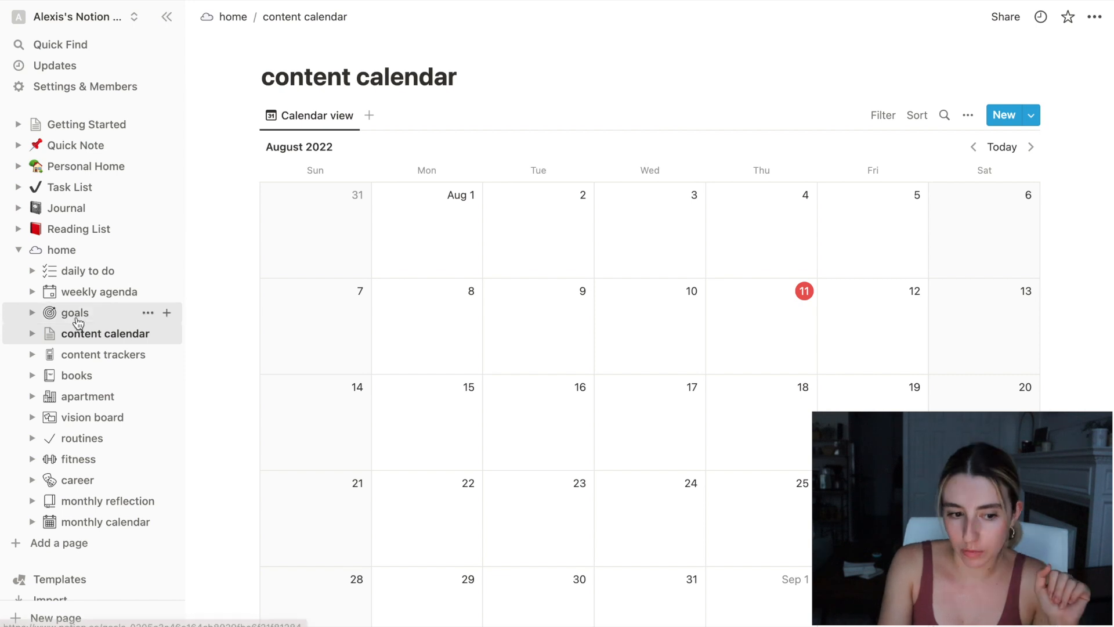
{"action": "left_click", "coordinate": [58, 251]}
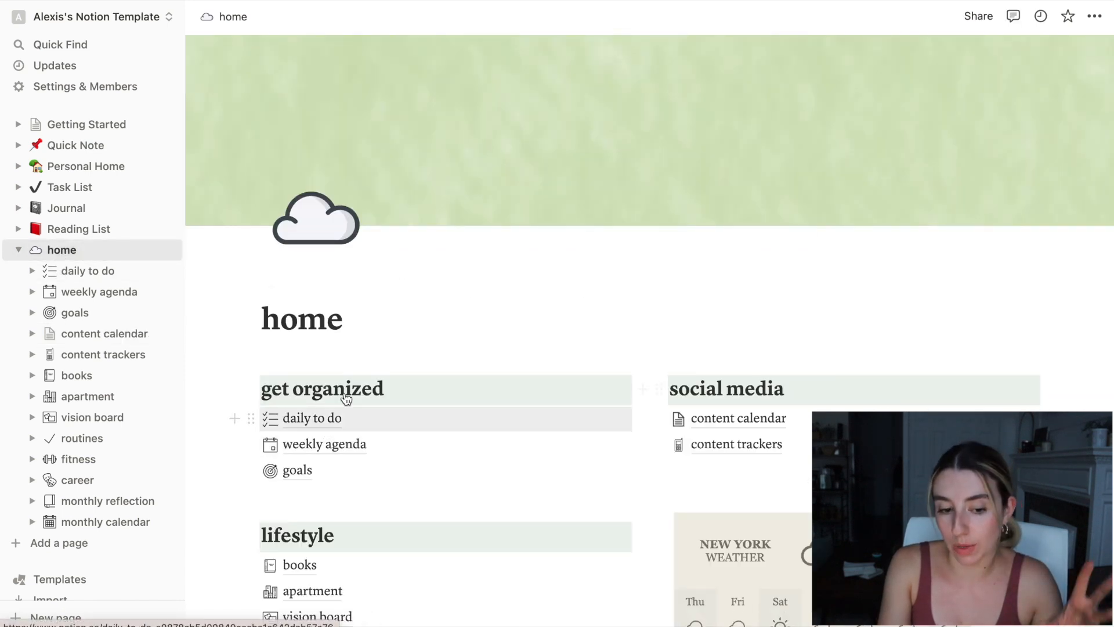
Open the "content trackers" page as an empty page with the Serif font and full width
{"action": "left_click", "coordinate": [103, 354]}
{"action": "key", "text": "Return"}
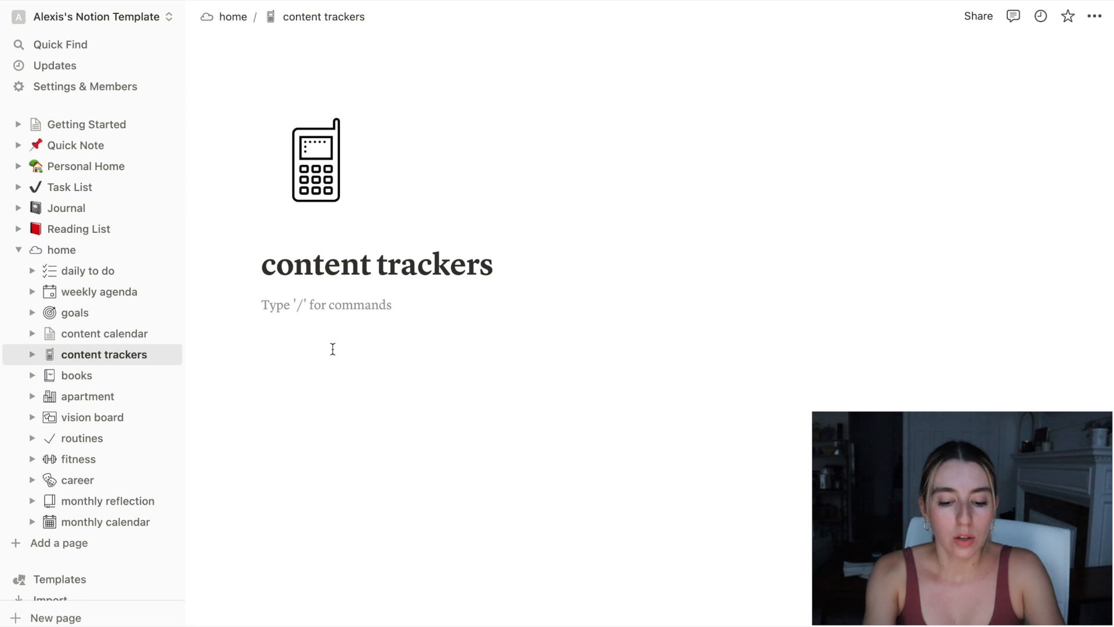
{"action": "type", "text": "instagram"}
{"action": "key", "text": "Return"}
{"action": "type", "text": "youtube"}
{"action": "key", "text": "Return"}
{"action": "type", "text": "blog"}
{"action": "key", "text": "Return"}
{"action": "key", "text": "Return"}
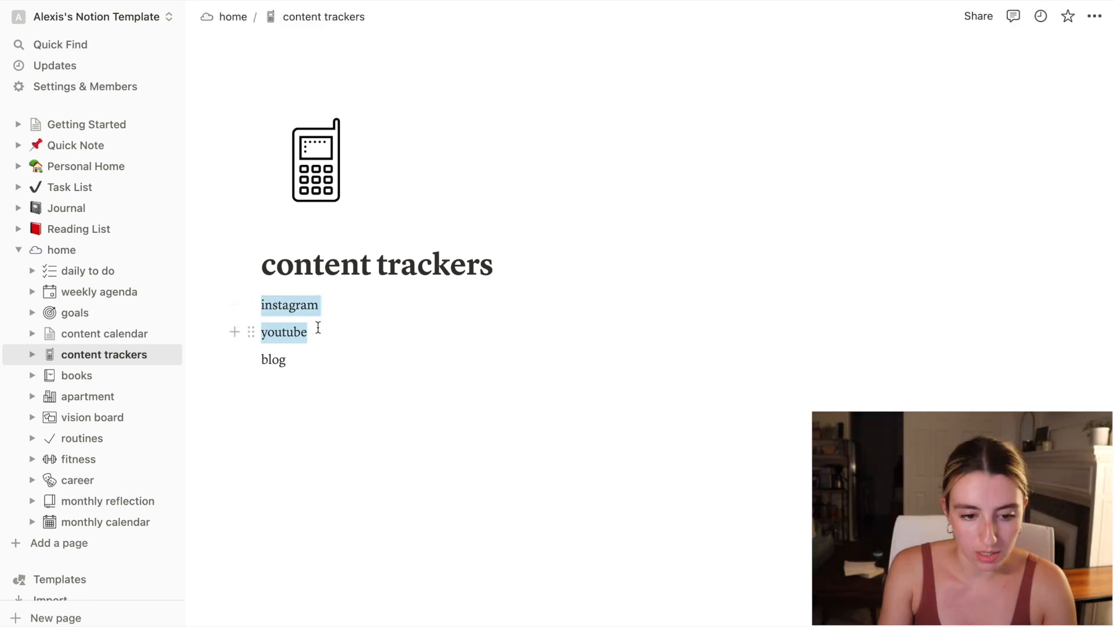
{"action": "left_click_drag", "start_coordinate": [309, 360], "coordinate": [256, 314]}
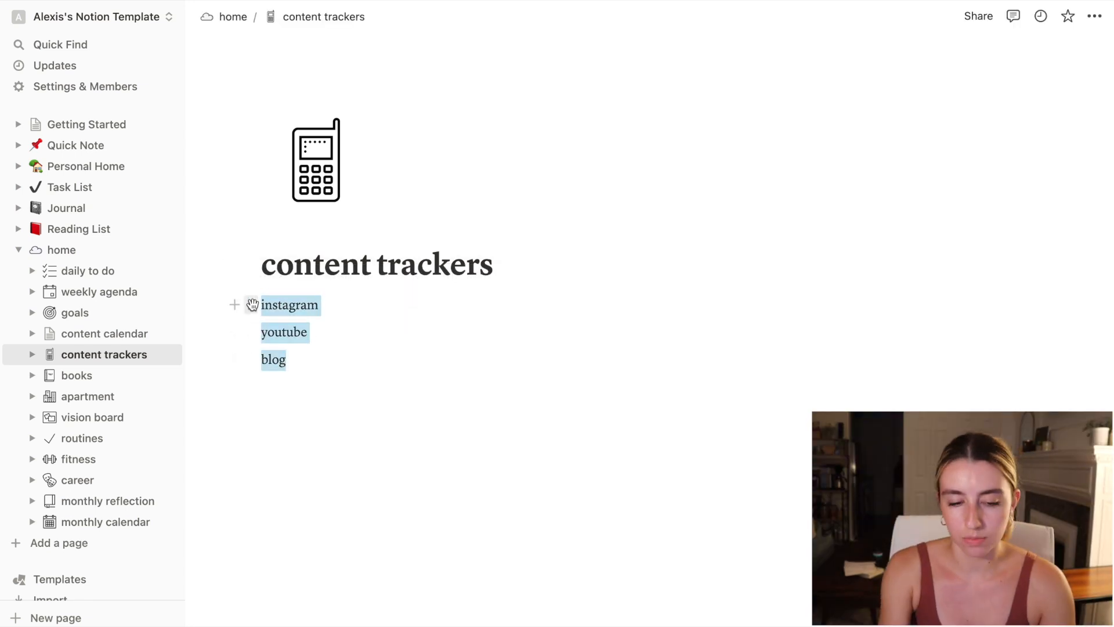
{"action": "key", "text": "BackSpace"}
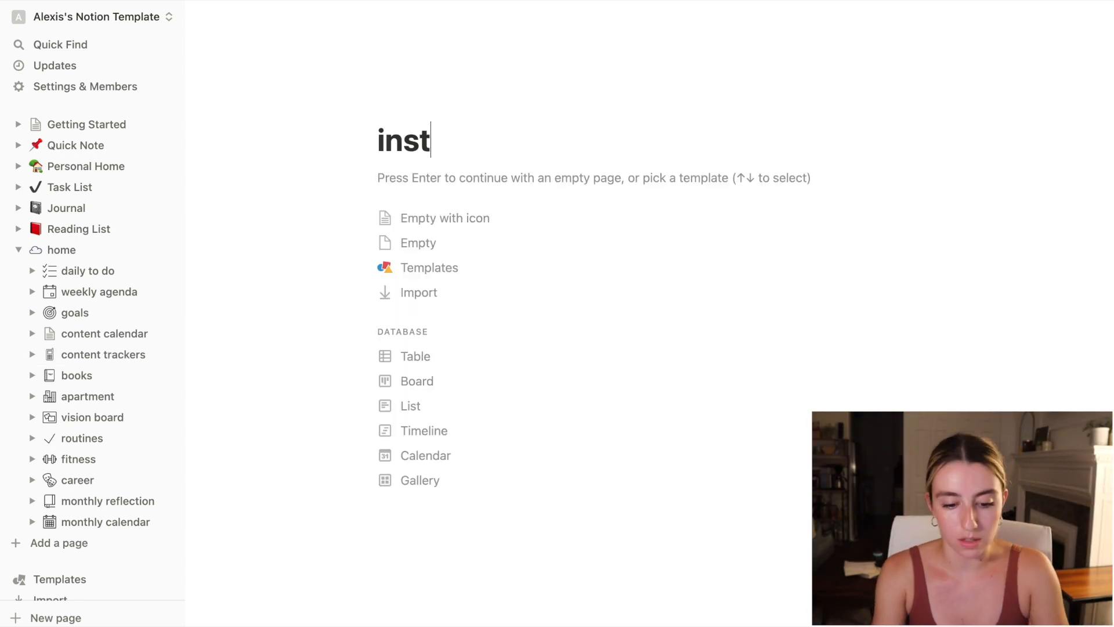
Add sub-pages "instagram", "youtube" and "blog" with custom icons to "content trackers" and arrange them side by side in columns
{"action": "type", "text": "agra"}
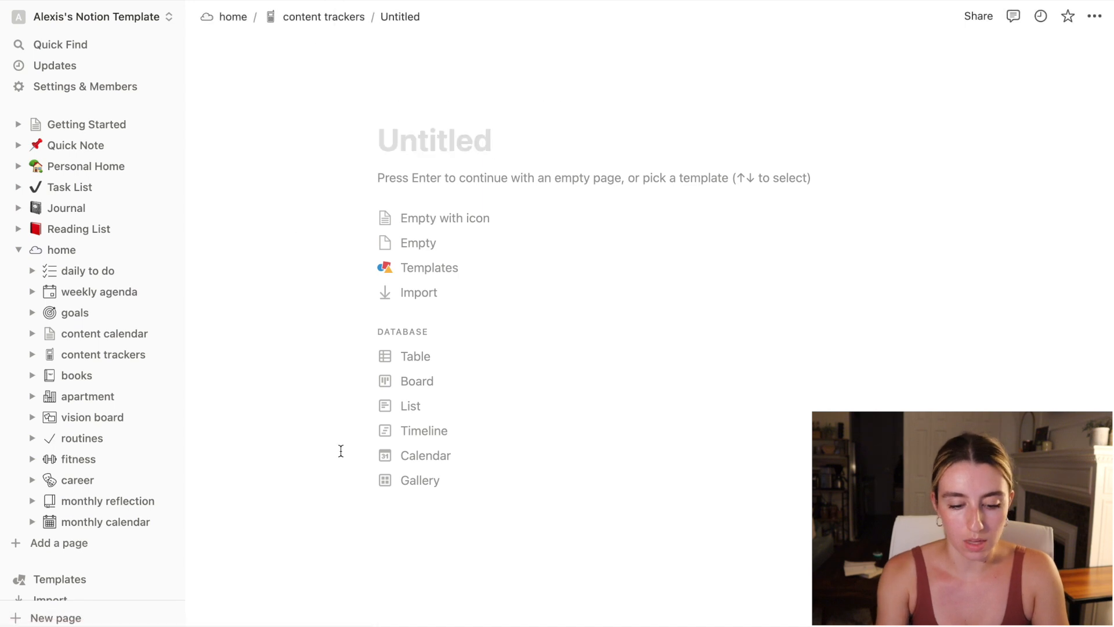
{"action": "type", "text": "blog"}
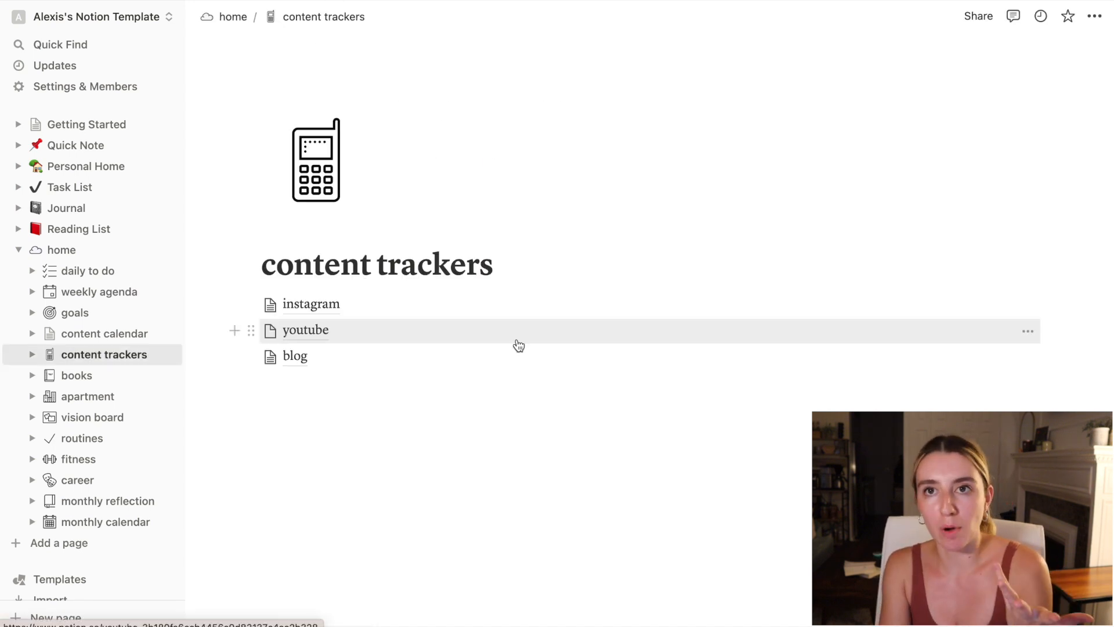
{"action": "left_click_drag", "start_coordinate": [250, 331], "coordinate": [673, 316]}
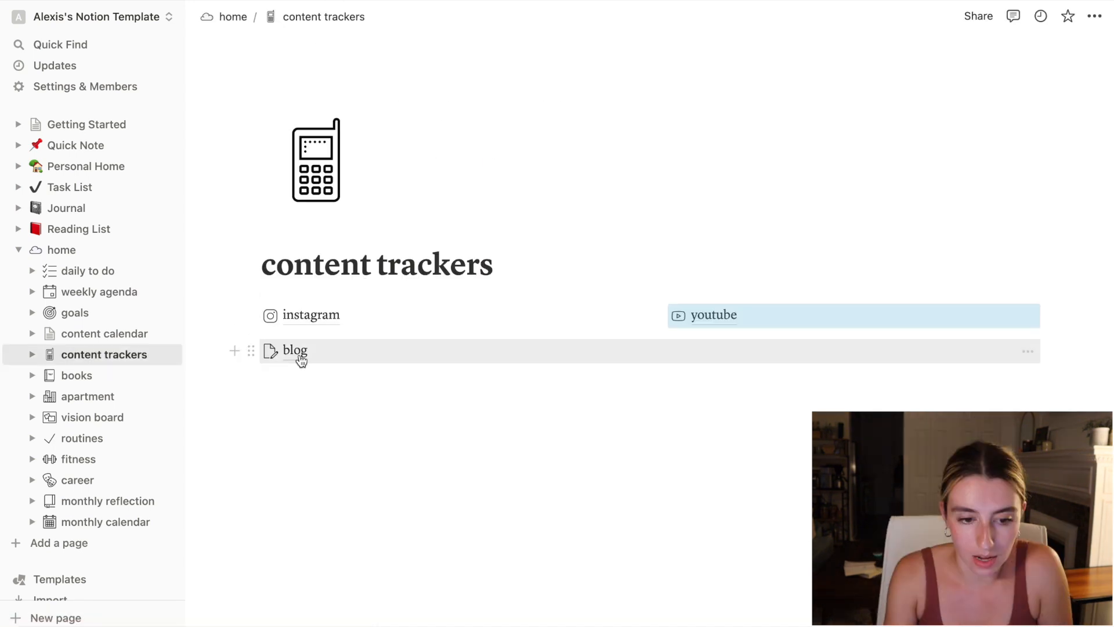
{"action": "left_click_drag", "start_coordinate": [250, 356], "coordinate": [1055, 316]}
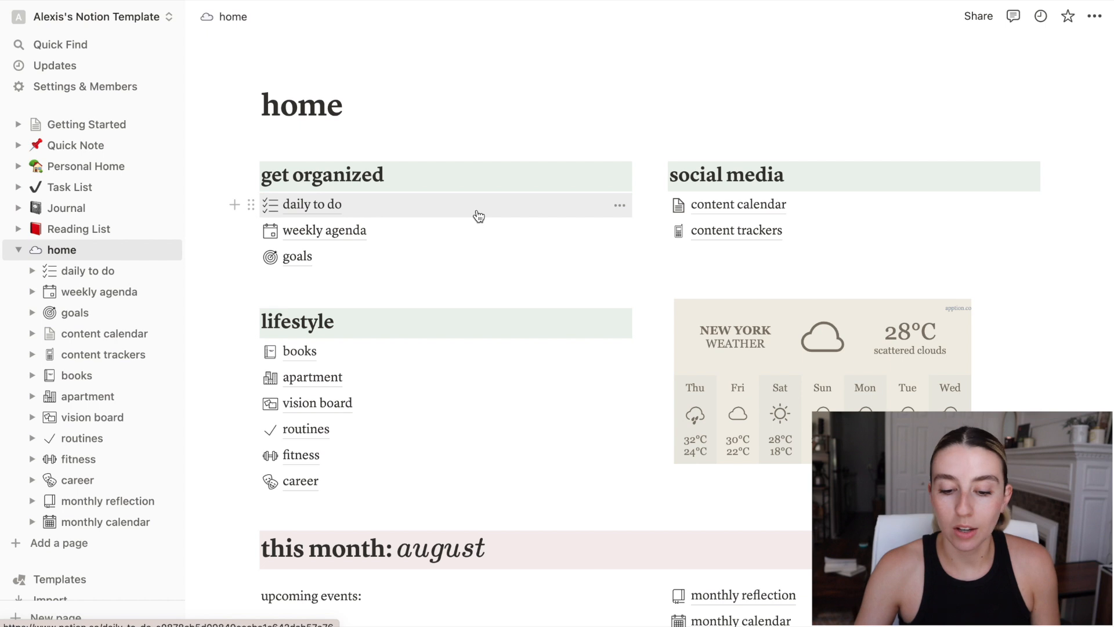
Add a second "content calendar" sub-page under "social media" with a calendar icon, brushstroke cover and the heading "planning all things content."
{"action": "left_click", "coordinate": [704, 208]}
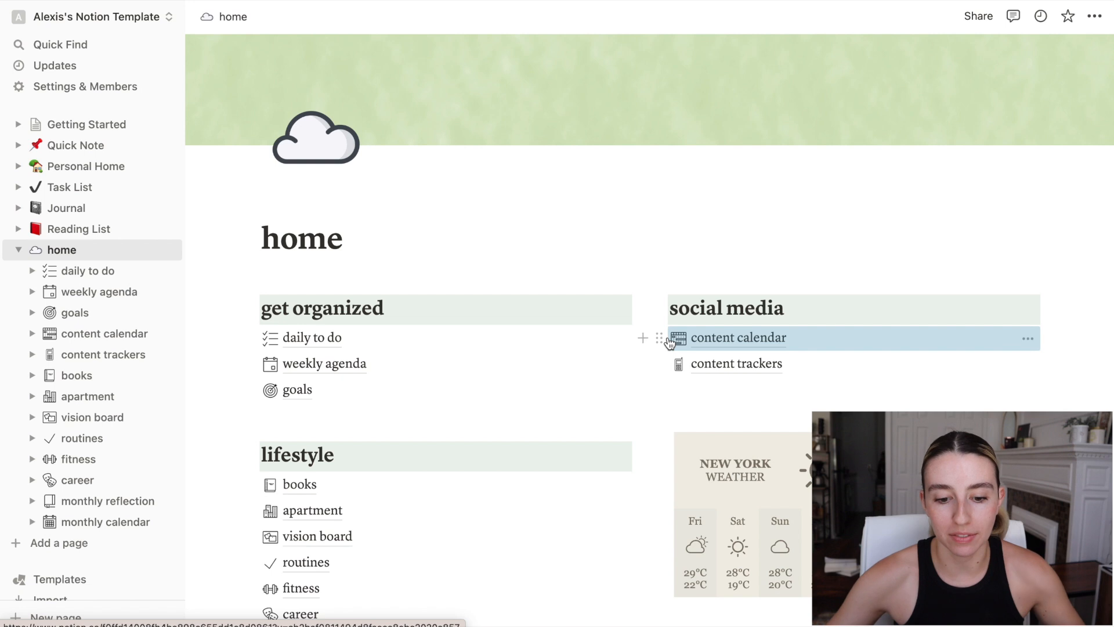
{"action": "left_click", "coordinate": [642, 338]}
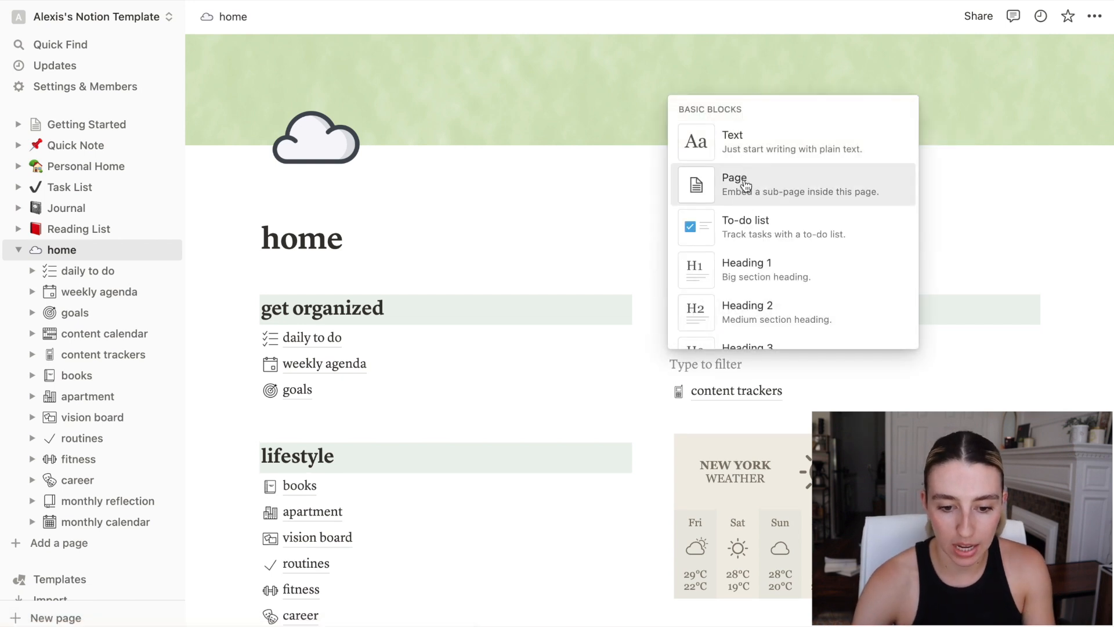
{"action": "left_click", "coordinate": [740, 200]}
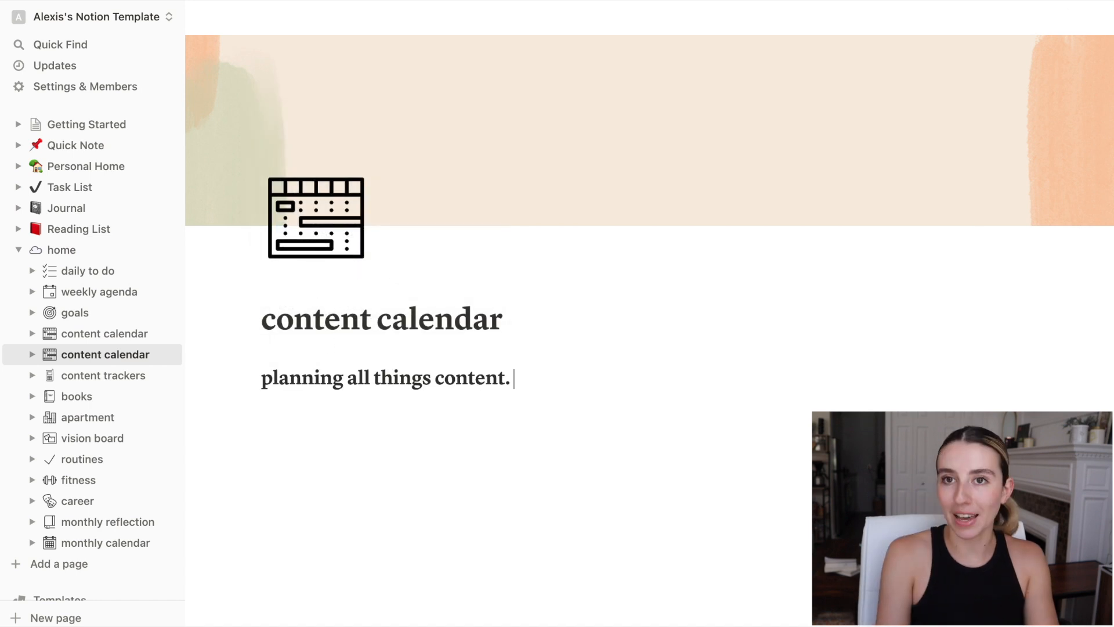
Insert a calendar database view below the "planning all things content." heading and title it "content calendar"
{"action": "key", "text": "Return"}
{"action": "key", "text": "Return"}
{"action": "type", "text": "/calenda"}
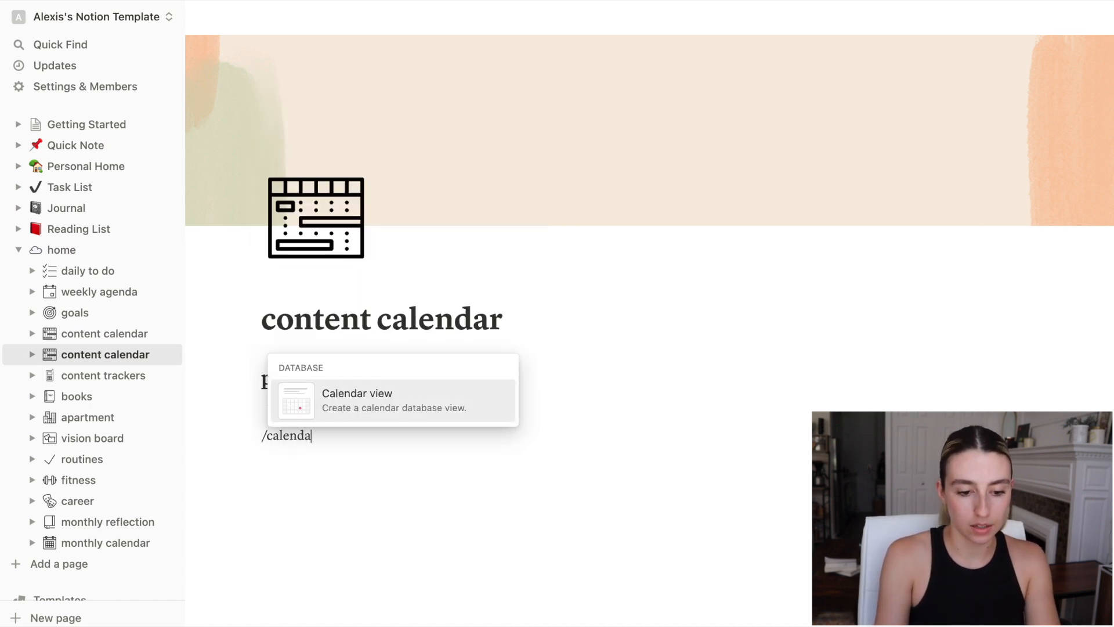
{"action": "left_click", "coordinate": [370, 410]}
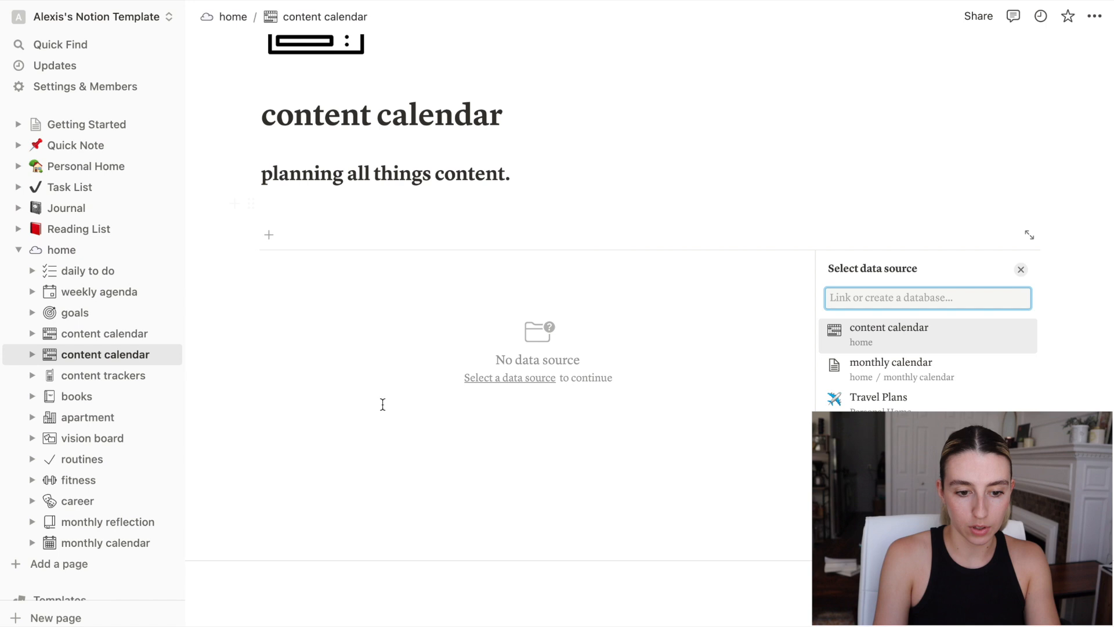
{"action": "left_click", "coordinate": [906, 346]}
{"action": "type", "text": "content calendar"}
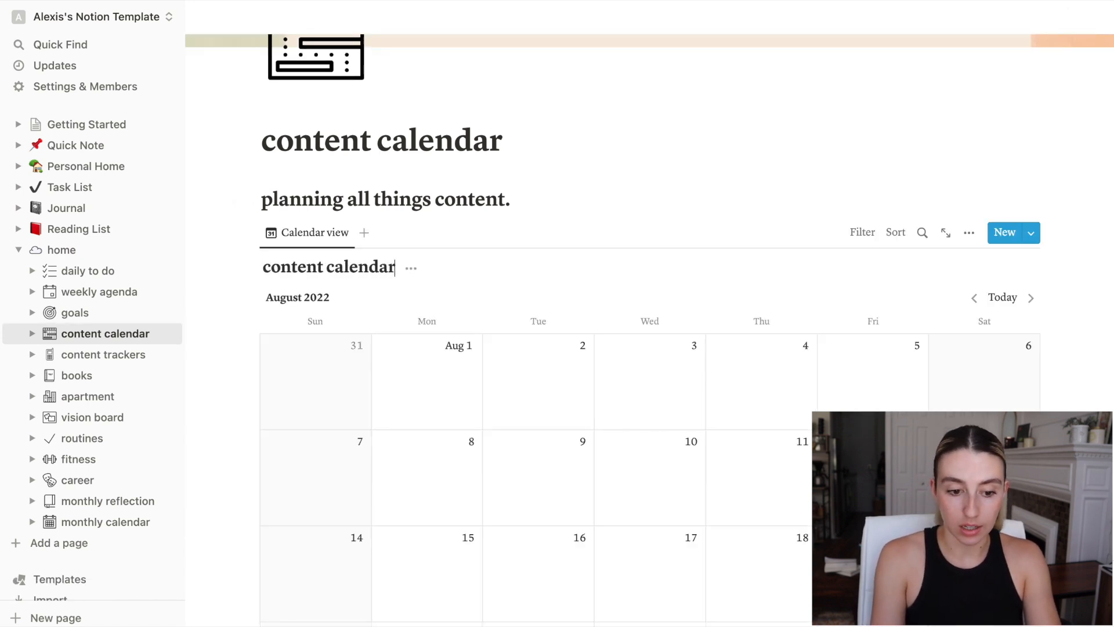
{"action": "scroll", "coordinate": [608, 363], "scroll_direction": "down", "scroll_amount": 3}
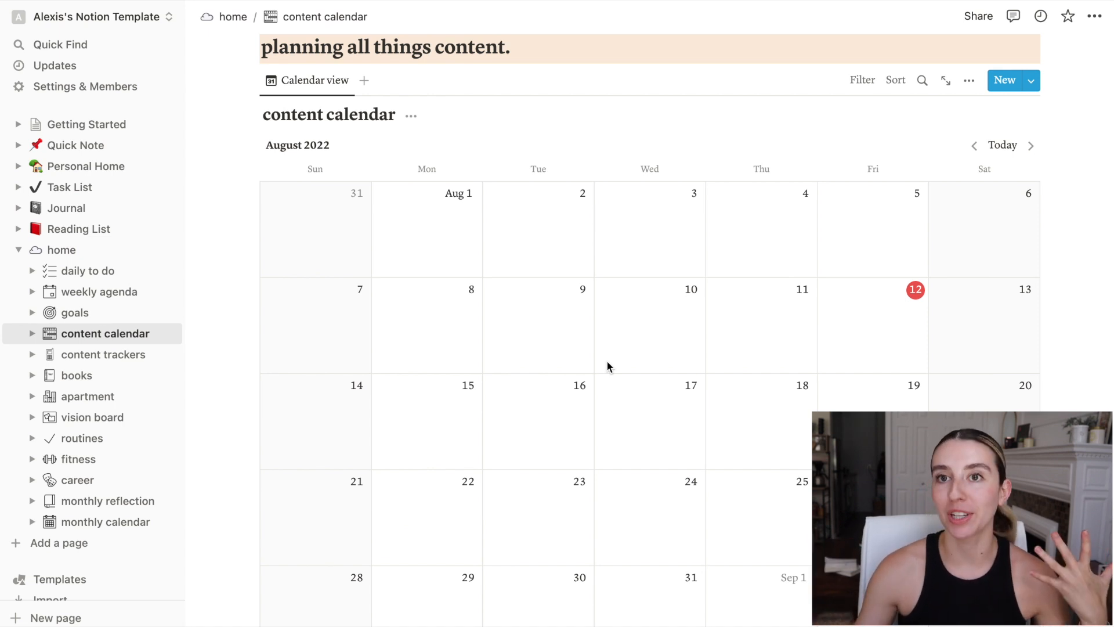
Rename the inserted calendar database "youtube content calendar"
{"action": "scroll", "coordinate": [607, 366], "scroll_direction": "up", "scroll_amount": 3}
{"action": "left_click", "coordinate": [411, 265]}
{"action": "left_click", "coordinate": [402, 317]}
{"action": "left_click", "coordinate": [264, 265]}
{"action": "type", "text": "youtube"}
Set up a "youtube content" table with columns title of video, type of video, status, date posted and sponsored, and move it below the calendar
{"action": "left_click", "coordinate": [356, 201]}
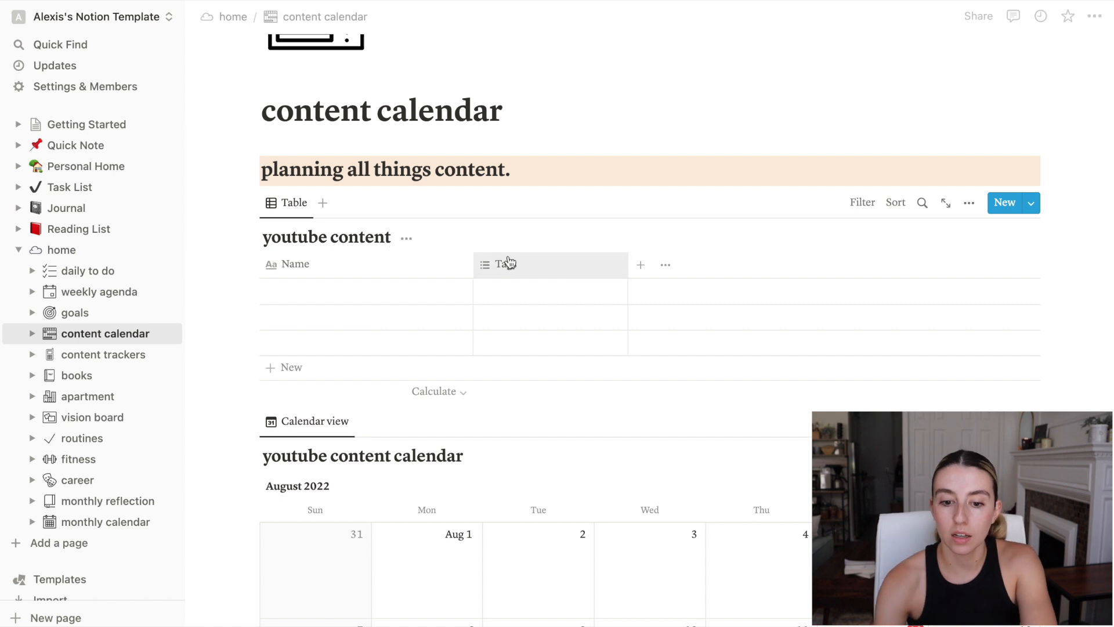
{"action": "left_click", "coordinate": [417, 270]}
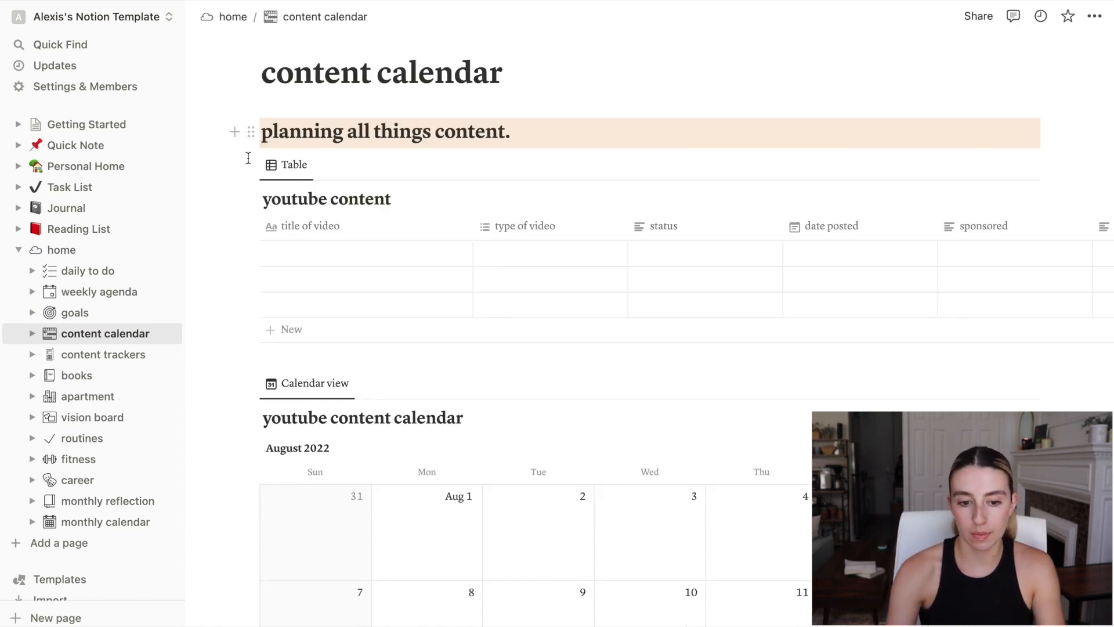
{"action": "left_click_drag", "start_coordinate": [249, 163], "coordinate": [248, 486]}
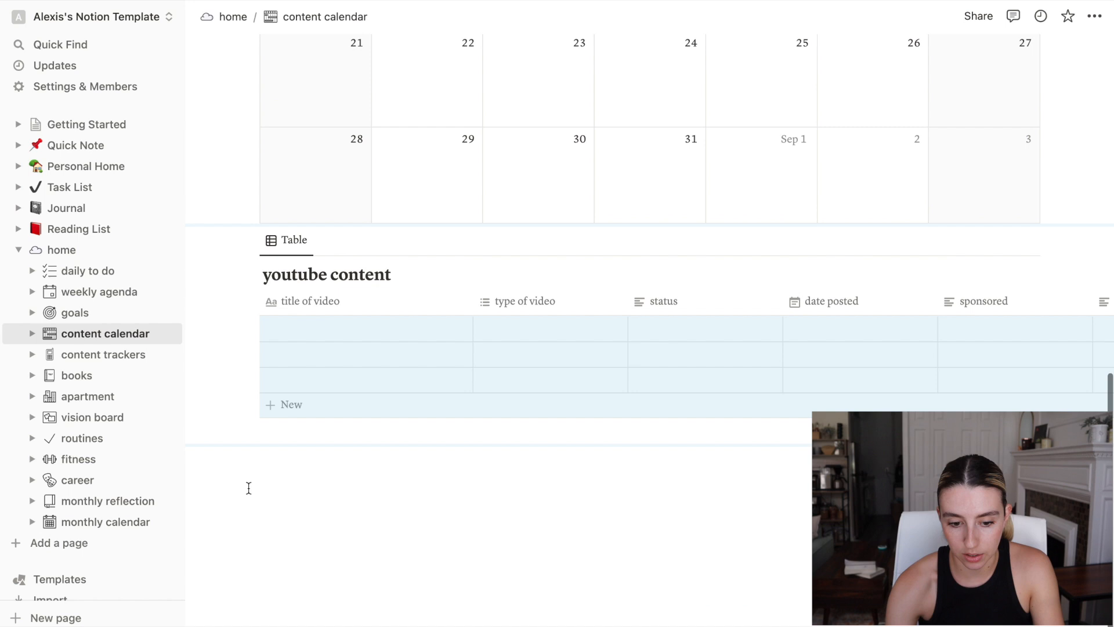
{"action": "scroll", "coordinate": [256, 343], "scroll_direction": "up", "scroll_amount": 10}
{"action": "scroll", "coordinate": [255, 342], "scroll_direction": "down", "scroll_amount": 5}
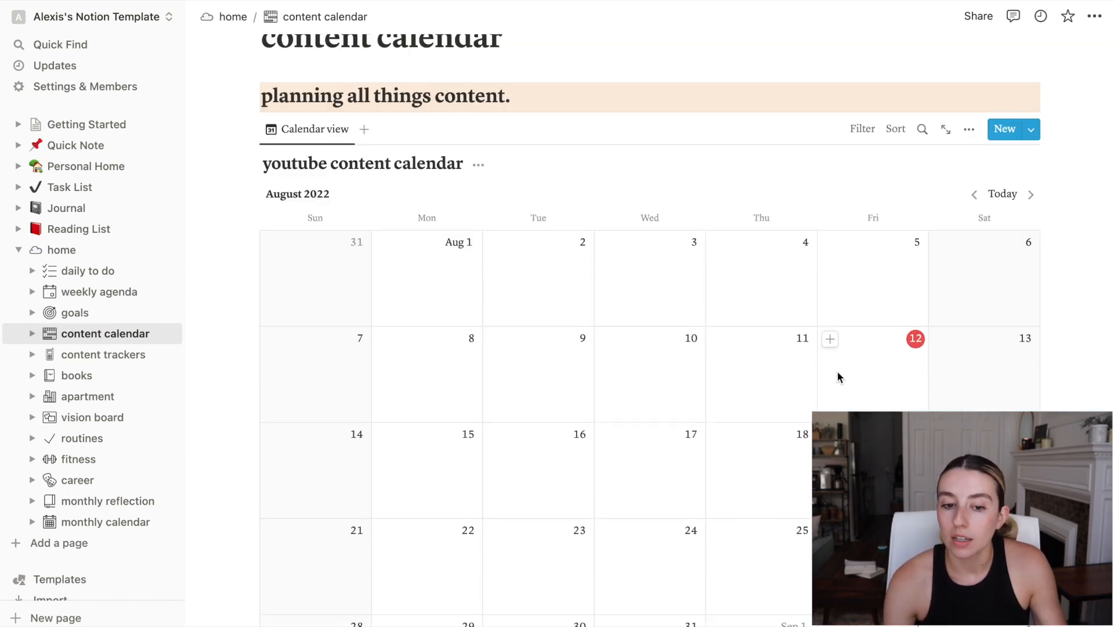
{"action": "scroll", "coordinate": [837, 371], "scroll_direction": "down", "scroll_amount": 8}
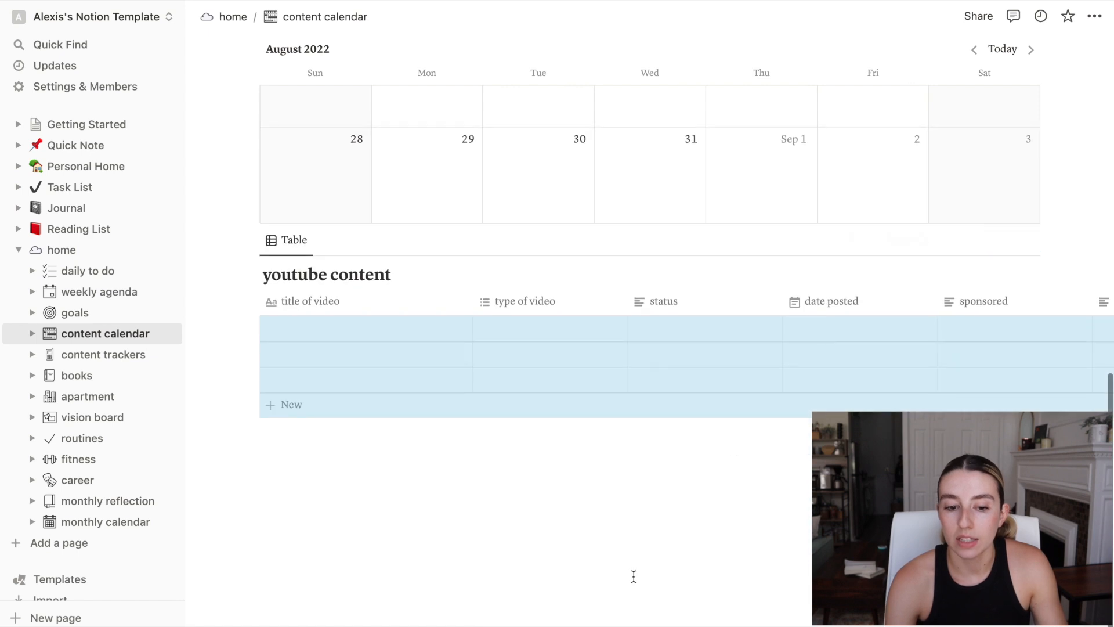
{"action": "scroll", "coordinate": [557, 472], "scroll_direction": "up", "scroll_amount": 10}
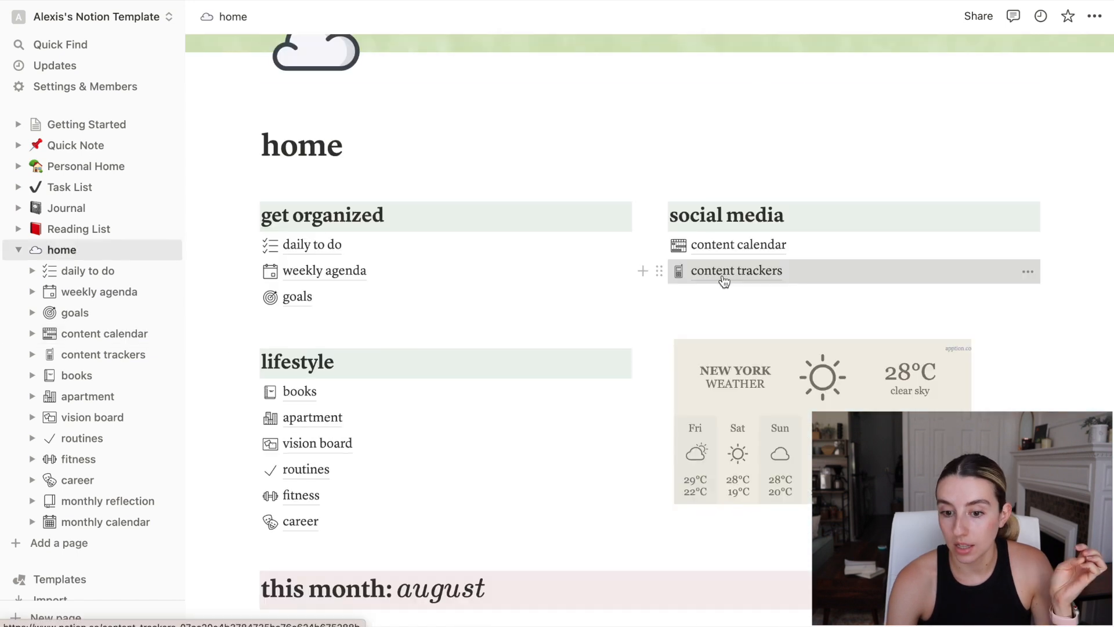
Open the "instagram" page under "content trackers" and give it an uploaded cover with green shapes and black curved lines
{"action": "left_click", "coordinate": [721, 279]}
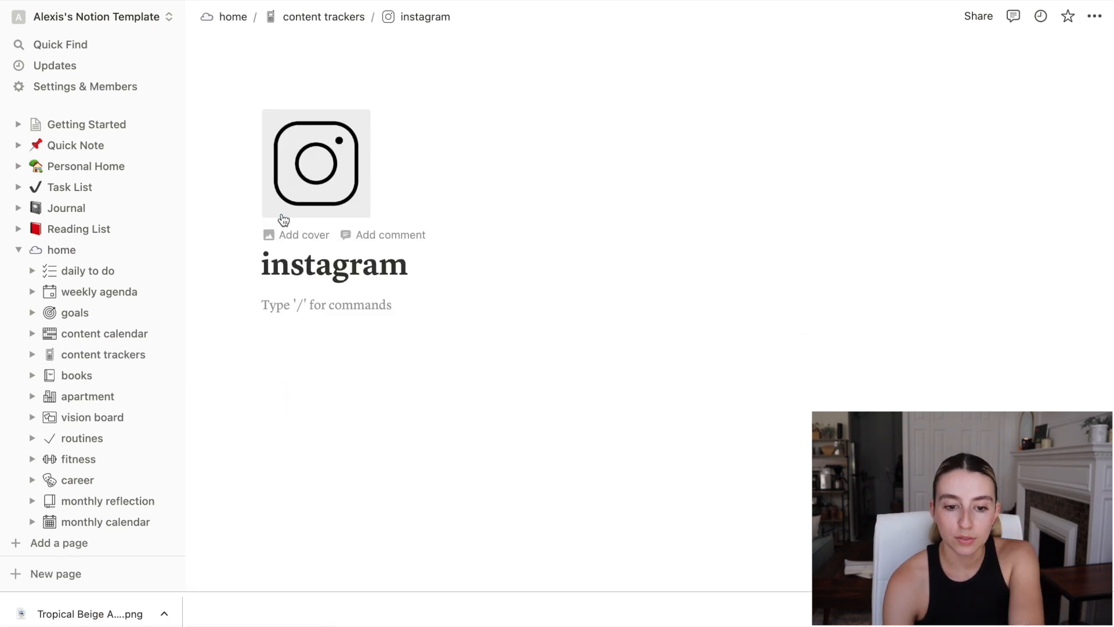
{"action": "left_click", "coordinate": [302, 235]}
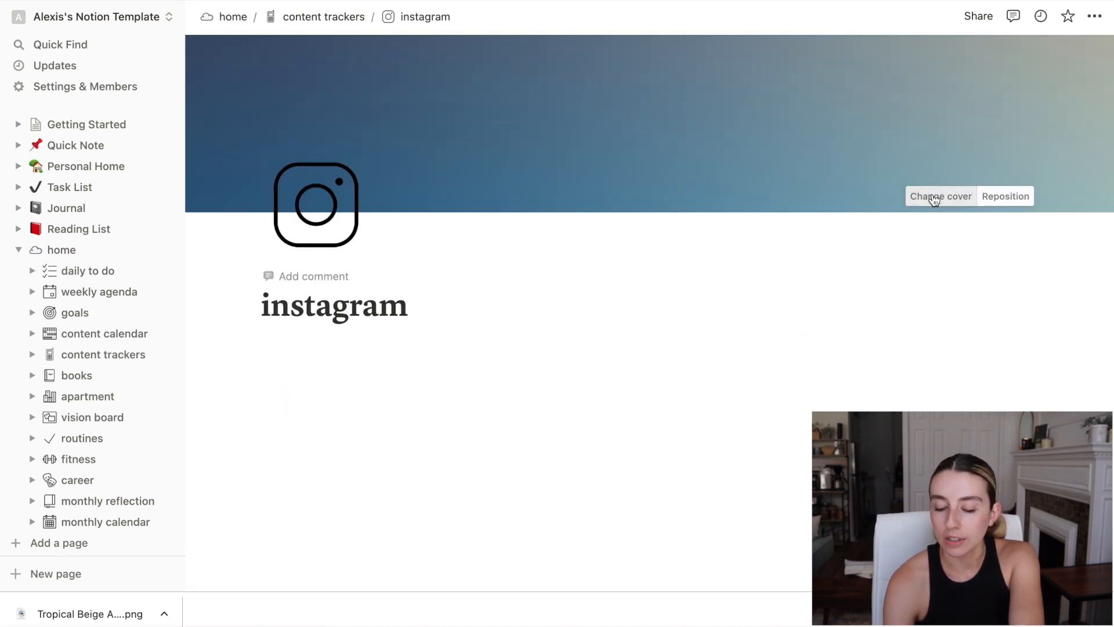
{"action": "left_click", "coordinate": [934, 197]}
{"action": "left_click", "coordinate": [776, 229]}
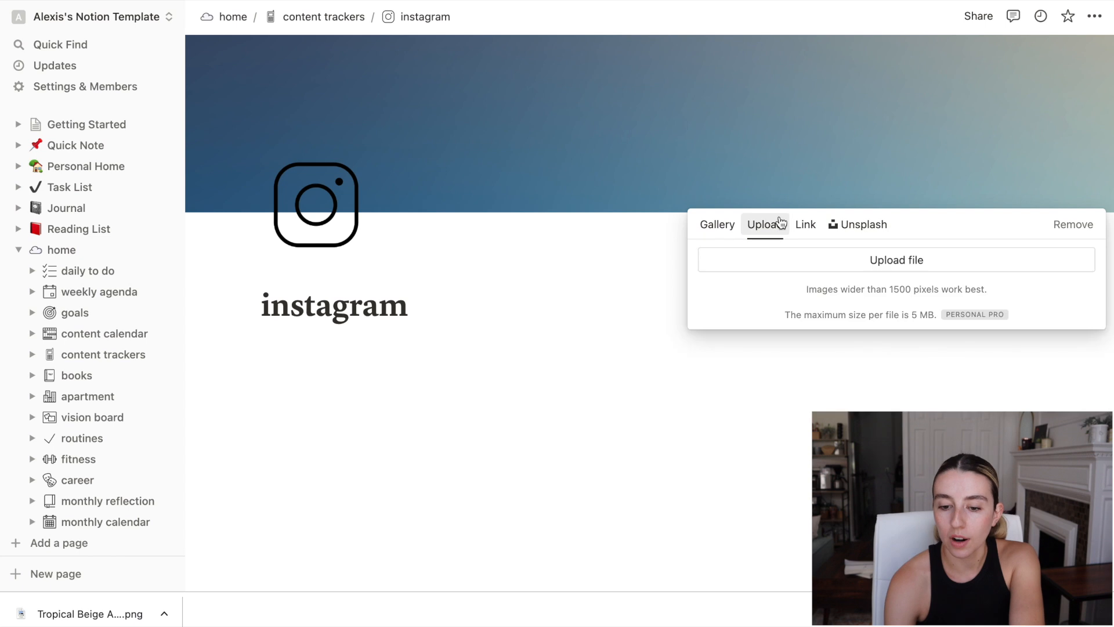
{"action": "left_click", "coordinate": [841, 262]}
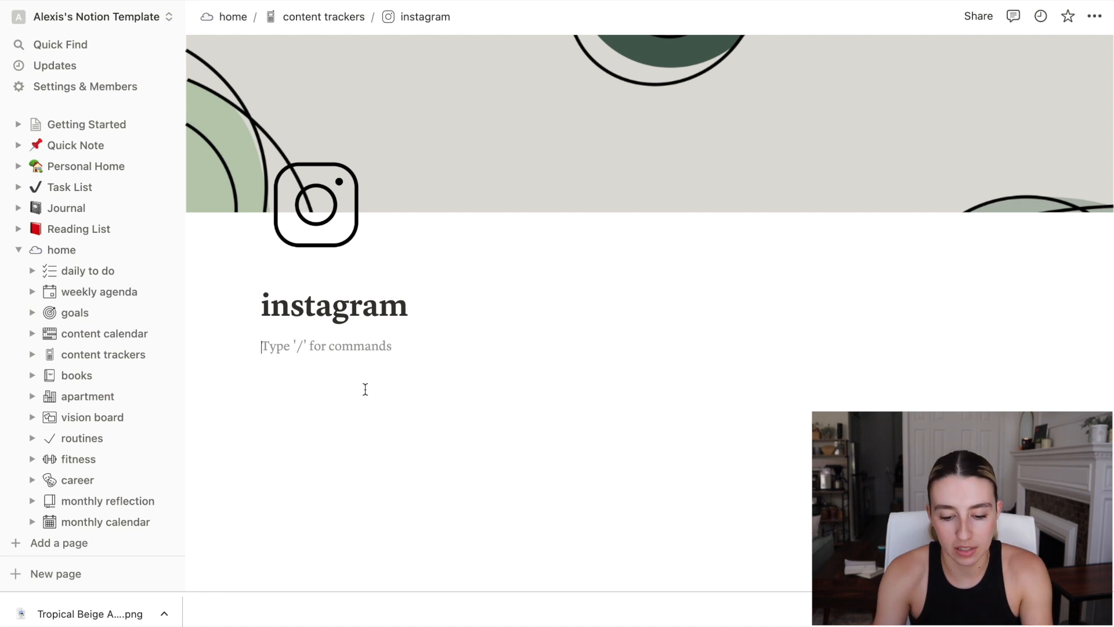
Add the Instagram handle line and a green-background "trackers" heading with sub-pages "instagram growth" and "instagram planner"
{"action": "type", "text": "gram growth"}
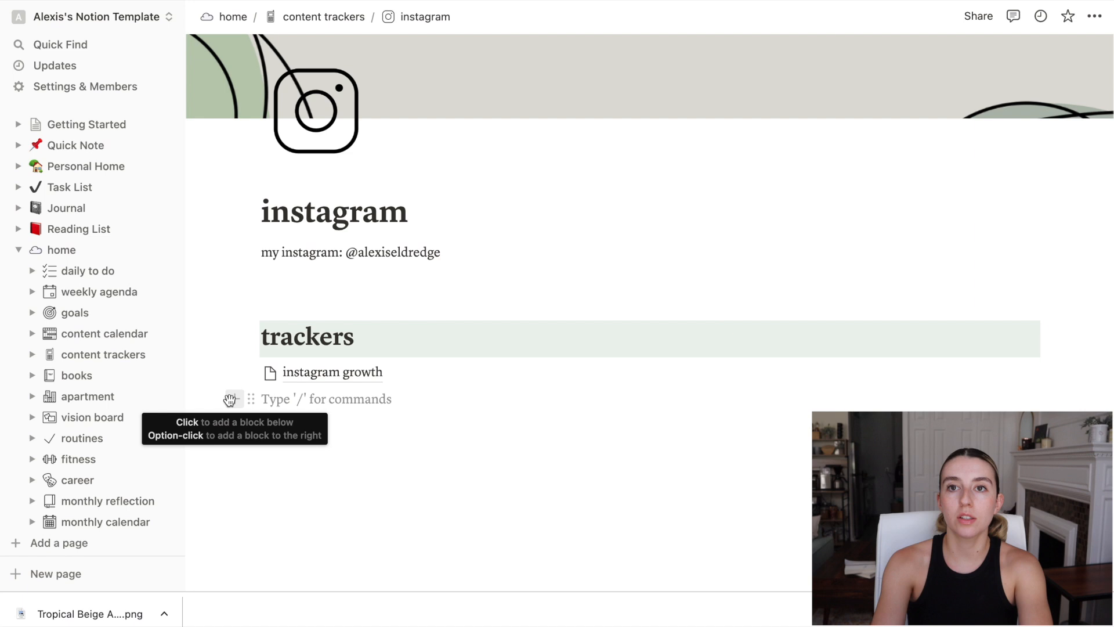
{"action": "left_click", "coordinate": [230, 399]}
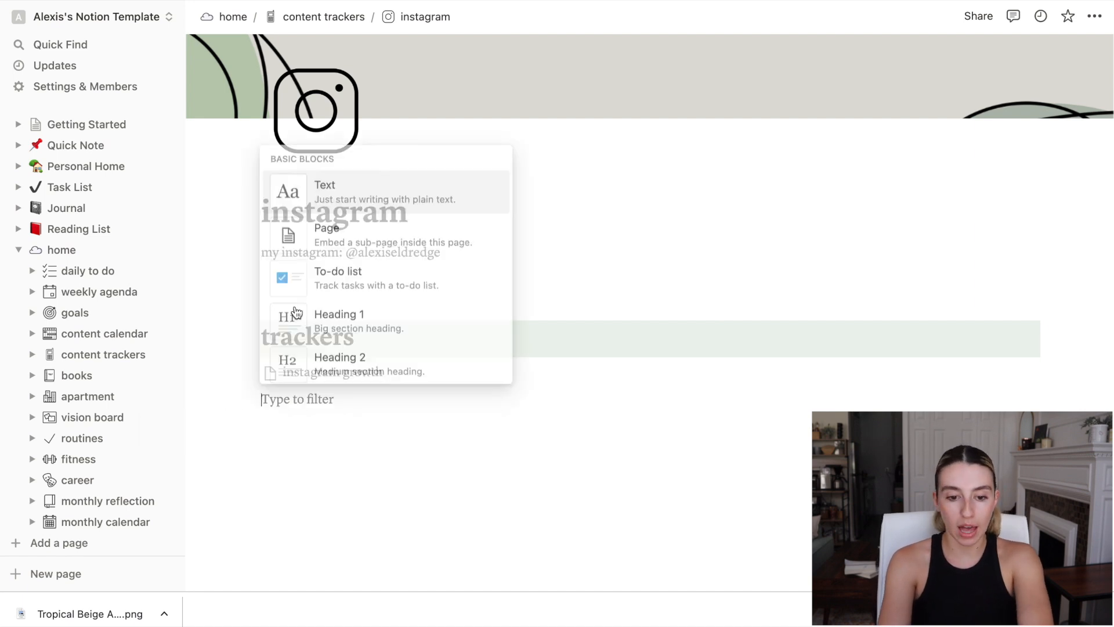
{"action": "left_click", "coordinate": [362, 232]}
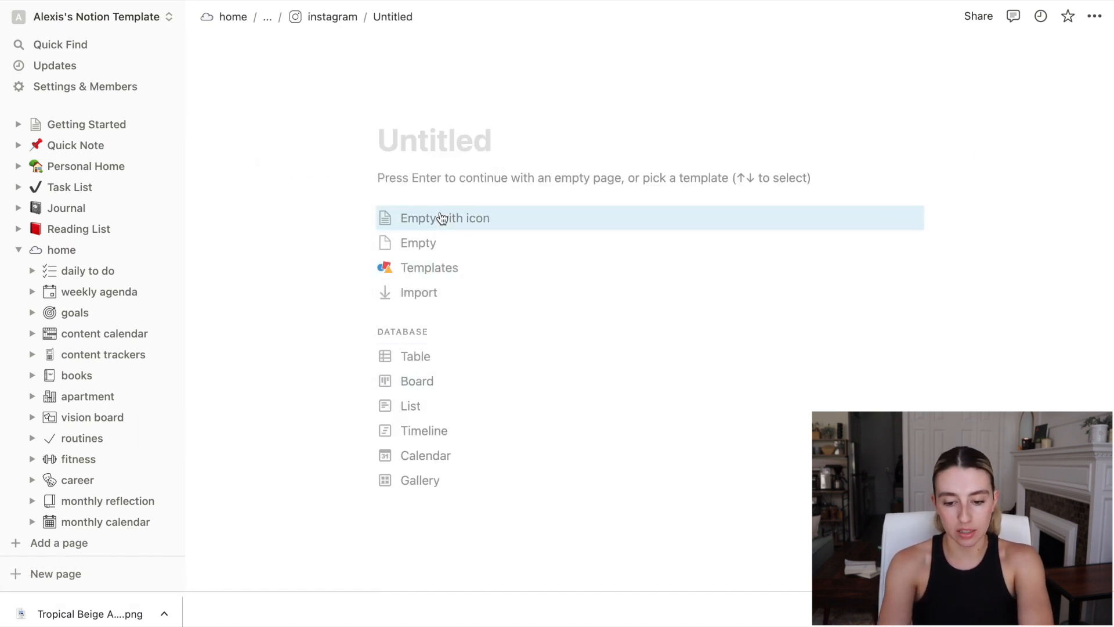
{"action": "type", "text": "instagram "}
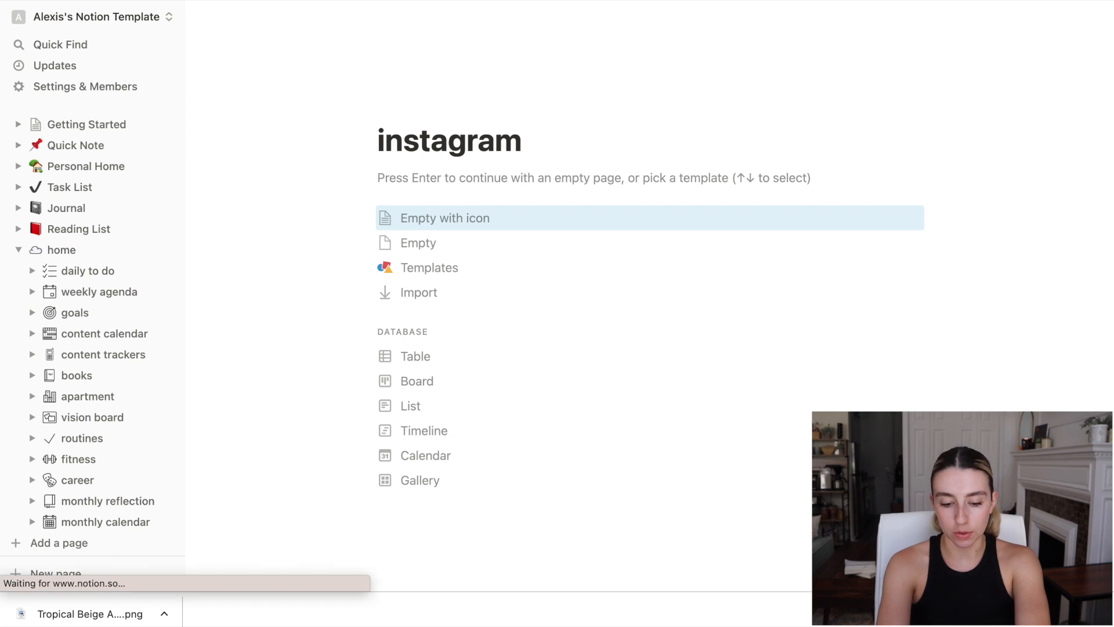
{"action": "type", "text": "planner"}
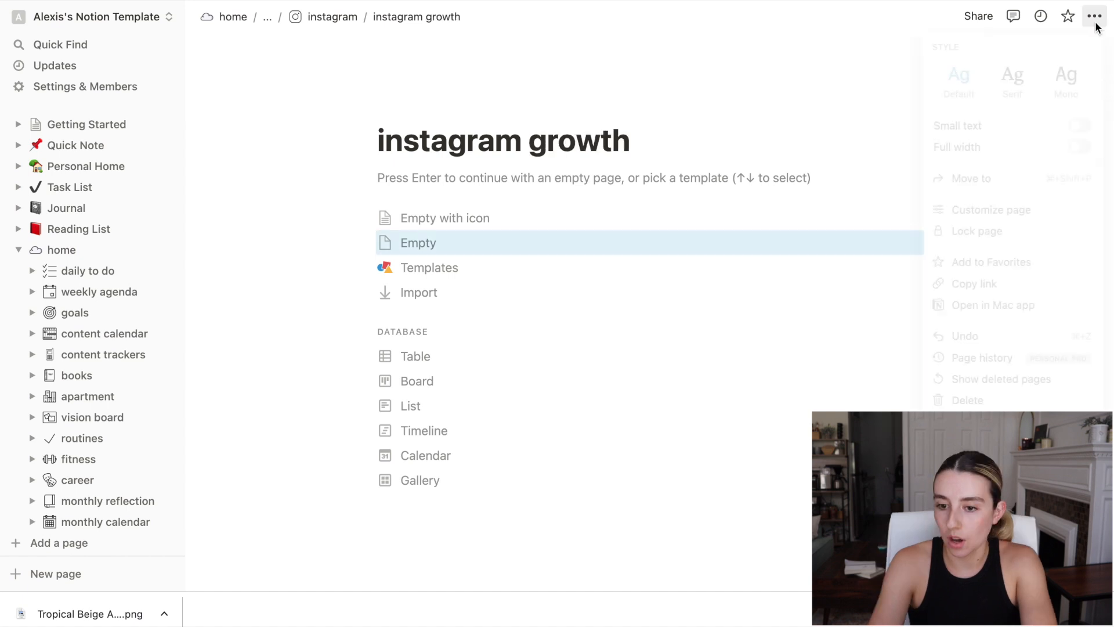
Give the "instagram growth" page the Serif font, full width, the green abstract cover and the icons8 "growing-plant.png" image as custom icon
{"action": "left_click", "coordinate": [1094, 17]}
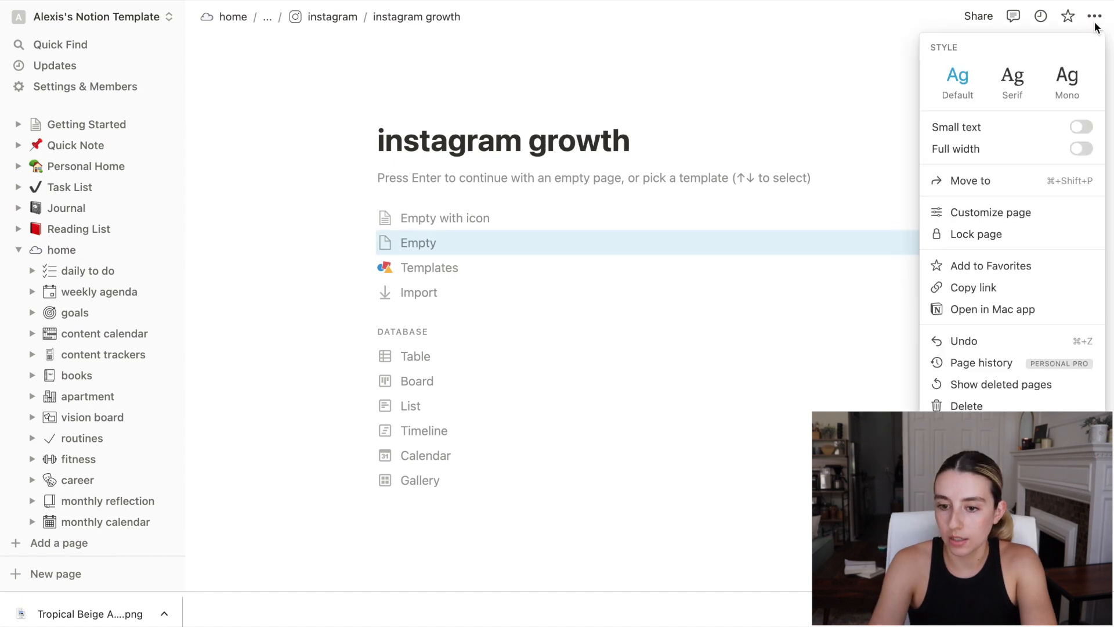
{"action": "left_click", "coordinate": [1011, 81]}
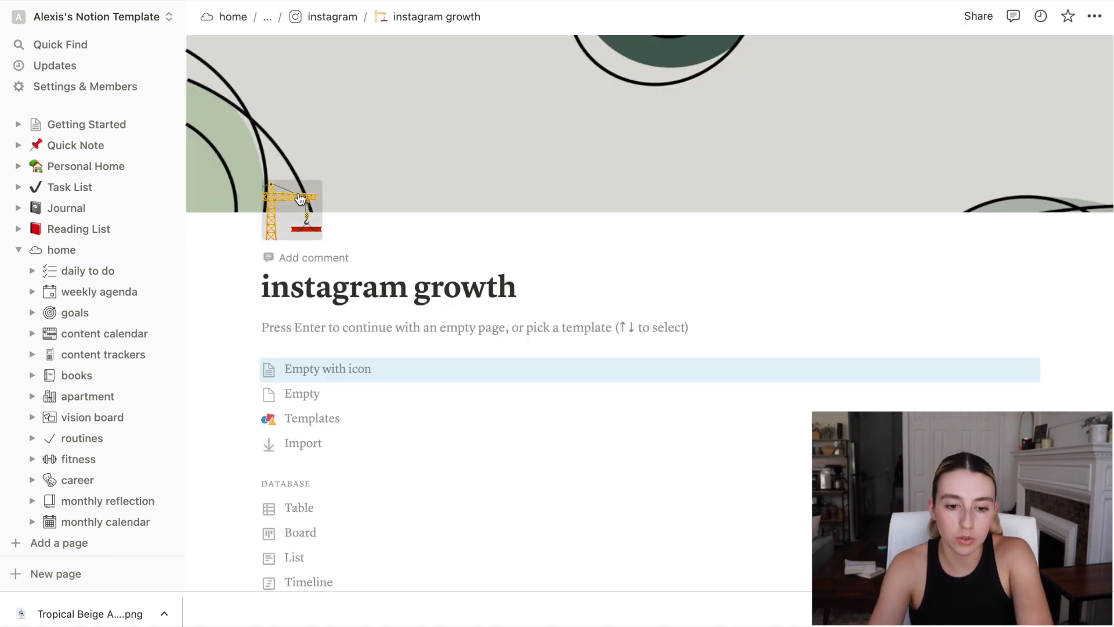
{"action": "left_click", "coordinate": [276, 199]}
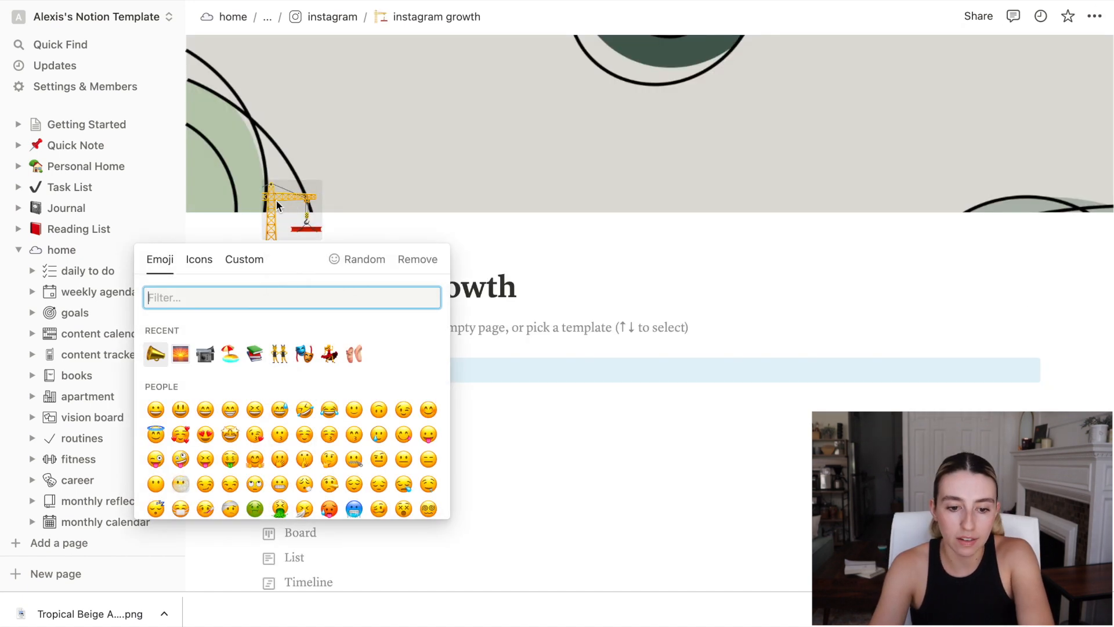
{"action": "left_click", "coordinate": [224, 271]}
{"action": "type", "text": "https://img.icons8.com/ios/50/growing-plant.png"}
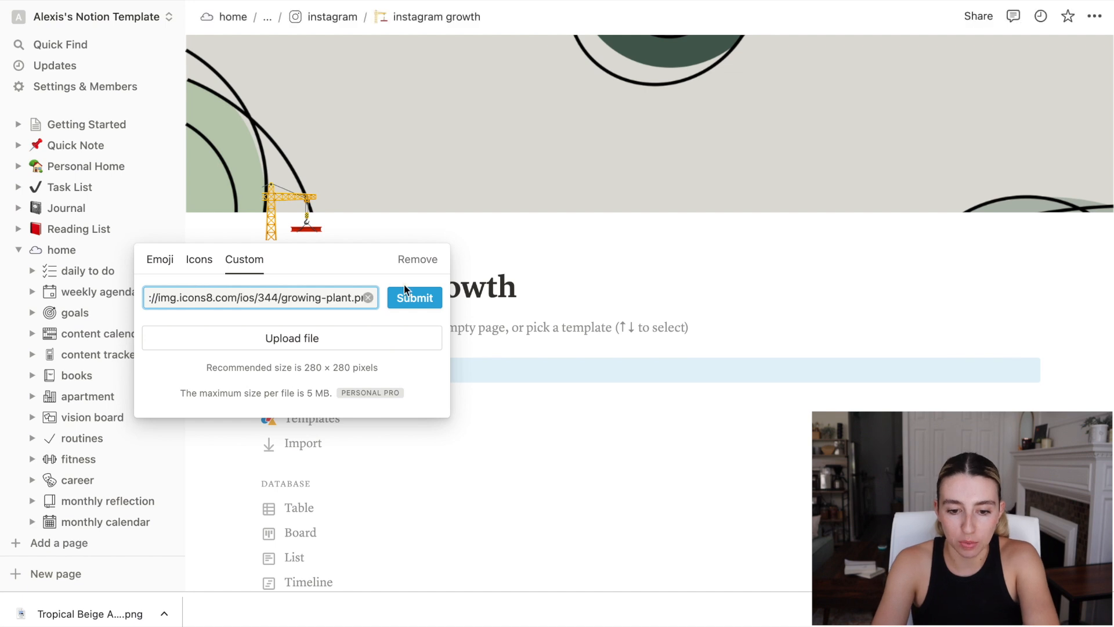
{"action": "left_click", "coordinate": [411, 294]}
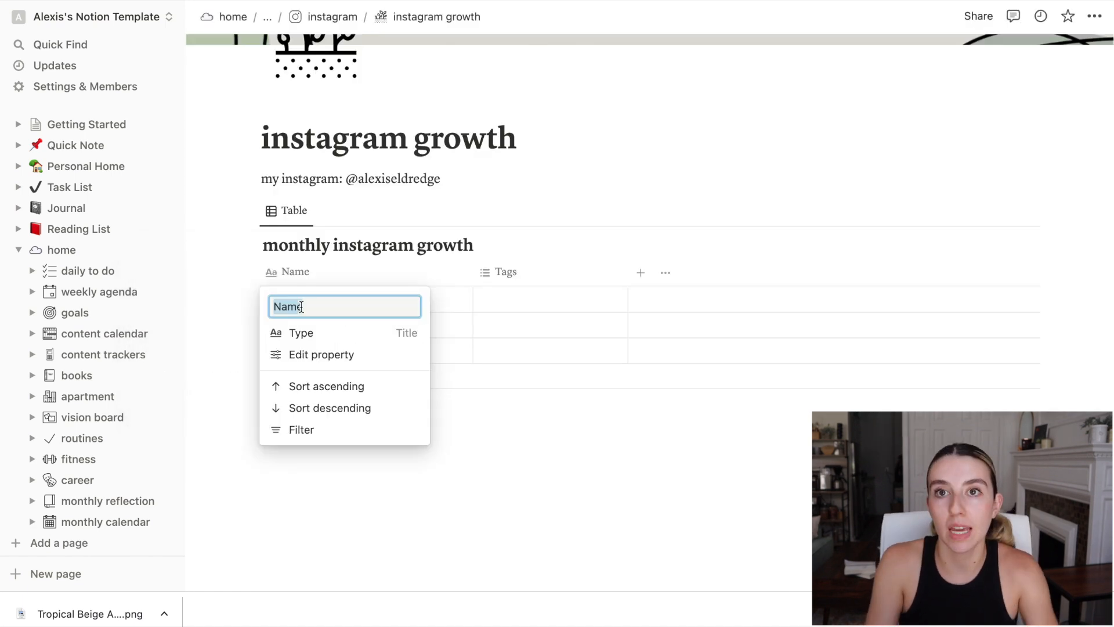
Build the "monthly instagram growth" table with columns month, follower count, month tag and year tag, entering august (1,511, 2022) and september
{"action": "type", "text": "month"}
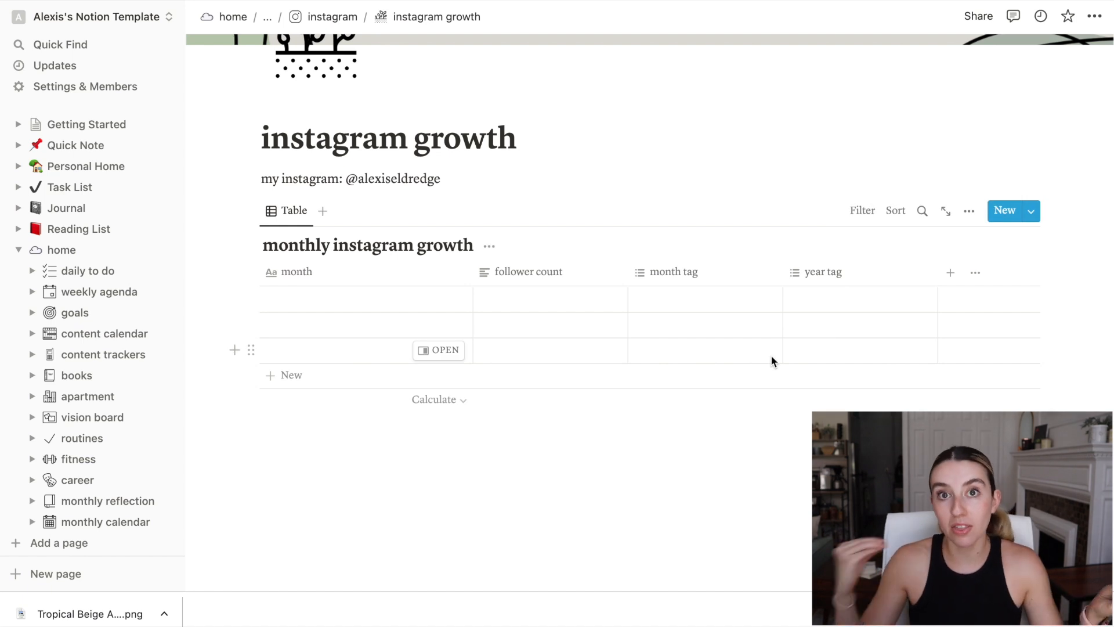
{"action": "type", "text": "e"}
{"action": "type", "text": "pt"}
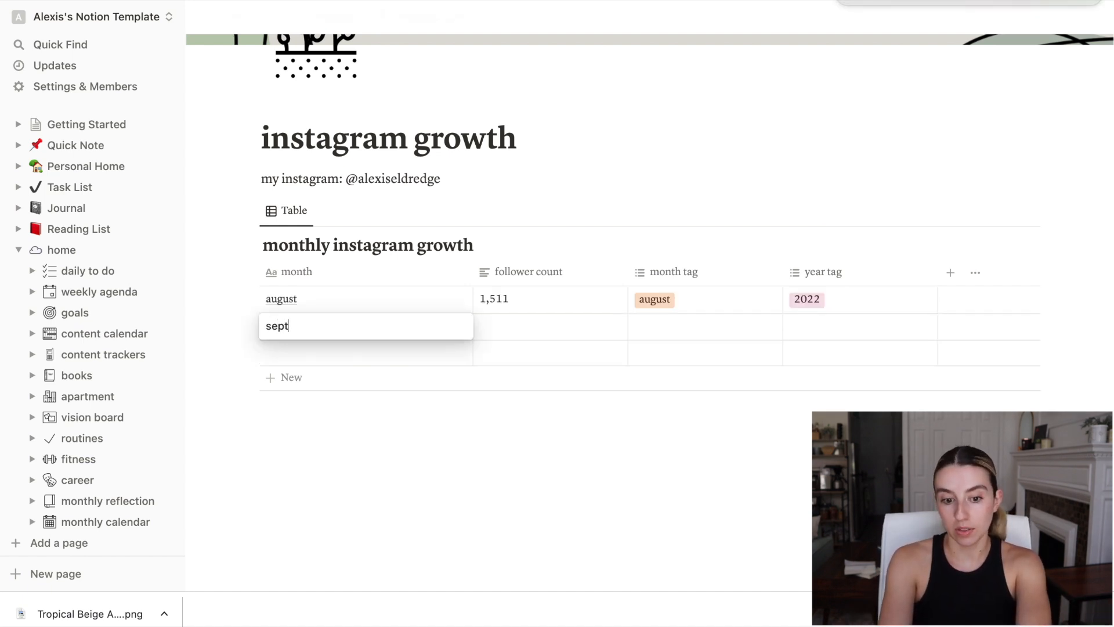
{"action": "type", "text": "ember"}
{"action": "key", "text": "Return"}
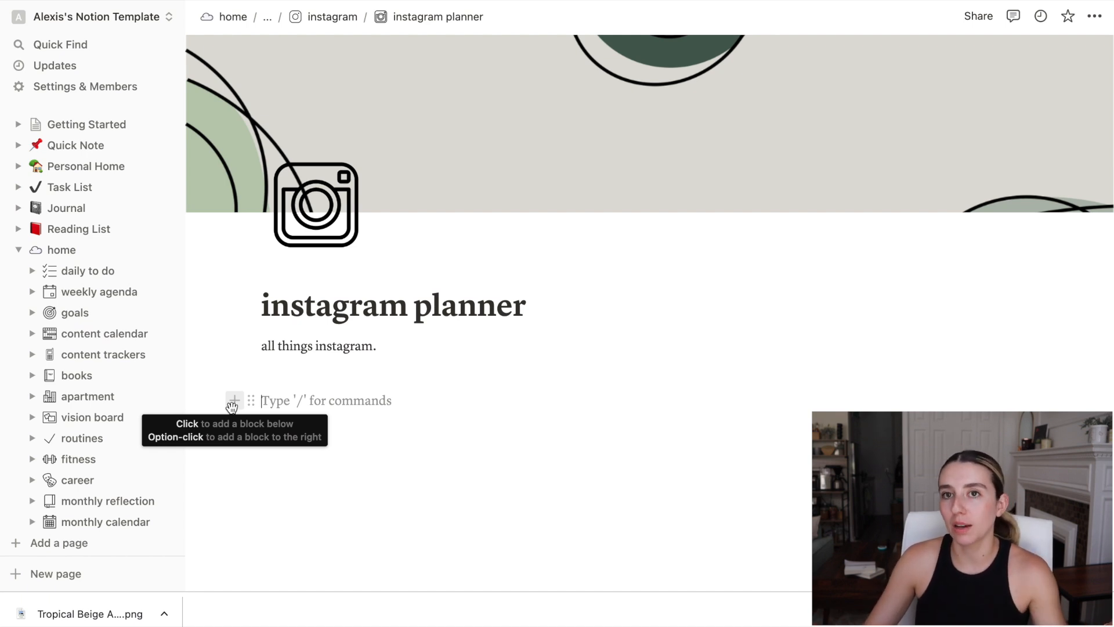
Add an "idea dump" callout and yellow-background "posts" and "stories" column headings to the "instagram planner" page, and return to "instagram"
{"action": "key", "text": "super+v"}
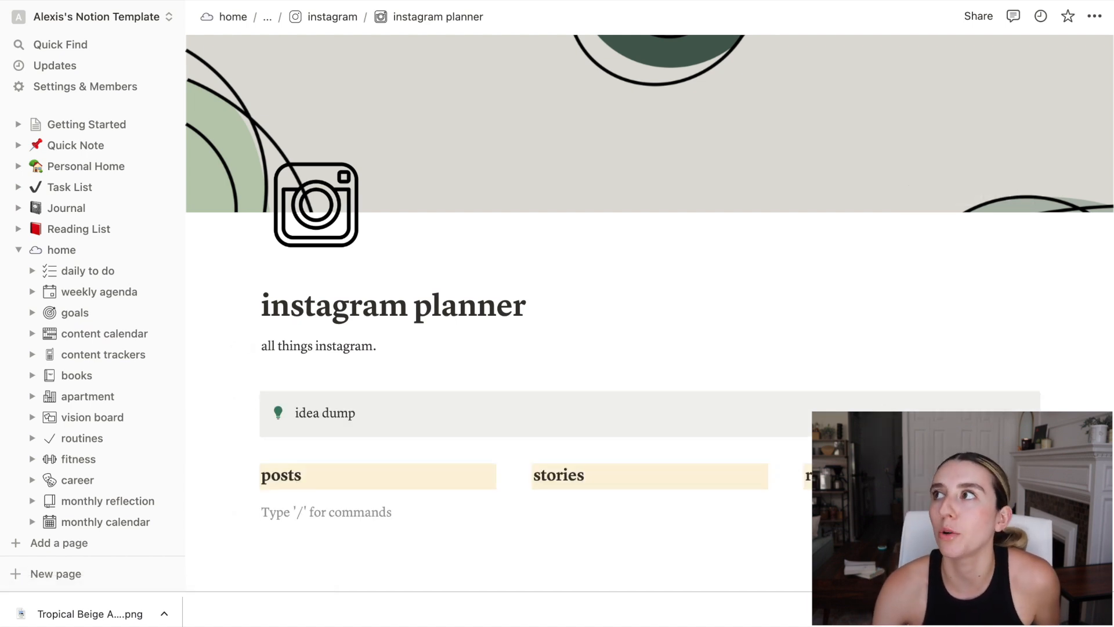
{"action": "left_click", "coordinate": [331, 16]}
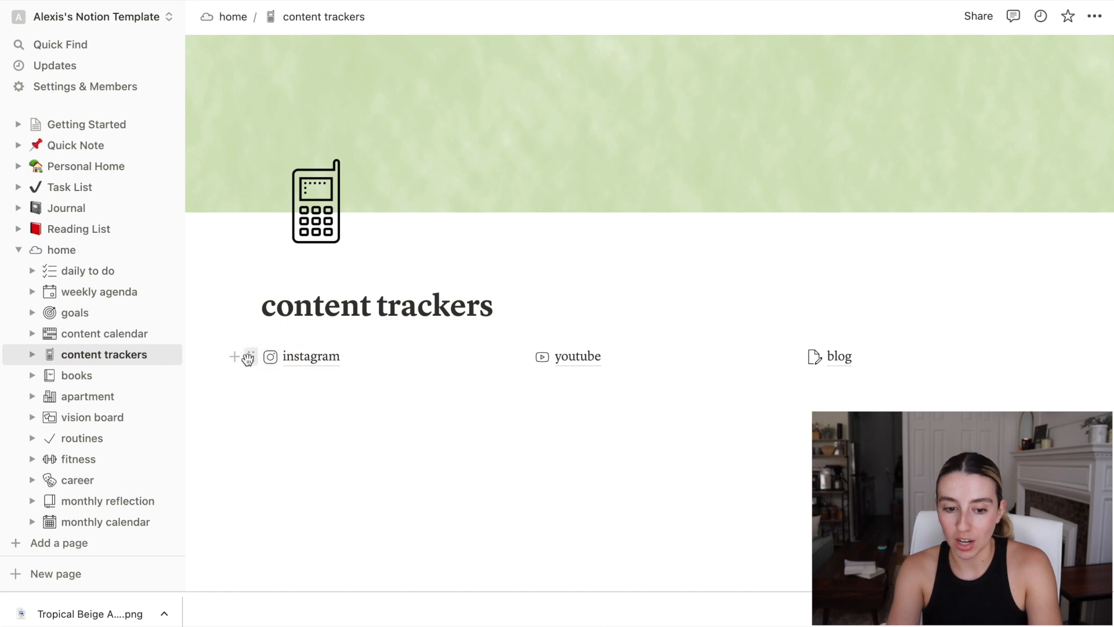
Add a "tik tok" sub-page to "content trackers" in a column beside instagram, youtube and blog
{"action": "left_click", "coordinate": [234, 357]}
{"action": "type", "text": "tik"}
{"action": "key", "text": "BackSpace"}
{"action": "key", "text": "BackSpace"}
{"action": "key", "text": "BackSpace"}
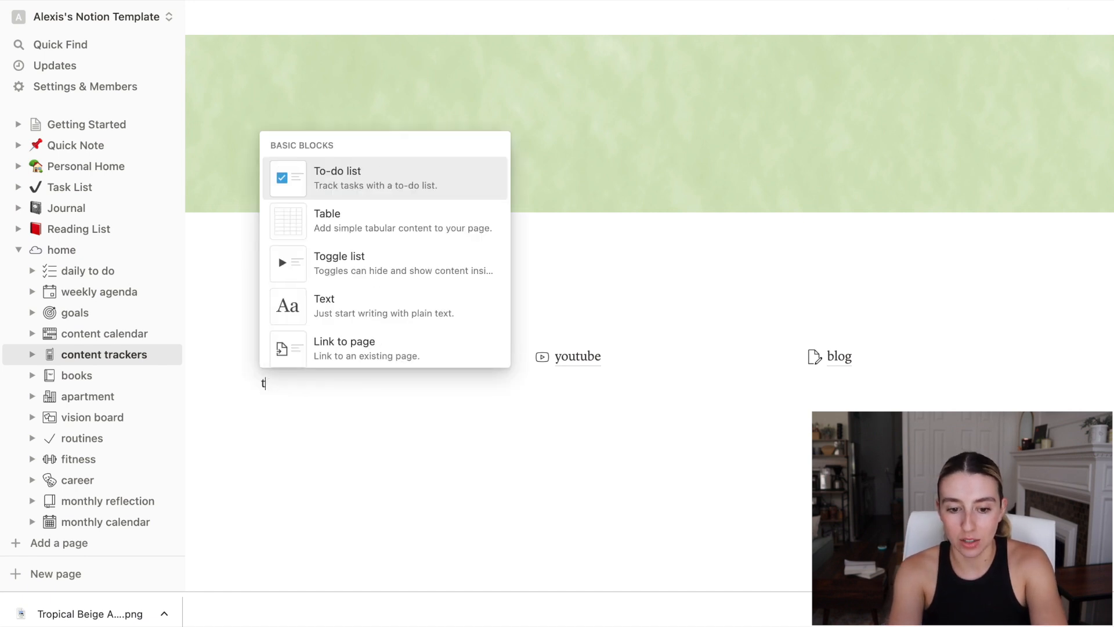
{"action": "type", "text": "/p"}
{"action": "key", "text": "BackSpace"}
{"action": "key", "text": "BackSpace"}
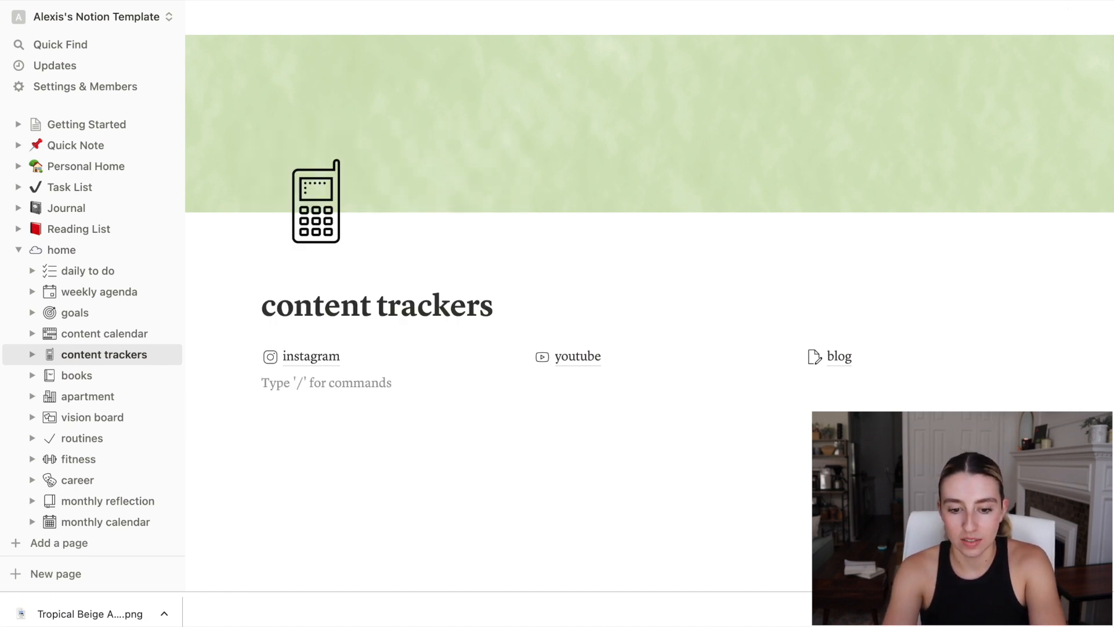
{"action": "type", "text": "/"}
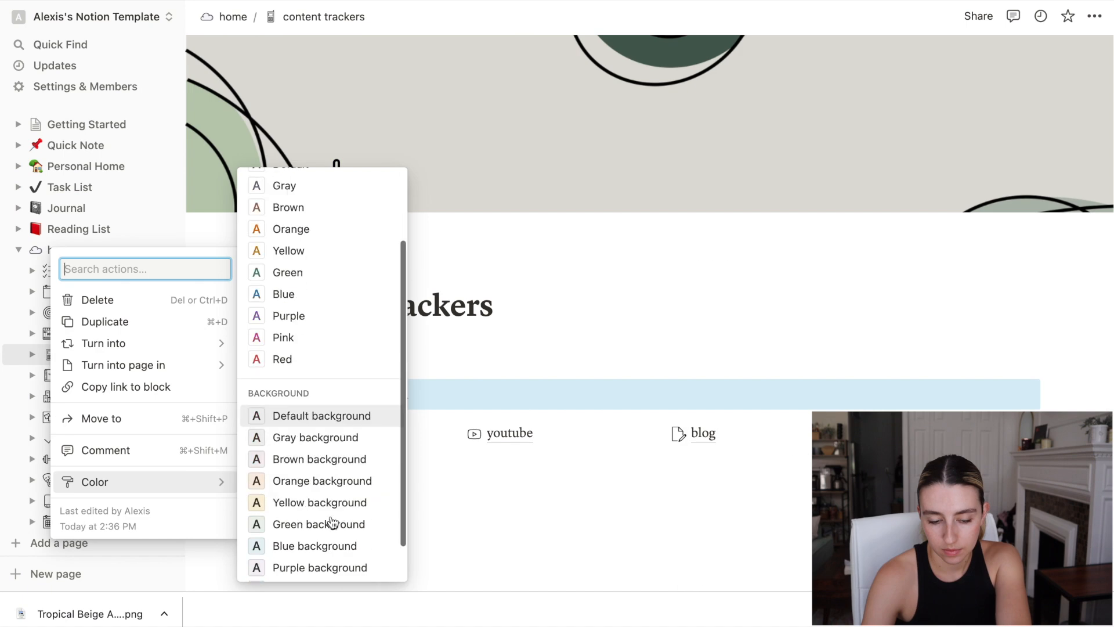
Apply a gray background to the "my social media" heading above the sub-page columns
{"action": "scroll", "coordinate": [332, 522], "scroll_direction": "down", "scroll_amount": 2}
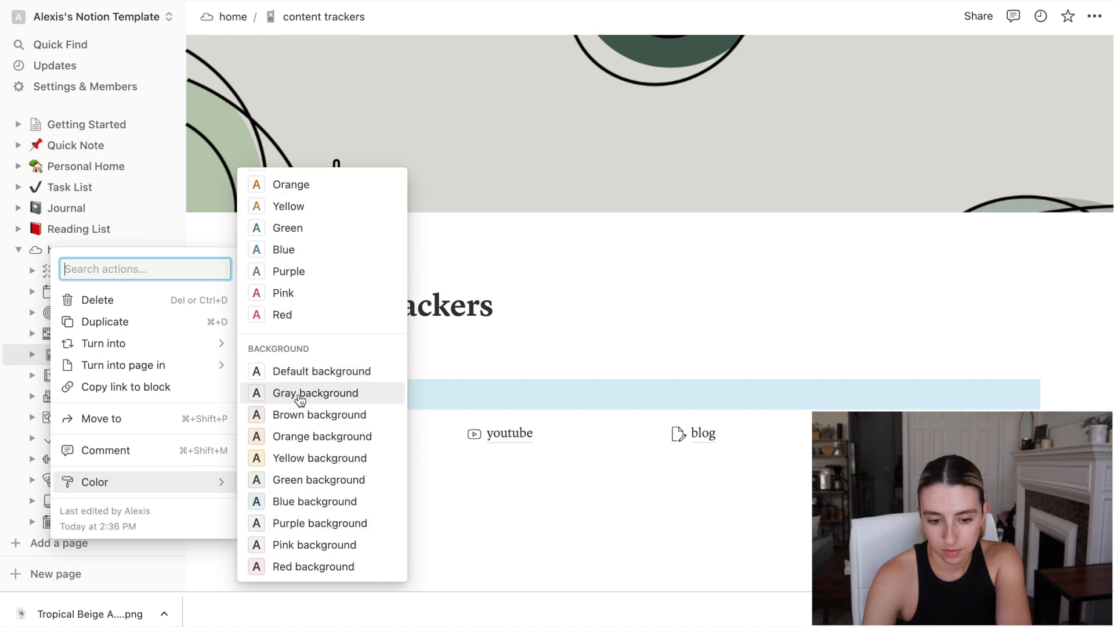
{"action": "left_click", "coordinate": [298, 400]}
Add a pink-background "quick links" section listing instagram, youtube, blog and tik tok, and link the "youtube" entry to the channel's web address
{"action": "type", "text": "Quic"}
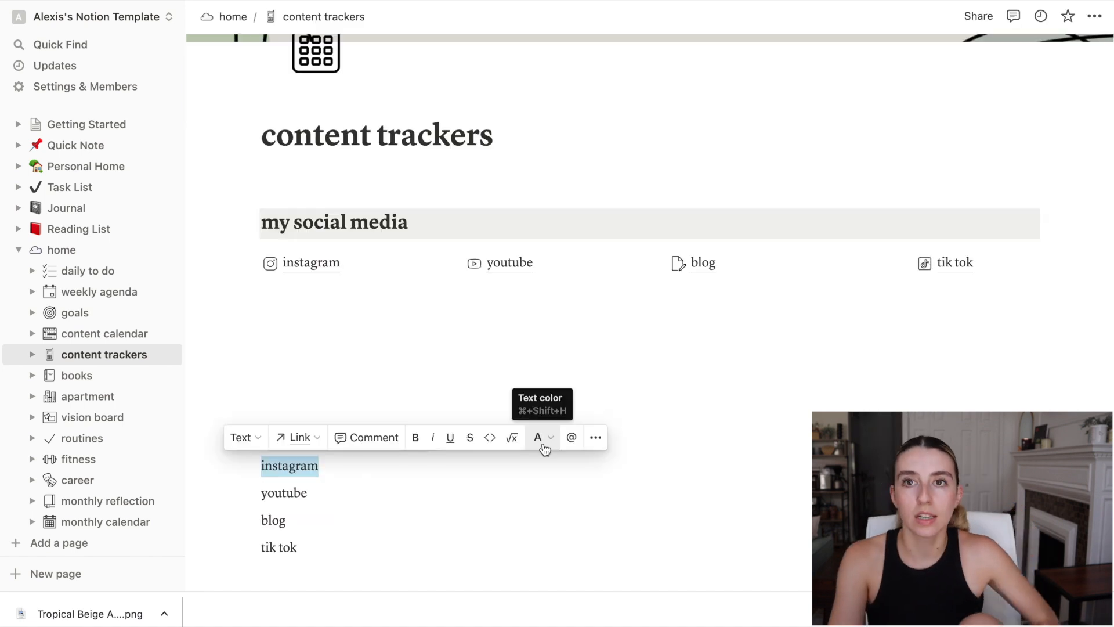
{"action": "scroll", "coordinate": [511, 438], "scroll_direction": "down", "scroll_amount": 3}
{"action": "double_click", "coordinate": [283, 335]}
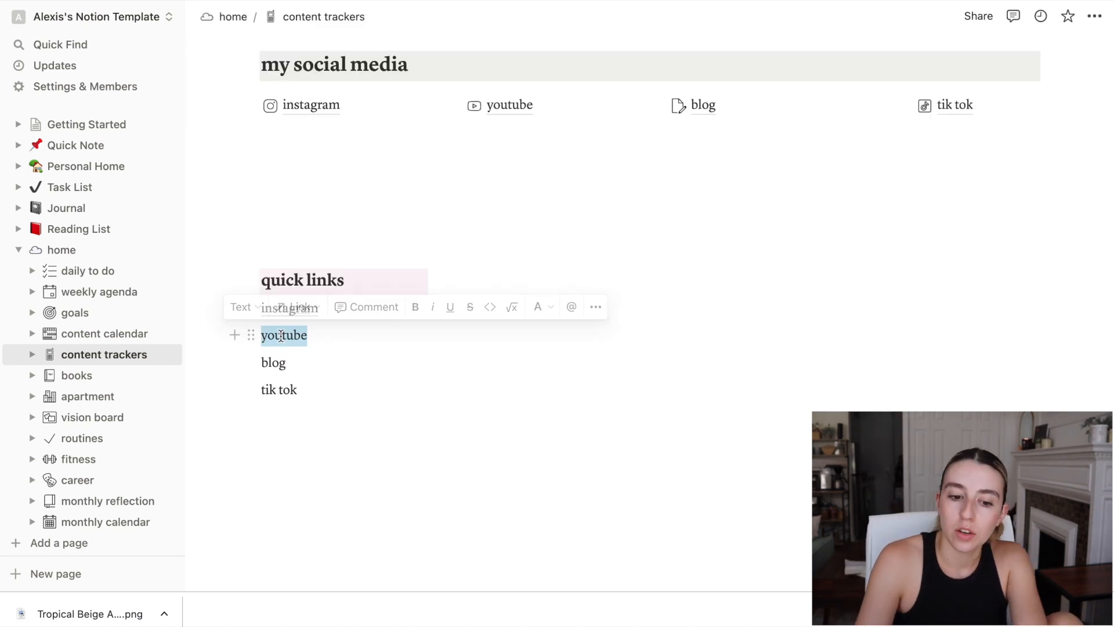
{"action": "left_click", "coordinate": [283, 318]}
{"action": "type", "text": "ww"}
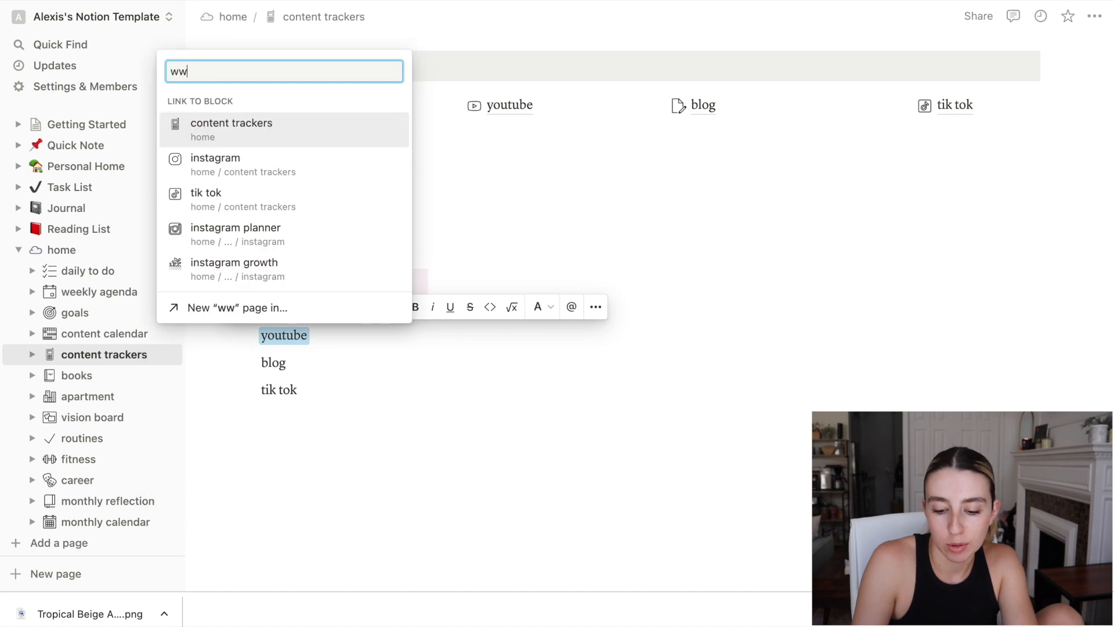
{"action": "type", "text": "w.youtube."}
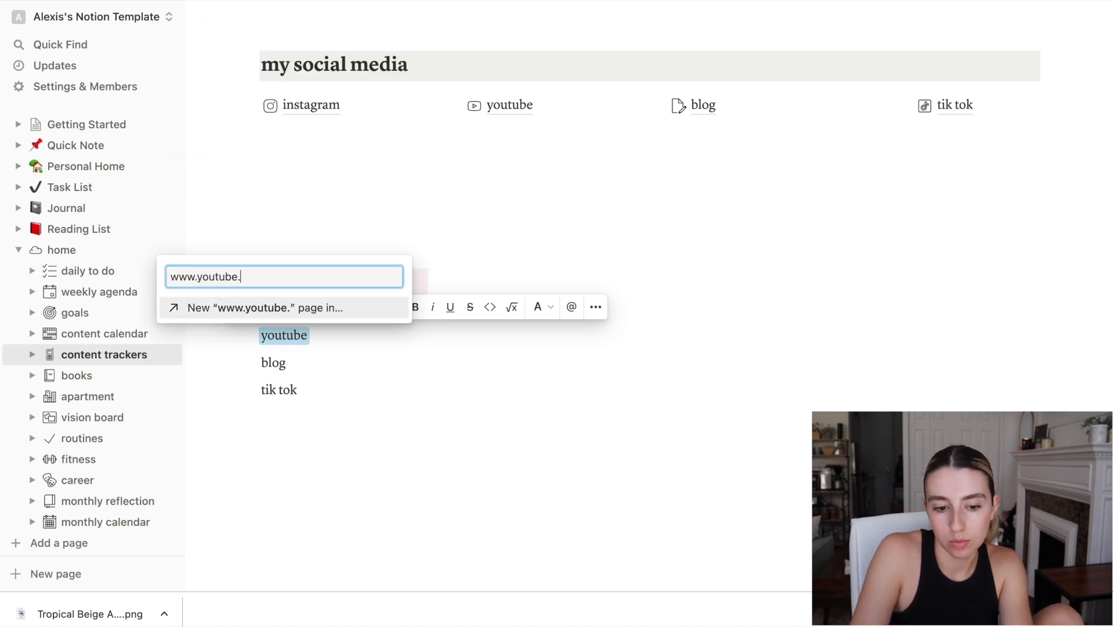
{"action": "type", "text": "com/alexiseld"}
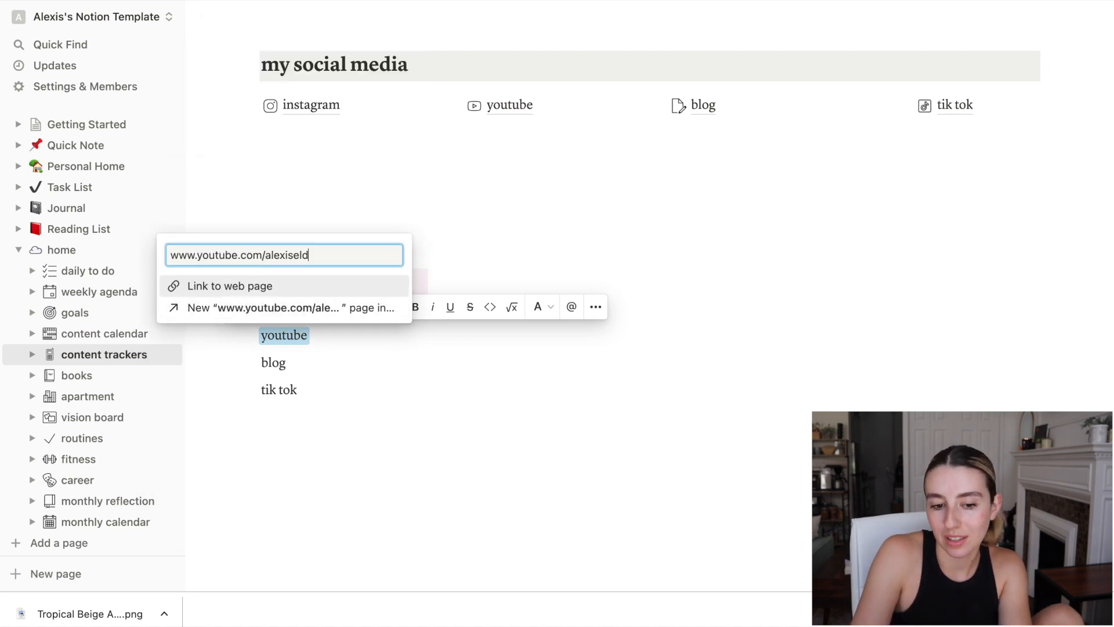
{"action": "type", "text": "redge"}
{"action": "key", "text": "Return"}
On the "youtube" sub-page, build a "monthly youtube growth" table with columns month, subscribers, watch time, views and month tag
{"action": "scroll", "coordinate": [450, 273], "scroll_direction": "up", "scroll_amount": 4}
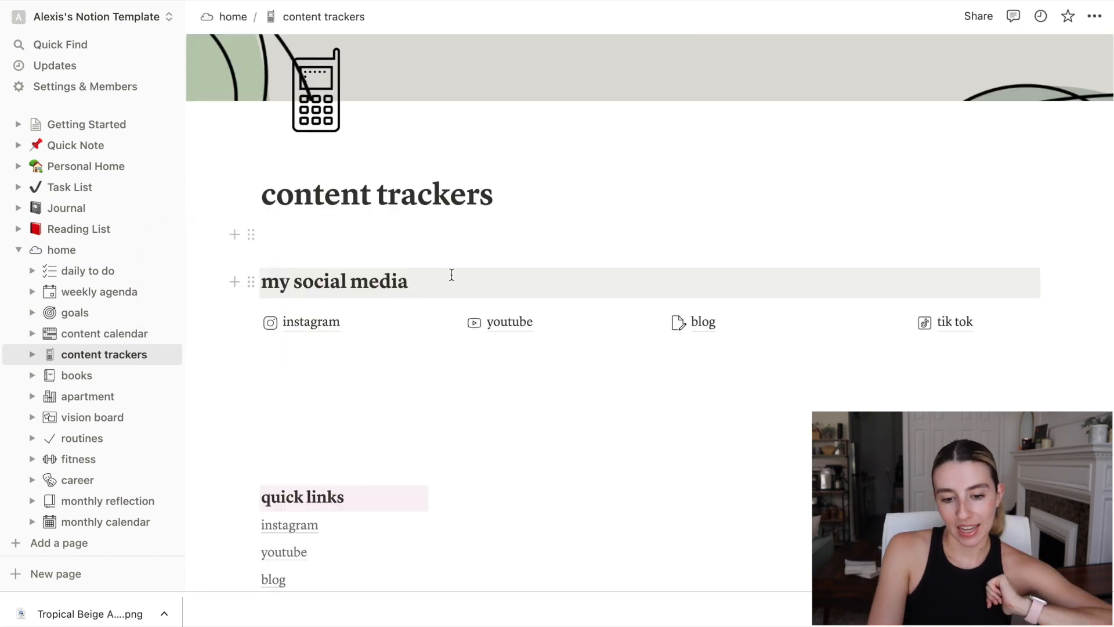
{"action": "left_click", "coordinate": [494, 322]}
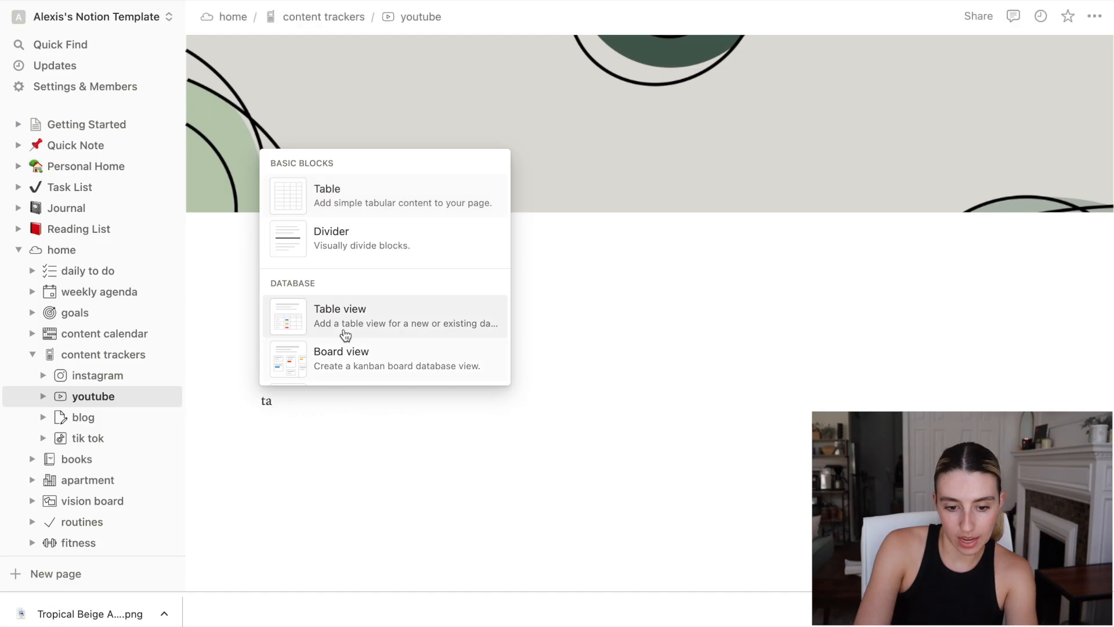
{"action": "left_click", "coordinate": [351, 322]}
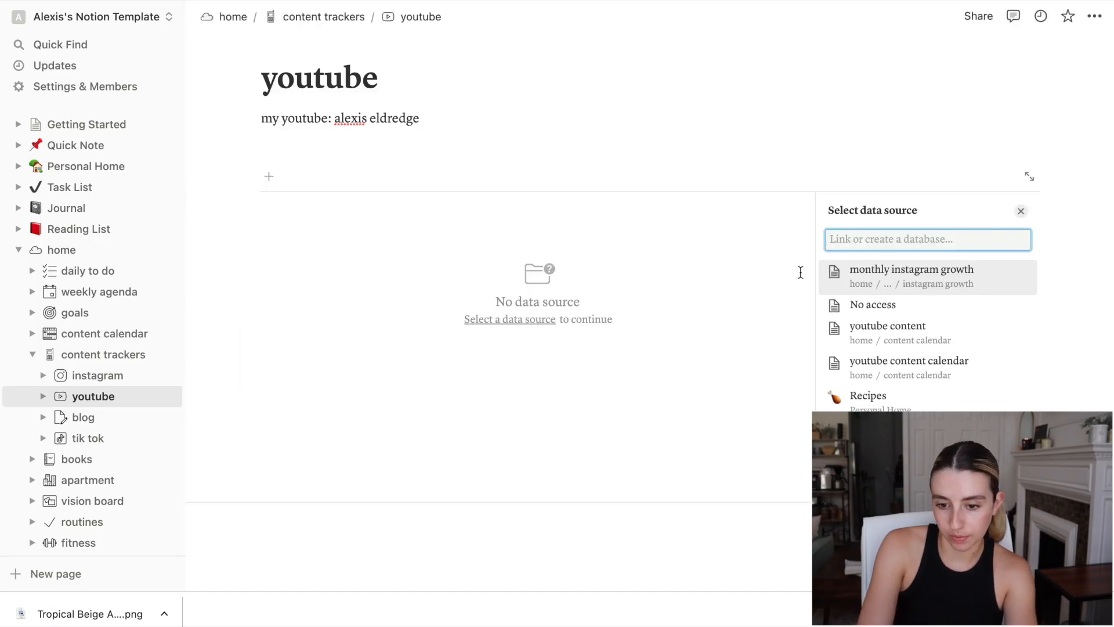
{"action": "scroll", "coordinate": [385, 304], "scroll_direction": "left", "scroll_amount": 2}
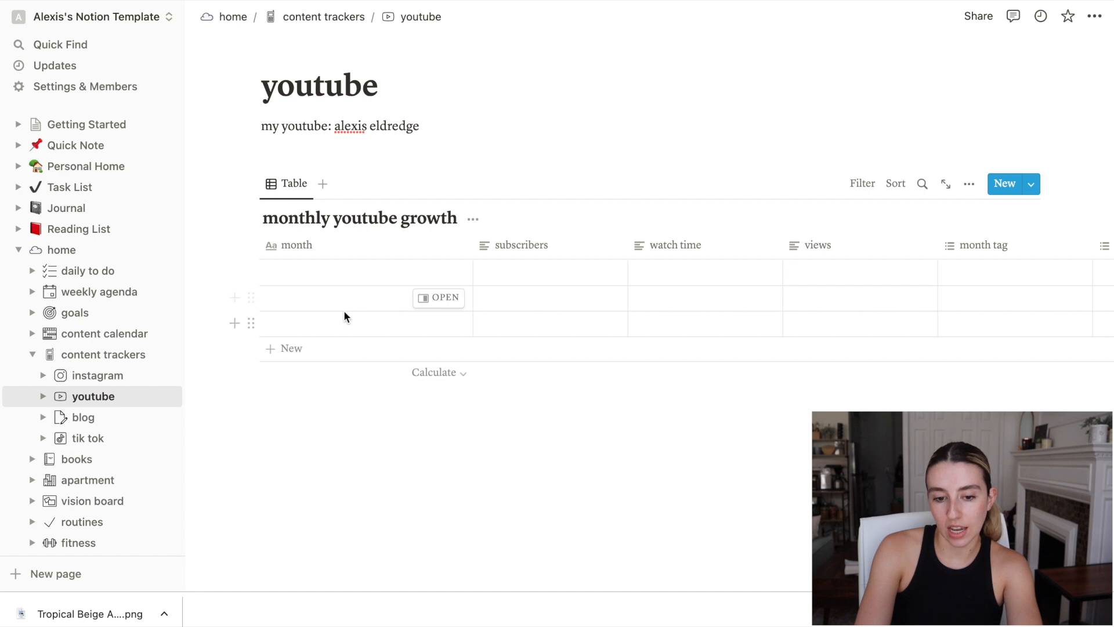
{"action": "scroll", "coordinate": [344, 314], "scroll_direction": "right", "scroll_amount": 1}
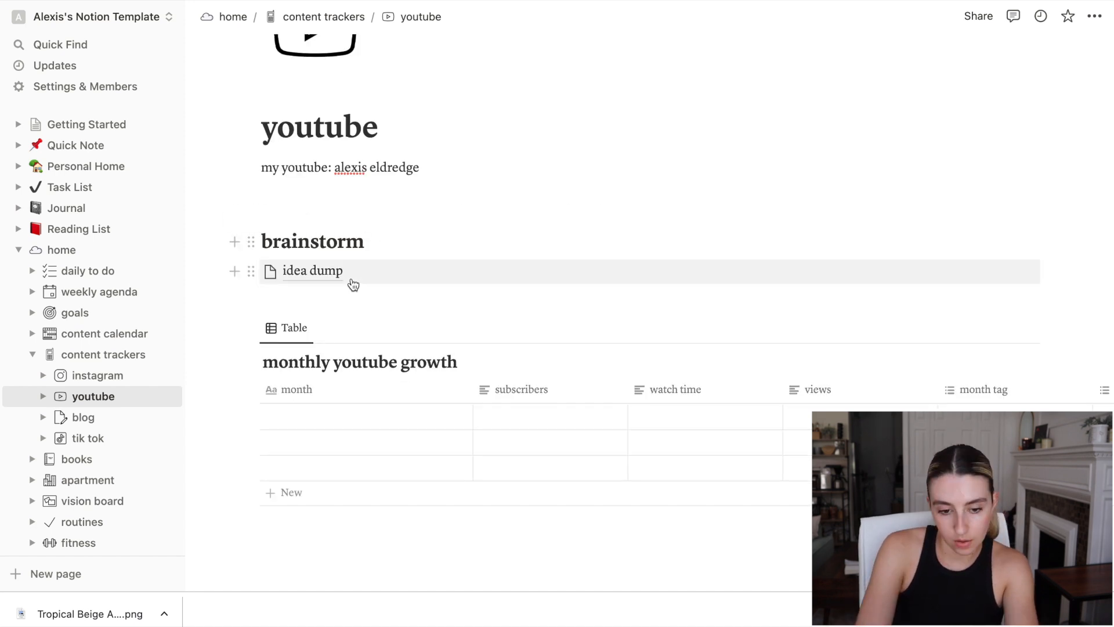
Add side-by-side "brainstorm" and "content" sections with a light-bulb "idea dump" page, a "content planning" page and a youtube content calendar link with a calendar icon
{"action": "left_click", "coordinate": [269, 270]}
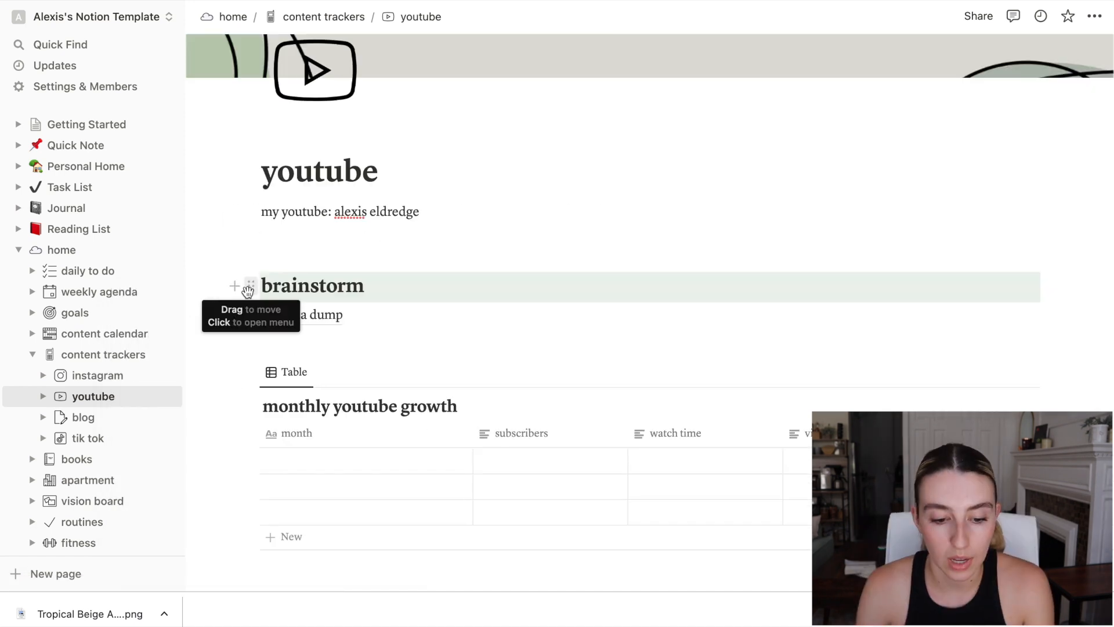
{"action": "left_click", "coordinate": [240, 340]}
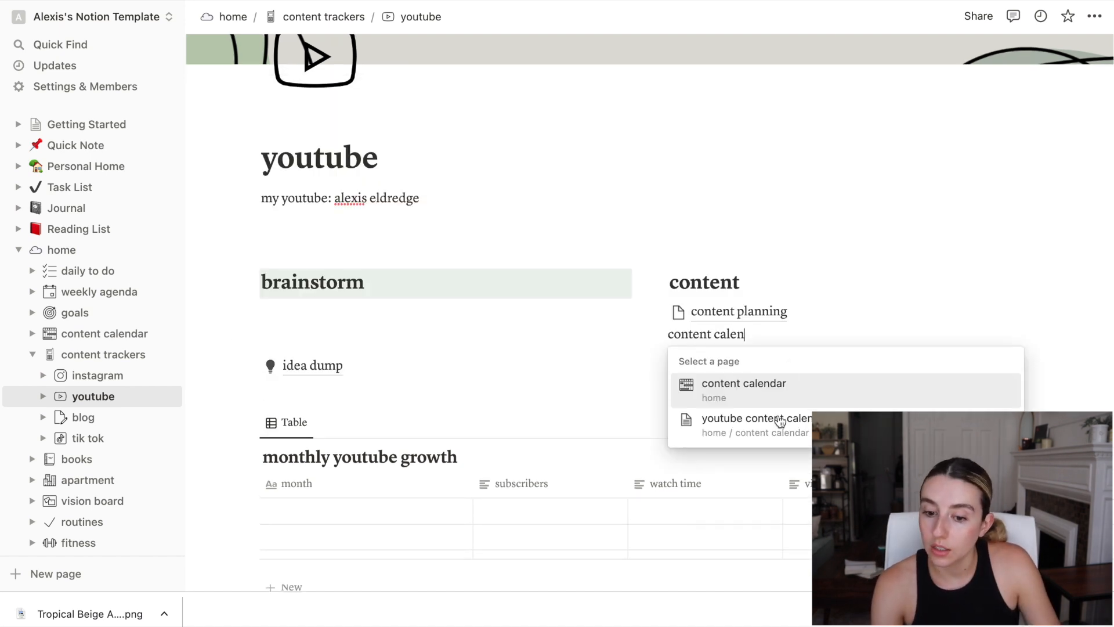
{"action": "left_click", "coordinate": [776, 427]}
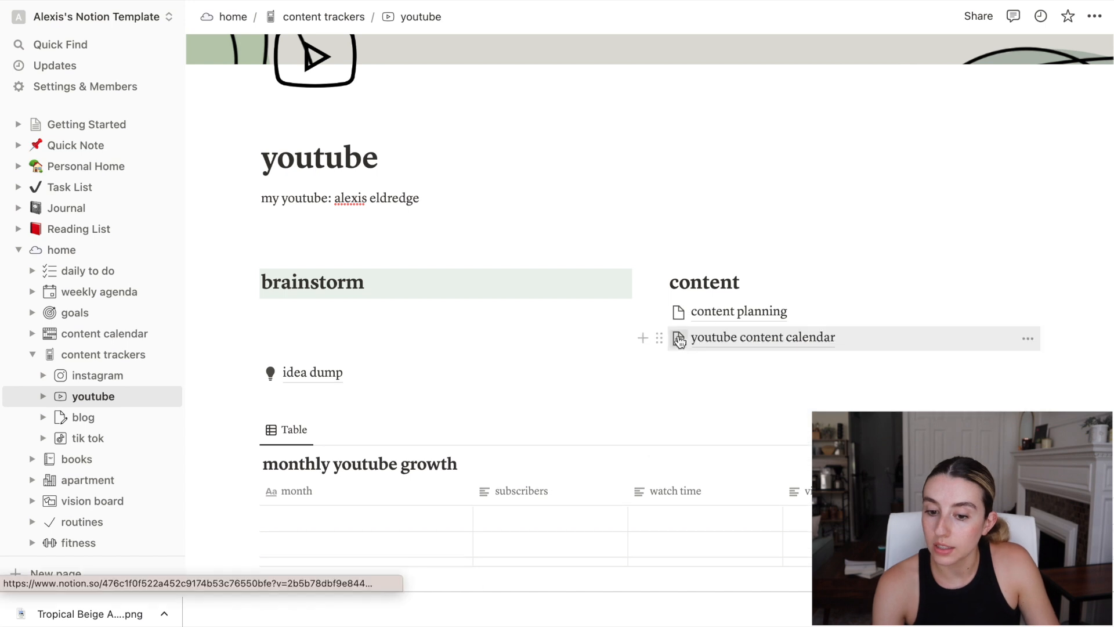
{"action": "left_click", "coordinate": [678, 337]}
{"action": "left_click", "coordinate": [768, 403]}
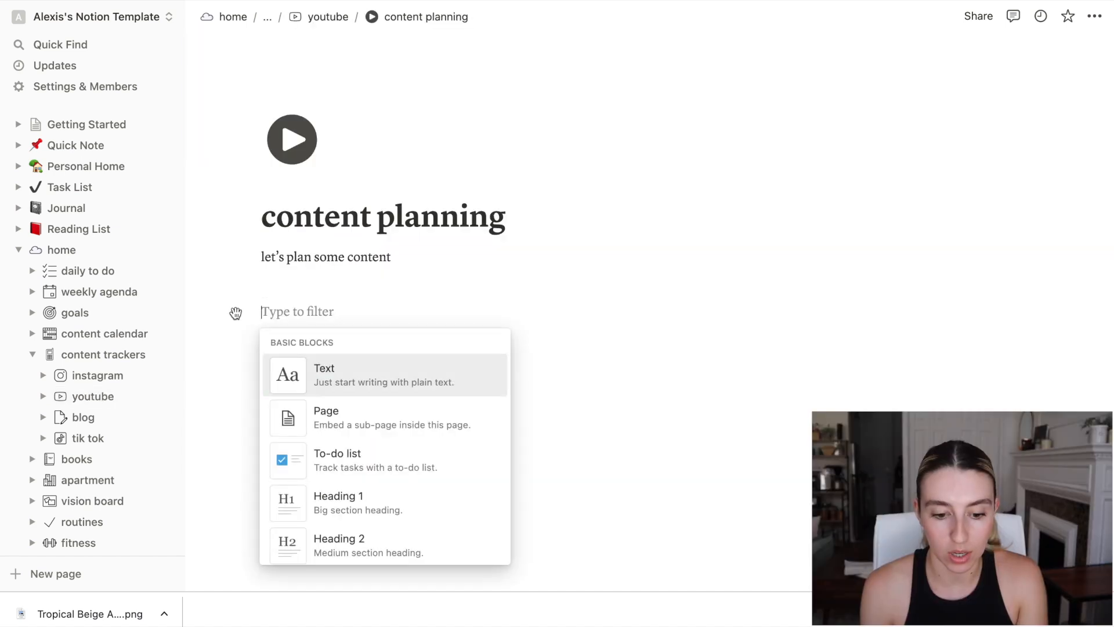
Insert a linked table view of the "youtube content" database below "let's plan some content" on the "content planning" page
{"action": "scroll", "coordinate": [345, 487], "scroll_direction": "down", "scroll_amount": 10}
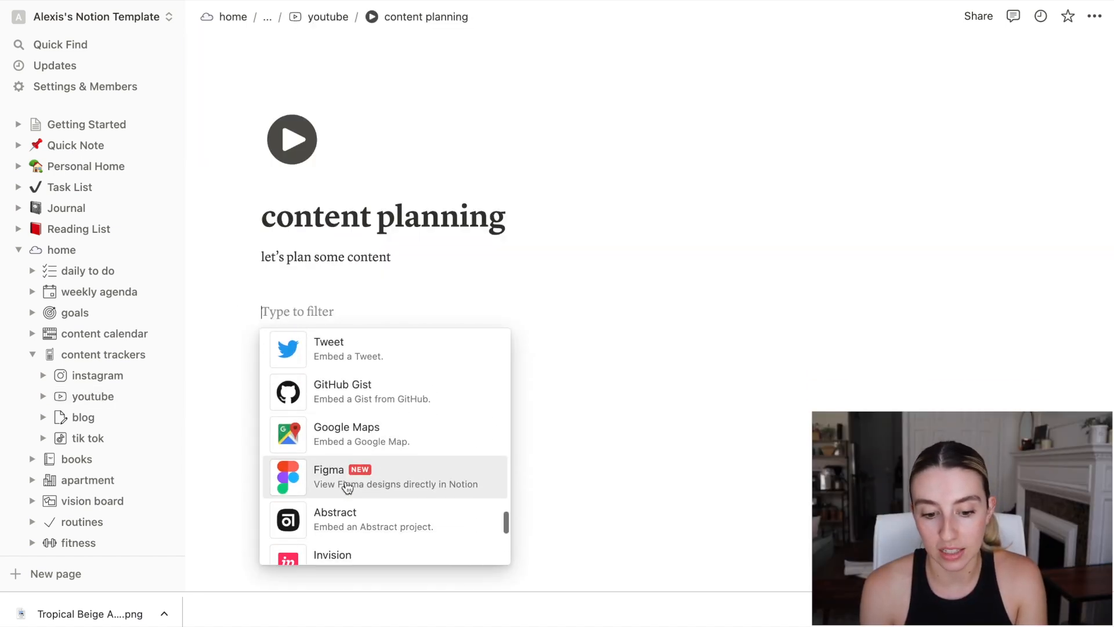
{"action": "scroll", "coordinate": [342, 490], "scroll_direction": "down", "scroll_amount": 15}
{"action": "left_click", "coordinate": [322, 489]}
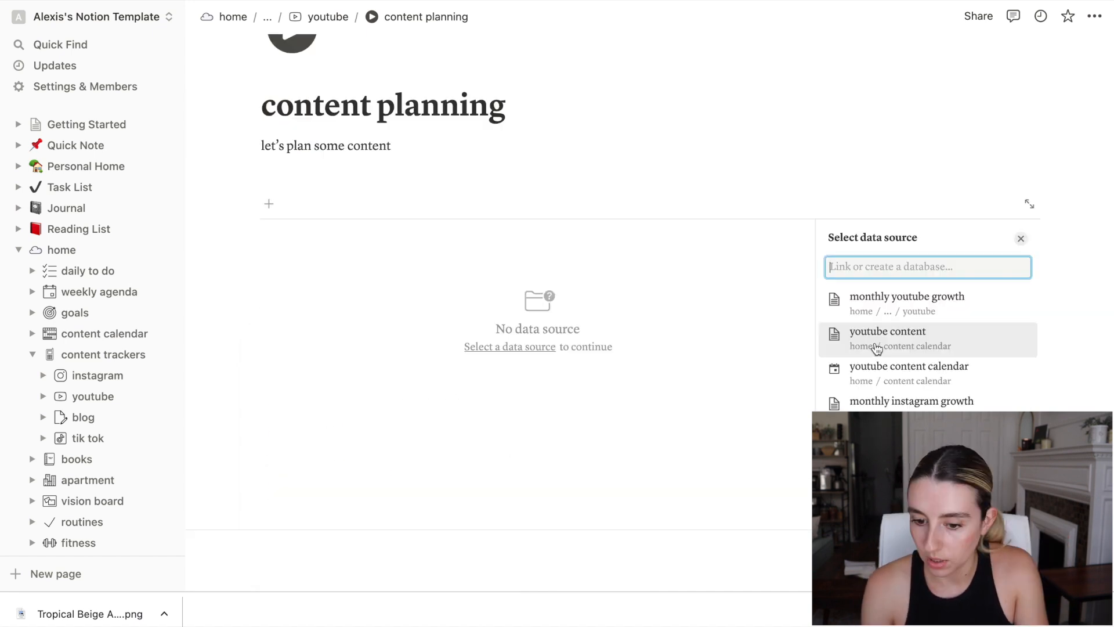
{"action": "left_click", "coordinate": [876, 347]}
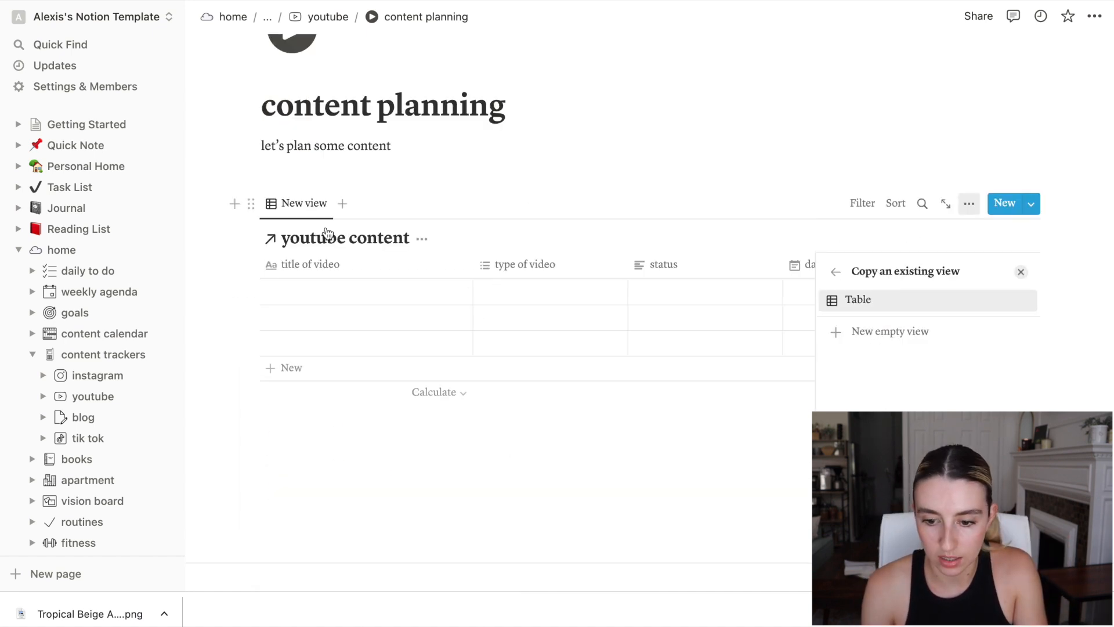
{"action": "left_click", "coordinate": [539, 177]}
{"action": "scroll", "coordinate": [534, 174], "scroll_direction": "up", "scroll_amount": 3}
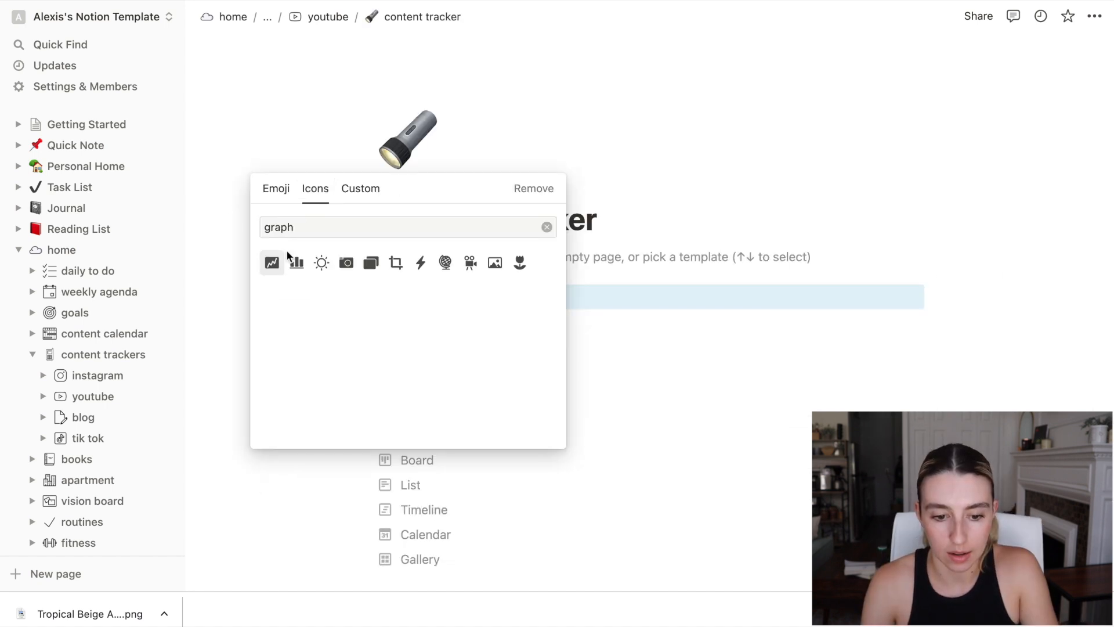
Give the "content tracker" page a dark line-graph icon and return to the "youtube" page
{"action": "mouse_move", "coordinate": [270, 272]}
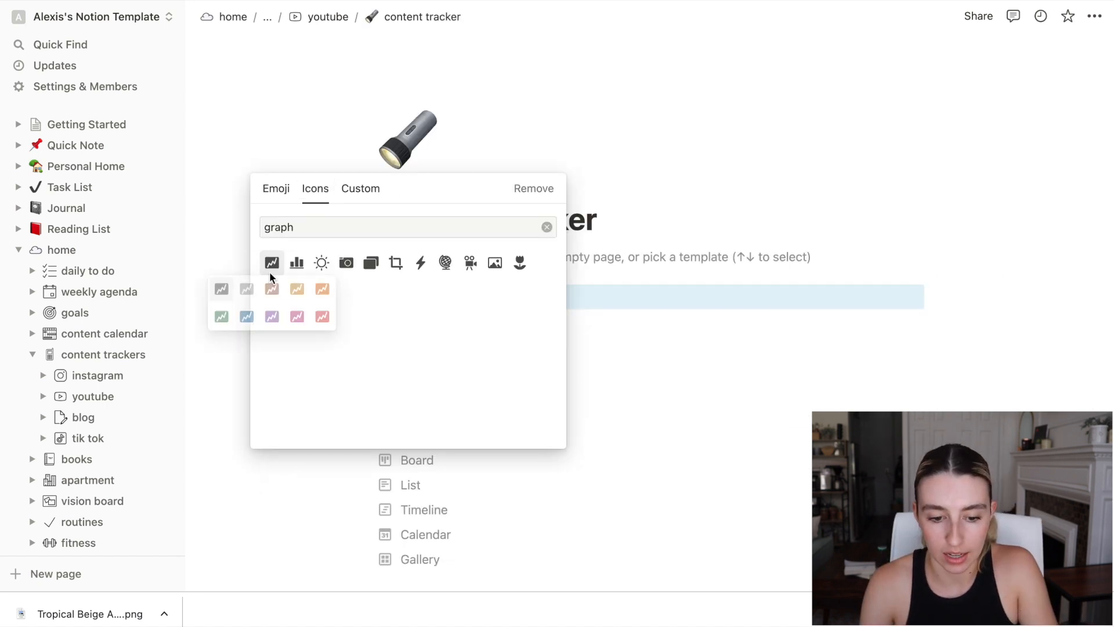
{"action": "left_click", "coordinate": [218, 290]}
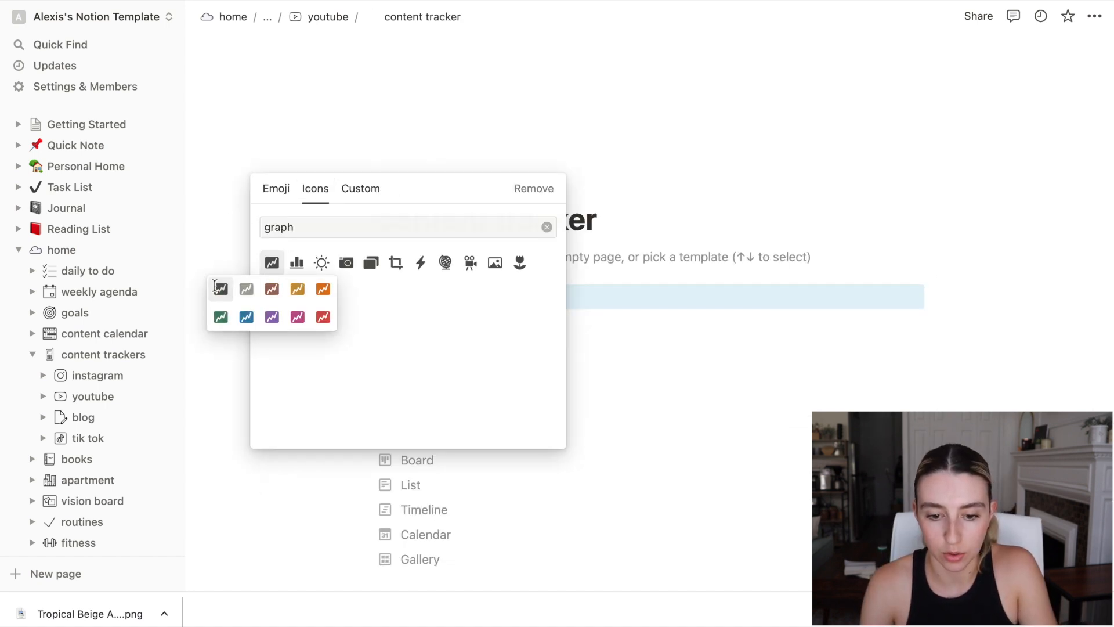
{"action": "left_click", "coordinate": [328, 18]}
On the "content tracker" page, add the line "tracking my growth" with a seedling emoji and a table titled "youtube growth"
{"action": "scroll", "coordinate": [782, 392], "scroll_direction": "down", "scroll_amount": 1}
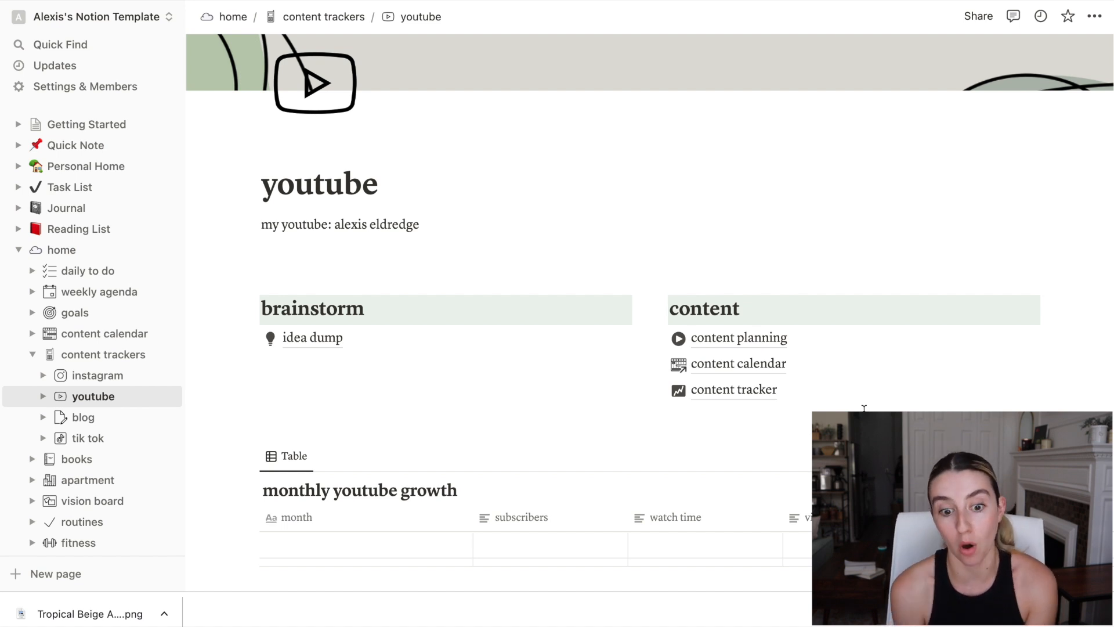
{"action": "scroll", "coordinate": [863, 409], "scroll_direction": "up", "scroll_amount": 2}
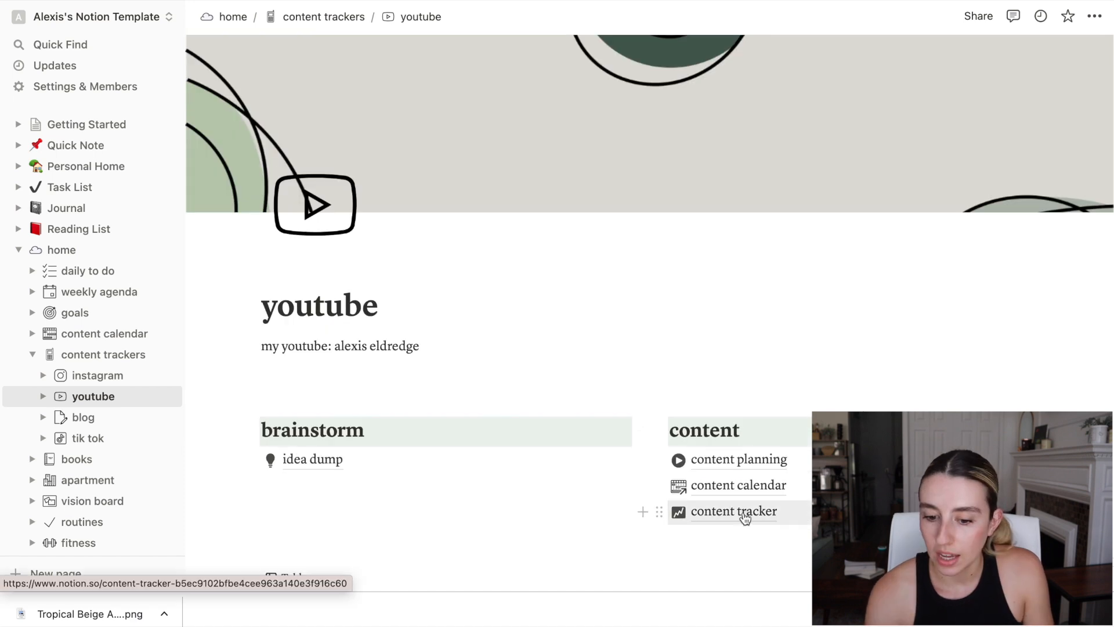
{"action": "left_click", "coordinate": [740, 513]}
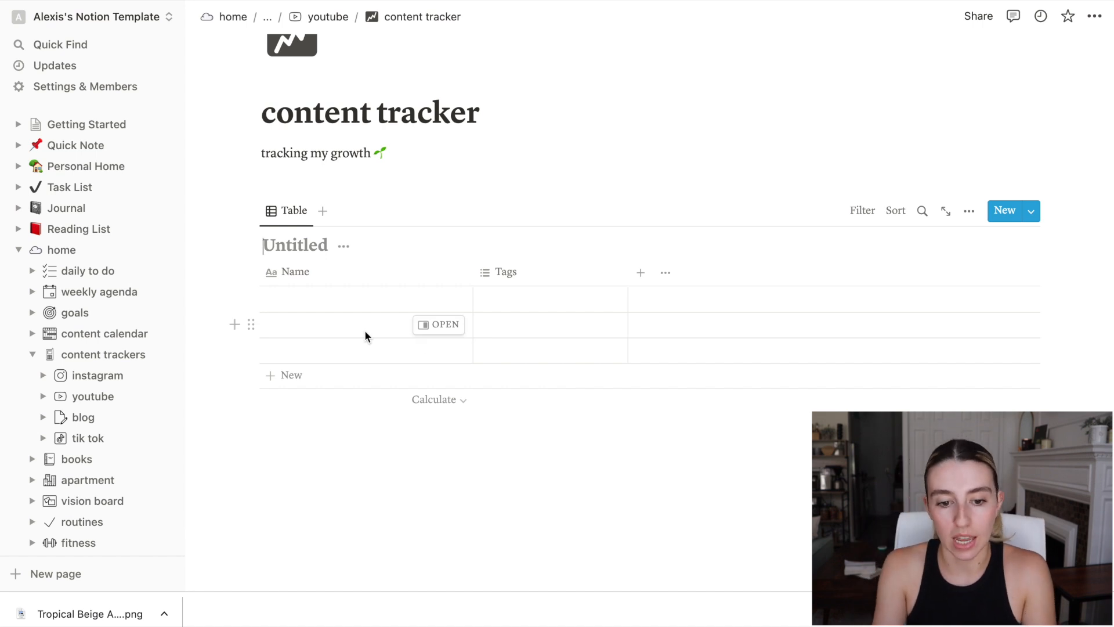
{"action": "type", "text": "youtube growth"}
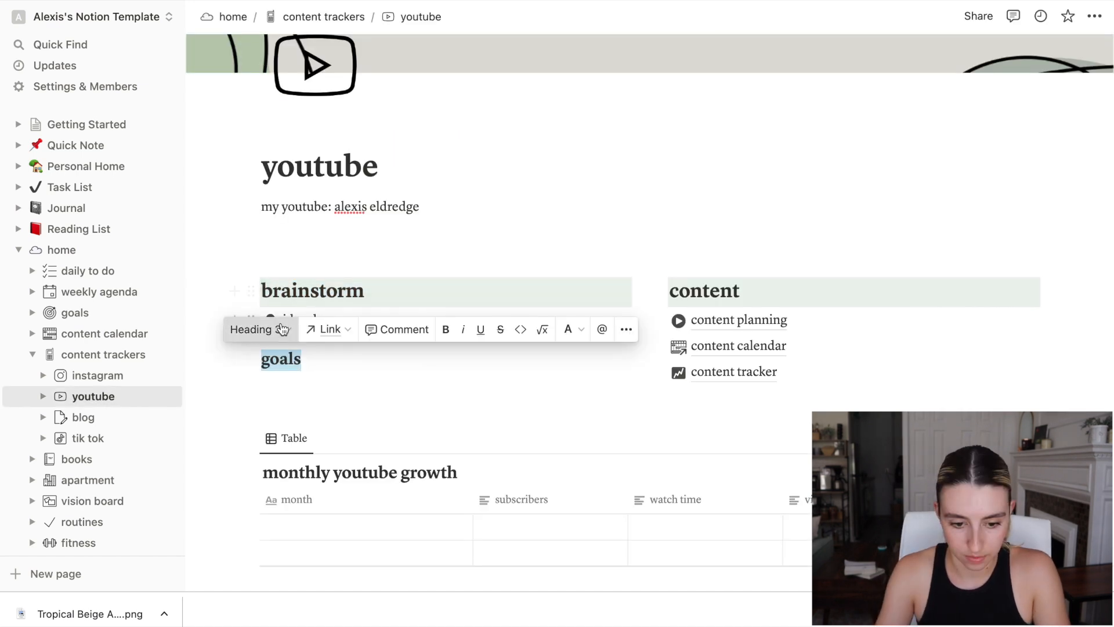
Add a "goals" heading below "idea dump" on the "youtube" page and turn it into Heading 2
{"action": "left_click", "coordinate": [259, 328]}
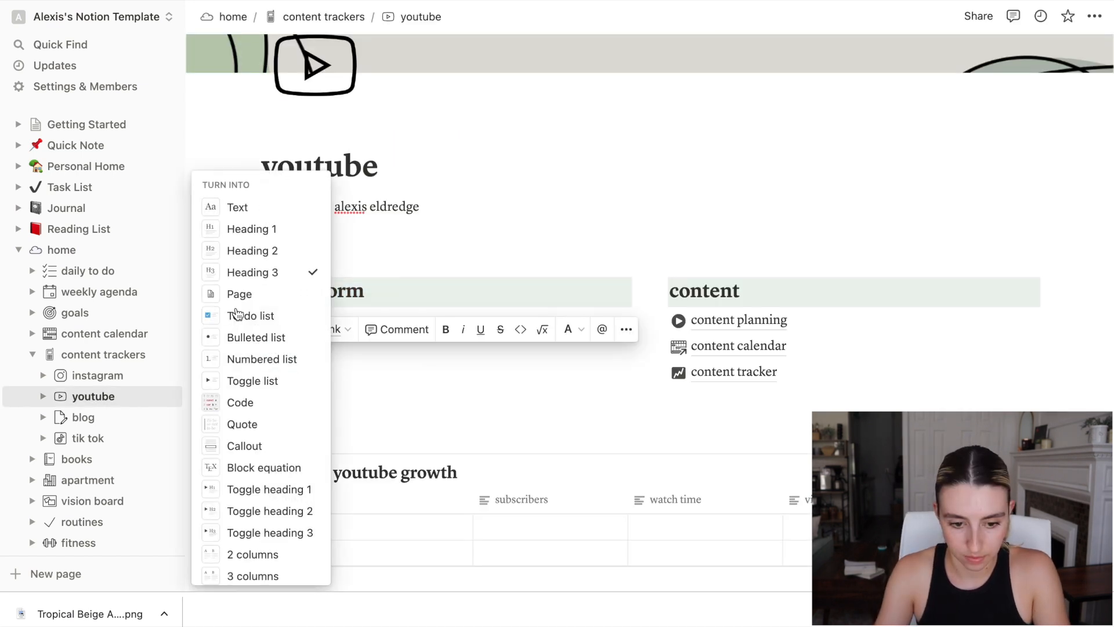
{"action": "left_click", "coordinate": [241, 250]}
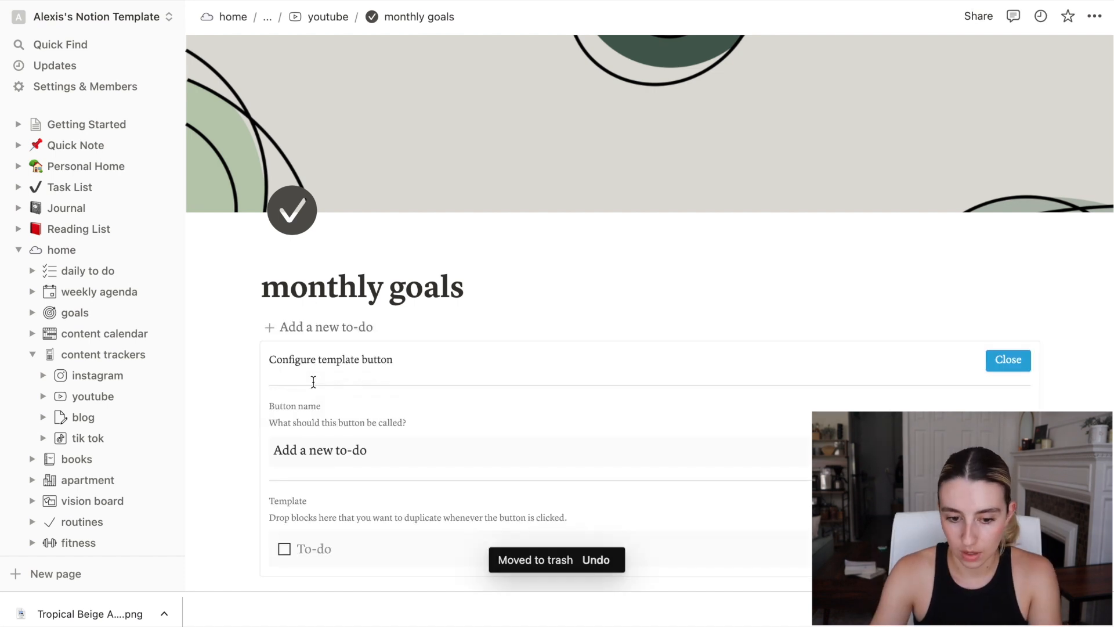
Configure a "new monthly goal" template button on "monthly goals" with a month heading, subscriber and view goals, actual growth, and yes/no checkboxes for meeting the goal
{"action": "triple_click", "coordinate": [328, 451]}
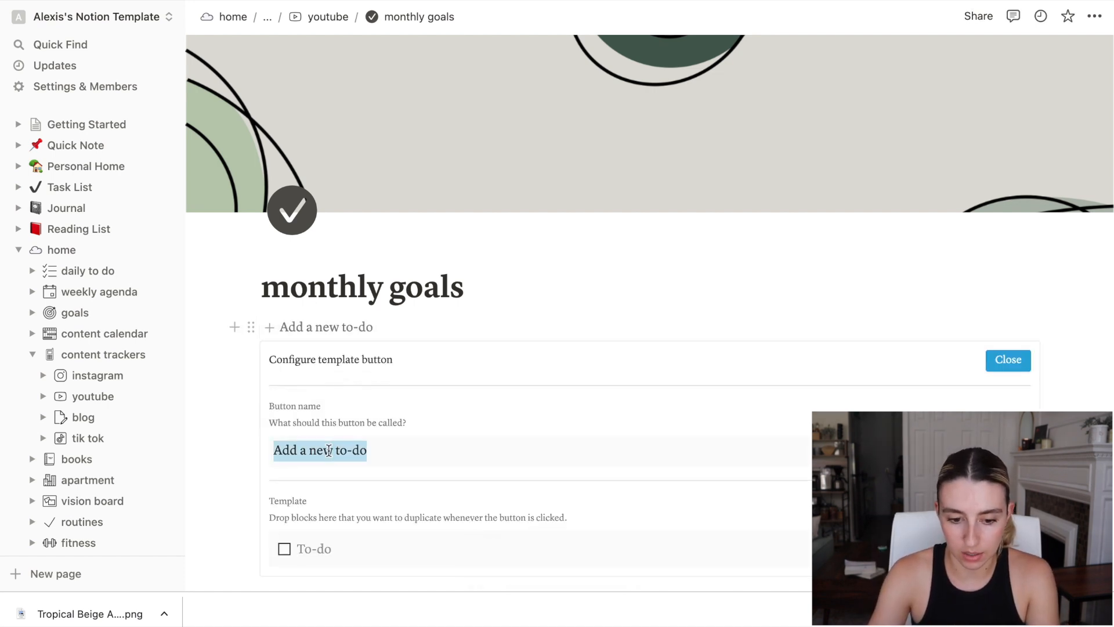
{"action": "type", "text": "new monthly goal"}
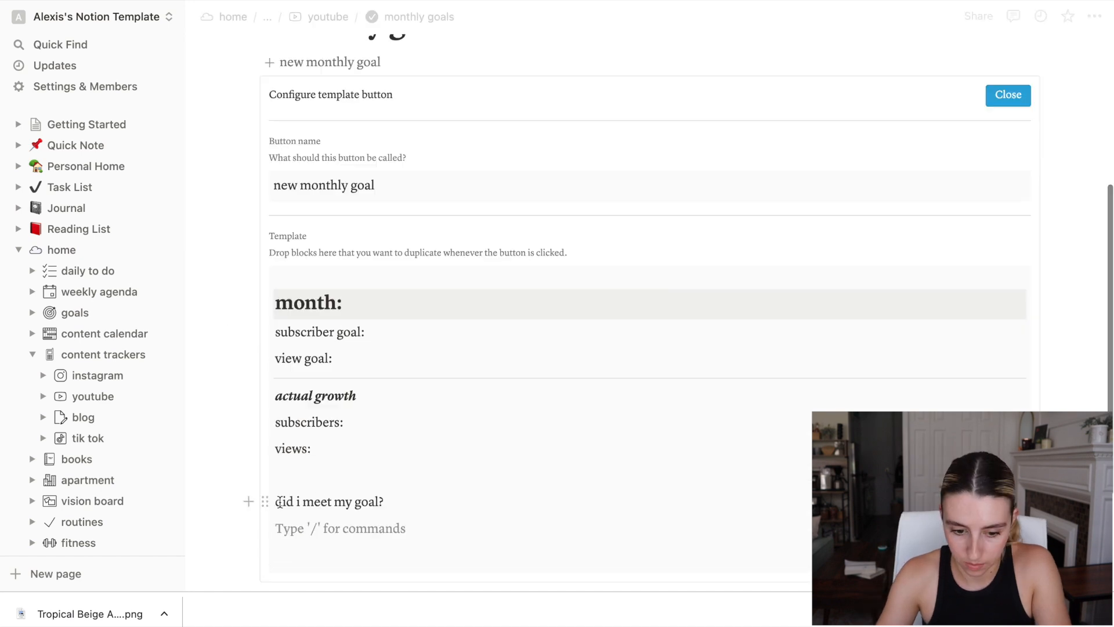
{"action": "type", "text": "/che"}
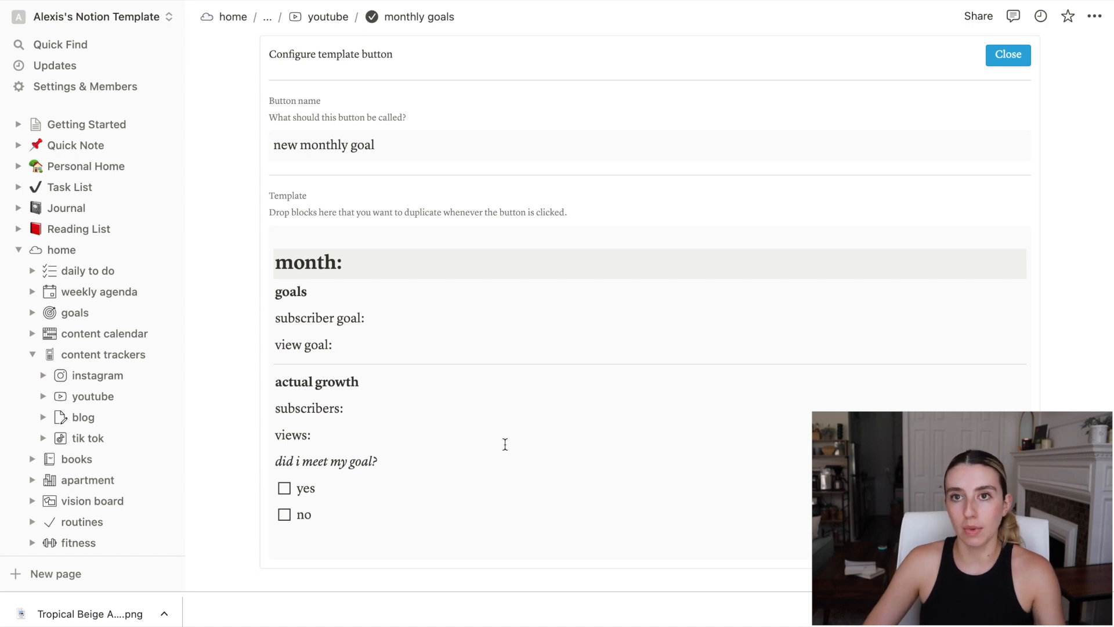
{"action": "scroll", "coordinate": [765, 182], "scroll_direction": "up", "scroll_amount": 5}
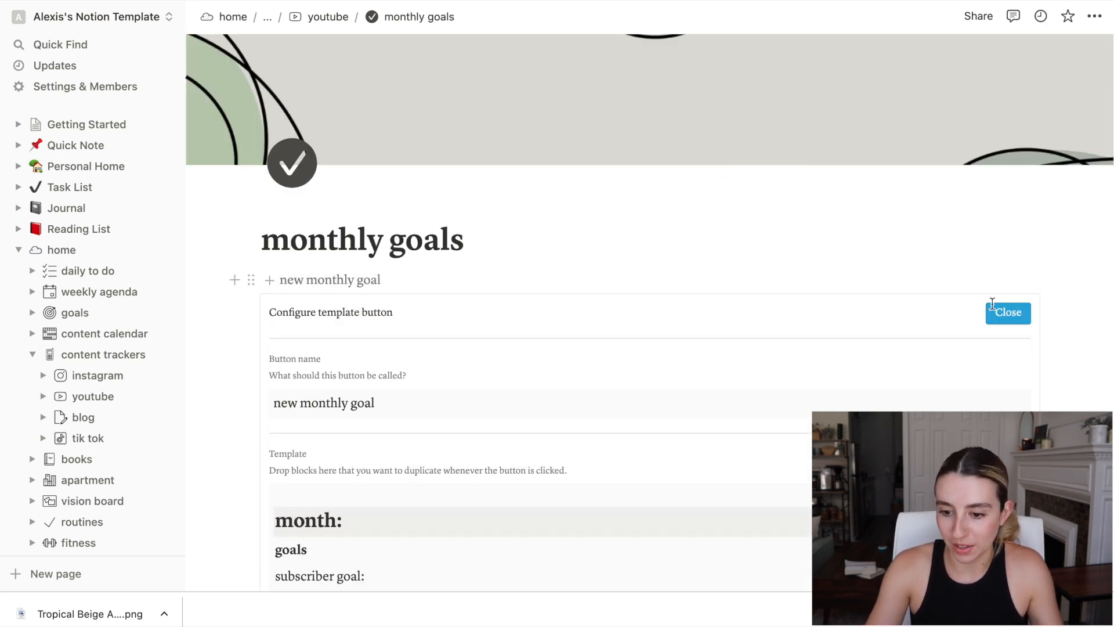
{"action": "left_click", "coordinate": [1002, 311]}
{"action": "left_click", "coordinate": [326, 327]}
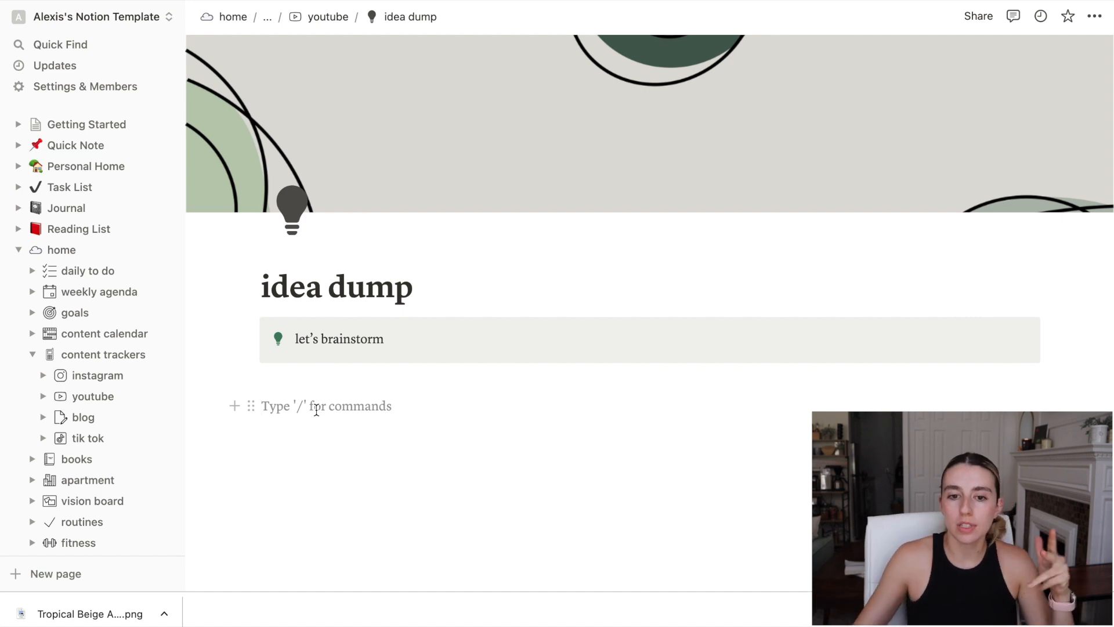
Add a gray "let's brainstorm" callout to the youtube "idea dump" page and begin an entry below it
{"action": "type", "text": "vl"}
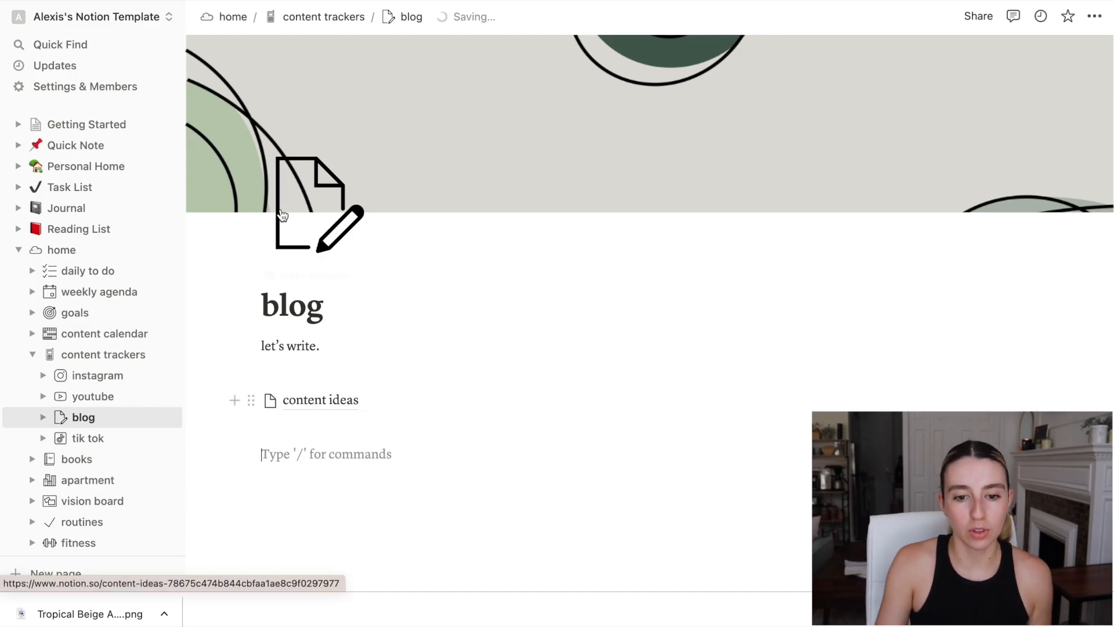
Replace "content ideas" on the "blog" page with the same brainstorm, goals and content sections as the "youtube" page
{"action": "left_click", "coordinate": [318, 18]}
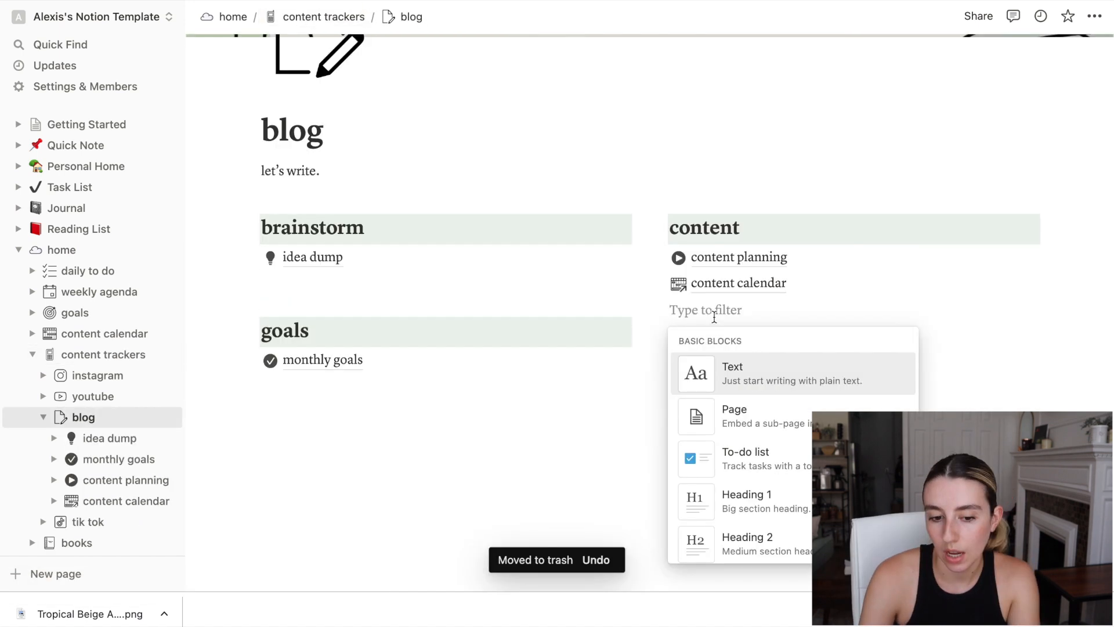
Add an "affiliate links" sub-page to "blog" containing an "affiliate list" page and a table titled "blog posts with affiliate content"
{"action": "type", "text": "nks"}
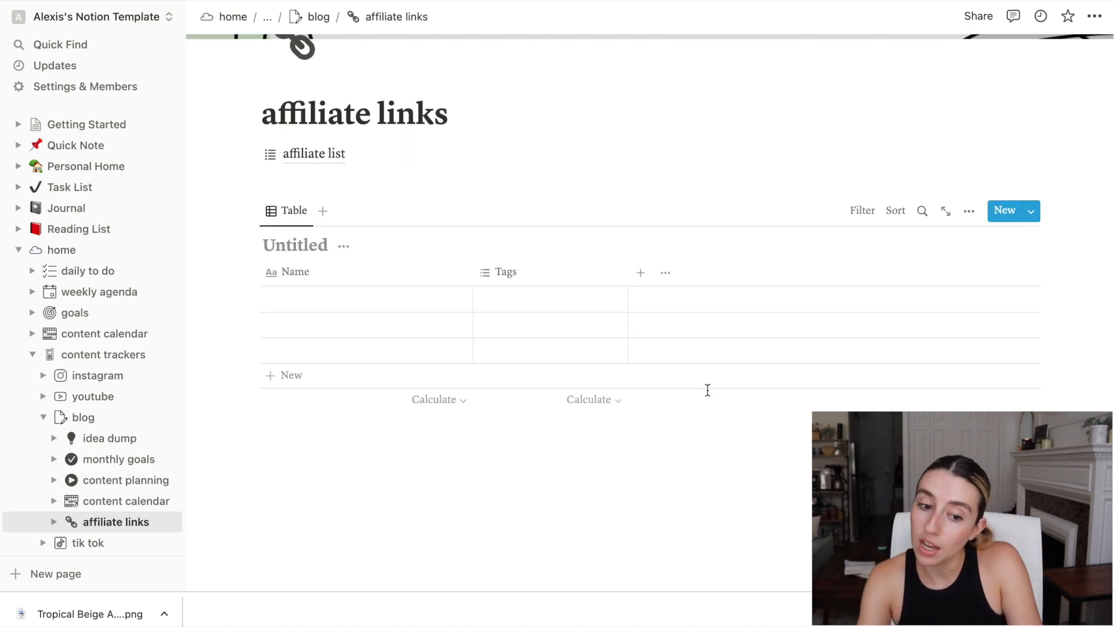
{"action": "type", "text": "bl"}
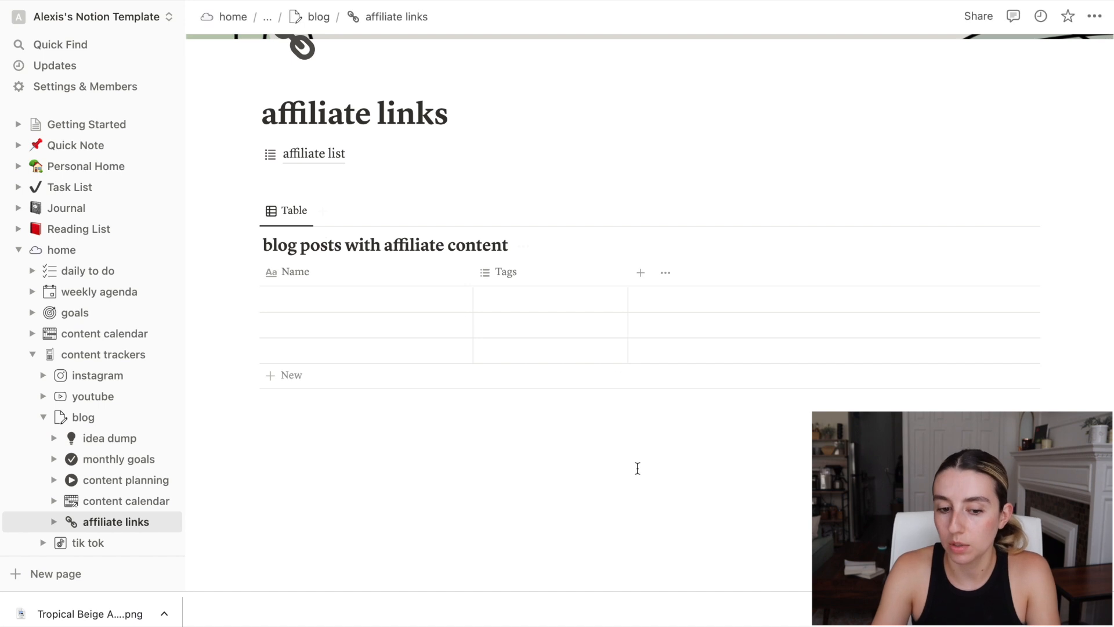
Set the affiliate table's columns to blog post, product, affiliate site and link, and add an "affiliate income" sub-page below "affiliate list"
{"action": "left_click", "coordinate": [318, 272]}
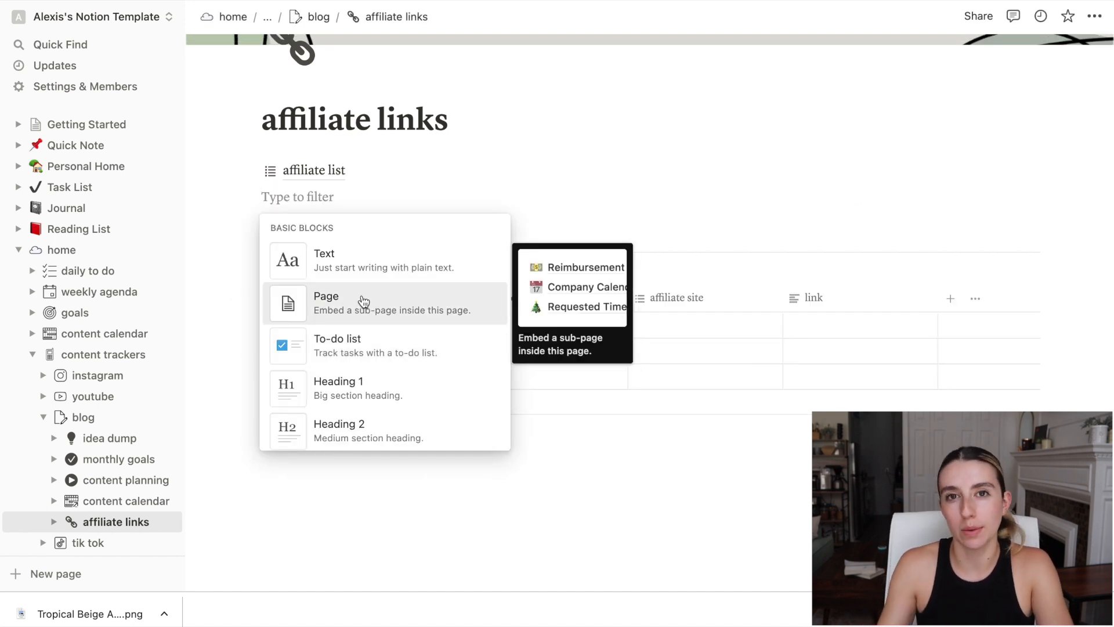
{"action": "left_click", "coordinate": [364, 301]}
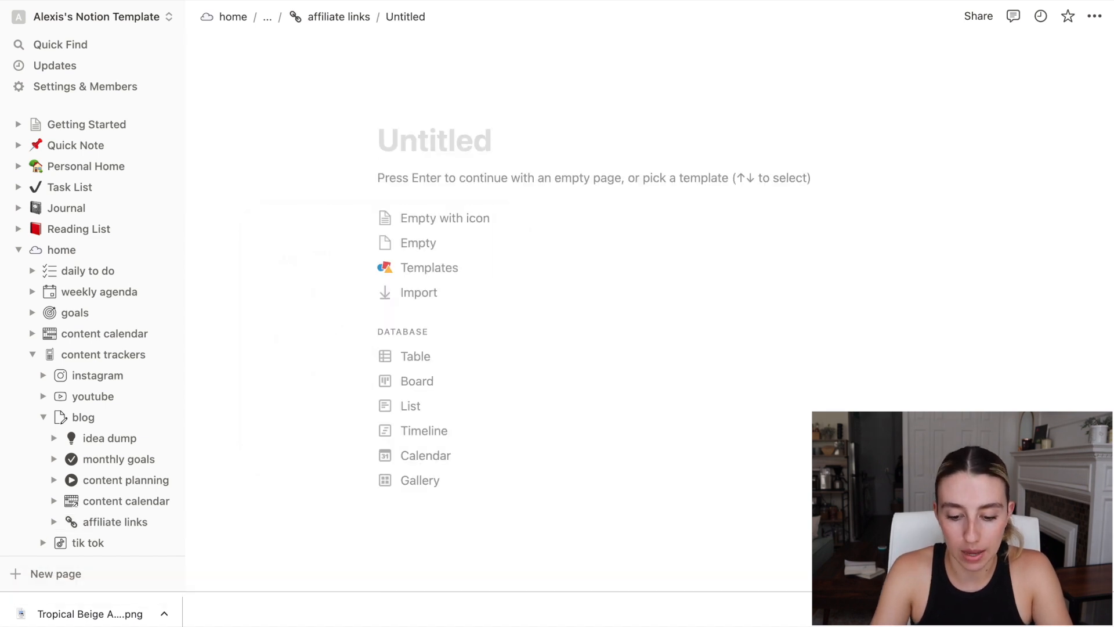
{"action": "type", "text": "affiliate income"}
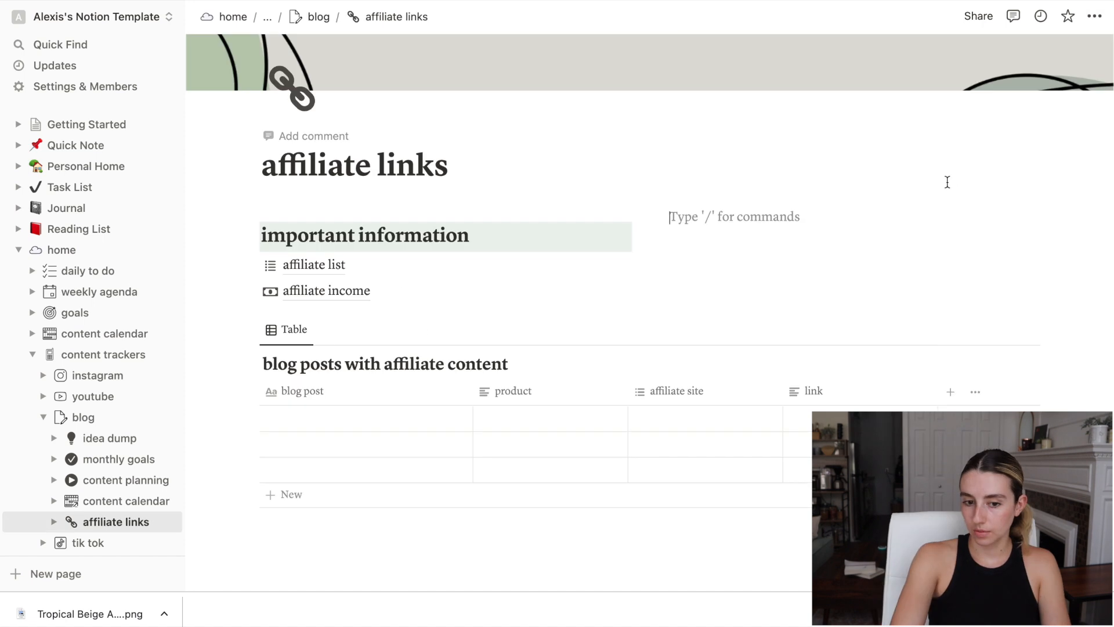
Add a new table database titled "monthly blog growth" below the goals section of the "blog" page
{"action": "left_click", "coordinate": [308, 13]}
{"action": "left_click", "coordinate": [239, 351]}
{"action": "type", "text": "table"}
{"action": "left_click", "coordinate": [355, 225]}
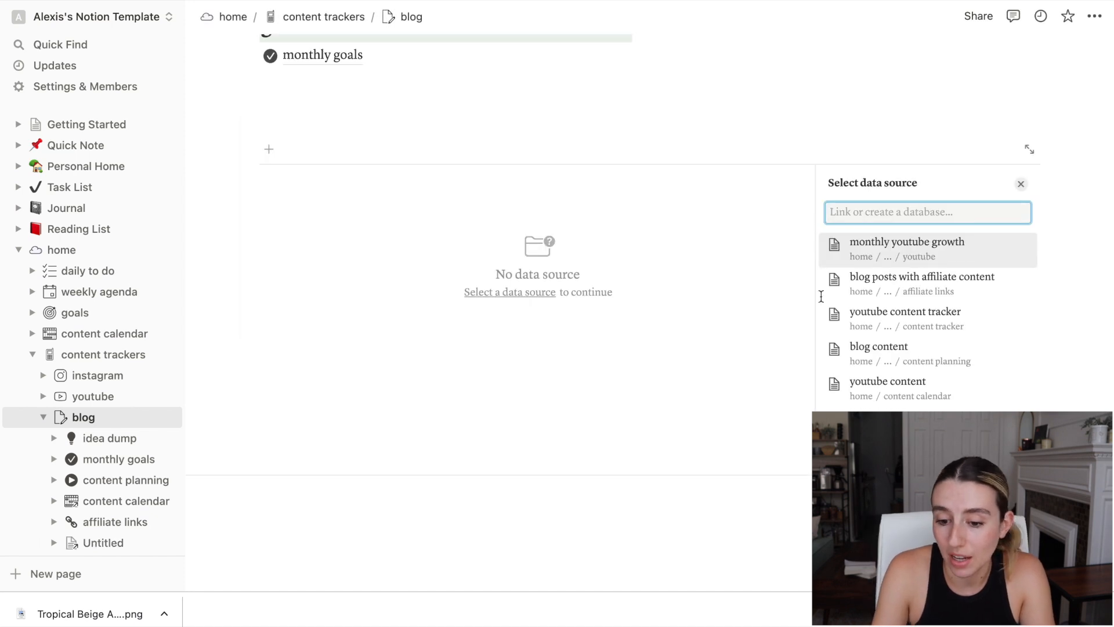
{"action": "left_click", "coordinate": [876, 459]}
{"action": "type", "text": "mone"}
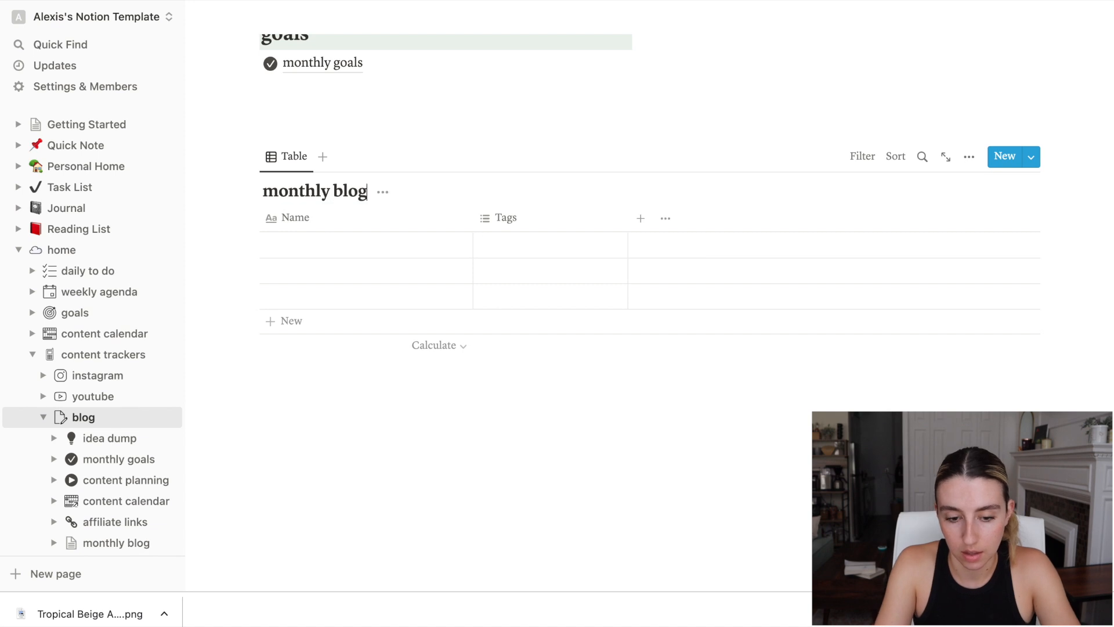
Fill the "tik tok" page with the account handle and a shaded "trackers" heading above "tik tok growth" and "tik tok planner" sub-pages
{"action": "scroll", "coordinate": [723, 524], "scroll_direction": "up", "scroll_amount": 8}
{"action": "left_click", "coordinate": [323, 16]}
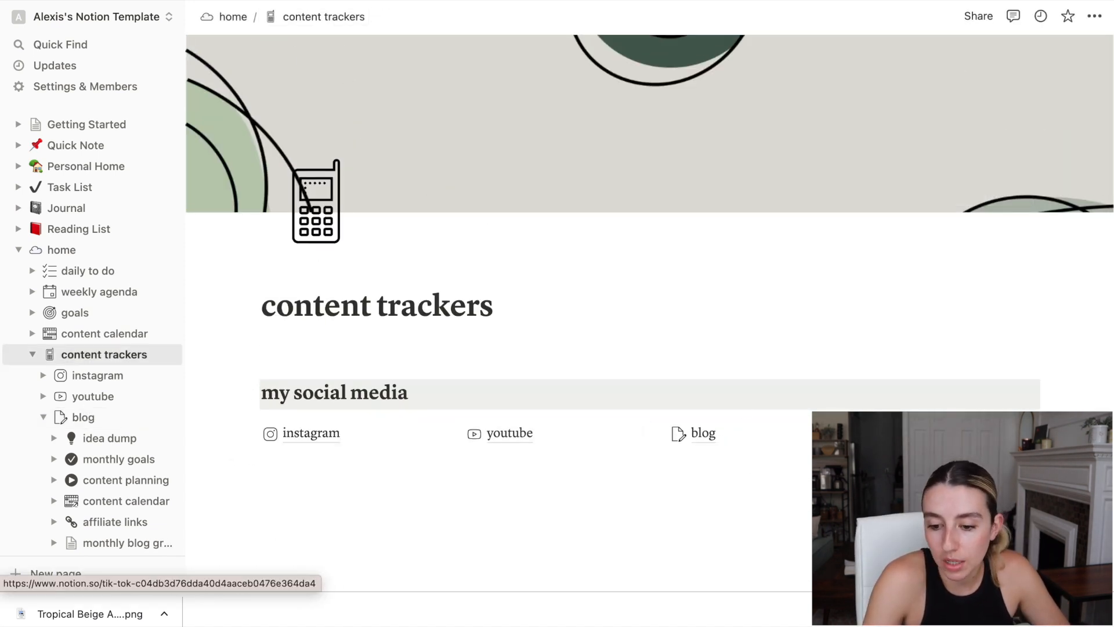
{"action": "left_click", "coordinate": [301, 447]}
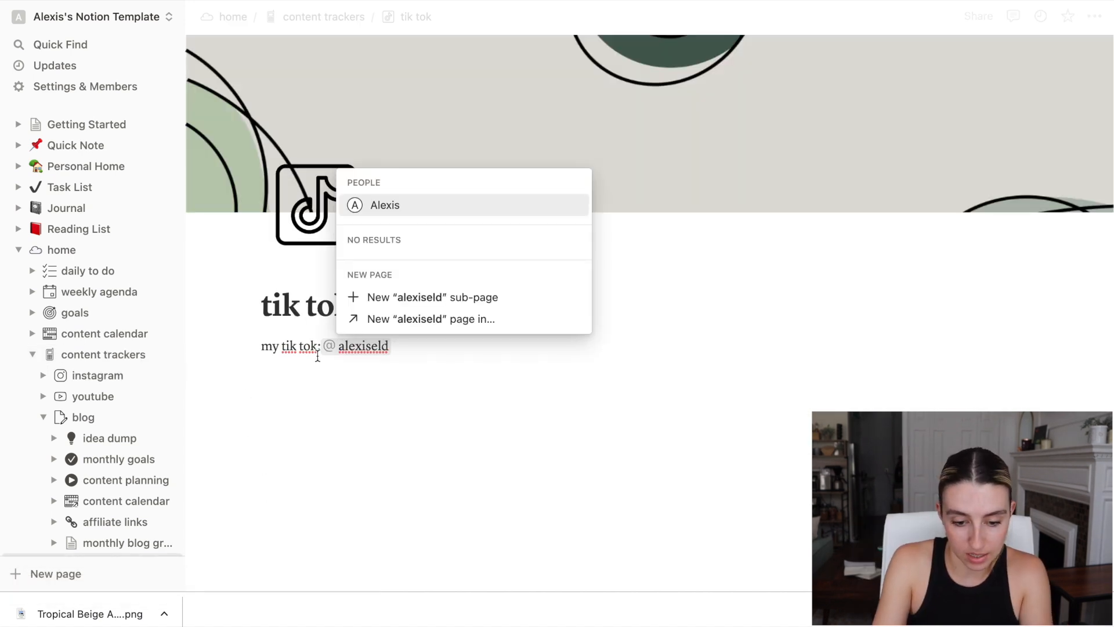
{"action": "left_click", "coordinate": [308, 374]}
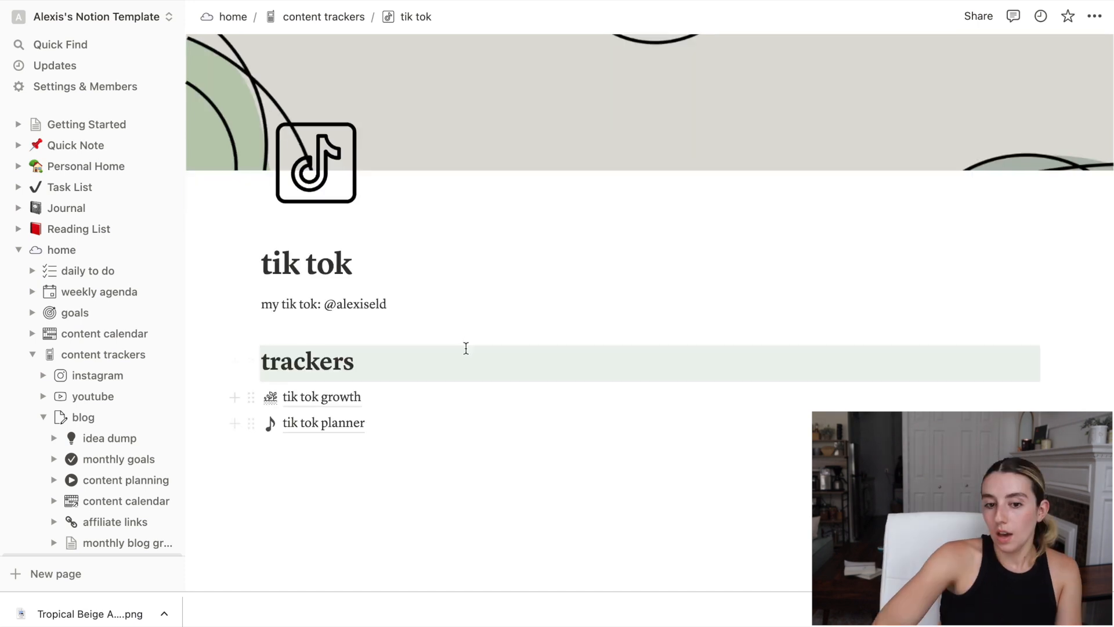
{"action": "scroll", "coordinate": [465, 348], "scroll_direction": "up", "scroll_amount": 2}
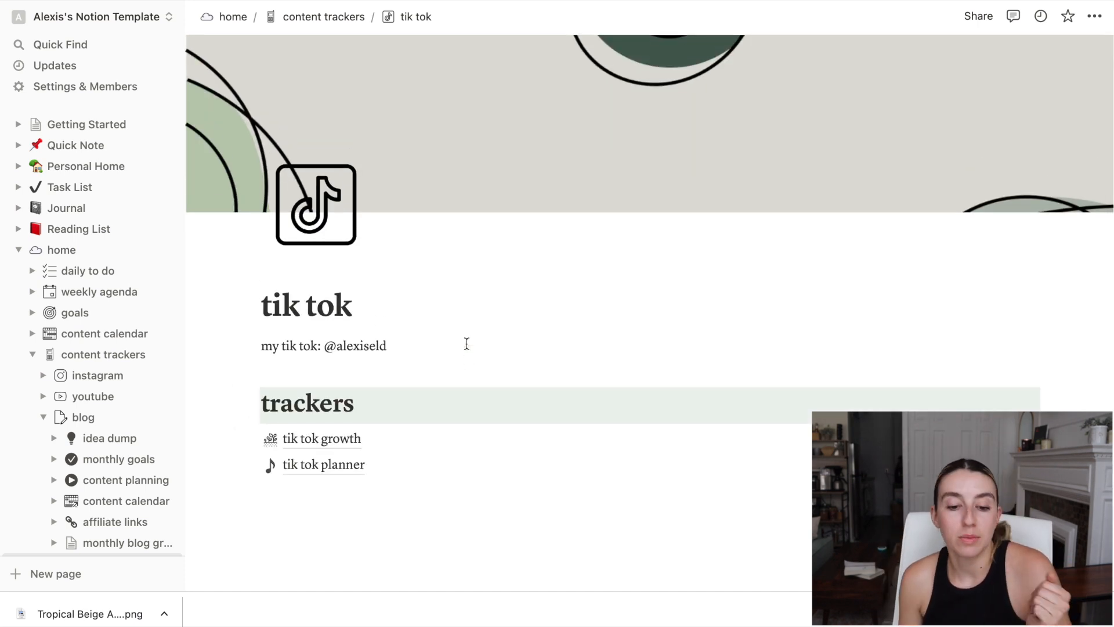
Collapse the "content trackers" page tree and return to the "home" page's list of sub-pages
{"action": "left_click", "coordinate": [81, 354]}
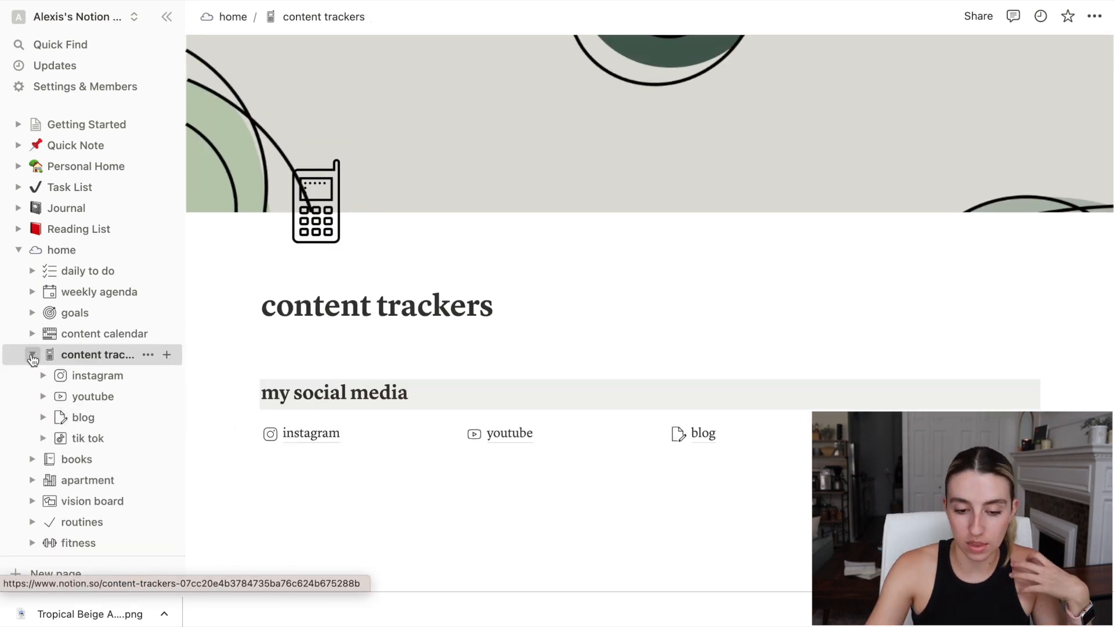
{"action": "left_click", "coordinate": [33, 354]}
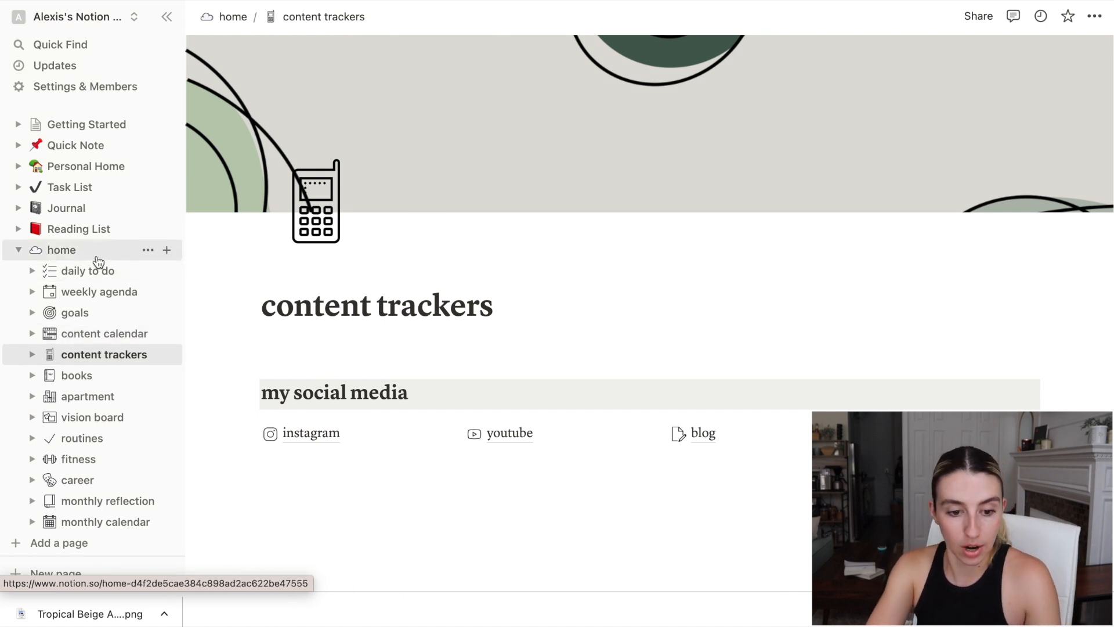
{"action": "left_click", "coordinate": [61, 249]}
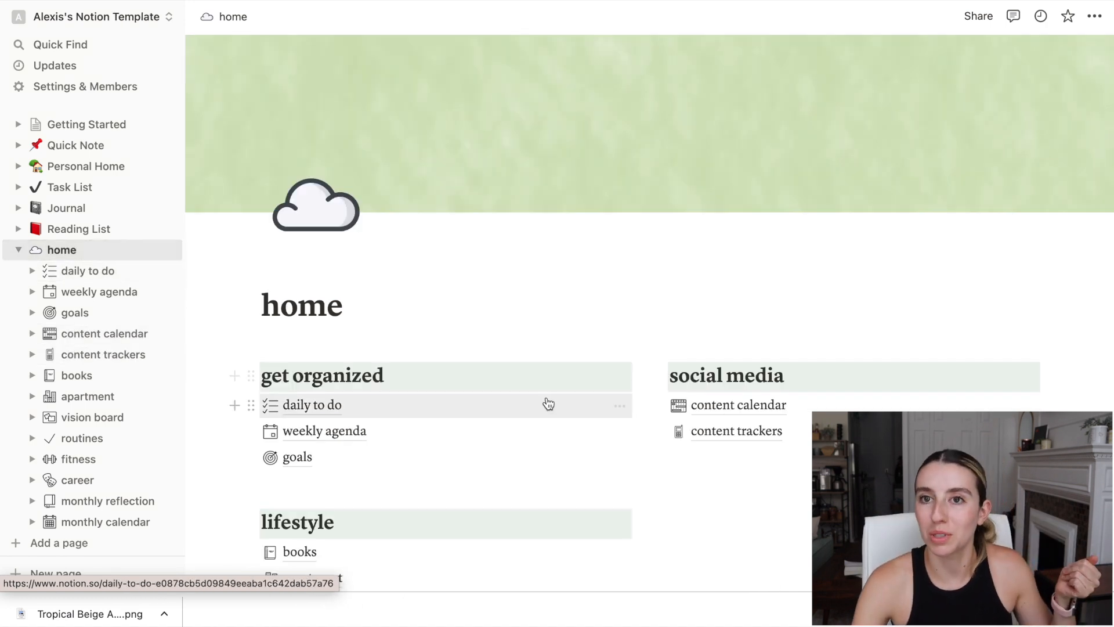
{"action": "scroll", "coordinate": [649, 314], "scroll_direction": "down", "scroll_amount": 1}
{"action": "scroll", "coordinate": [754, 426], "scroll_direction": "down", "scroll_amount": 2}
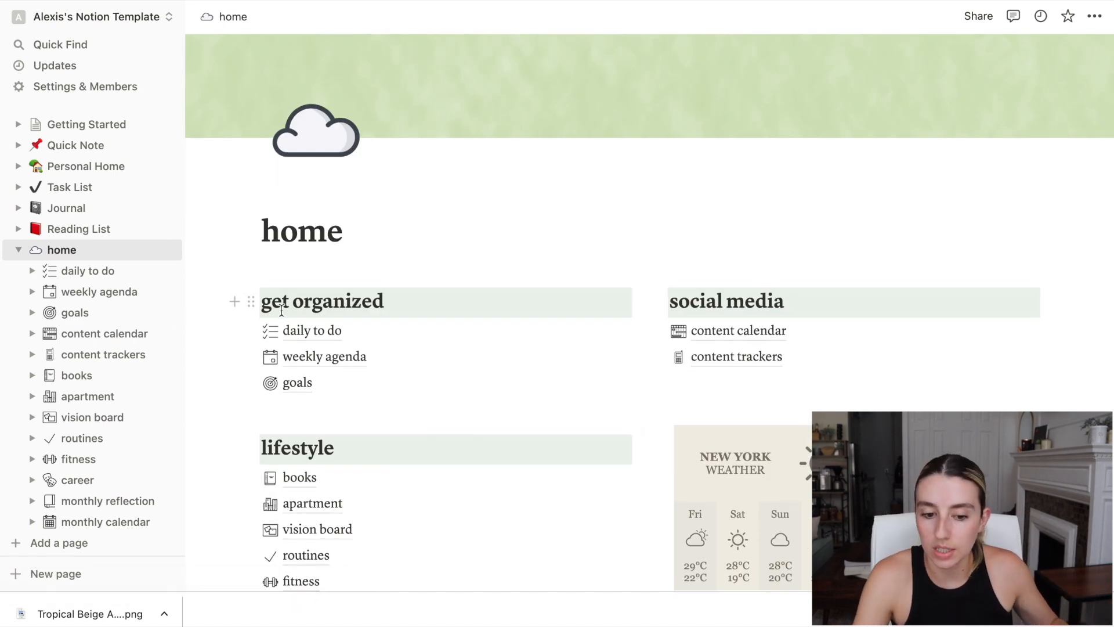
Add a shaded motivational quote about accomplishing goals and a new board database titled "long term goals" to the "long term goals" page
{"action": "left_click", "coordinate": [297, 383]}
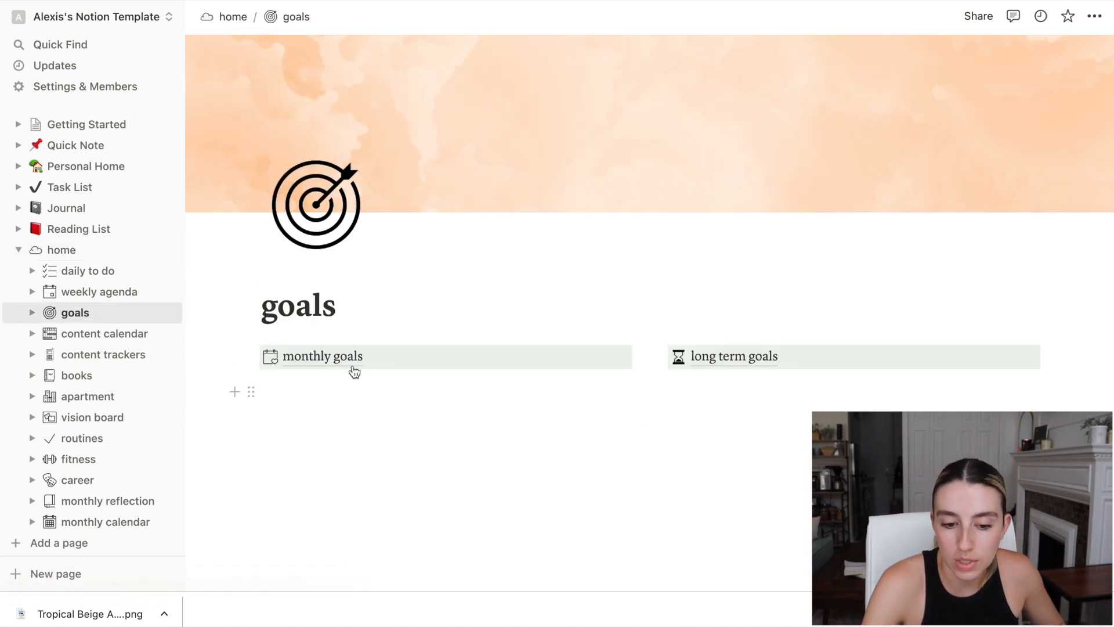
{"action": "left_click", "coordinate": [774, 355]}
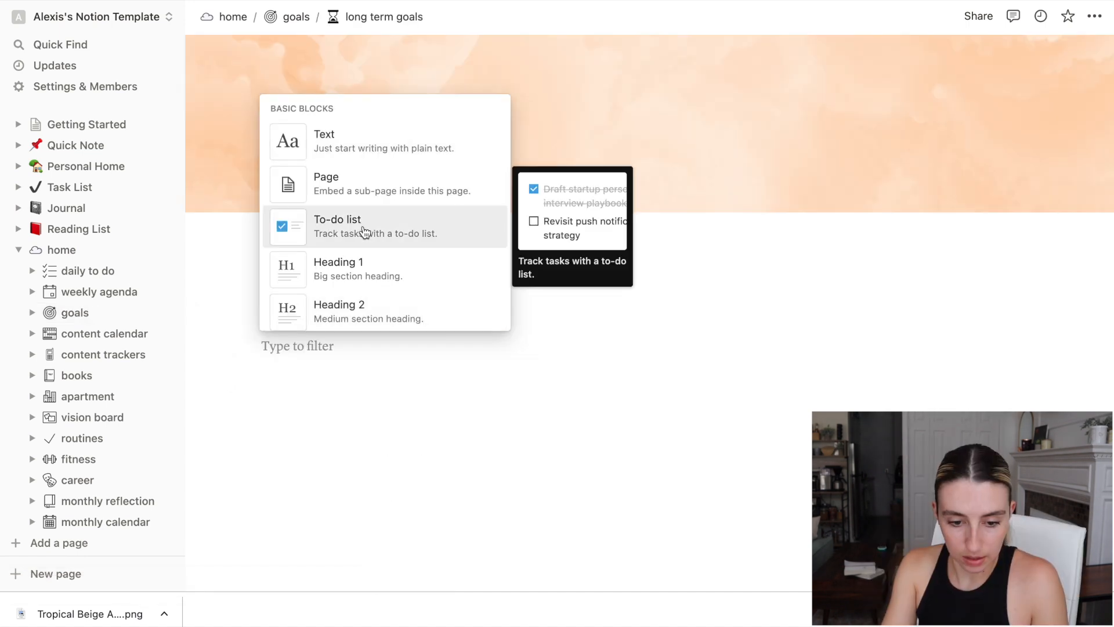
{"action": "scroll", "coordinate": [363, 228], "scroll_direction": "down", "scroll_amount": 2}
{"action": "type", "text": "board"}
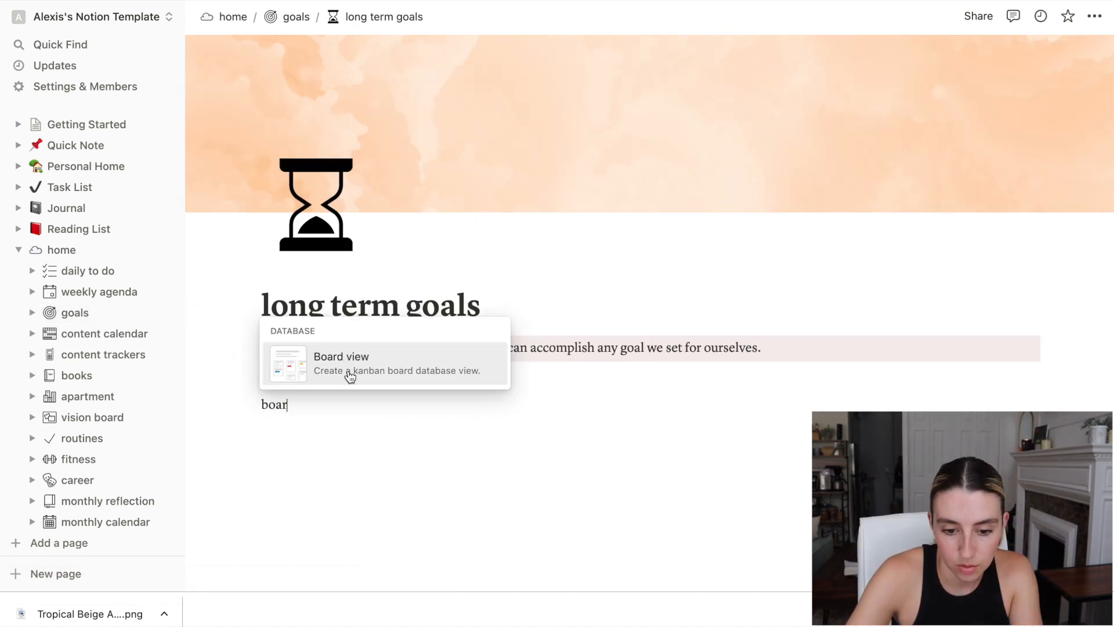
{"action": "left_click", "coordinate": [348, 366]}
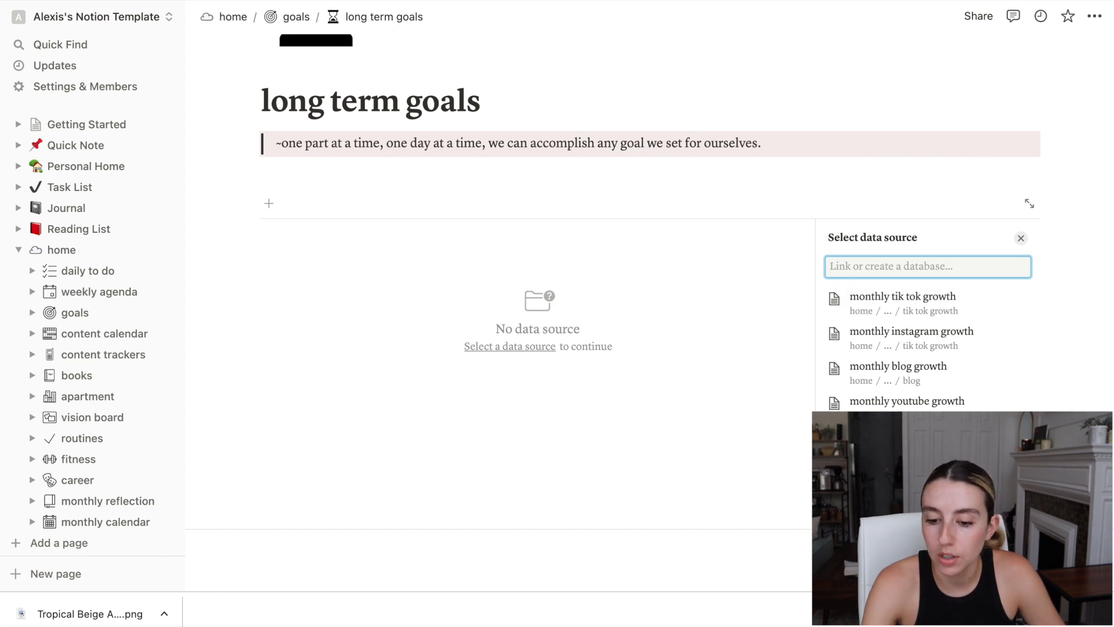
{"action": "type", "text": "long"}
{"action": "type", "text": " term goals"}
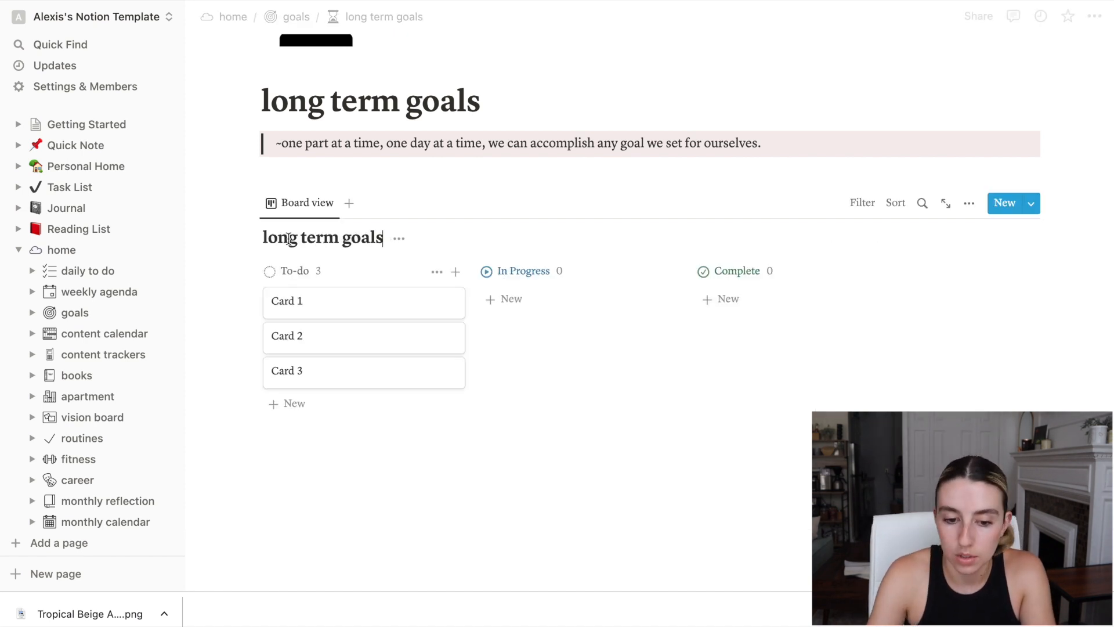
{"action": "scroll", "coordinate": [281, 269], "scroll_direction": "up", "scroll_amount": 3}
{"action": "left_click", "coordinate": [270, 425]}
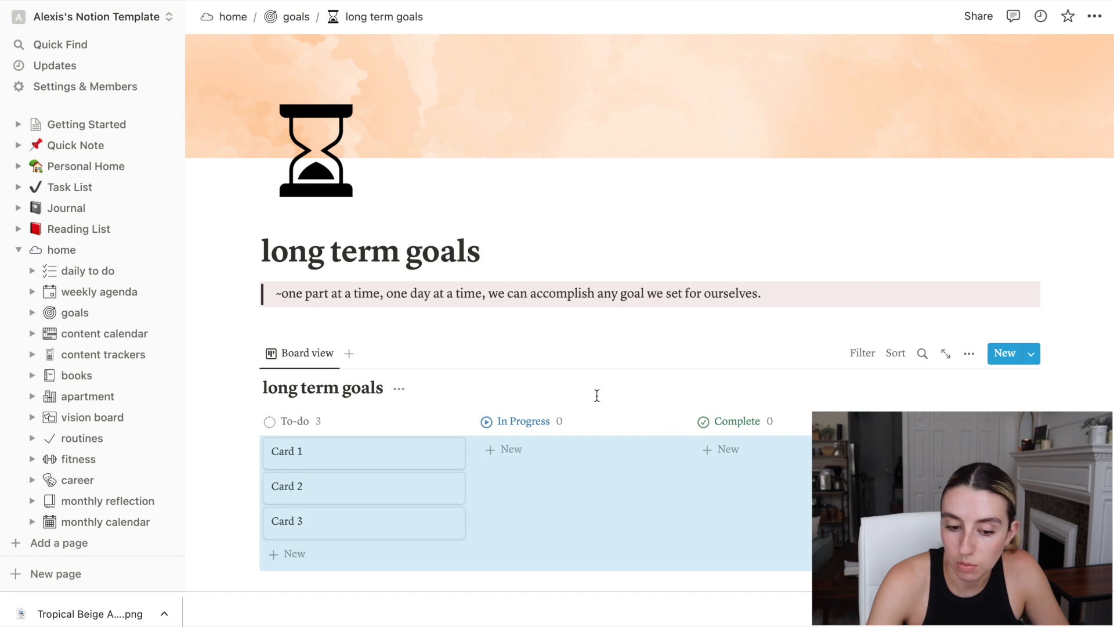
{"action": "left_click", "coordinate": [597, 398]}
{"action": "left_click", "coordinate": [342, 450]}
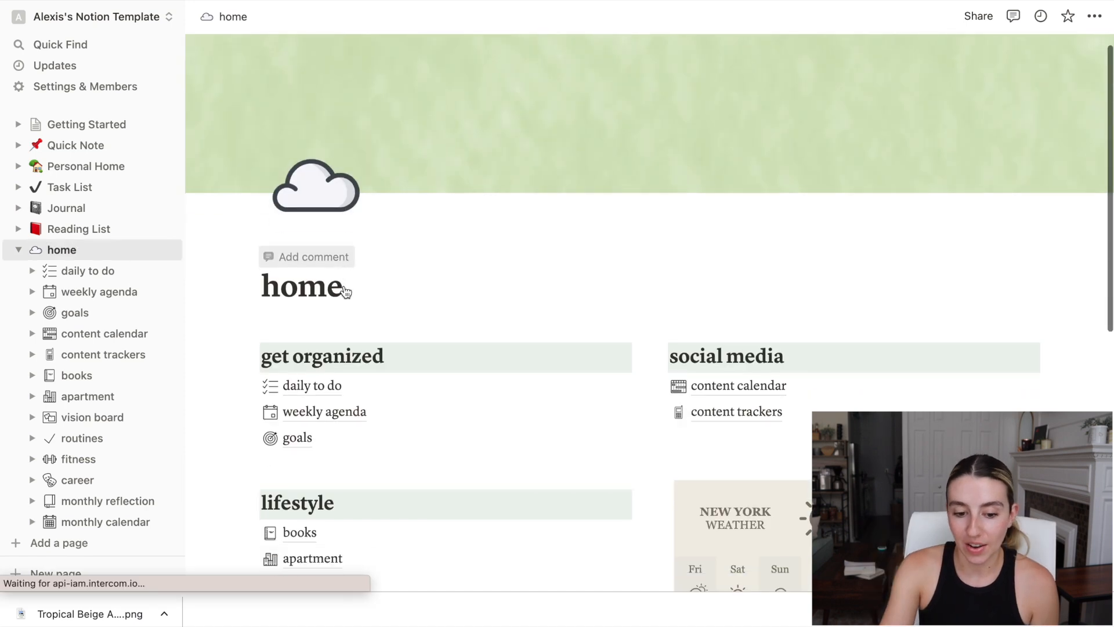
Replace the "books" page cover with an uploaded pale pink watercolor image and add the line "let's read."
{"action": "scroll", "coordinate": [345, 291], "scroll_direction": "down", "scroll_amount": 4}
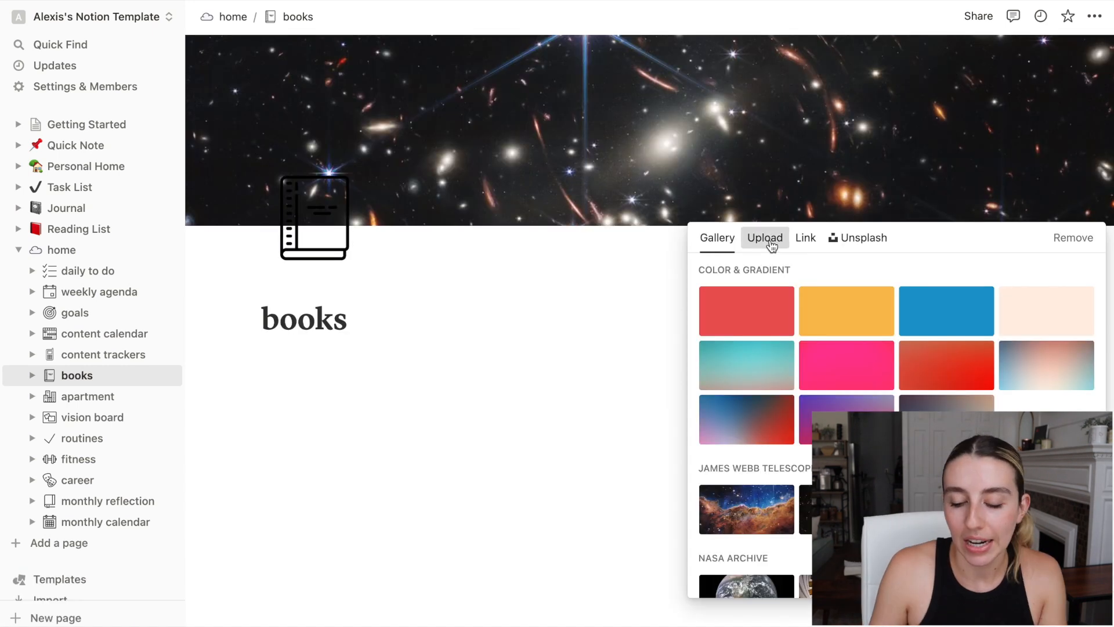
{"action": "left_click", "coordinate": [763, 236]}
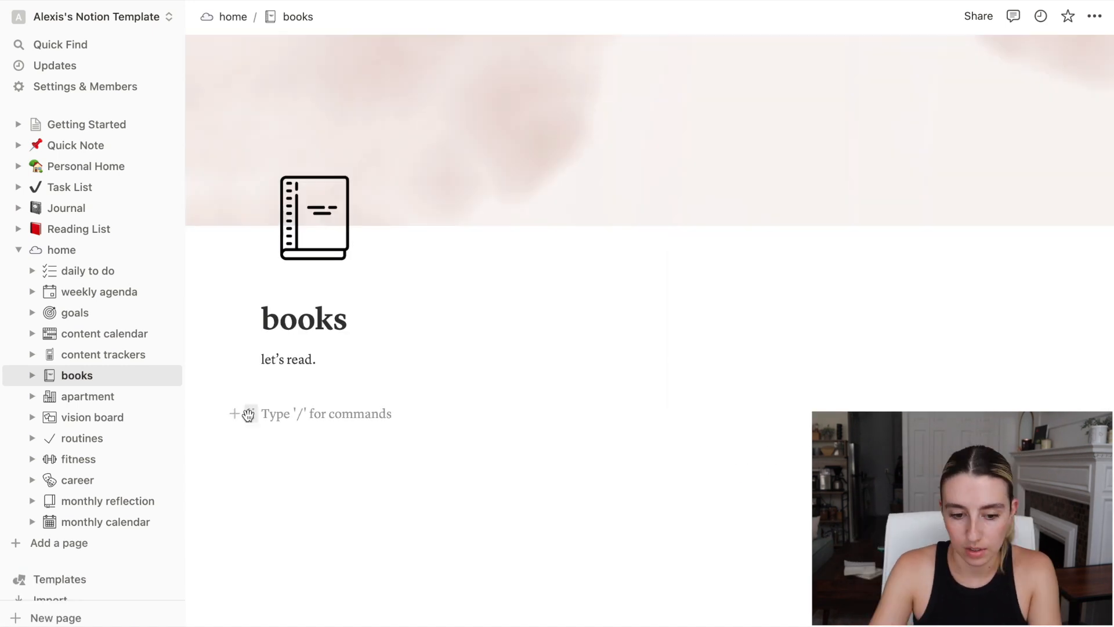
Add a "book recommendations" sub-page to "books" with serif font and full width, correcting the misspelled title
{"action": "left_click", "coordinate": [234, 413]}
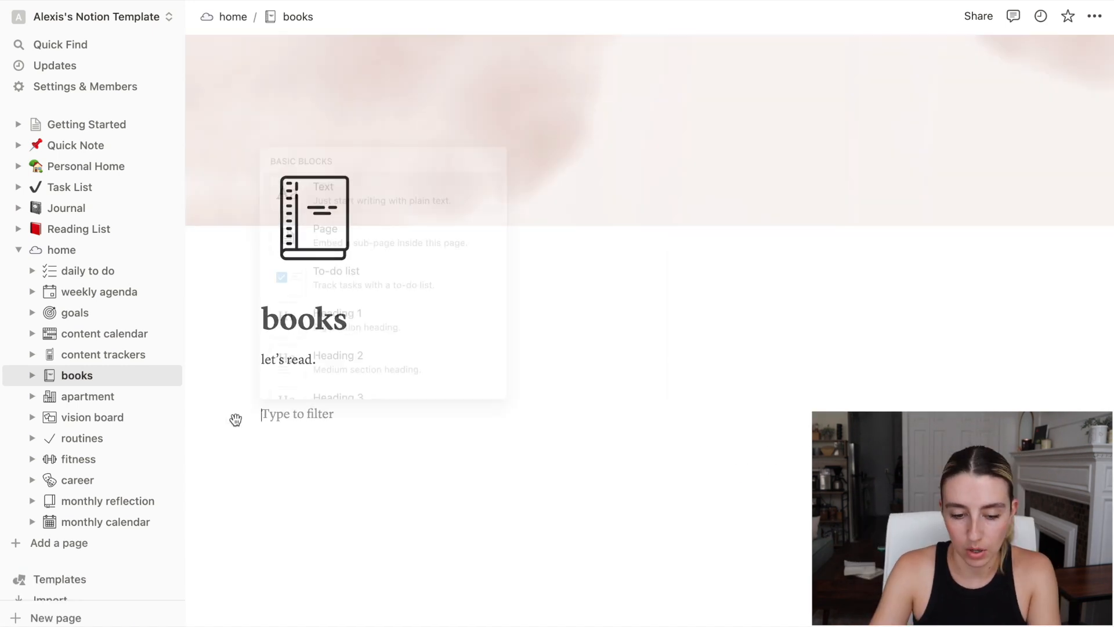
{"action": "left_click", "coordinate": [323, 238]}
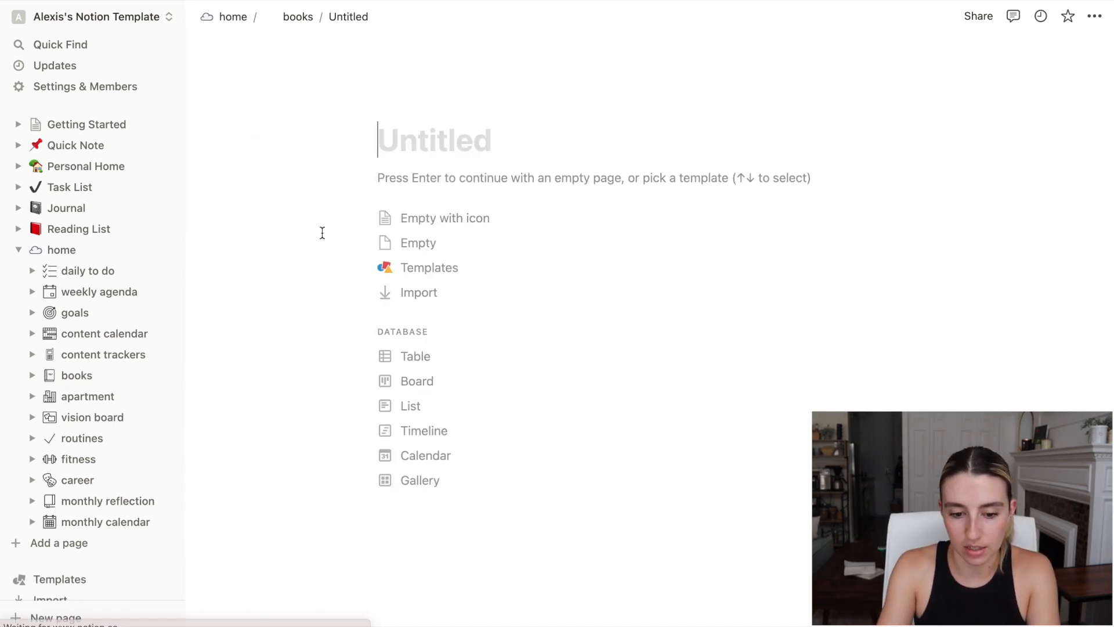
{"action": "type", "text": "book reccomendations"}
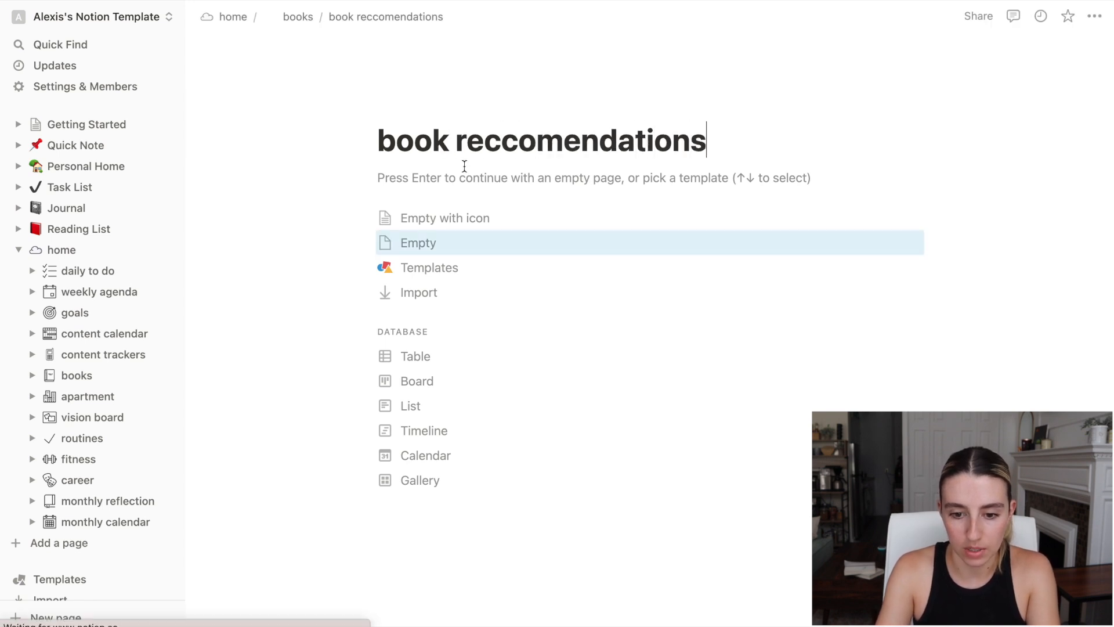
{"action": "right_click", "coordinate": [499, 137]}
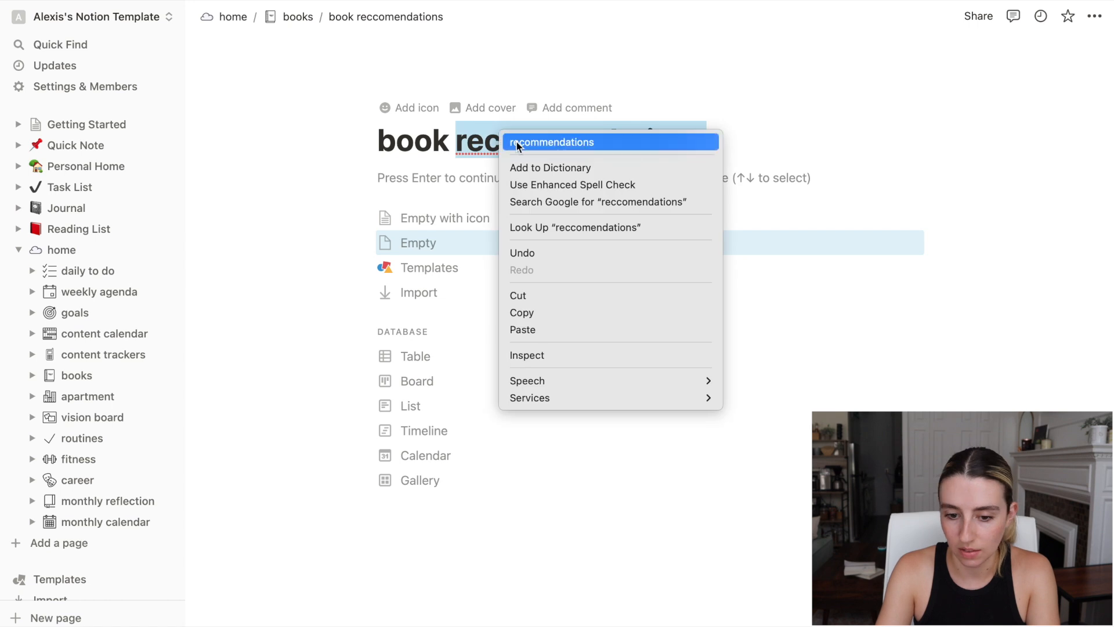
{"action": "left_click", "coordinate": [520, 145]}
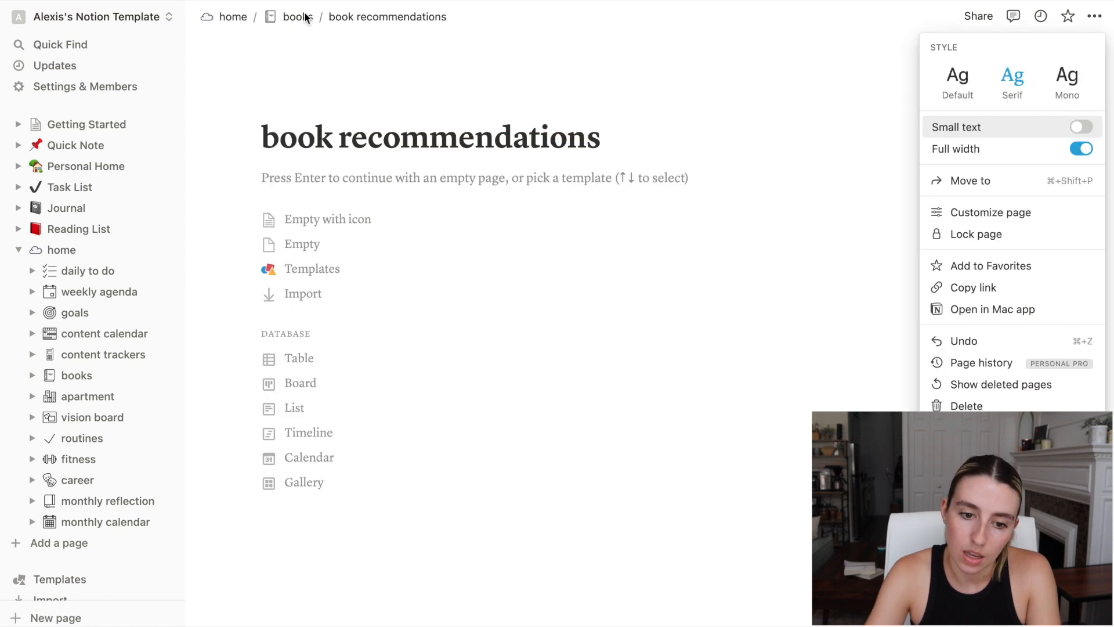
{"action": "left_click", "coordinate": [303, 16]}
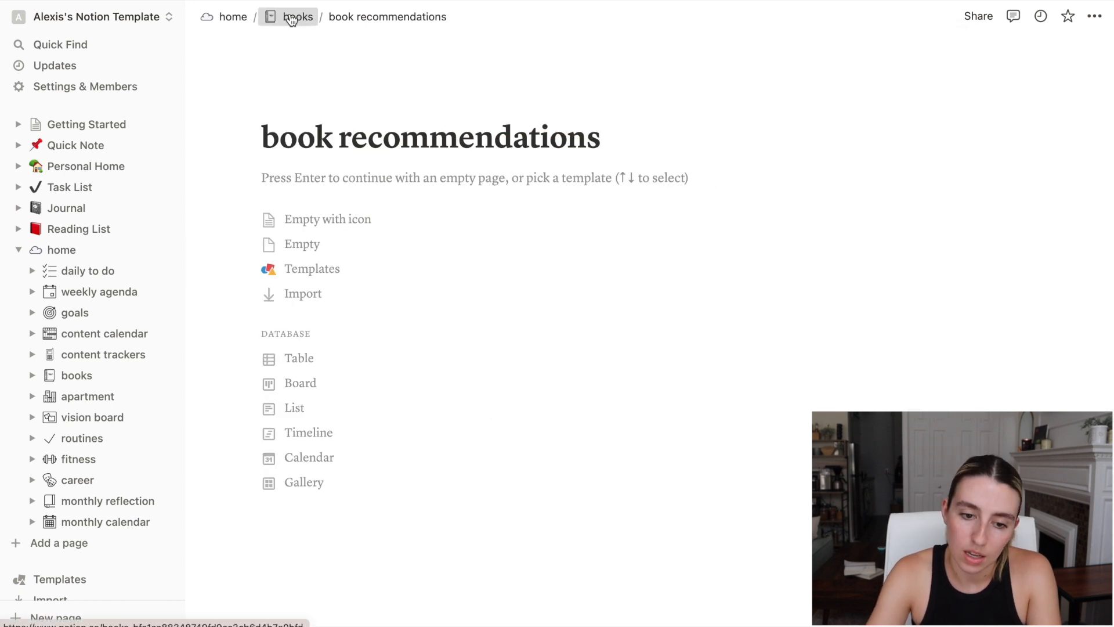
Add a "the bookshelf" sub-page to "books" with serif font and full width
{"action": "left_click", "coordinate": [289, 17]}
{"action": "left_click", "coordinate": [249, 416]}
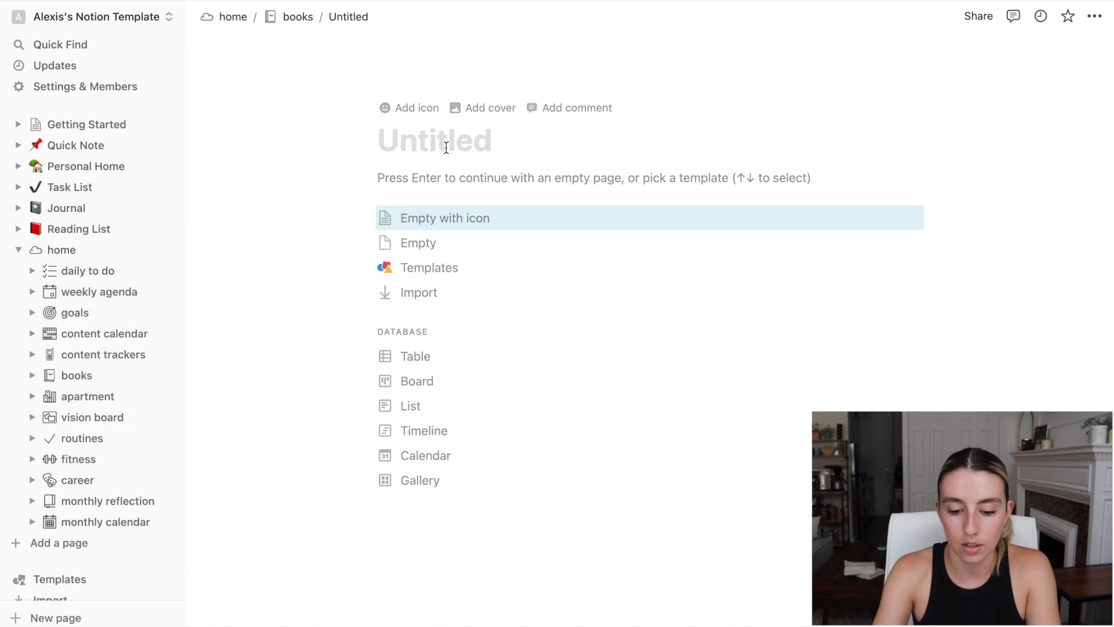
{"action": "type", "text": "the bookshelf"}
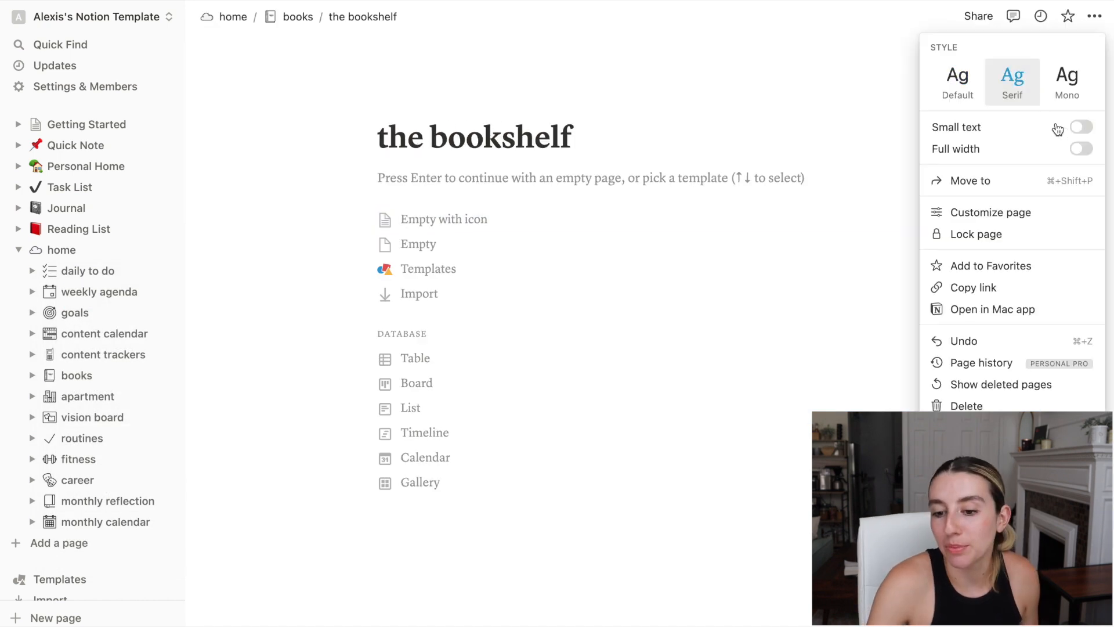
{"action": "left_click", "coordinate": [1082, 148]}
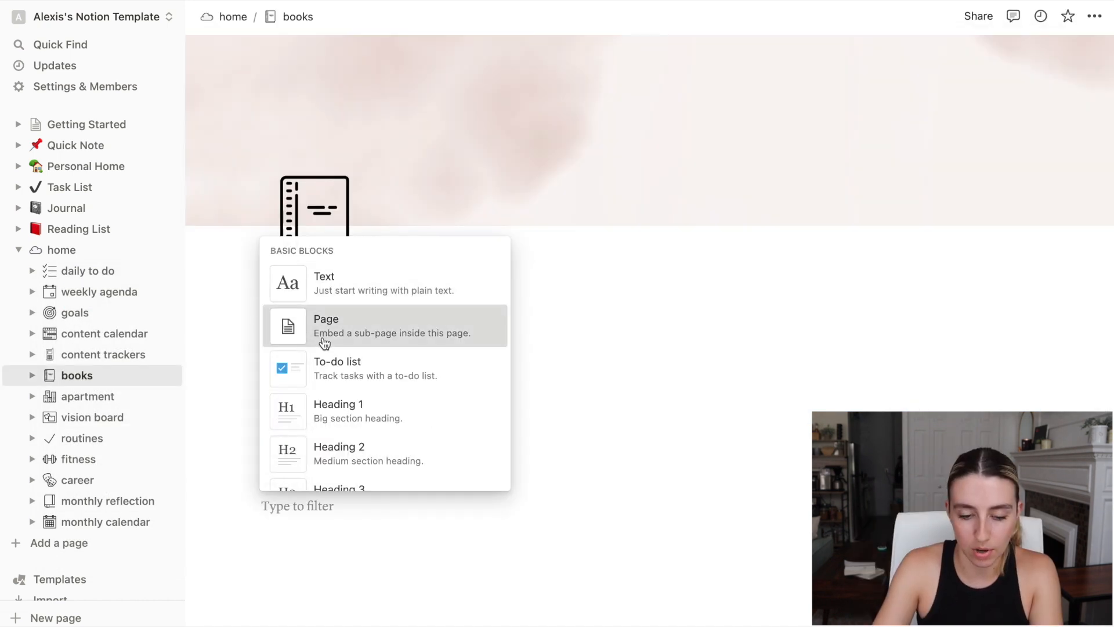
Add a "book club" sub-page to "books" with serif font, full width and a dark bookmark icon, and return to "books"
{"action": "left_click", "coordinate": [323, 337]}
{"action": "type", "text": "n"}
{"action": "key", "text": "BackSpace"}
{"action": "type", "text": "book club"}
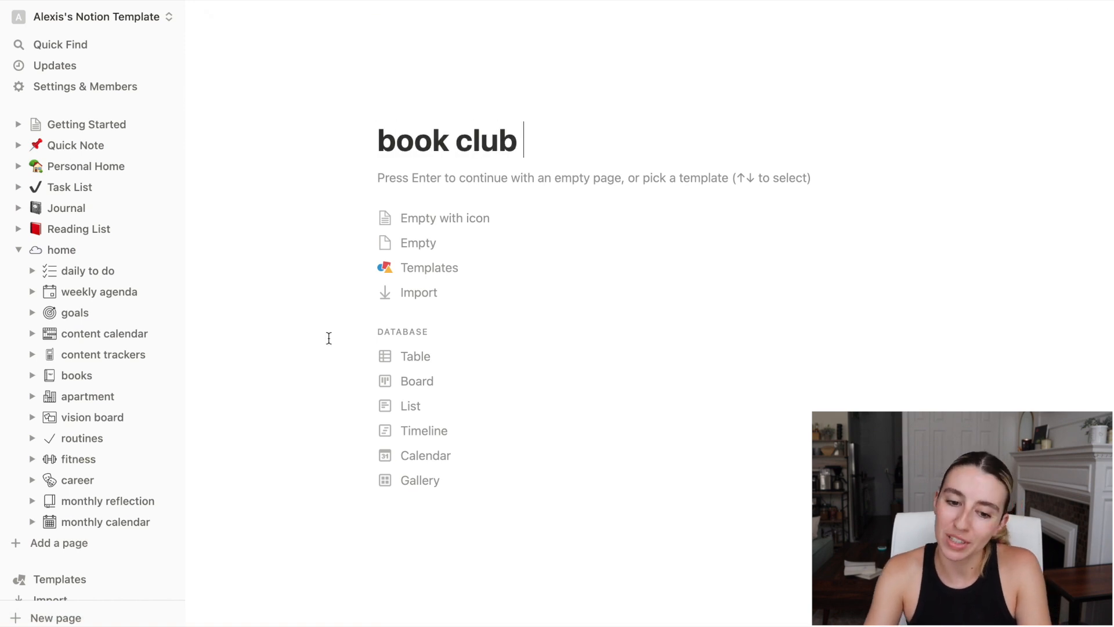
{"action": "left_click", "coordinate": [1094, 16]}
{"action": "left_click", "coordinate": [1011, 82]}
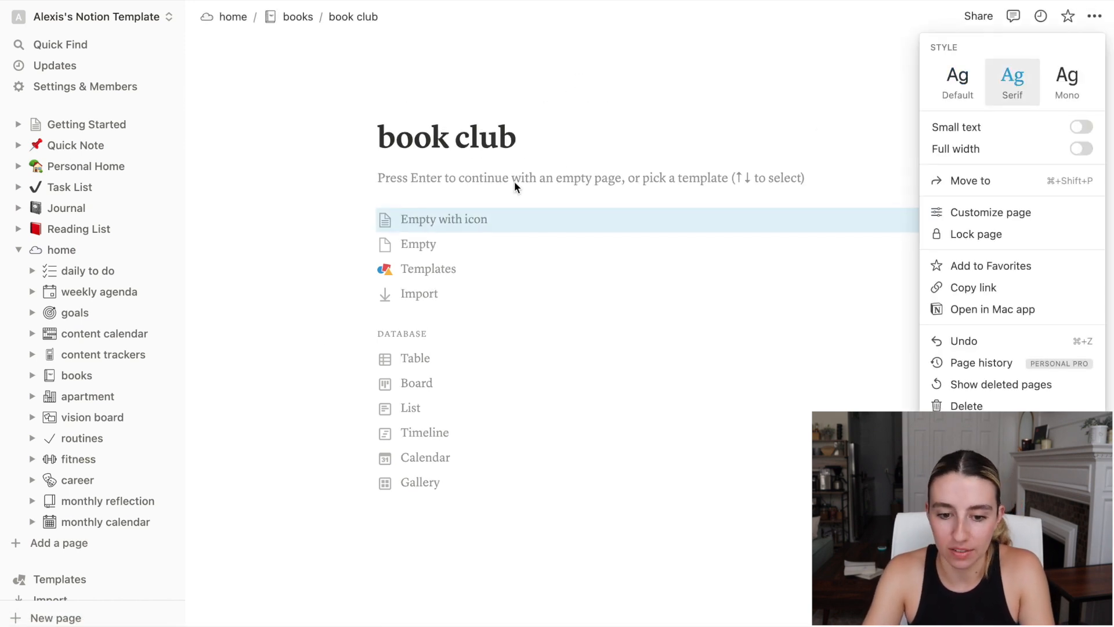
{"action": "left_click", "coordinate": [498, 165]}
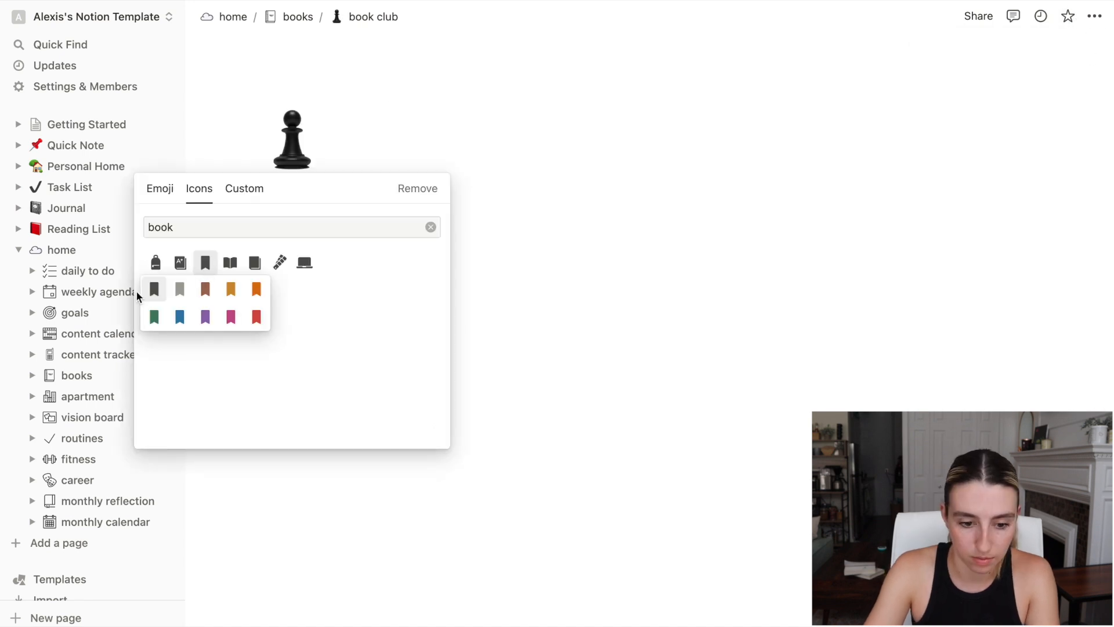
{"action": "left_click", "coordinate": [153, 289]}
{"action": "left_click", "coordinate": [281, 19]}
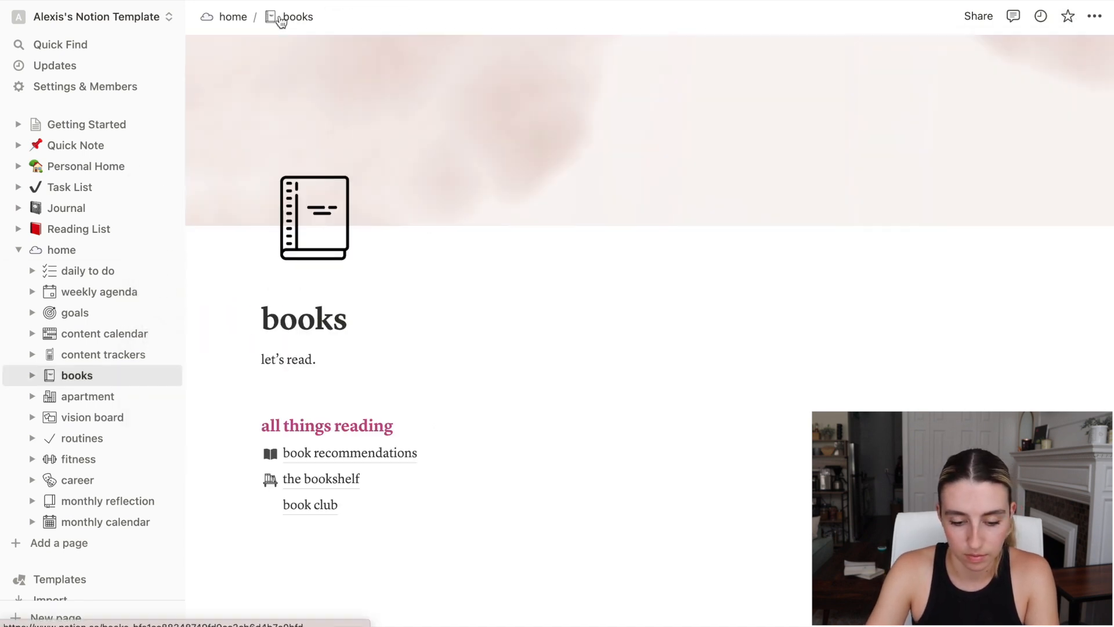
Open the "book recommendations" page and insert a table database on it
{"action": "left_click", "coordinate": [316, 453]}
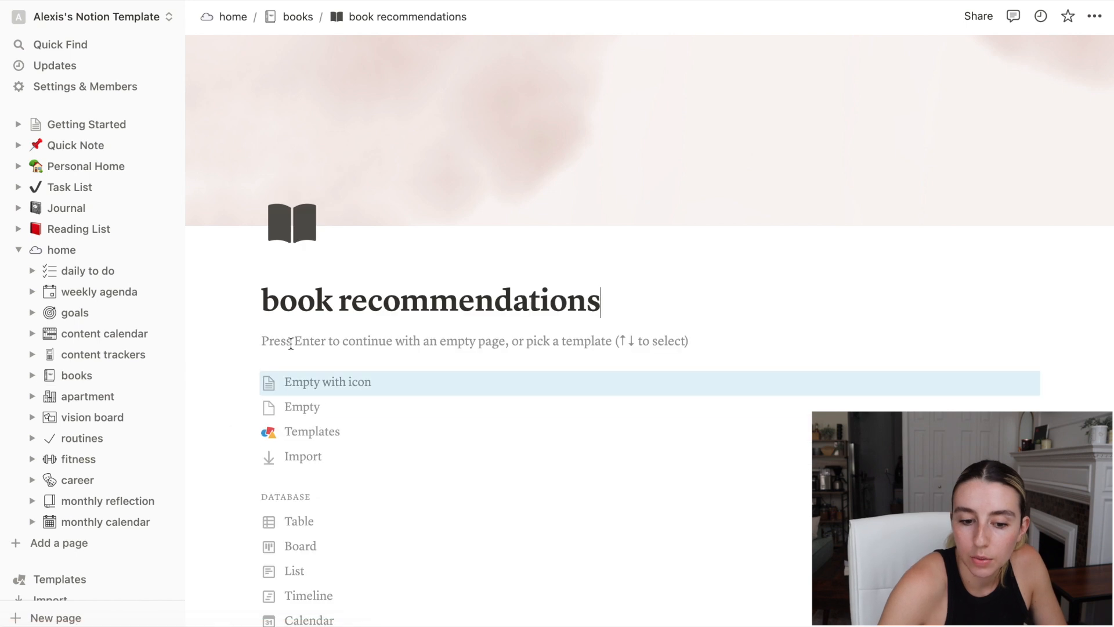
{"action": "left_click", "coordinate": [284, 335]}
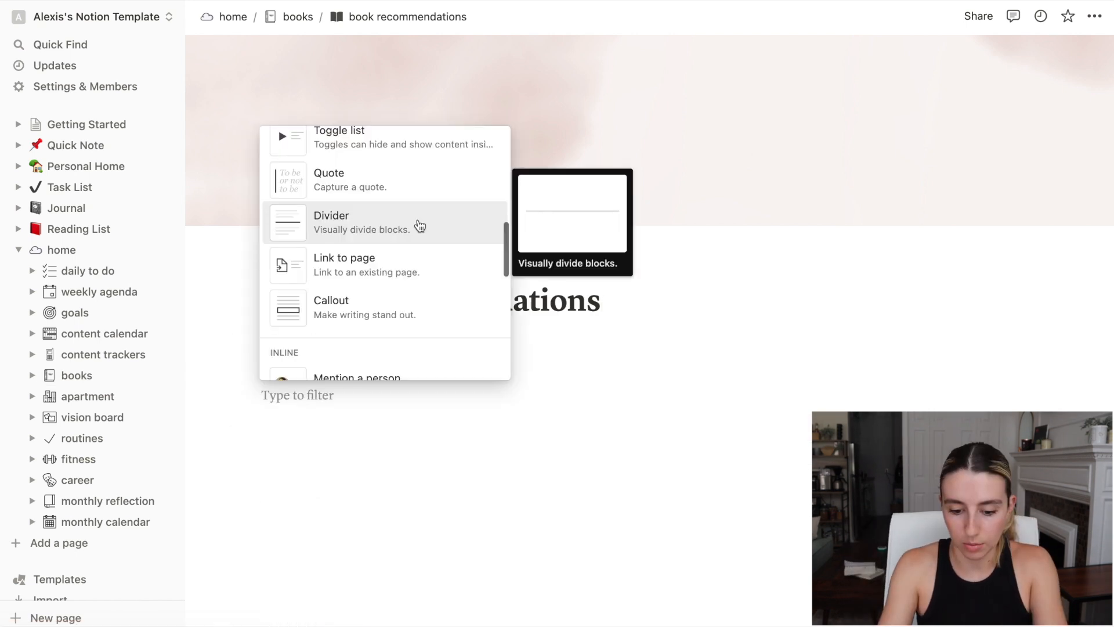
{"action": "type", "text": "table"}
{"action": "left_click", "coordinate": [363, 211]}
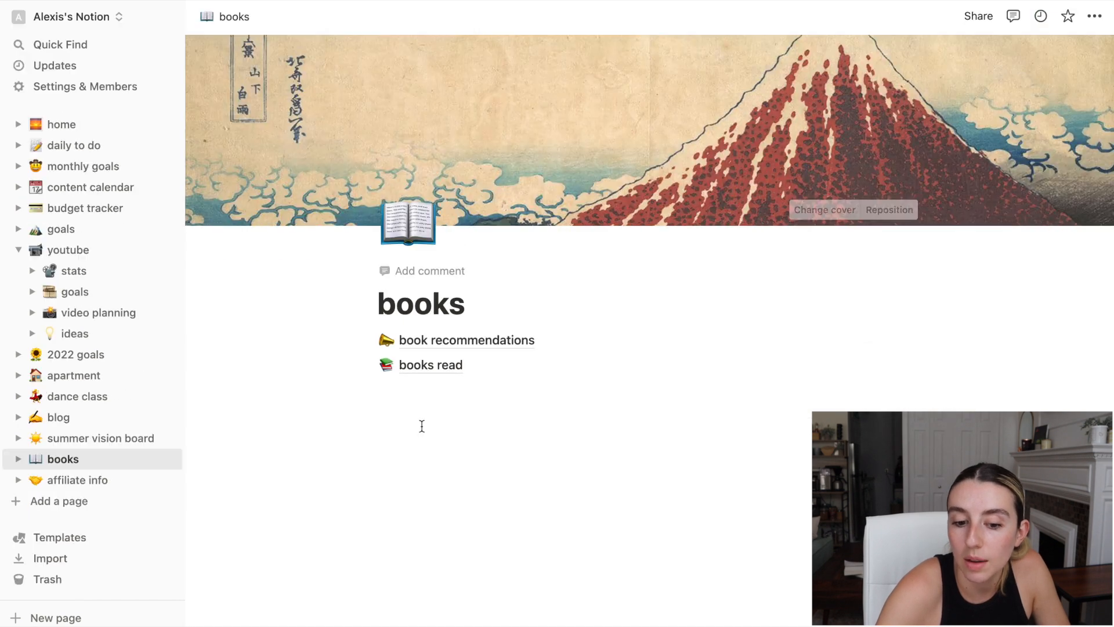
Check the old "books read" page and insert a "books i have read" table on "the bookshelf" with title, genre, date finished and notes columns
{"action": "left_click", "coordinate": [430, 368]}
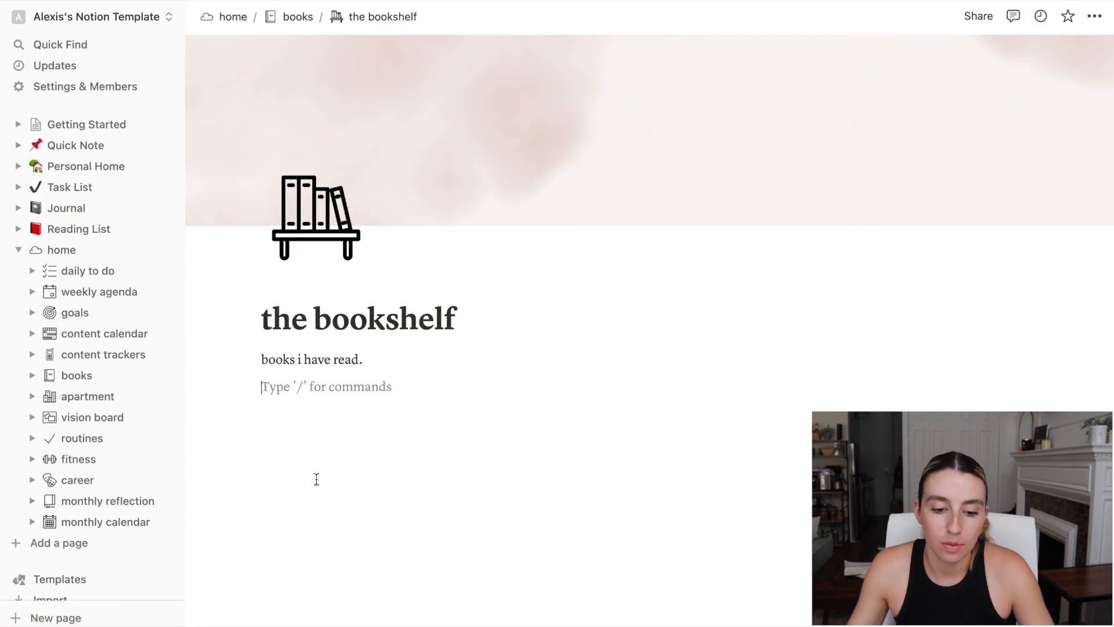
{"action": "left_click", "coordinate": [239, 387]}
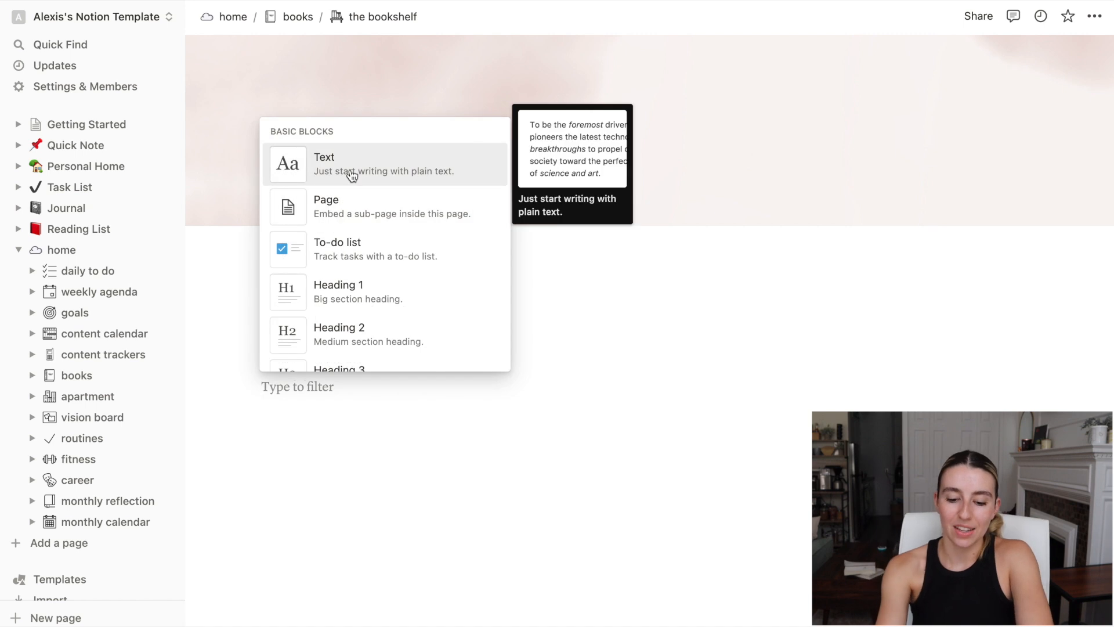
{"action": "type", "text": "table"}
{"action": "left_click", "coordinate": [353, 288]}
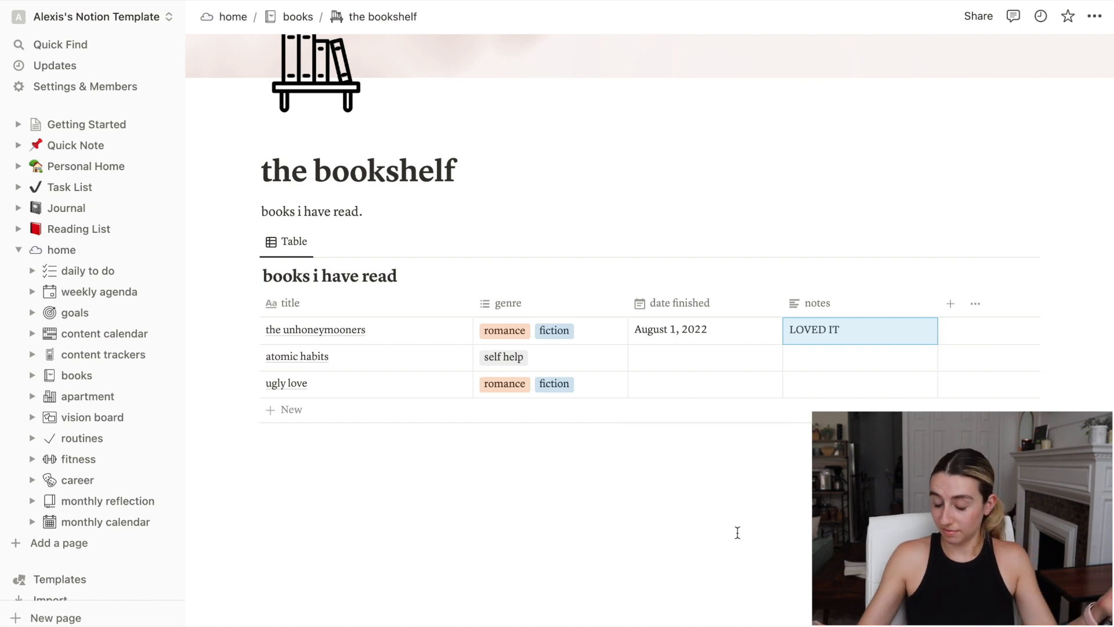
Open the "apartment" page from home and format the line "home sweet home." in bold with a pink background
{"action": "left_click", "coordinate": [233, 16]}
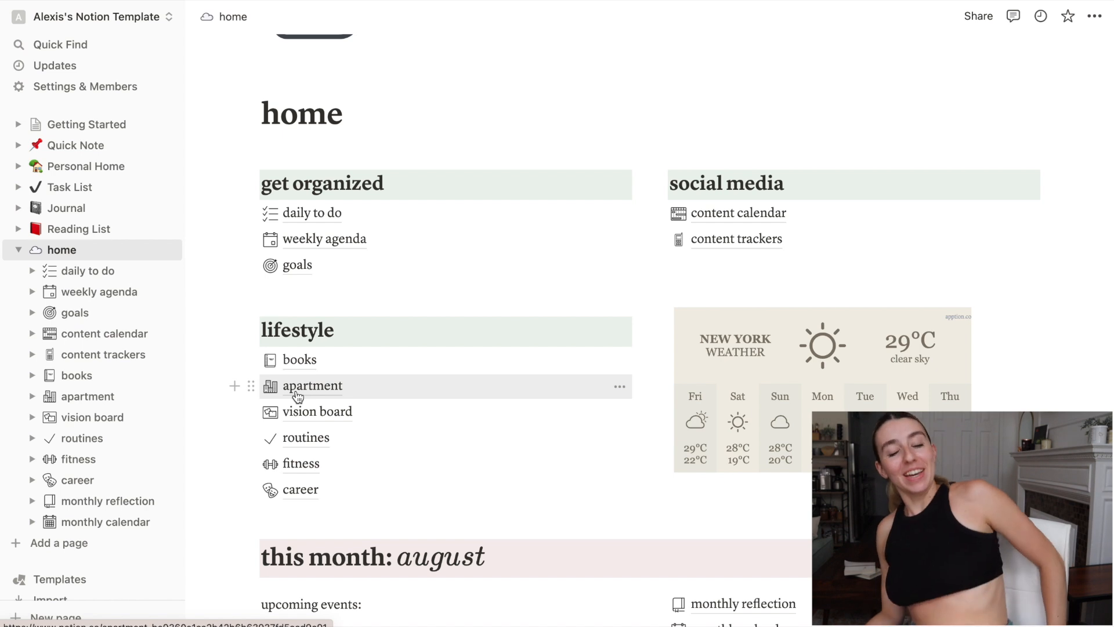
{"action": "left_click", "coordinate": [298, 393]}
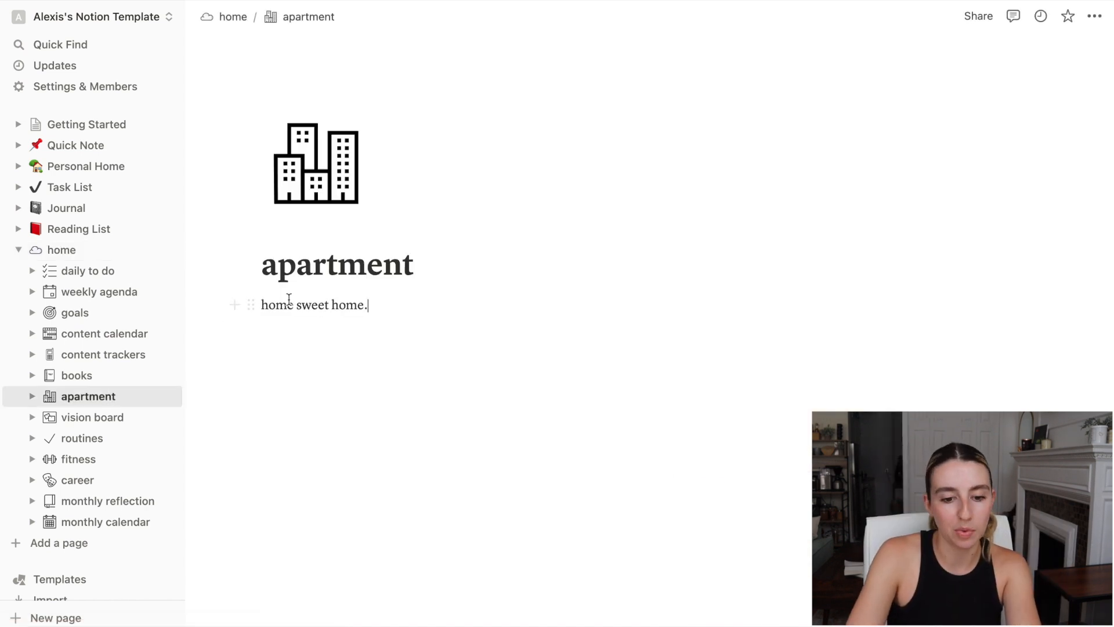
{"action": "triple_click", "coordinate": [286, 303]}
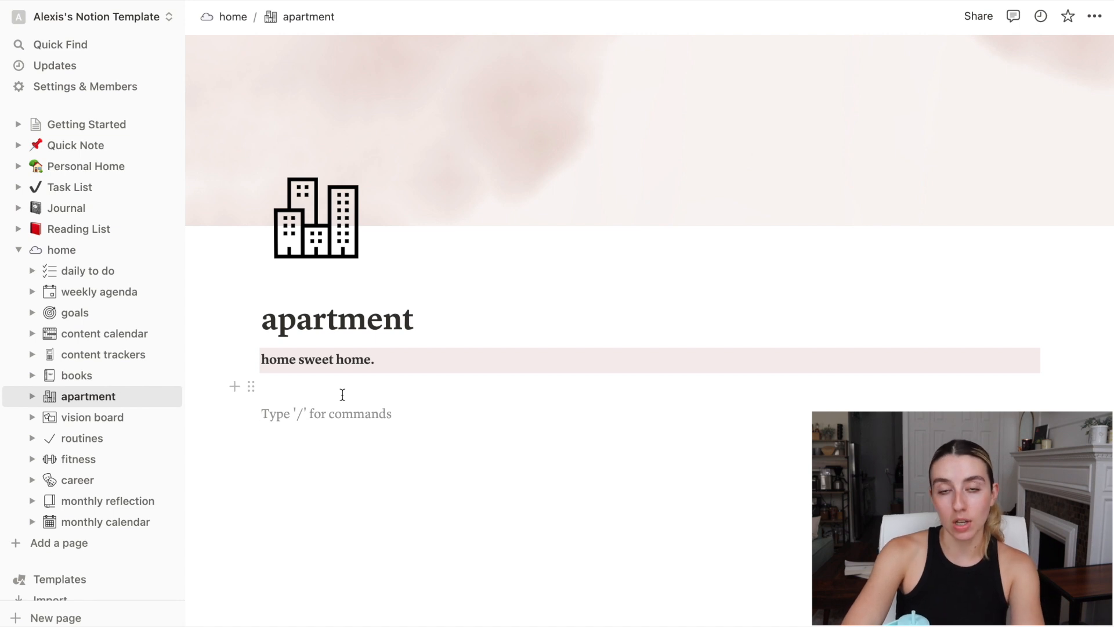
{"action": "key", "text": "super+v"}
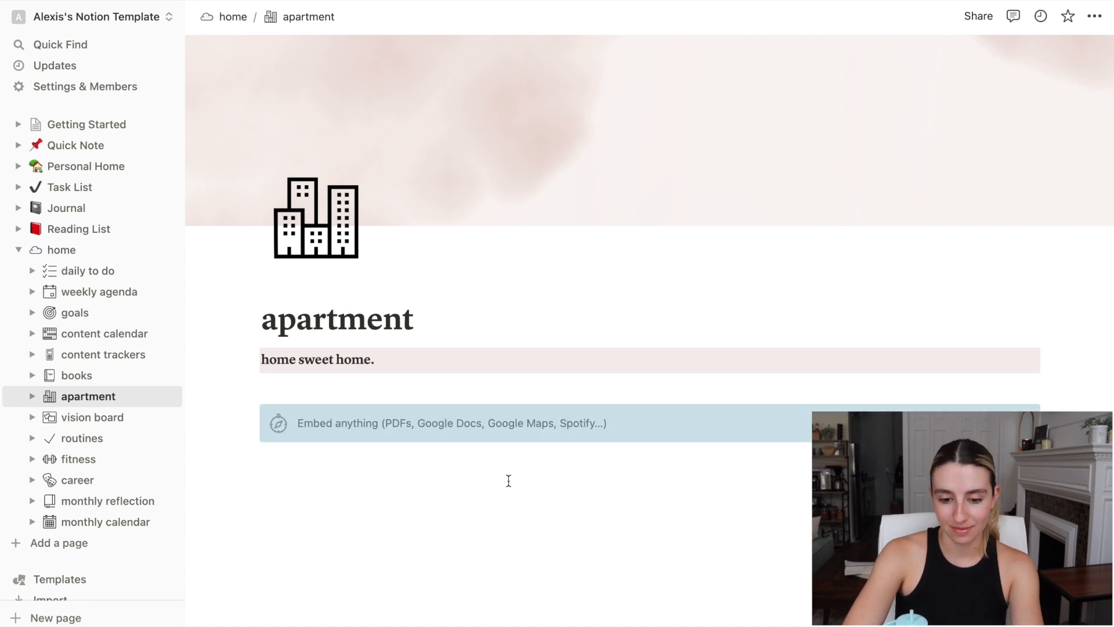
{"action": "scroll", "coordinate": [508, 486], "scroll_direction": "down", "scroll_amount": 1}
{"action": "scroll", "coordinate": [508, 486], "scroll_direction": "down", "scroll_amount": 2}
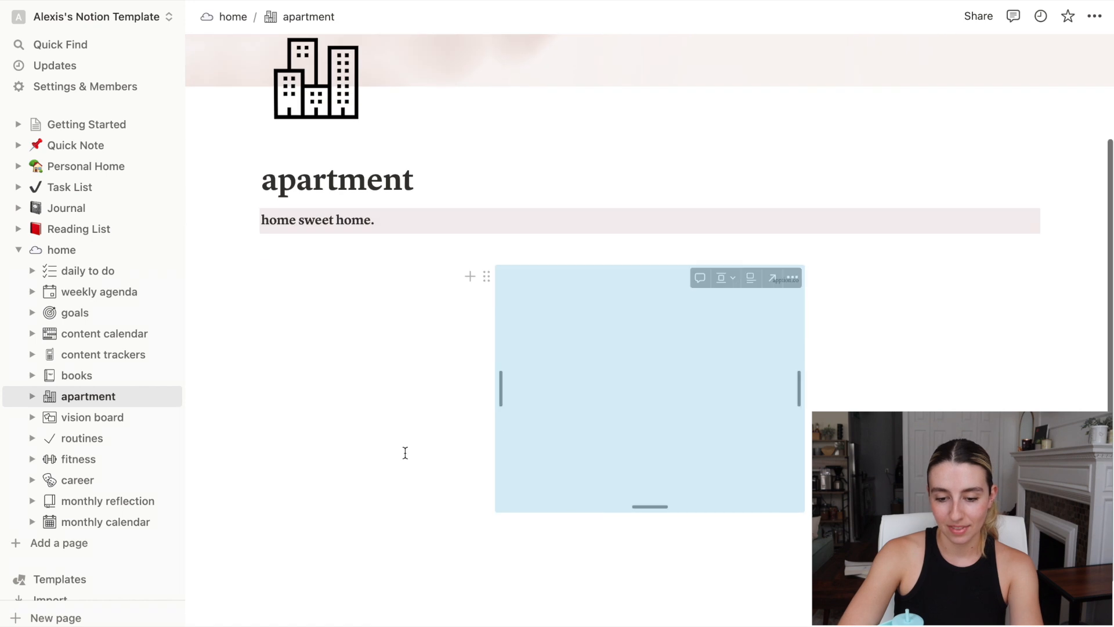
{"action": "left_click", "coordinate": [405, 453]}
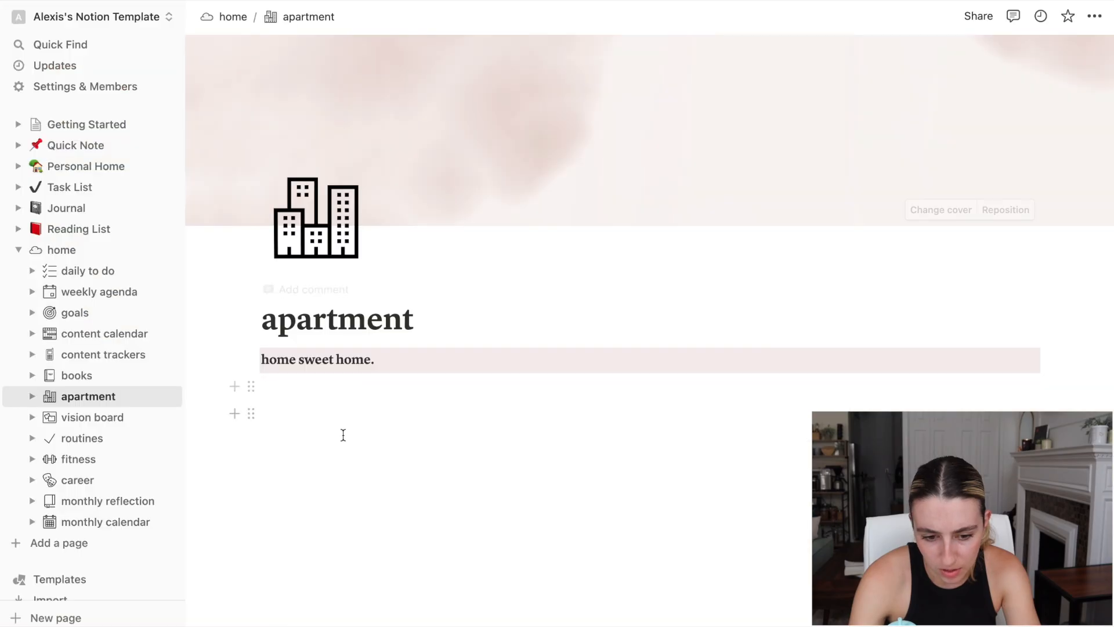
Embed the "studio apartment inspo" board below the "home sweet home." line from the copied link
{"action": "key", "text": "super+v"}
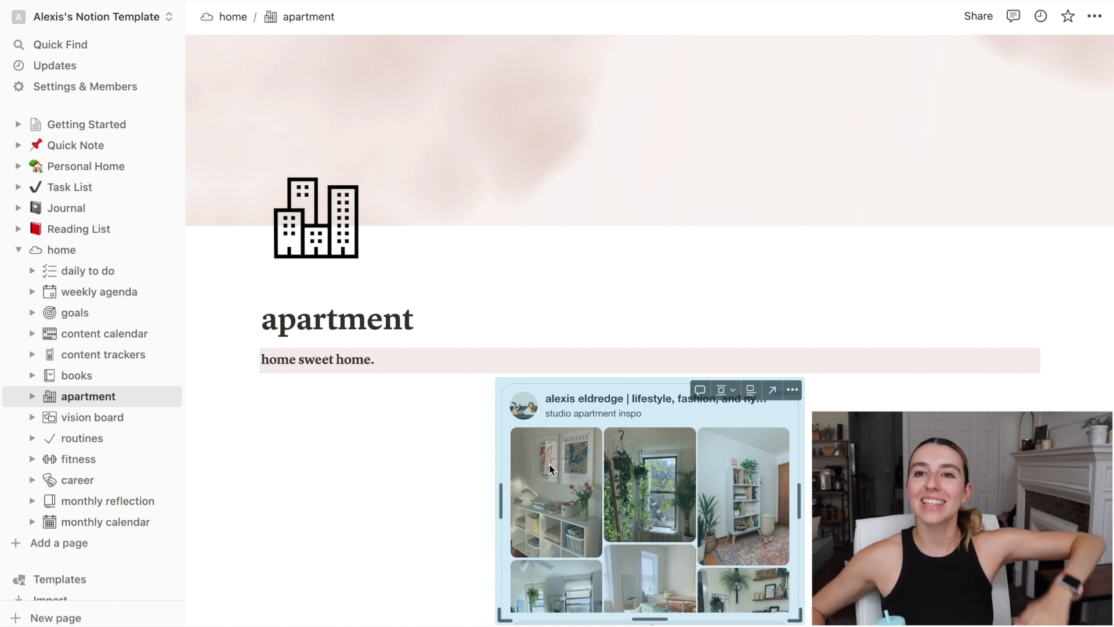
{"action": "scroll", "coordinate": [606, 300], "scroll_direction": "down", "scroll_amount": 3}
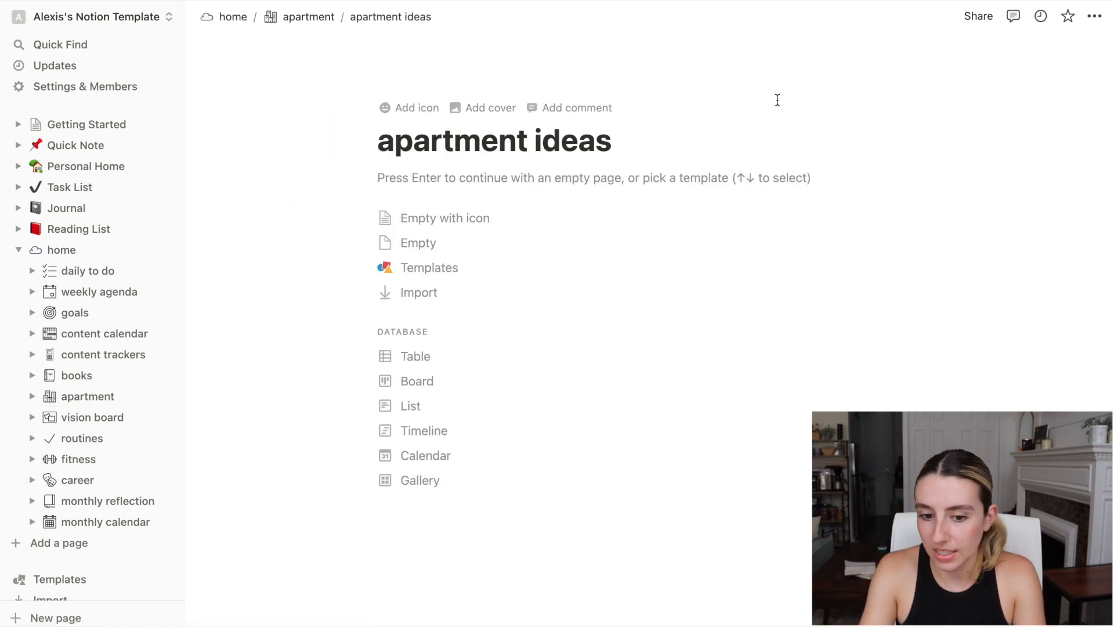
Set the "apartment ideas" sub-page to full width and add an icon to it
{"action": "left_click", "coordinate": [1095, 16]}
{"action": "left_click", "coordinate": [1082, 150]}
{"action": "left_click", "coordinate": [278, 117]}
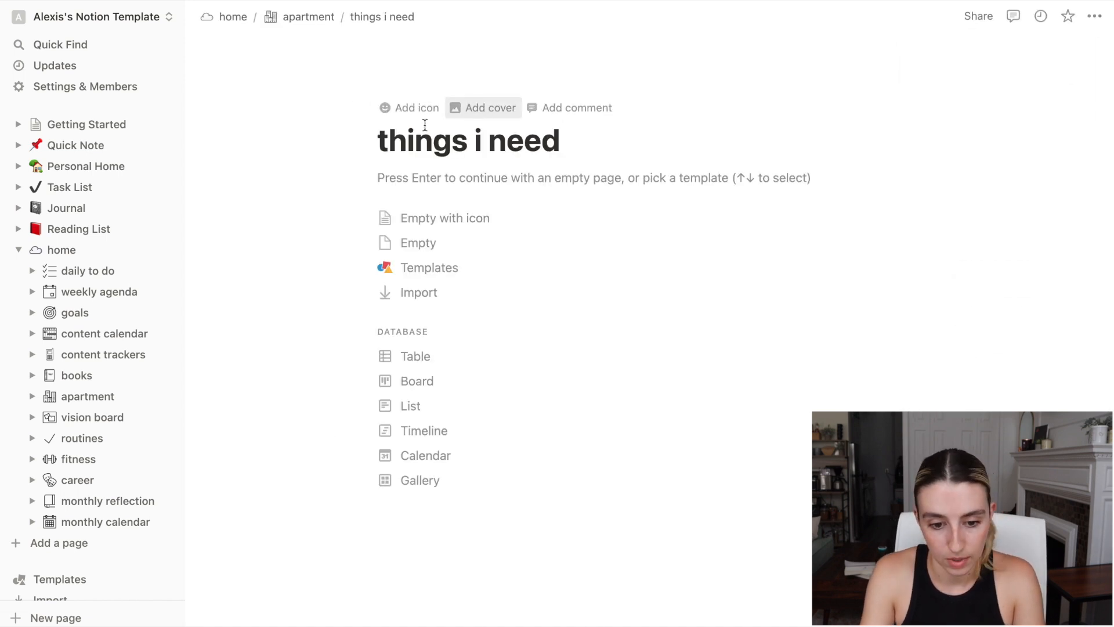
Add an icon to the "things i need" sub-page and title another apartment sub-page "to - do"
{"action": "left_click", "coordinate": [411, 107]}
{"action": "left_click", "coordinate": [382, 129]}
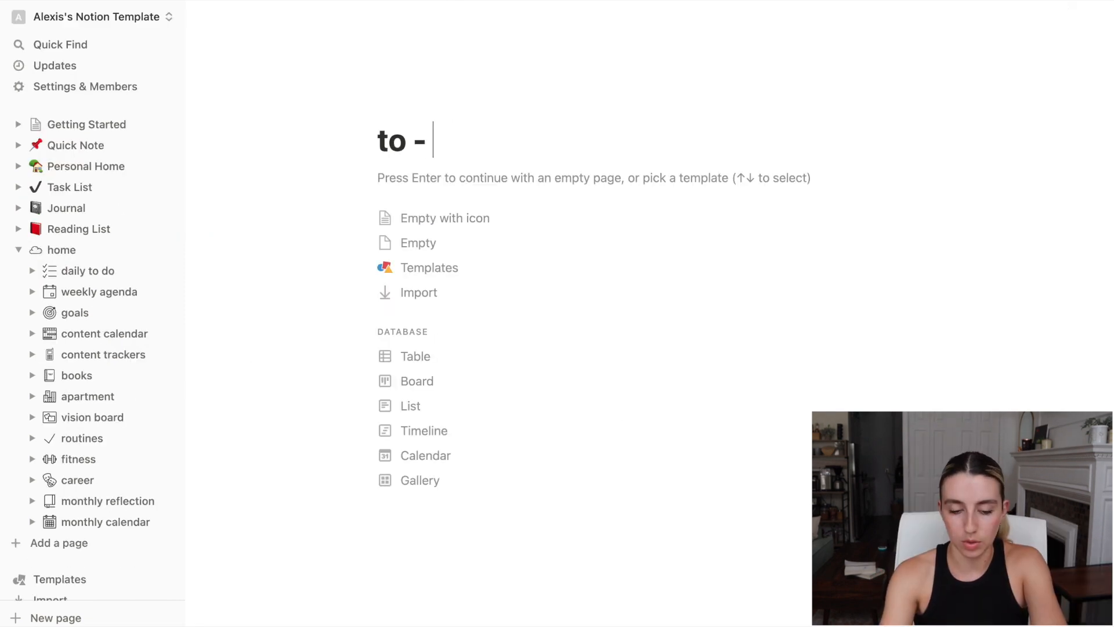
{"action": "type", "text": "do"}
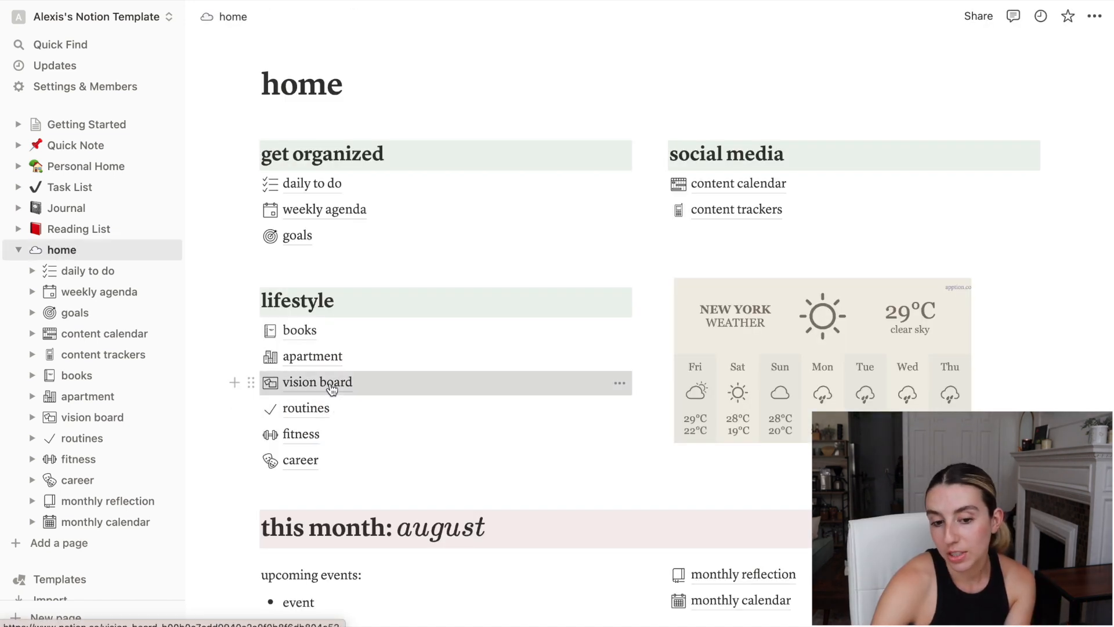
Open the "vision board" page, set it to full width and add blank lines below "manifesting my dream life."
{"action": "left_click", "coordinate": [332, 388]}
{"action": "left_click", "coordinate": [1095, 17]}
{"action": "left_click", "coordinate": [1081, 150]}
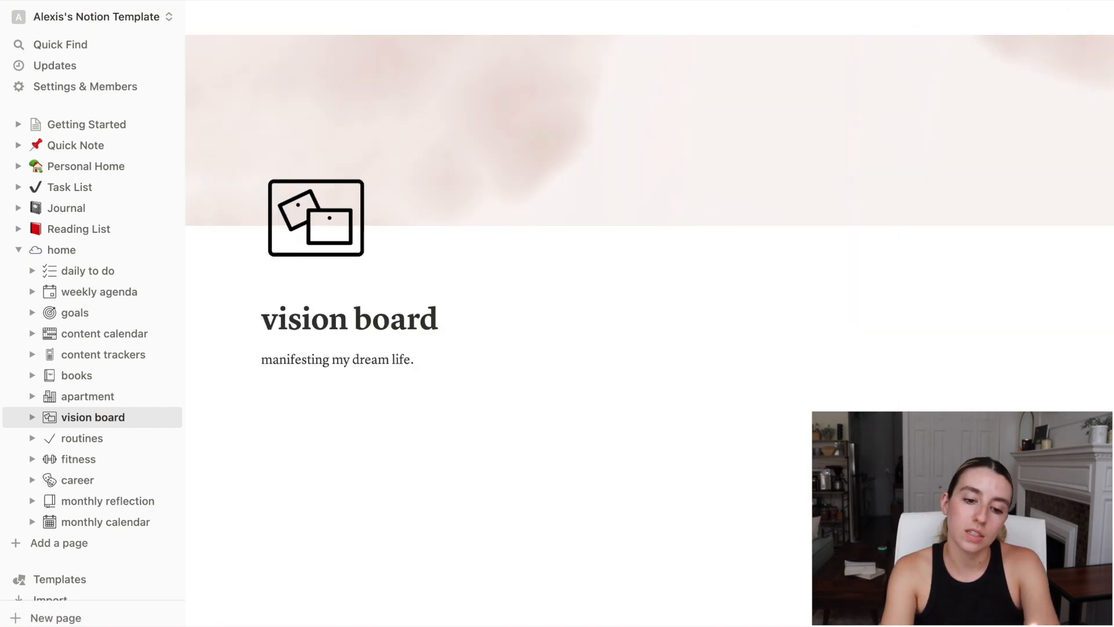
{"action": "key", "text": "Return"}
{"action": "key", "text": "Return"}
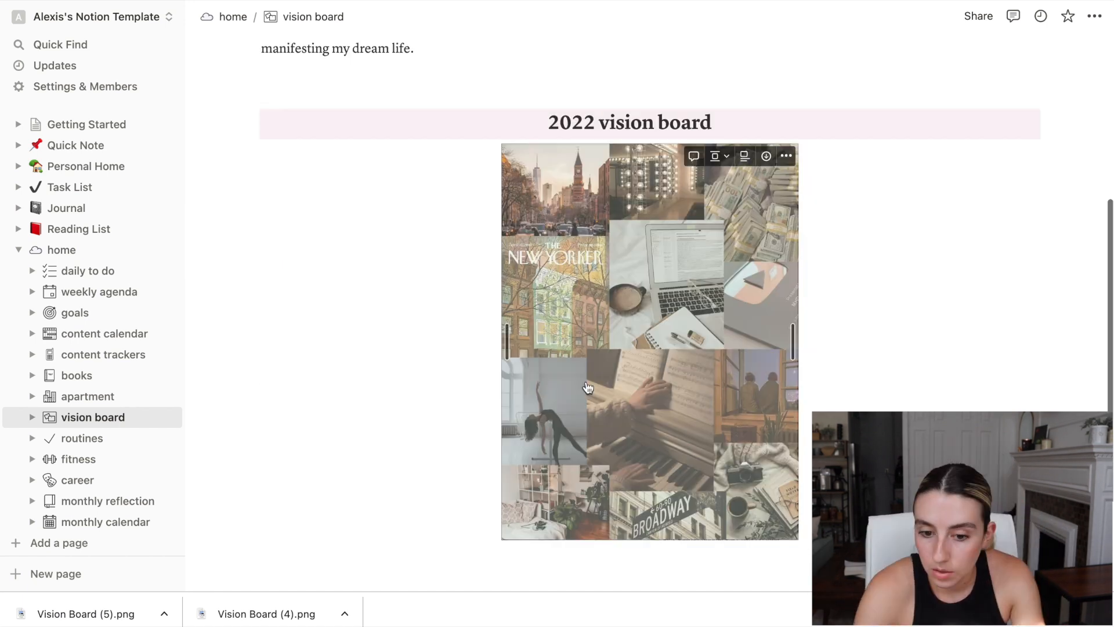
Capitalize the pink heading above the collage so it reads "2022 Vision Board"
{"action": "left_click", "coordinate": [612, 119]}
{"action": "key", "text": "BackSpace"}
{"action": "type", "text": "V"}
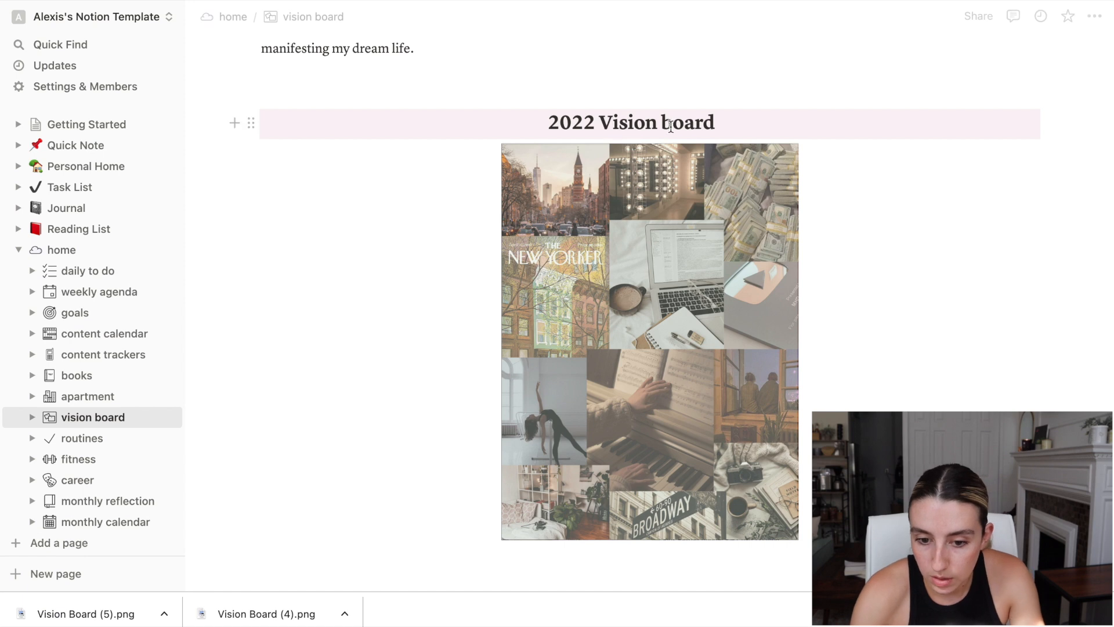
{"action": "key", "text": "BackSpace"}
{"action": "type", "text": "B"}
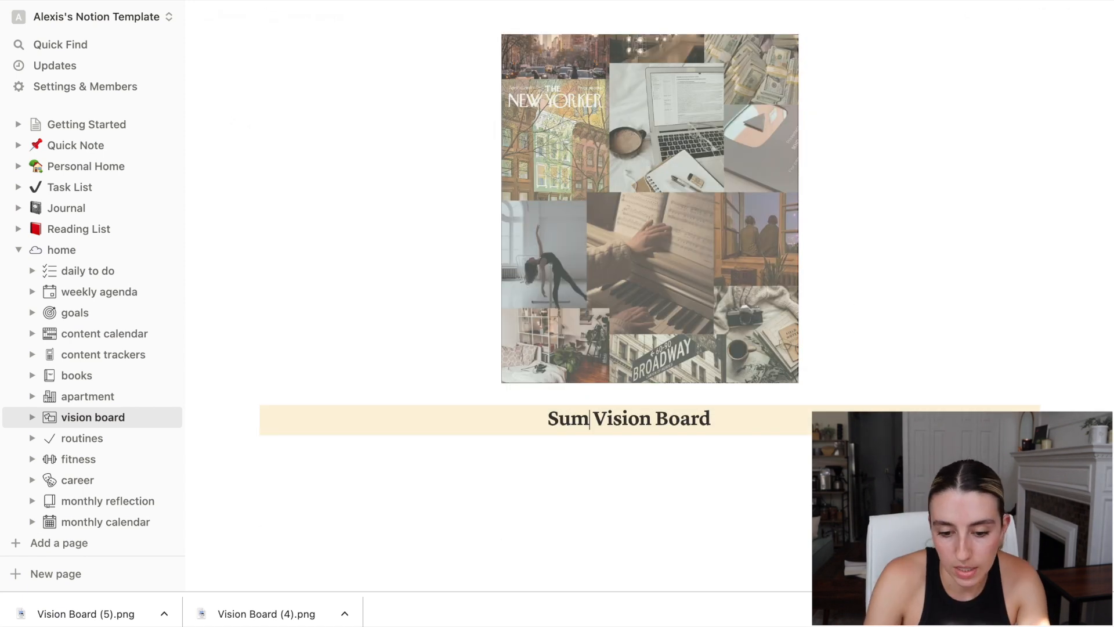
Complete the yellow heading as "Summer Vision Board" and insert the summer collage image below it, sized like the 2022 collage
{"action": "type", "text": "mer Vision Board"}
{"action": "left_click", "coordinate": [605, 501]}
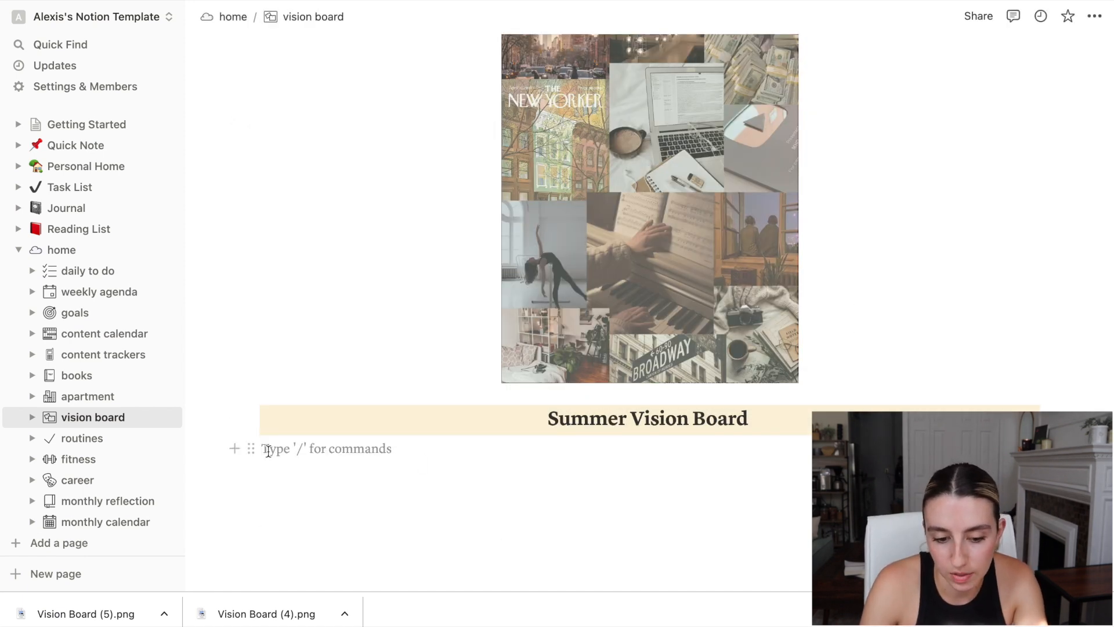
{"action": "left_click", "coordinate": [234, 448]}
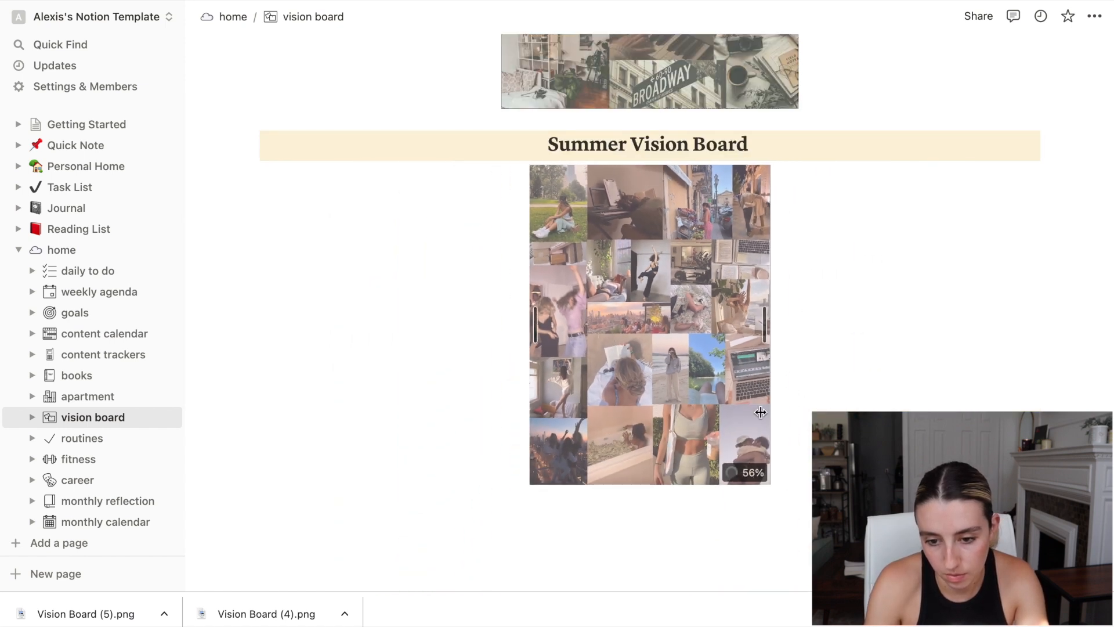
{"action": "scroll", "coordinate": [759, 411], "scroll_direction": "up", "scroll_amount": 10}
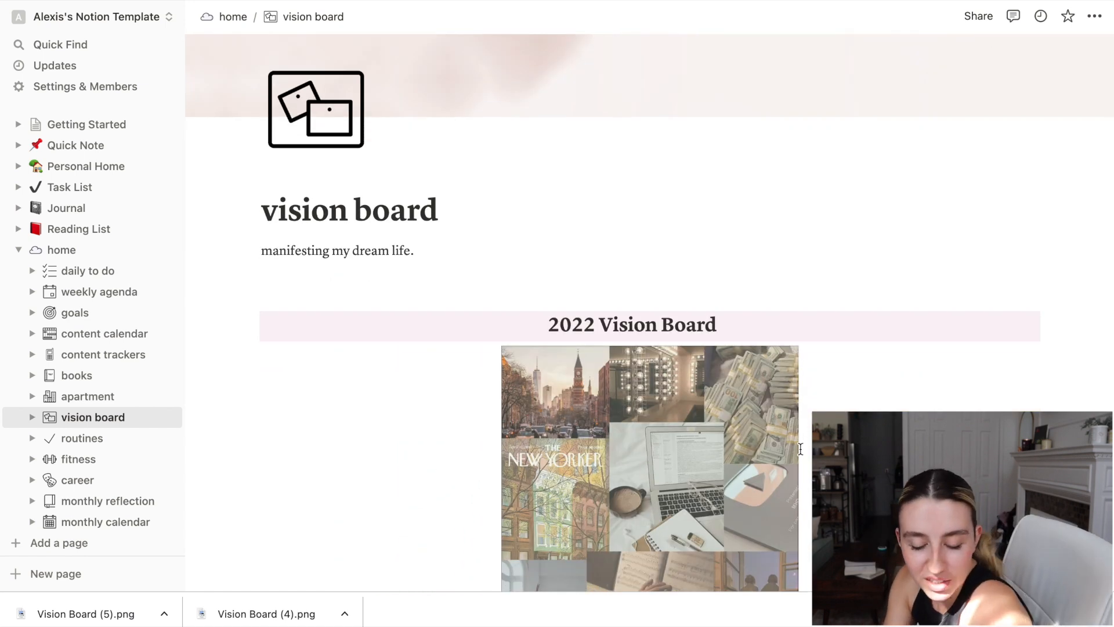
{"action": "scroll", "coordinate": [800, 449], "scroll_direction": "down", "scroll_amount": 3}
{"action": "scroll", "coordinate": [800, 435], "scroll_direction": "down", "scroll_amount": 10}
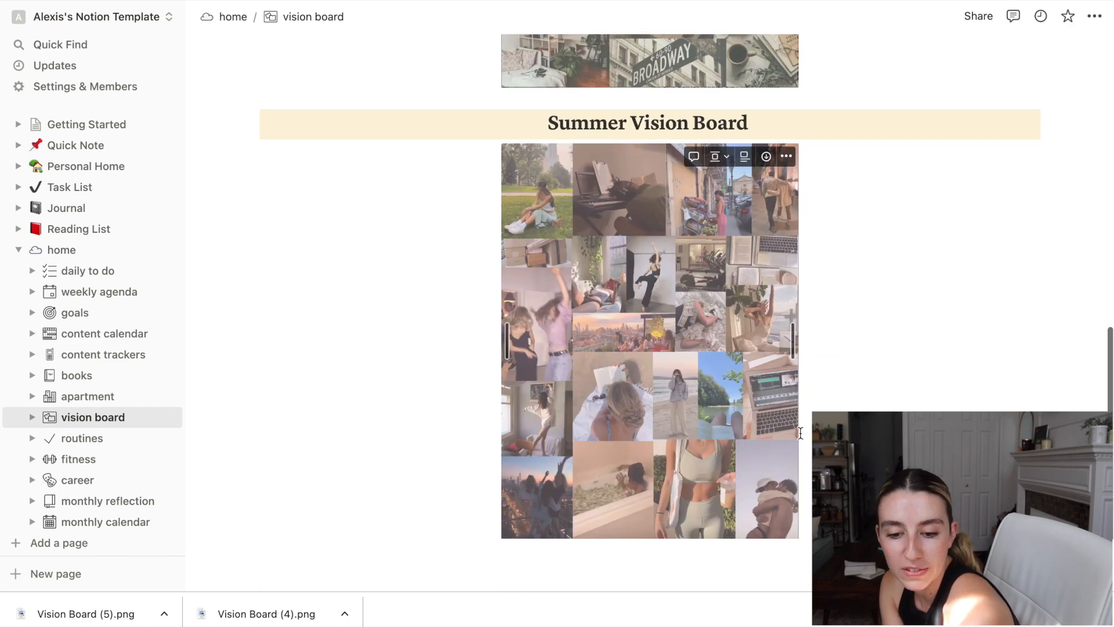
{"action": "scroll", "coordinate": [800, 433], "scroll_direction": "up", "scroll_amount": 15}
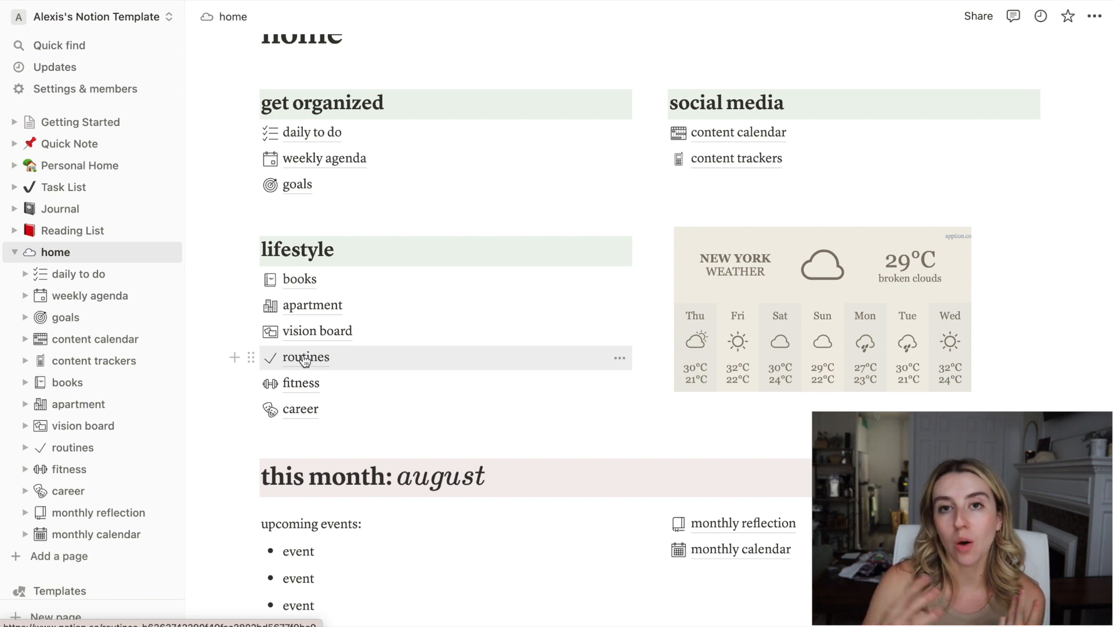
Open the "routines" page and turn "morning routine" and "night routine" into blue-background headings in two side-by-side columns
{"action": "left_click", "coordinate": [305, 358]}
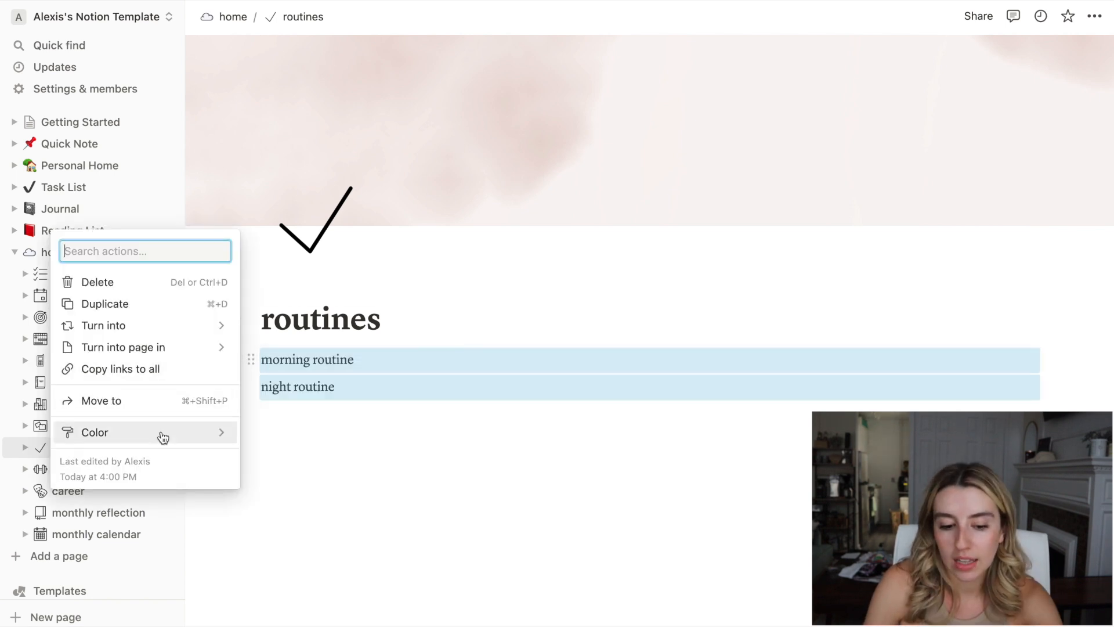
{"action": "left_click", "coordinate": [1062, 360]}
{"action": "left_click", "coordinate": [456, 490]}
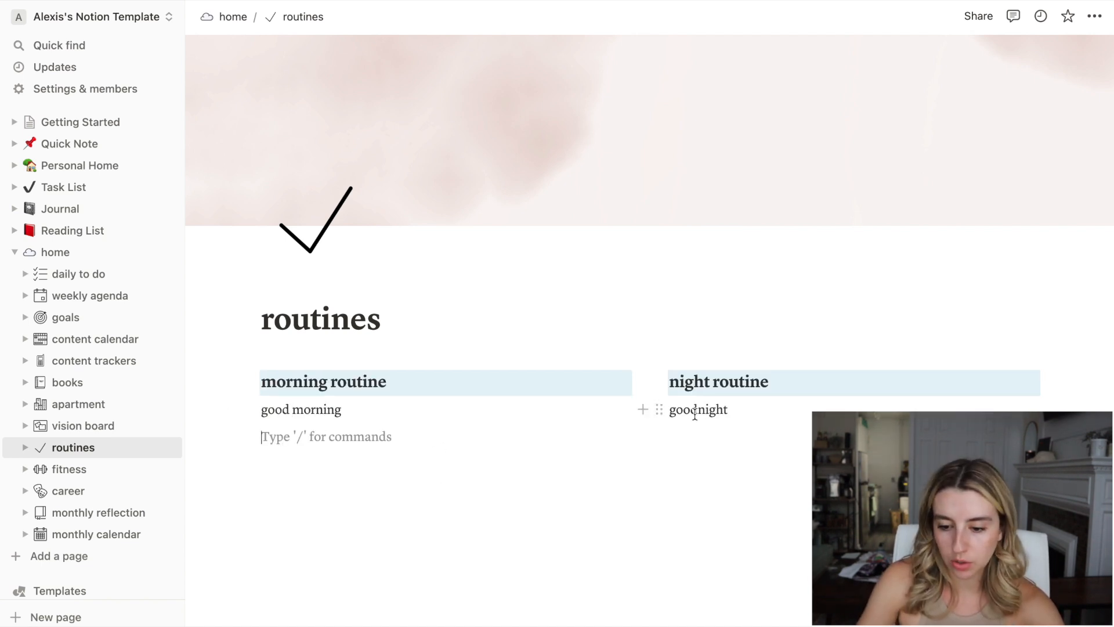
Look up the spelling of "goodnight" on Google and change the line under "night routine" to "good night"
{"action": "left_click", "coordinate": [729, 416]}
{"action": "key", "text": "Return"}
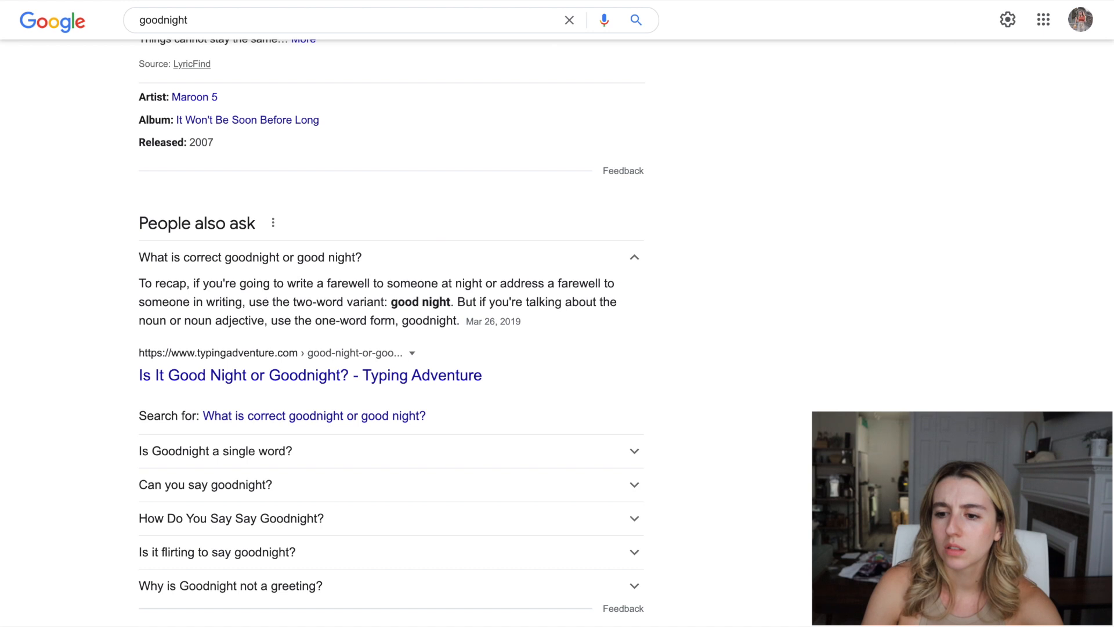
{"action": "scroll", "coordinate": [958, 119], "scroll_direction": "down", "scroll_amount": 3}
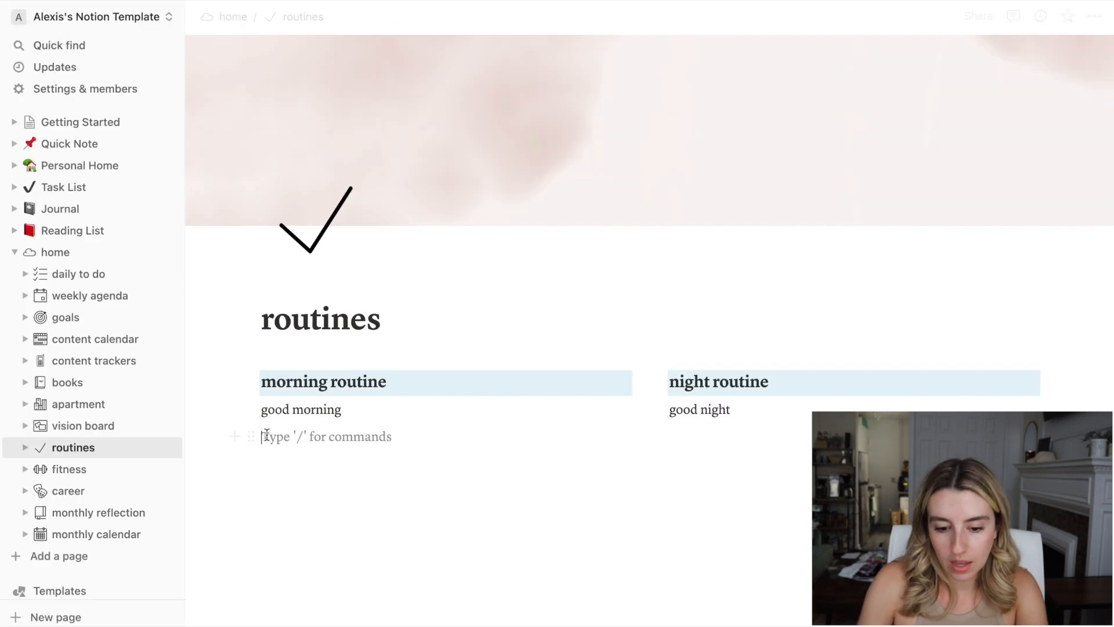
Add a "my morning routine" sub-page below "good morning" and return to "routines"
{"action": "left_click", "coordinate": [234, 437]}
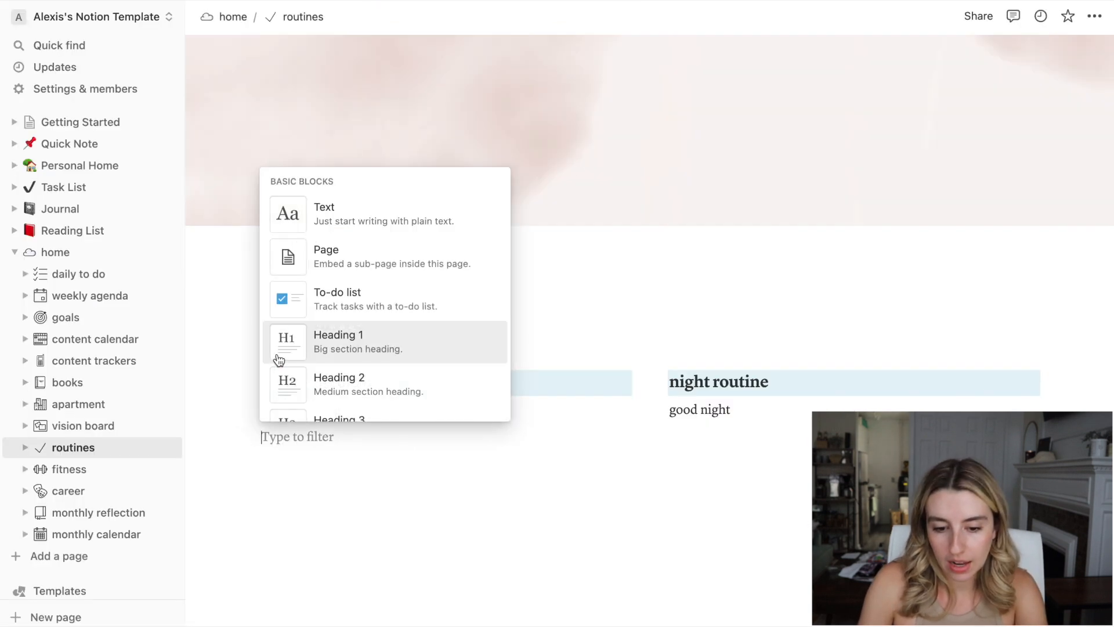
{"action": "left_click", "coordinate": [323, 249]}
{"action": "type", "text": "my morning "}
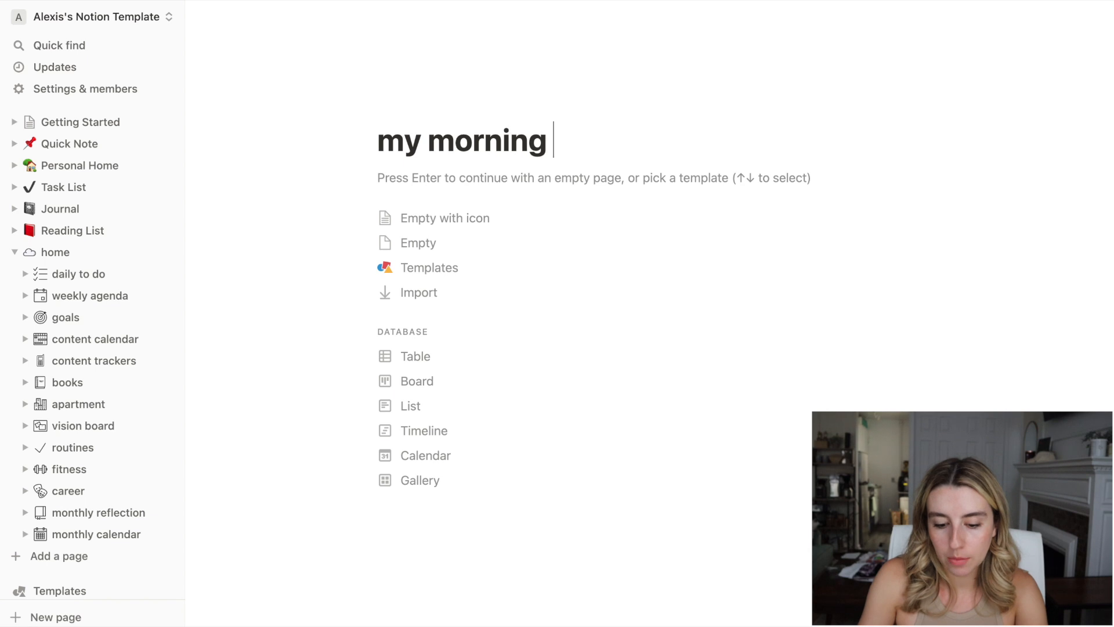
{"action": "type", "text": "routine"}
{"action": "left_click", "coordinate": [303, 16]}
Add a "my night routine" sub-page below "good night" and return to "routines"
{"action": "left_click", "coordinate": [642, 436]}
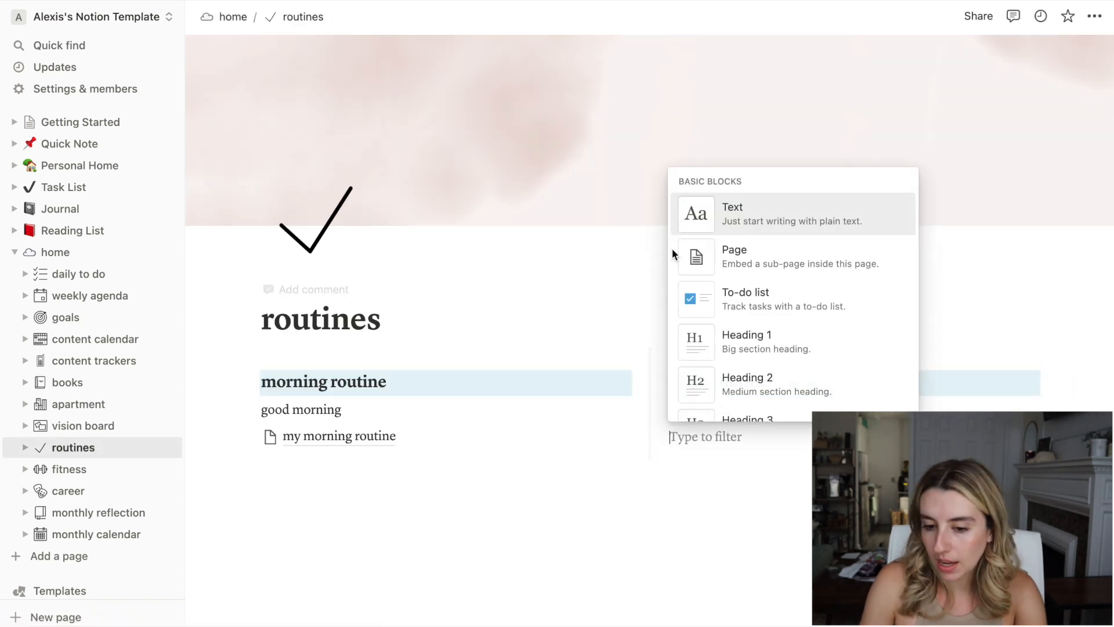
{"action": "left_click", "coordinate": [733, 260]}
{"action": "type", "text": "my night routine"}
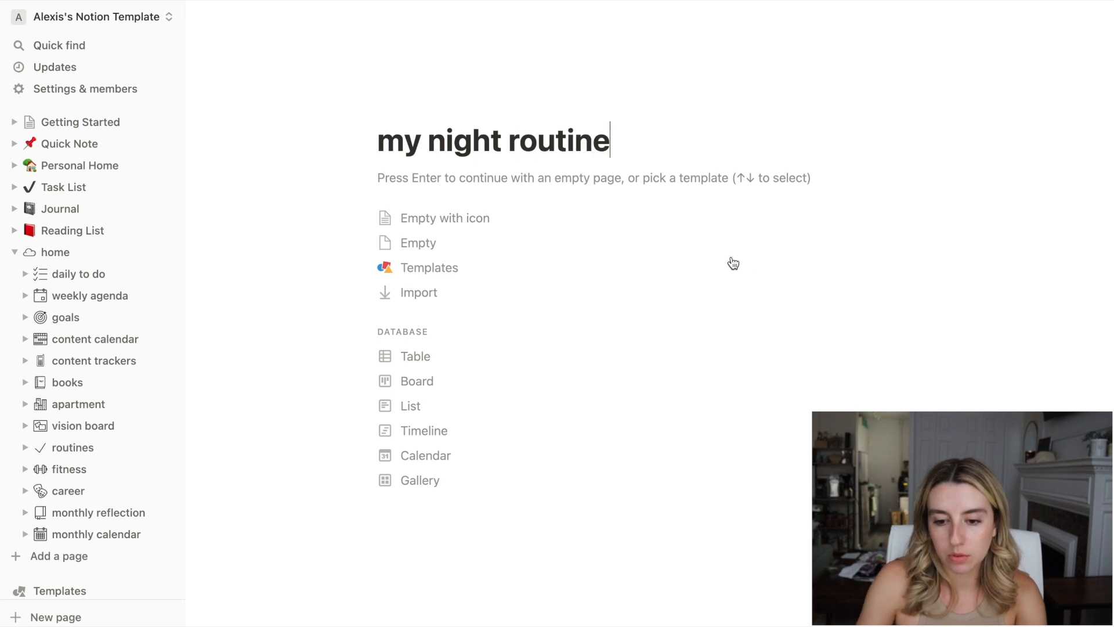
{"action": "left_click", "coordinate": [303, 16]}
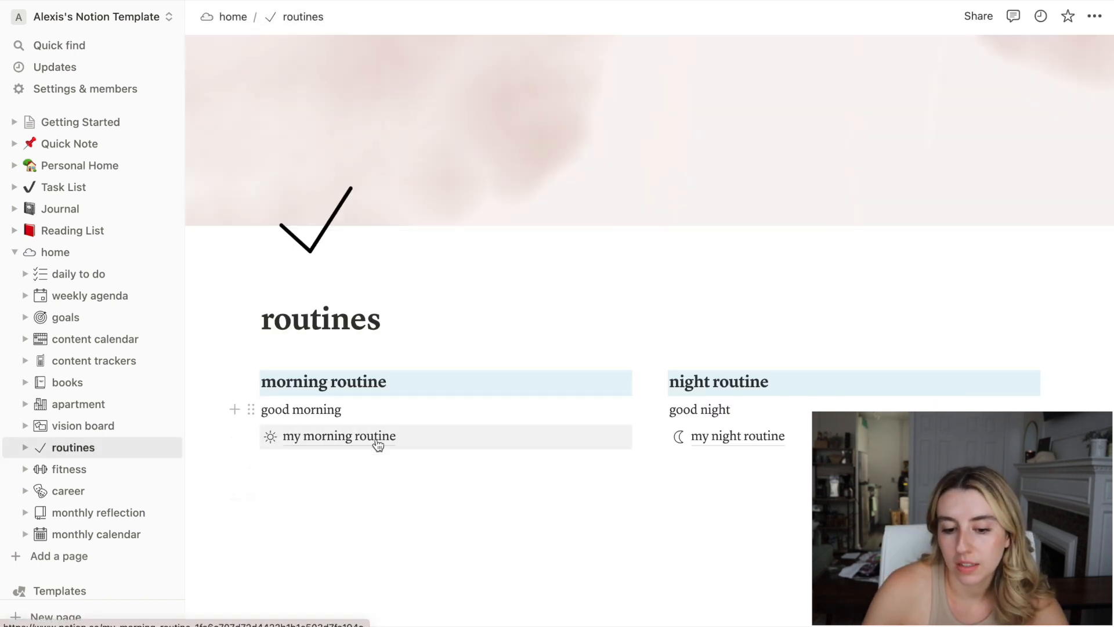
Open the "my morning routine" page, fill in its "morning schedule" checklist and add a cover
{"action": "left_click", "coordinate": [376, 442]}
{"action": "key", "text": "Return"}
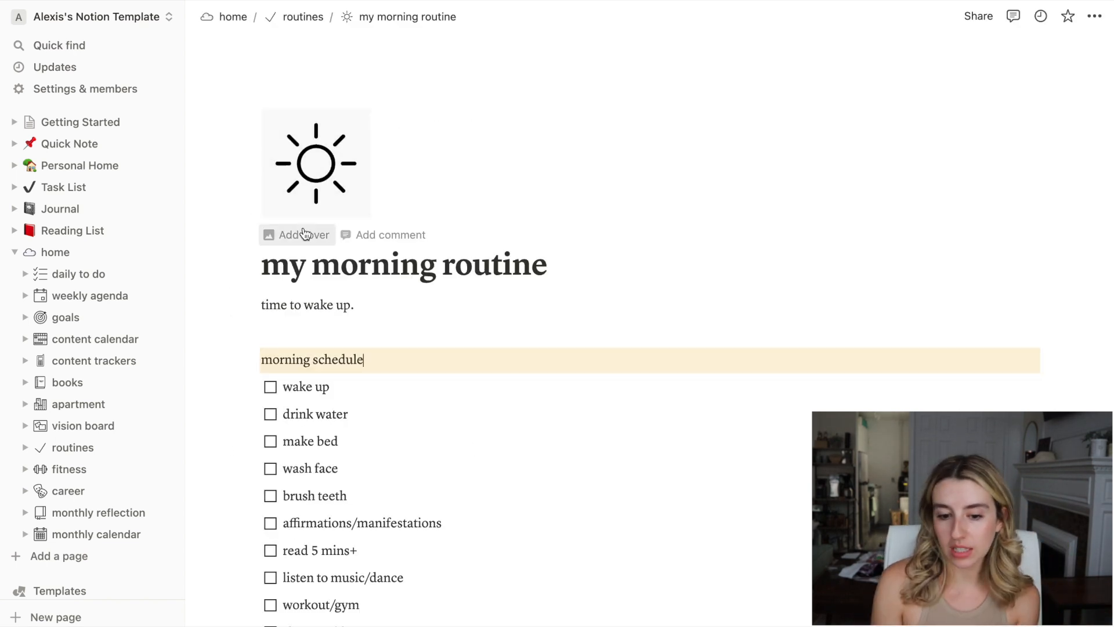
{"action": "left_click", "coordinate": [301, 234]}
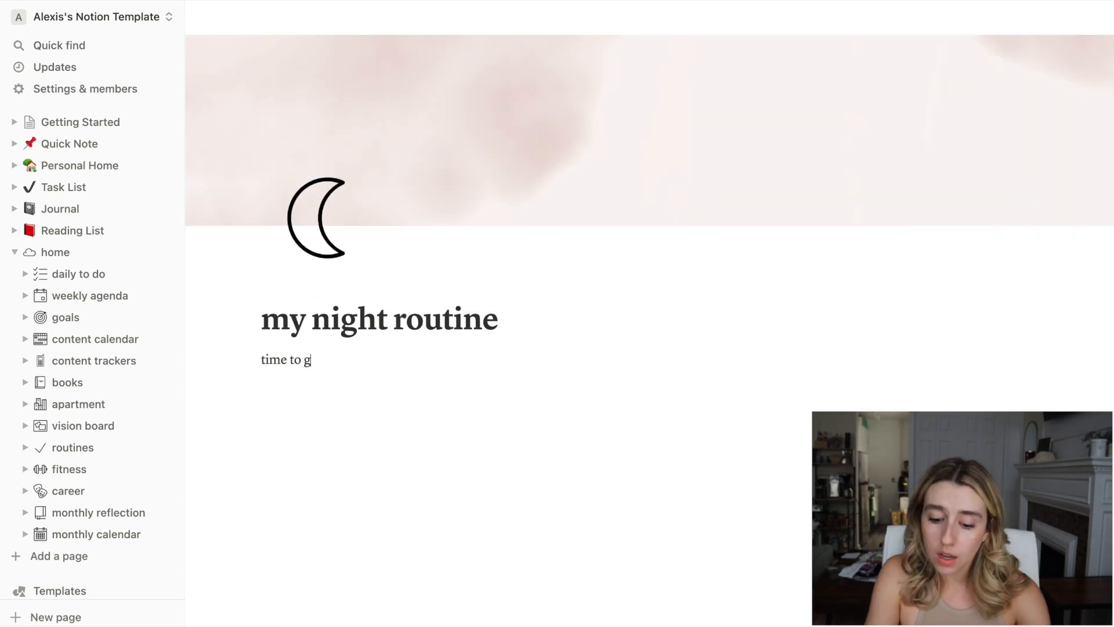
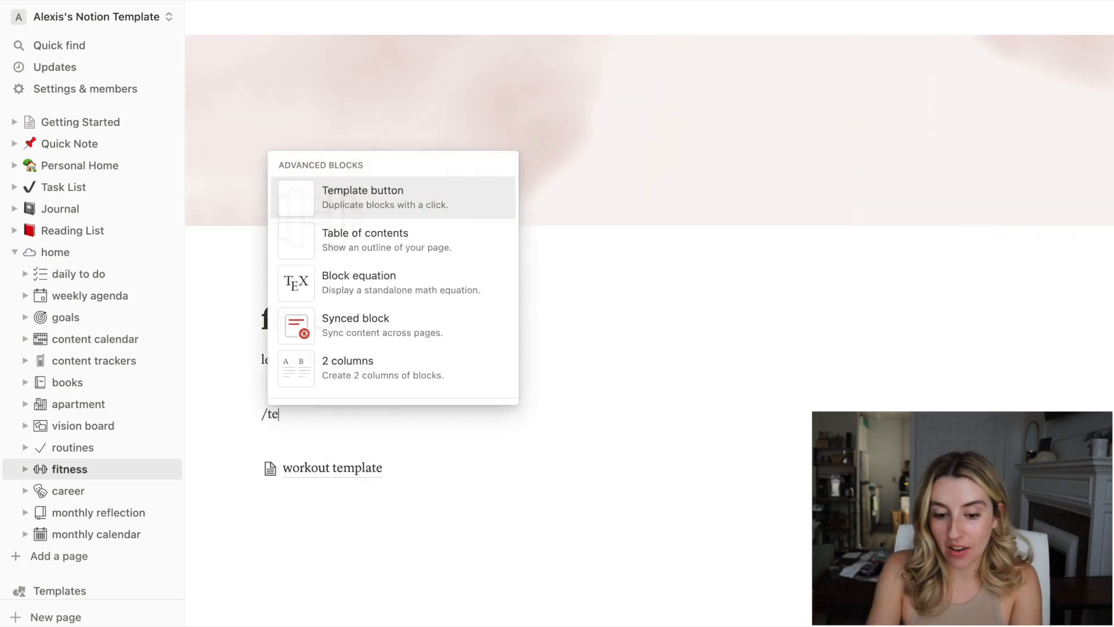
Add a "New Workout Week" template button to the "fitness" page, put the "workout template" page in its template, and try the button
{"action": "type", "text": "mpl"}
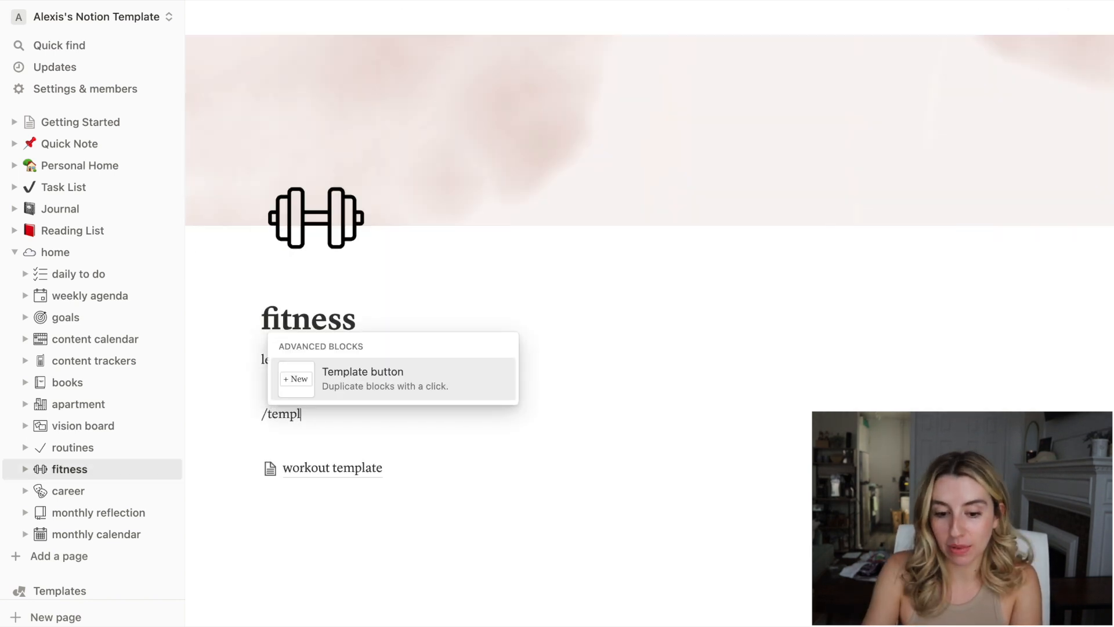
{"action": "left_click", "coordinate": [343, 371]}
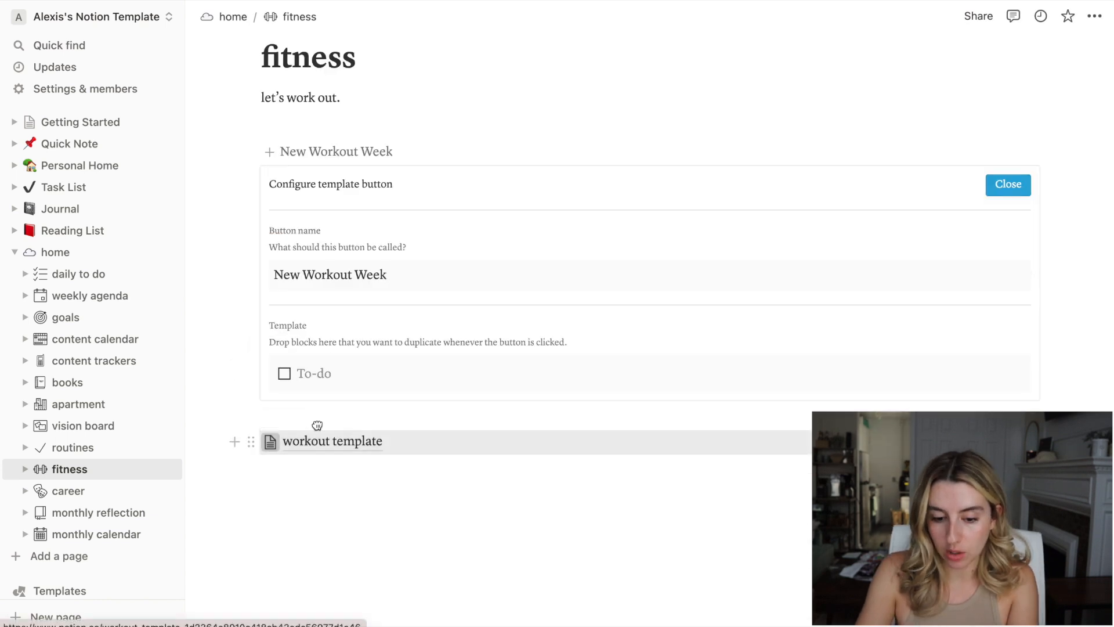
{"action": "left_click_drag", "start_coordinate": [331, 441], "coordinate": [322, 378]}
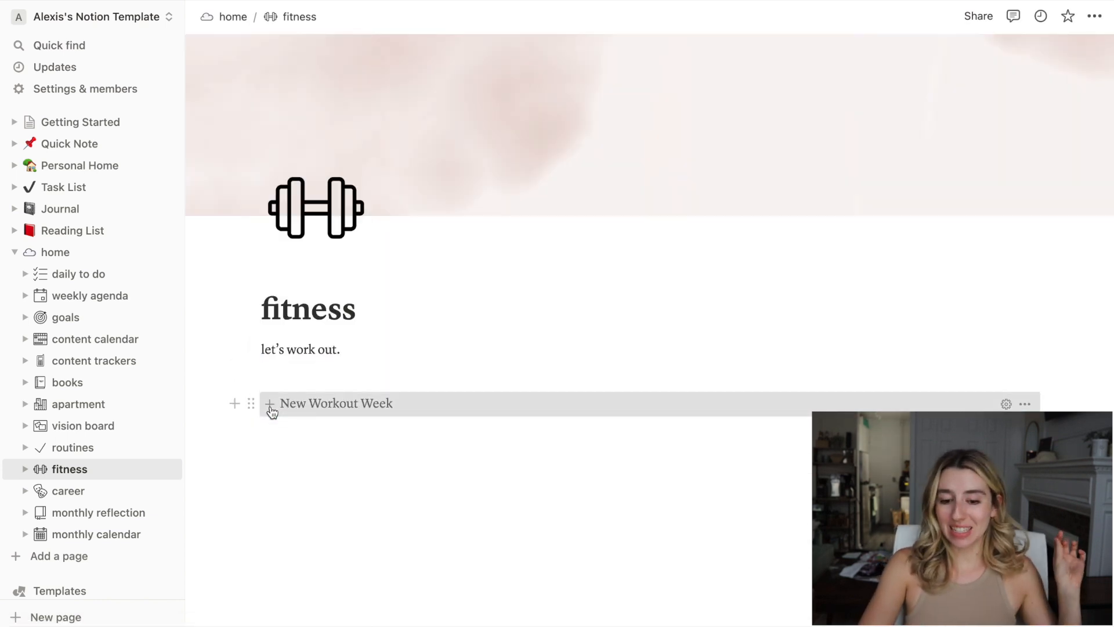
{"action": "left_click", "coordinate": [271, 406]}
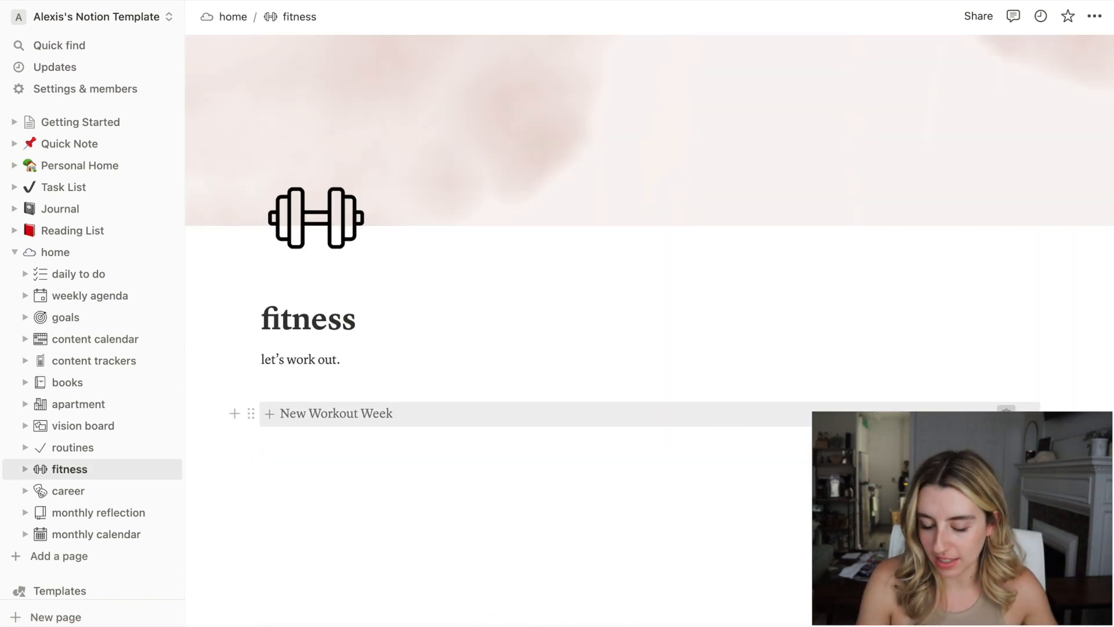
Turn the "workout template" page inside the "New Workout Week" button into text and insert a new workout week on the page
{"action": "left_click", "coordinate": [1006, 411]}
{"action": "scroll", "coordinate": [611, 485], "scroll_direction": "down", "scroll_amount": 4}
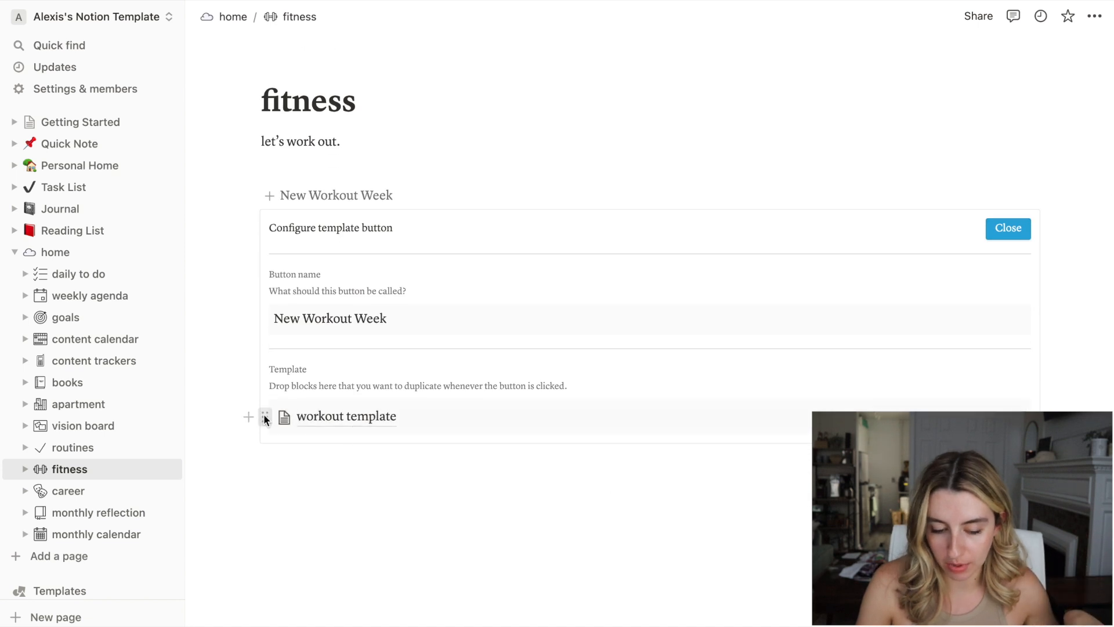
{"action": "left_click", "coordinate": [264, 415]}
{"action": "mouse_move", "coordinate": [166, 373]}
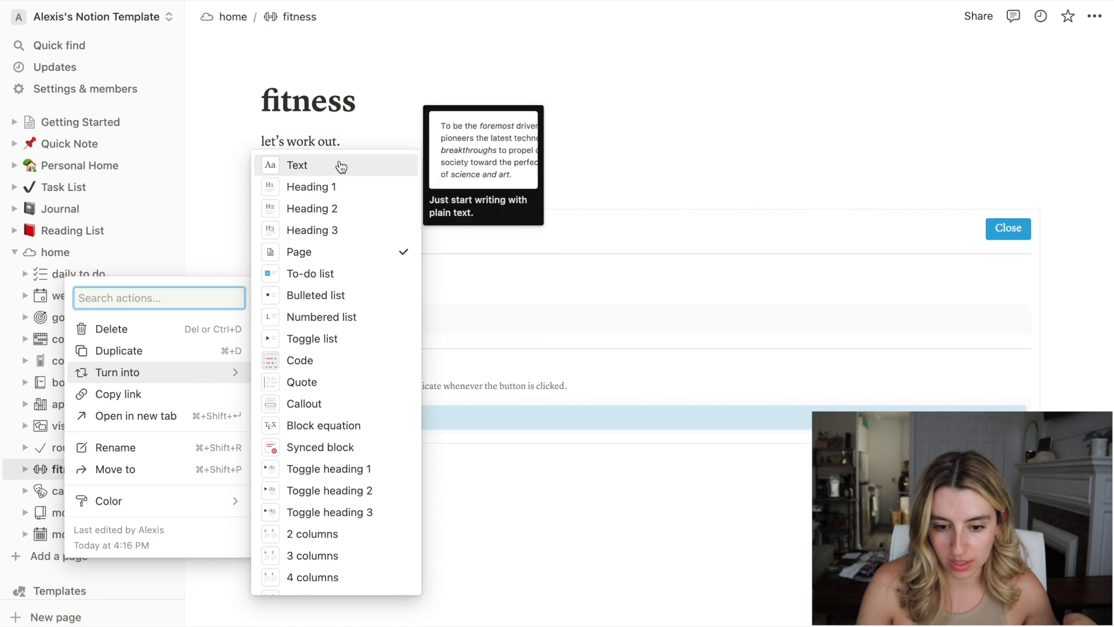
{"action": "left_click", "coordinate": [341, 167]}
{"action": "scroll", "coordinate": [667, 393], "scroll_direction": "down", "scroll_amount": 3}
{"action": "scroll", "coordinate": [769, 206], "scroll_direction": "down", "scroll_amount": 5}
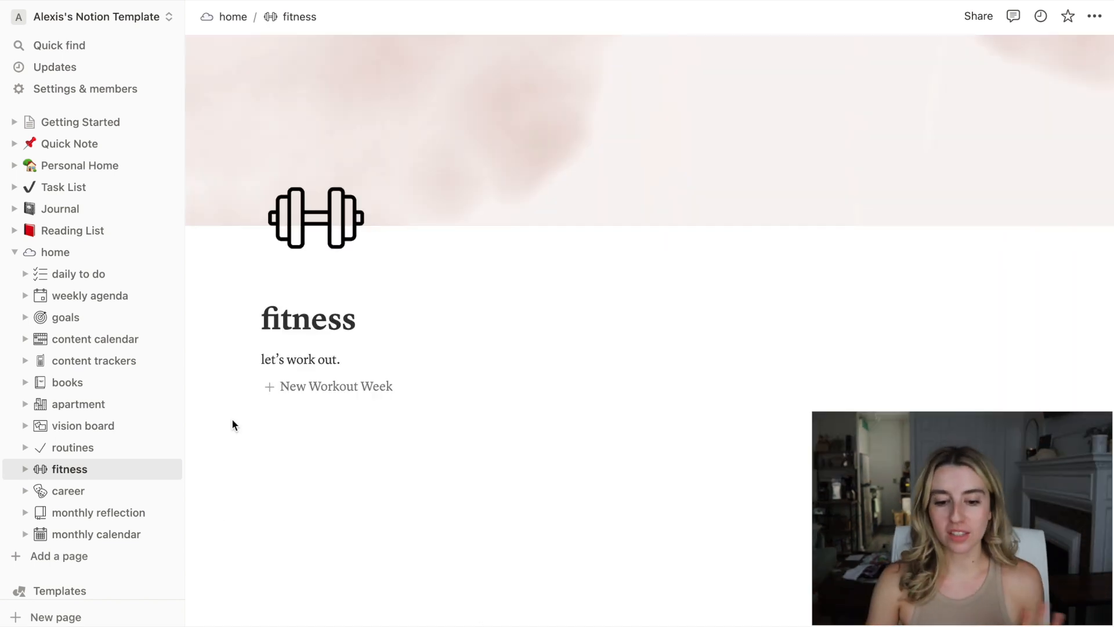
{"action": "left_click", "coordinate": [279, 397]}
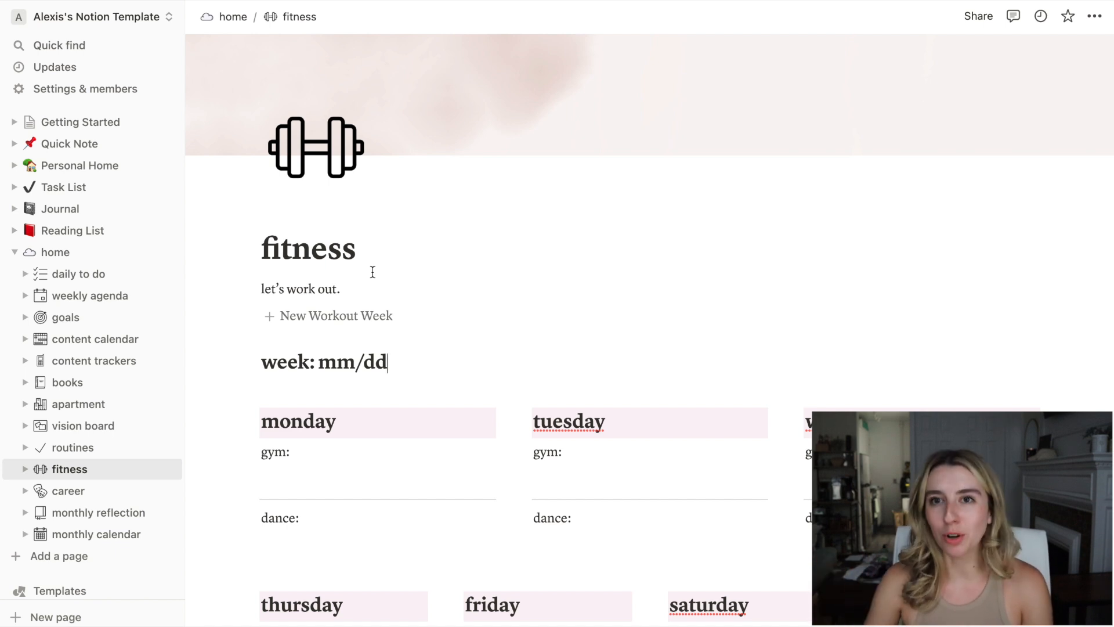
Open the "career" page from "home", set it to full width and Serif, and add the pink watercolor cover
{"action": "left_click", "coordinate": [233, 16]}
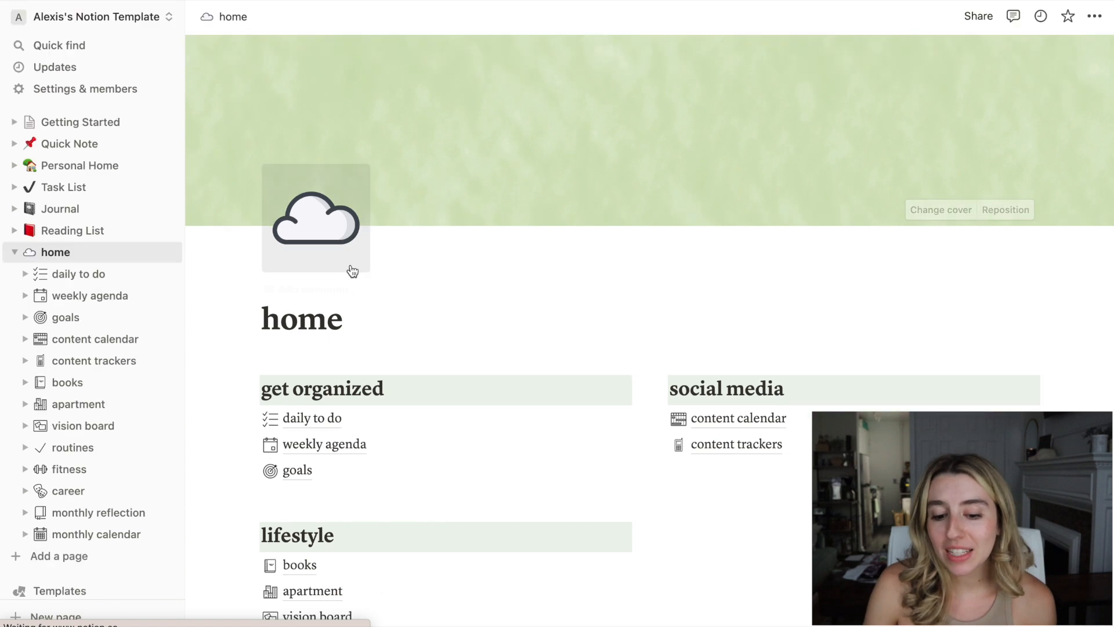
{"action": "scroll", "coordinate": [351, 271], "scroll_direction": "down", "scroll_amount": 8}
{"action": "scroll", "coordinate": [365, 131], "scroll_direction": "up", "scroll_amount": 1}
{"action": "scroll", "coordinate": [366, 131], "scroll_direction": "up", "scroll_amount": 2}
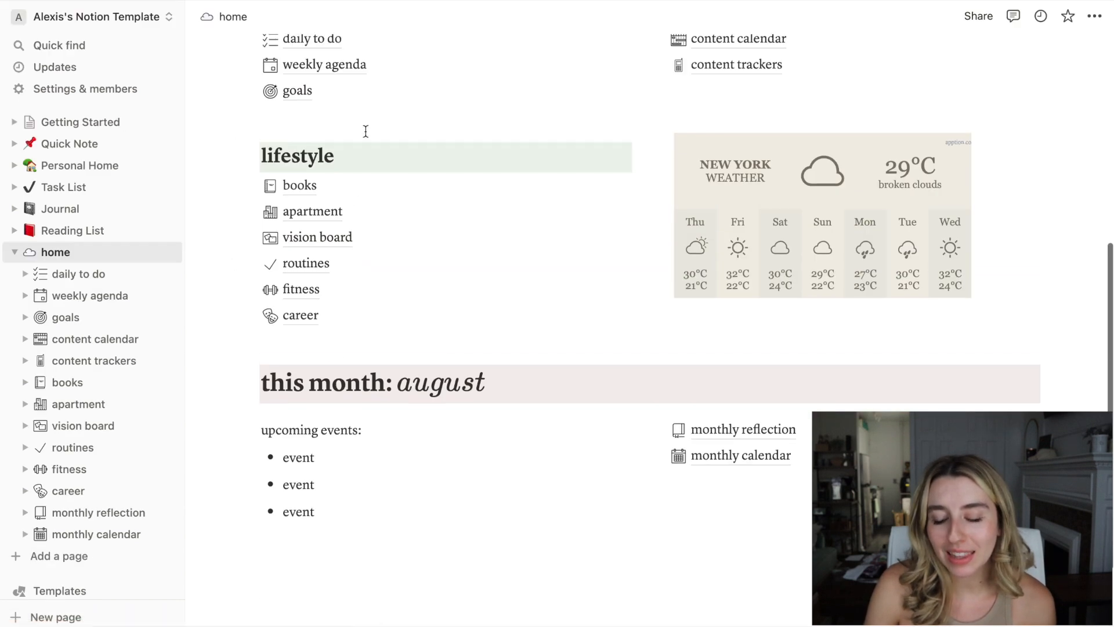
{"action": "left_click", "coordinate": [300, 316]}
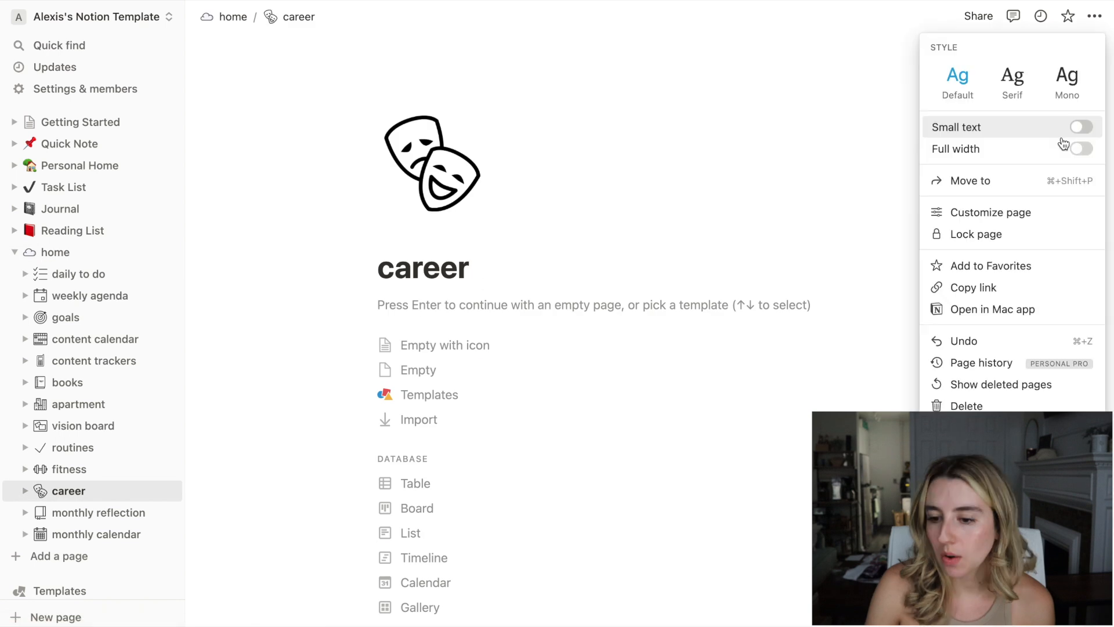
{"action": "left_click", "coordinate": [1081, 148]}
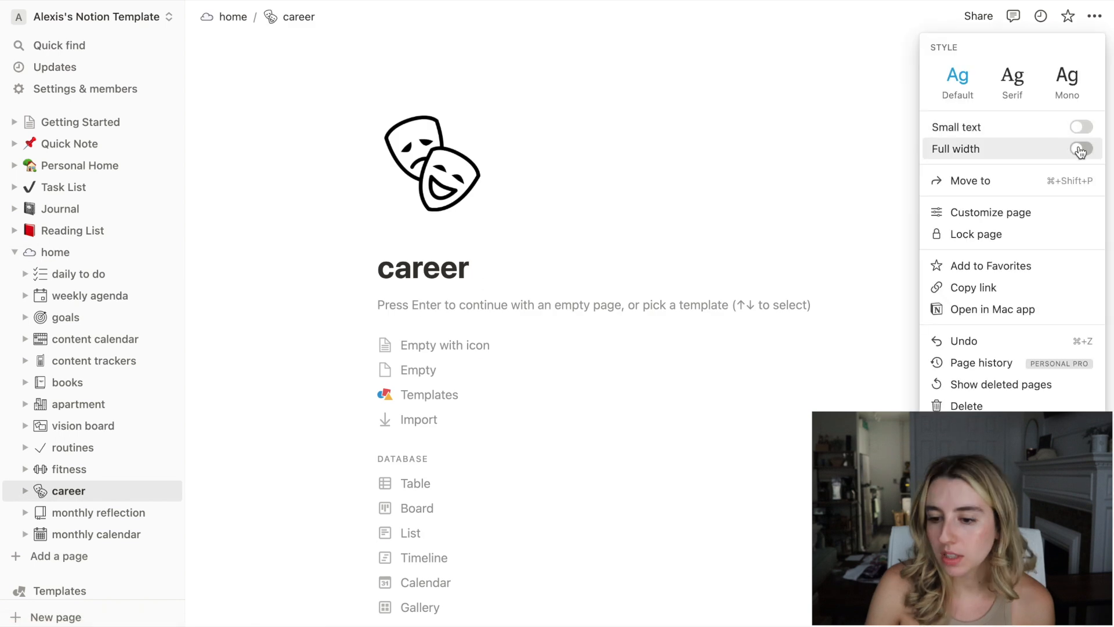
{"action": "left_click", "coordinate": [1010, 92]}
{"action": "left_click", "coordinate": [473, 303]}
{"action": "left_click", "coordinate": [301, 234]}
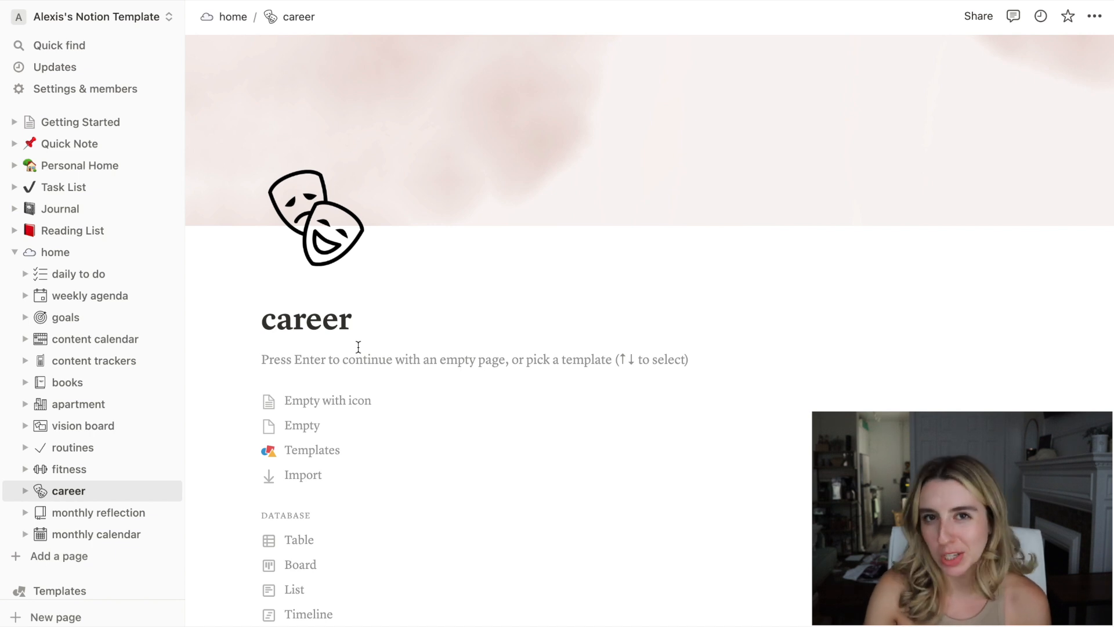
Add purple-background headings "auditions", "dance", "acting", "voice" and "other" to the "career" page, arranged in columns
{"action": "type", "text": "dance cl"}
{"action": "key", "text": "BackSpace"}
{"action": "type", "text": "auditions"}
{"action": "key", "text": "Return"}
{"action": "type", "text": "dance "}
{"action": "type", "text": "acting"}
{"action": "key", "text": "Return"}
{"action": "type", "text": "voice"}
{"action": "key", "text": "Return"}
{"action": "type", "text": "other"}
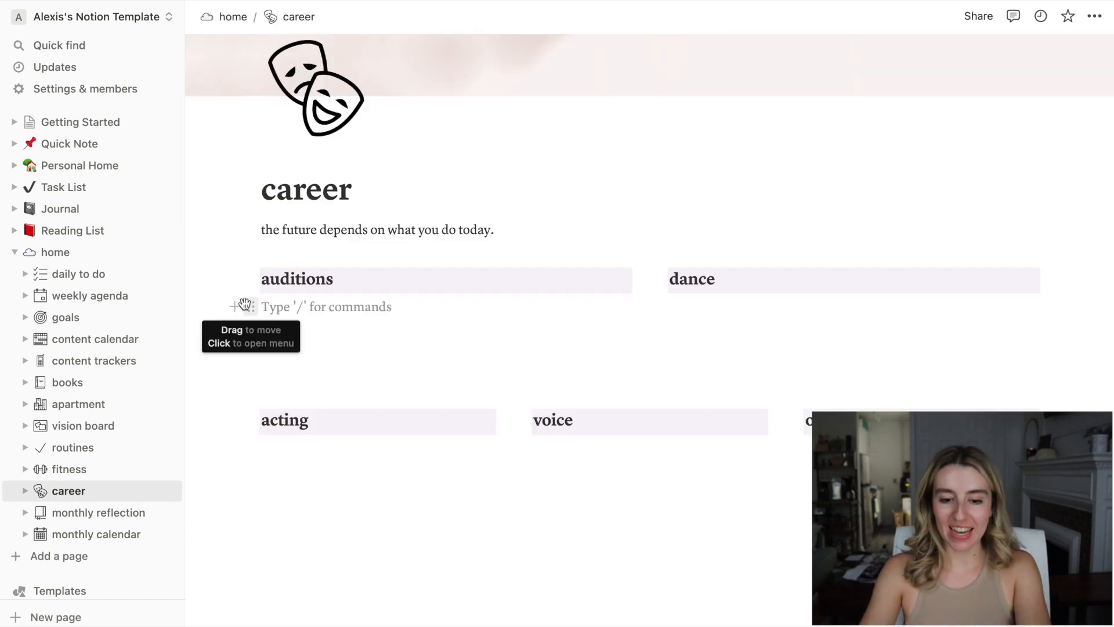
Add an "audition journal" sub-page in the "auditions" section of the "career" page
{"action": "left_click", "coordinate": [235, 305]}
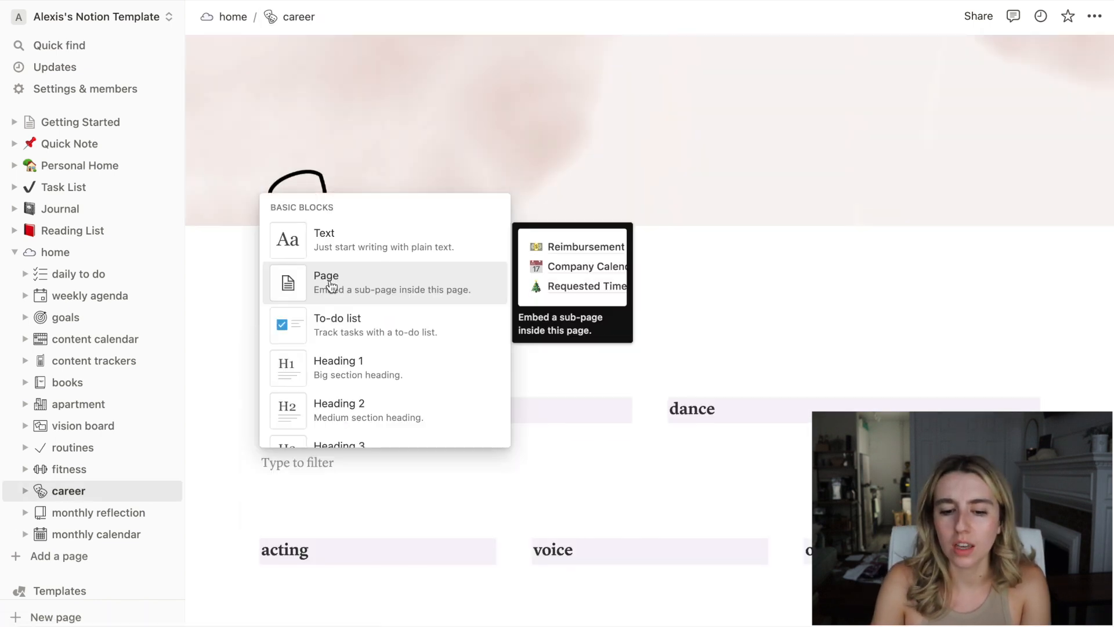
{"action": "left_click", "coordinate": [335, 275]}
{"action": "type", "text": "audit"}
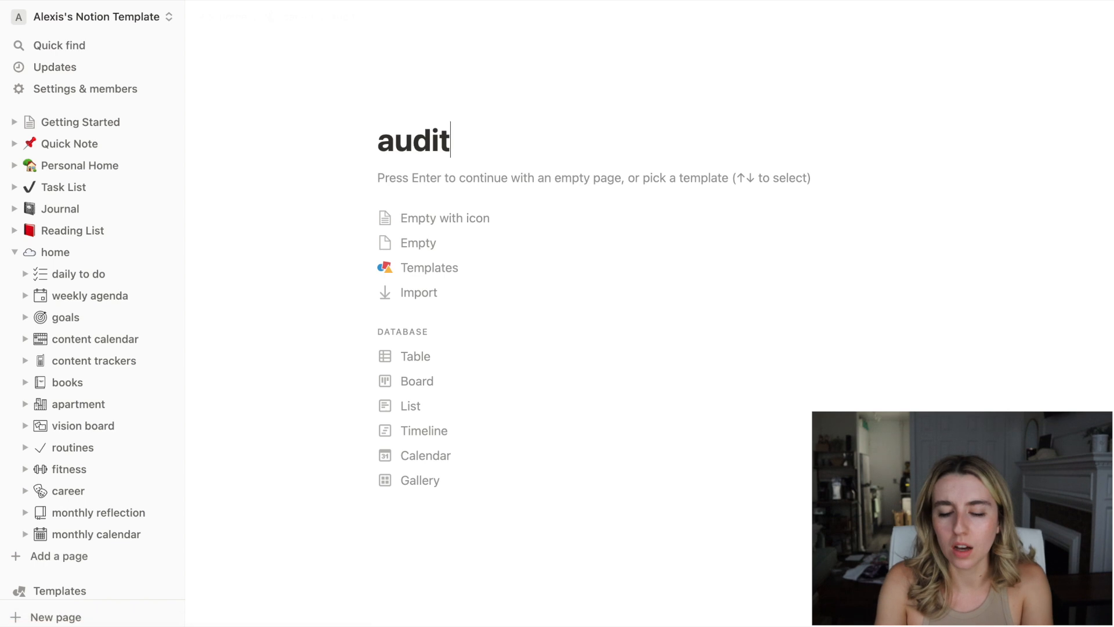
{"action": "type", "text": "ion journal"}
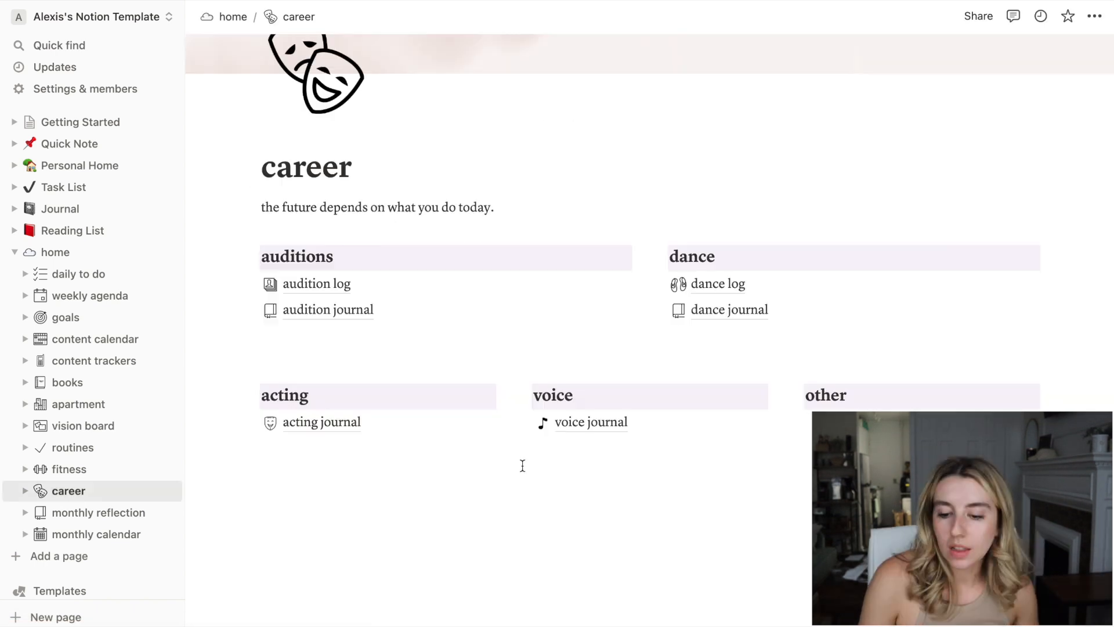
Open the "dance log" page and build a class table with Class, Level, Location and Teacher columns
{"action": "left_click", "coordinate": [725, 290]}
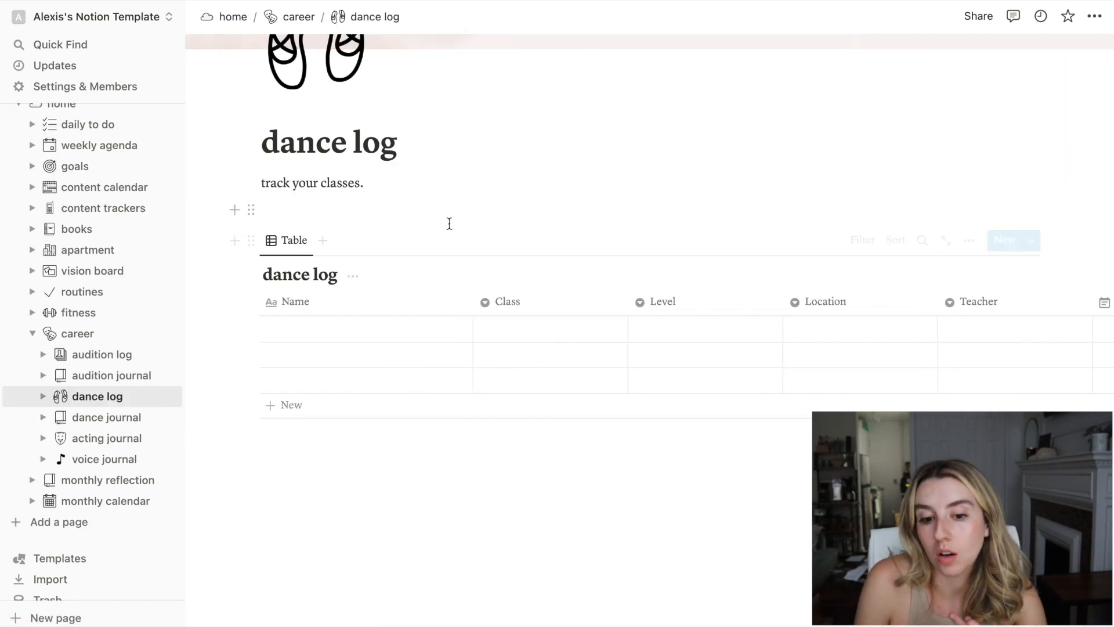
{"action": "scroll", "coordinate": [448, 222], "scroll_direction": "up", "scroll_amount": 3}
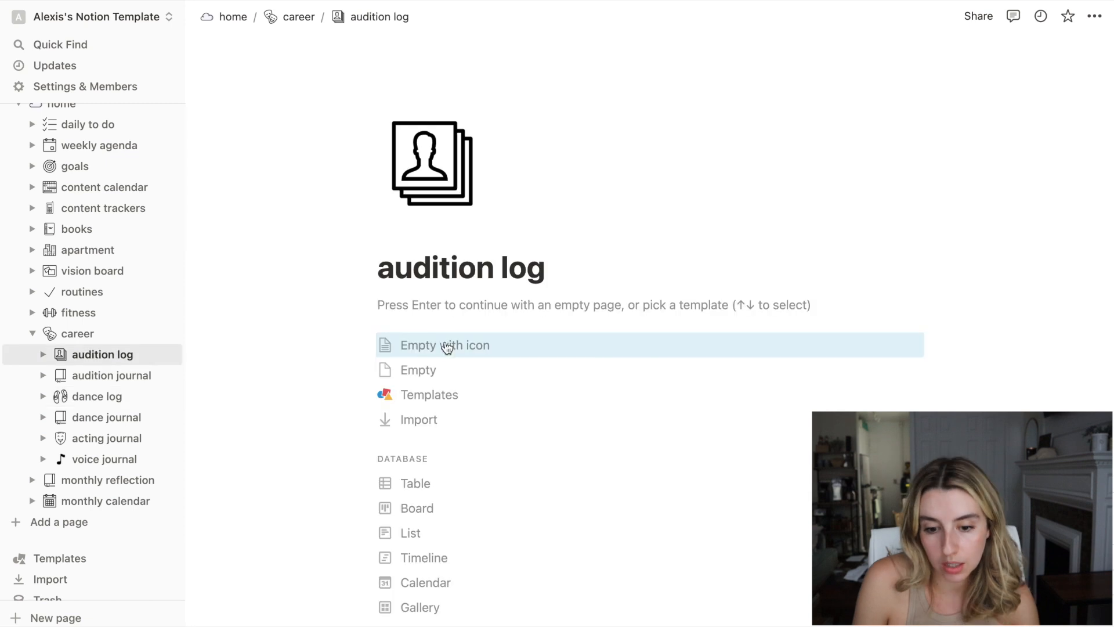
Set the "audition log" page to Serif and full width, and add a cover above its table
{"action": "left_click", "coordinate": [1095, 23]}
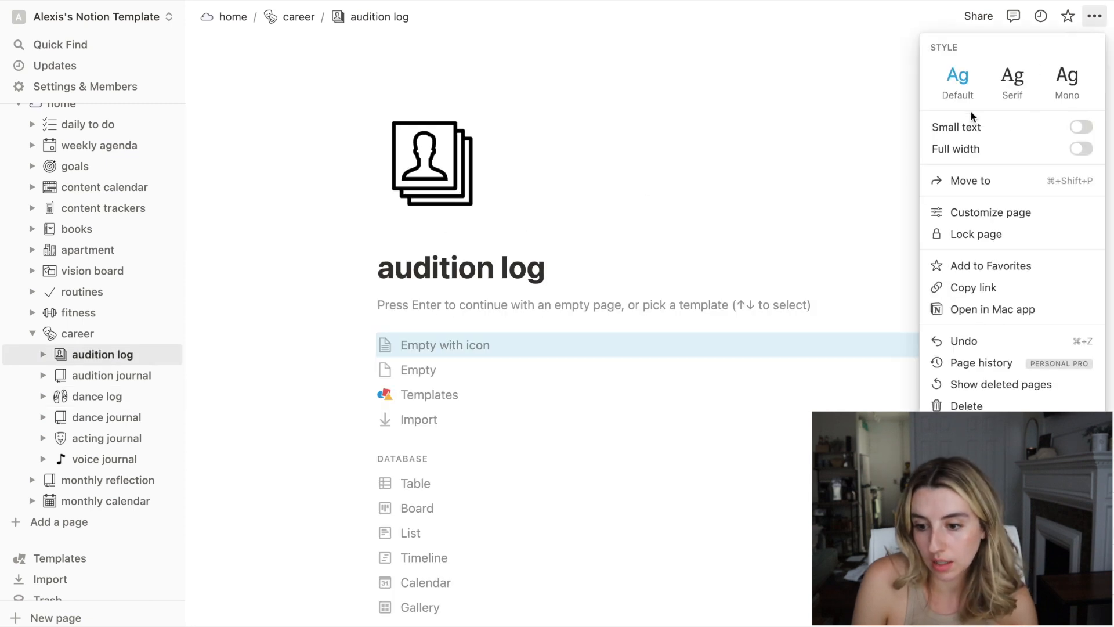
{"action": "left_click", "coordinate": [1015, 84]}
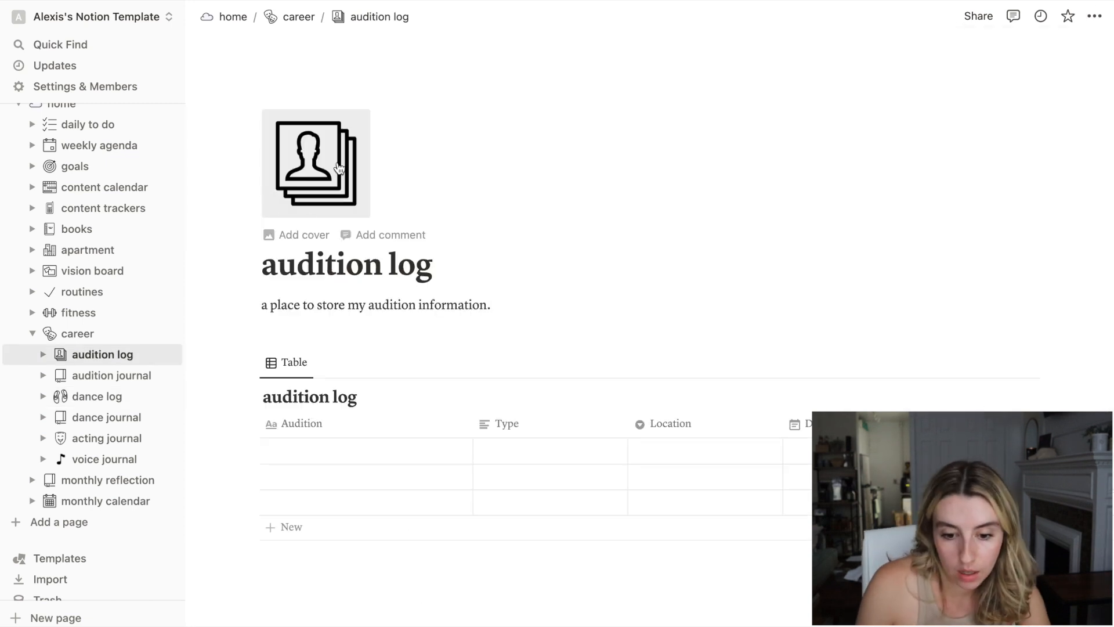
{"action": "left_click", "coordinate": [300, 235]}
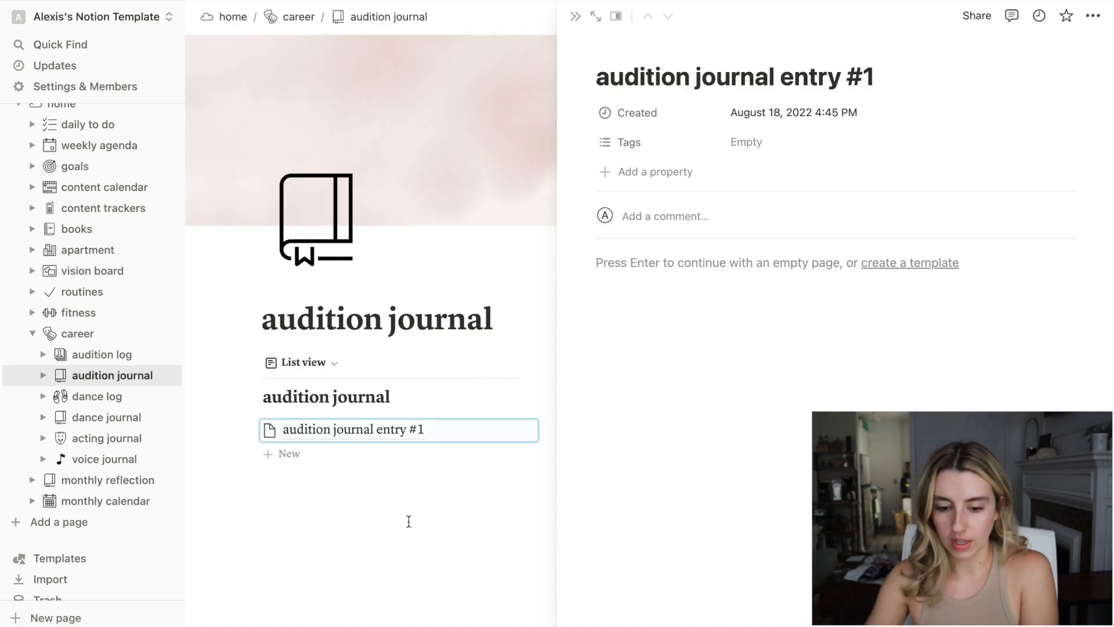
Close and reopen "audition journal entry #1" from the "audition journal" list
{"action": "left_click", "coordinate": [406, 476]}
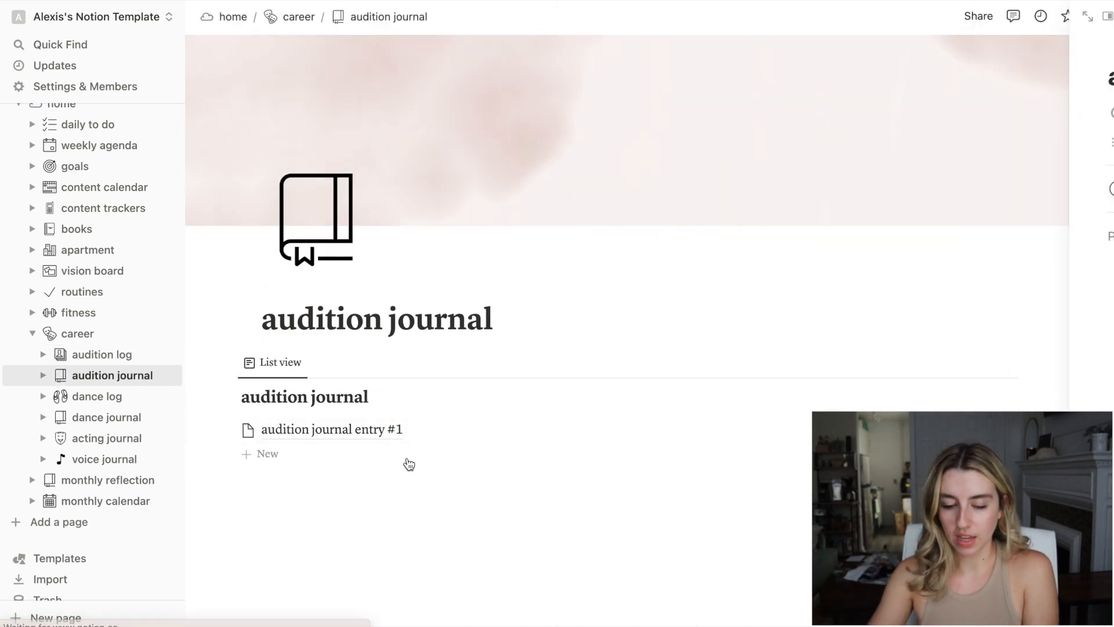
{"action": "left_click", "coordinate": [352, 432]}
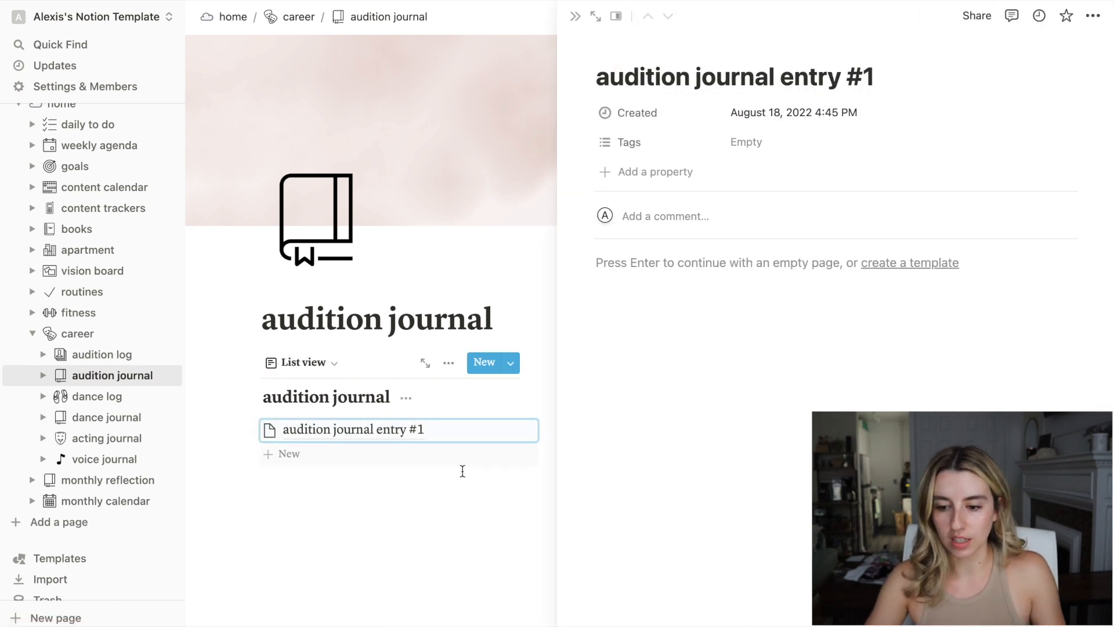
Return to the "career" page, open the "dance journal" page and bring up its style options
{"action": "left_click", "coordinate": [298, 16]}
{"action": "left_click", "coordinate": [723, 471]}
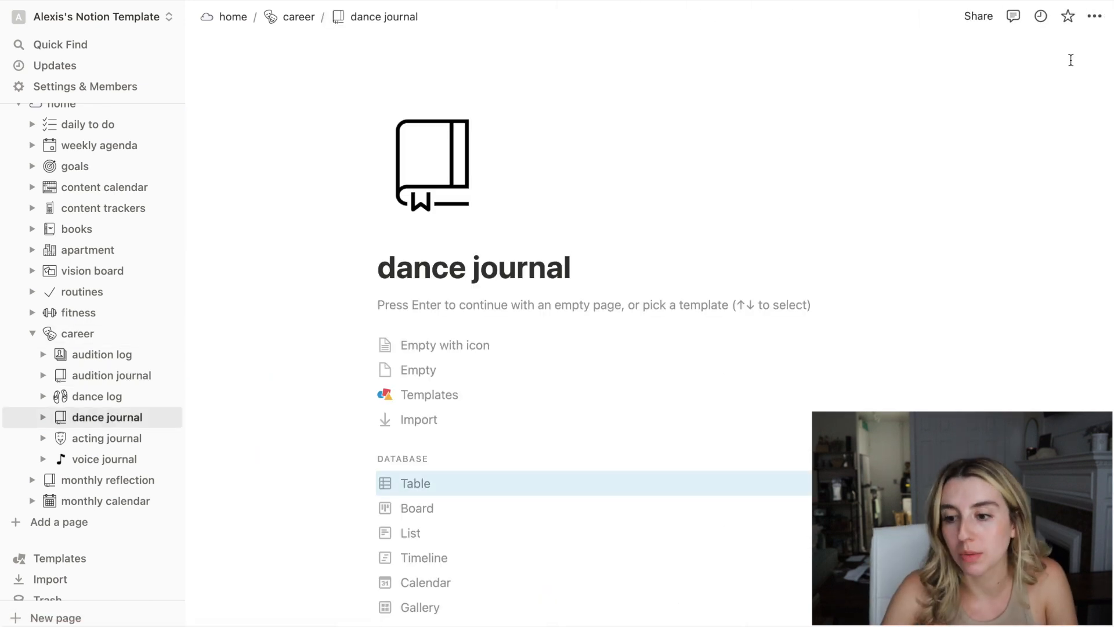
{"action": "left_click", "coordinate": [1099, 25]}
Open the "acting journal" page and set it to the Serif font and full width
{"action": "left_click", "coordinate": [107, 437]}
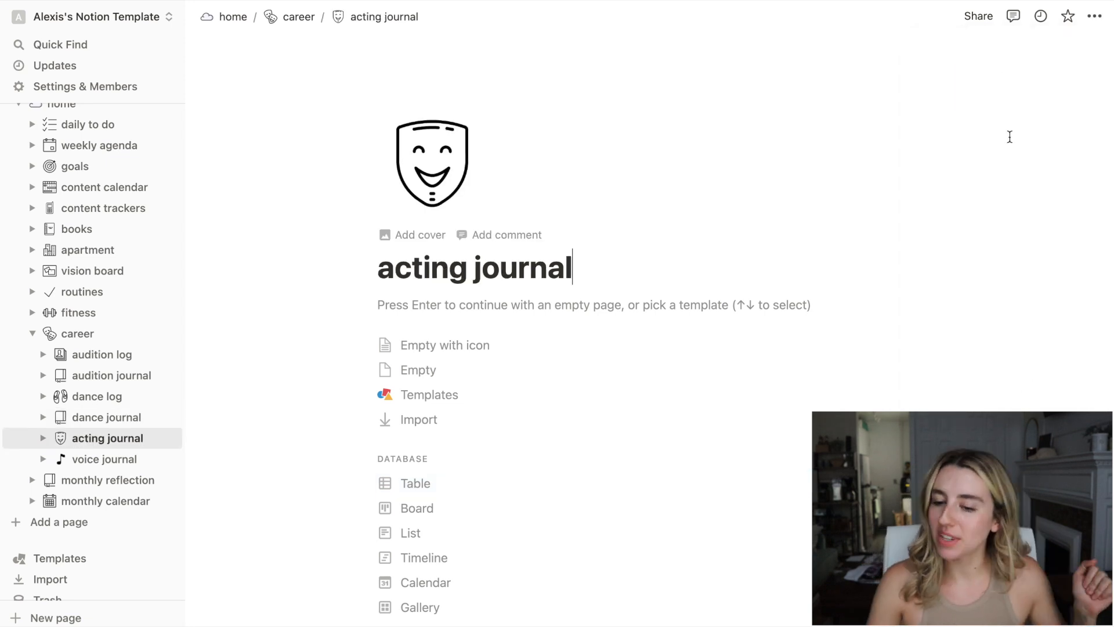
{"action": "left_click", "coordinate": [1094, 16]}
{"action": "left_click", "coordinate": [1012, 79]}
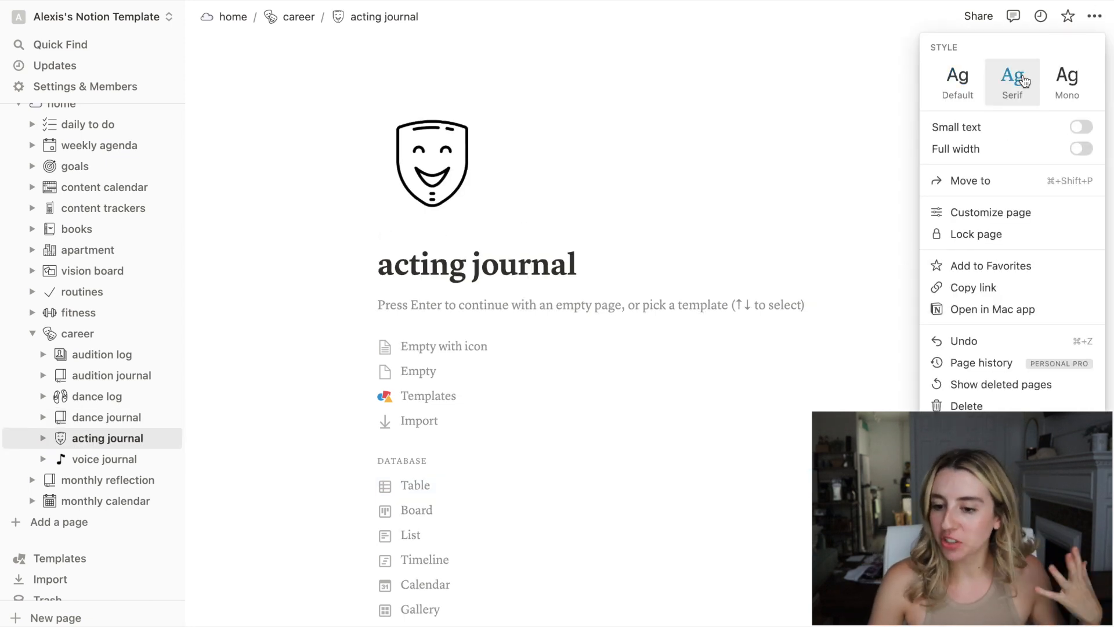
{"action": "left_click", "coordinate": [1081, 150]}
{"action": "left_click", "coordinate": [517, 177]}
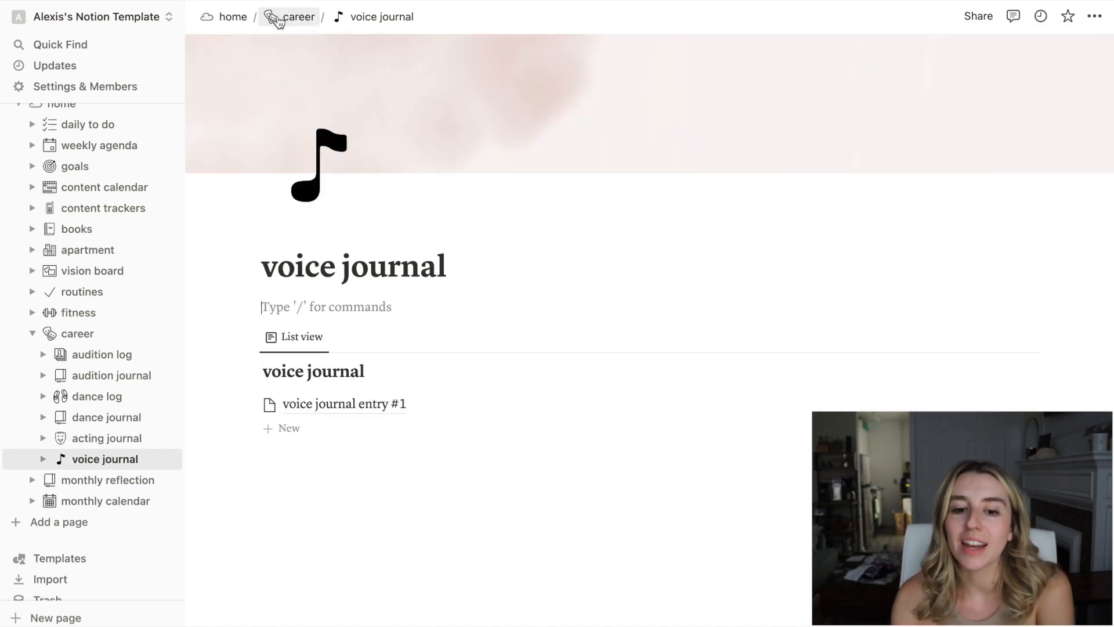
Review the finished "career" page and return to the "this month" section of the "home" page
{"action": "left_click", "coordinate": [279, 17]}
{"action": "scroll", "coordinate": [690, 435], "scroll_direction": "down", "scroll_amount": 3}
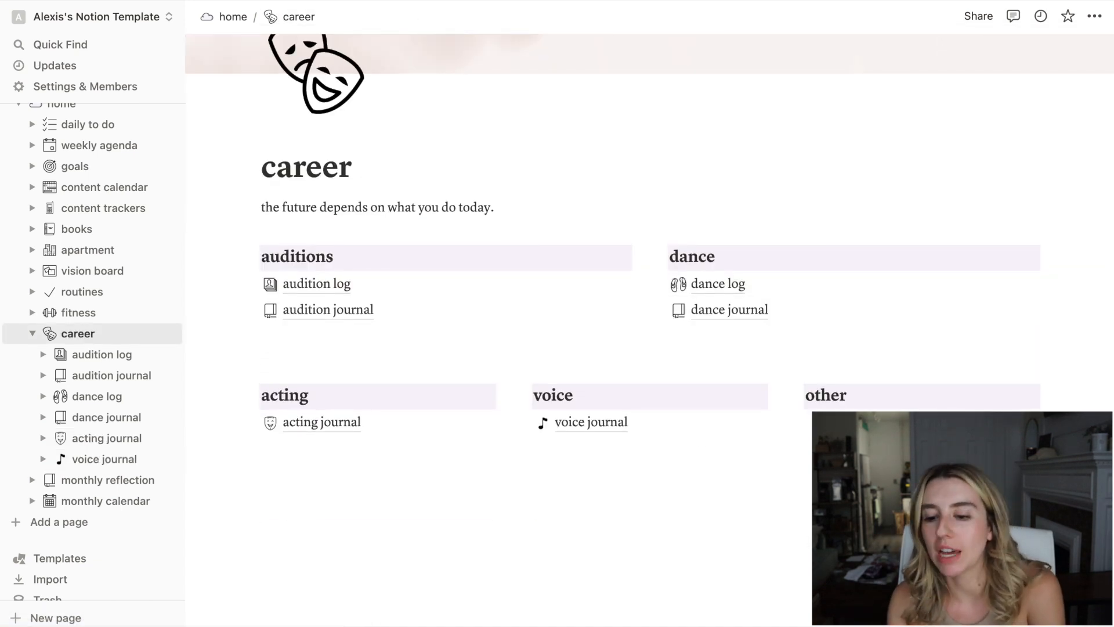
{"action": "scroll", "coordinate": [649, 273], "scroll_direction": "up", "scroll_amount": 3}
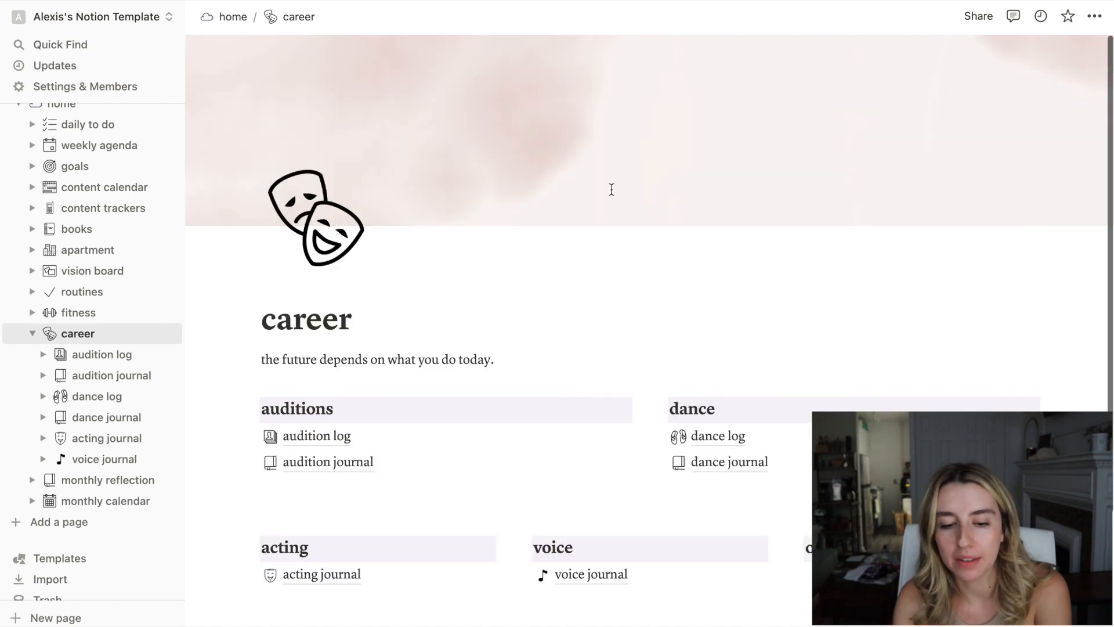
{"action": "left_click", "coordinate": [210, 26]}
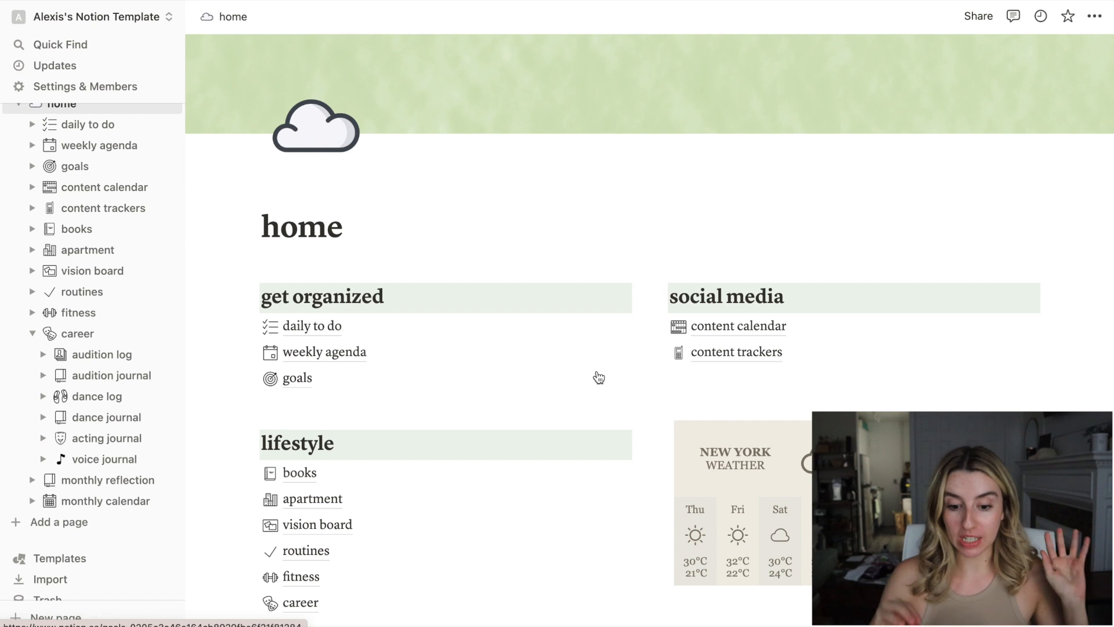
{"action": "scroll", "coordinate": [599, 377], "scroll_direction": "down", "scroll_amount": 6}
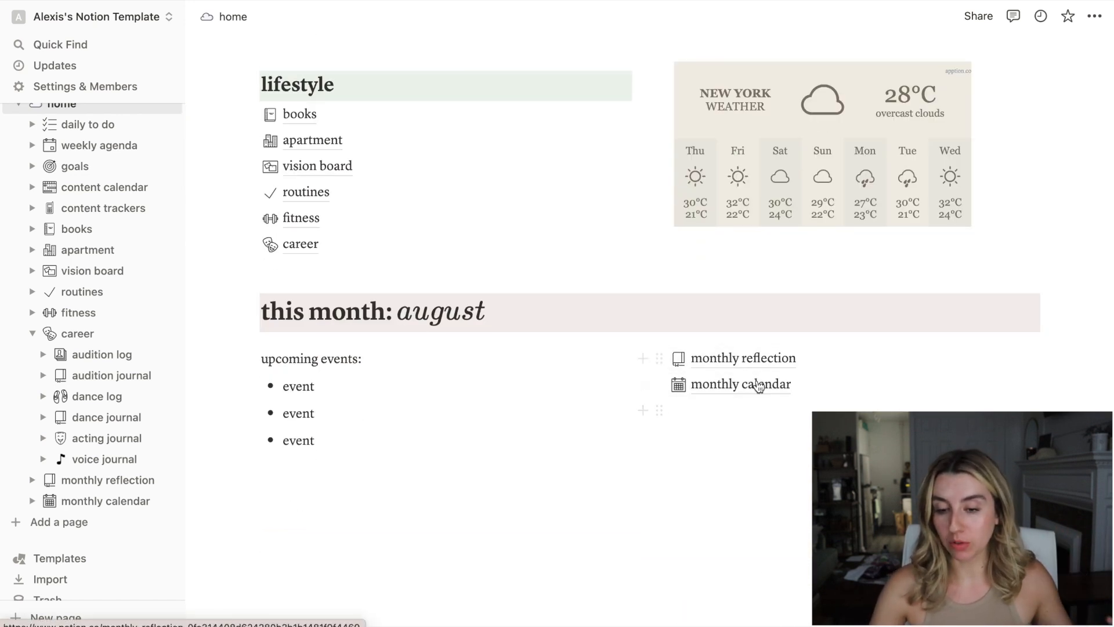
Create an "august reflection" sub-page in "monthly reflection" with a gray sun icon and the line "my reflection for august."
{"action": "left_click", "coordinate": [704, 360]}
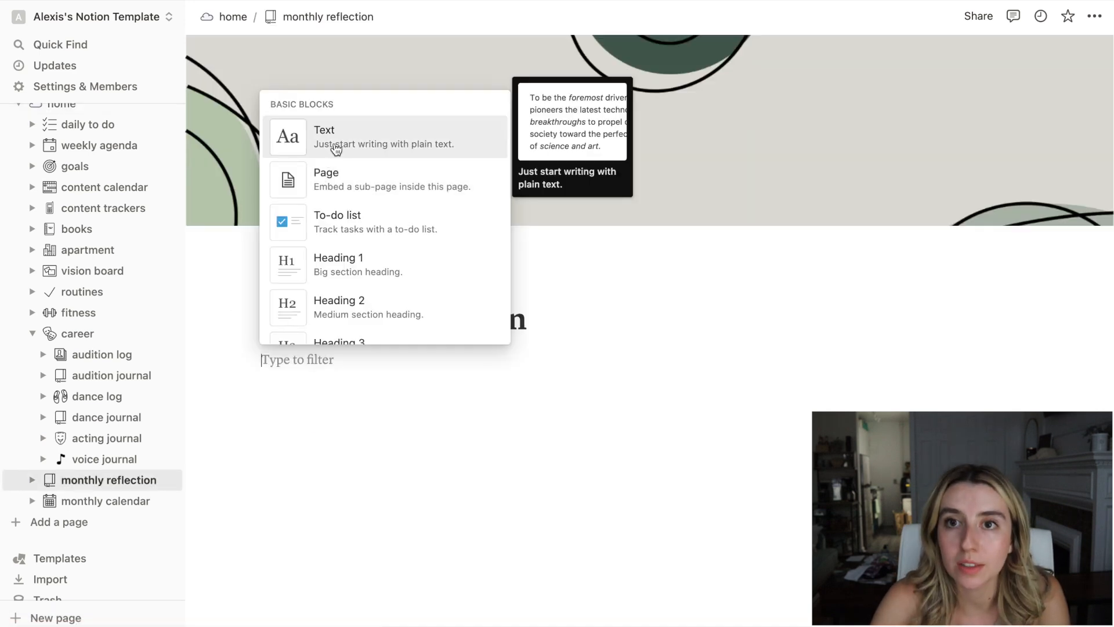
{"action": "left_click", "coordinate": [333, 181]}
{"action": "type", "text": "august reflection"}
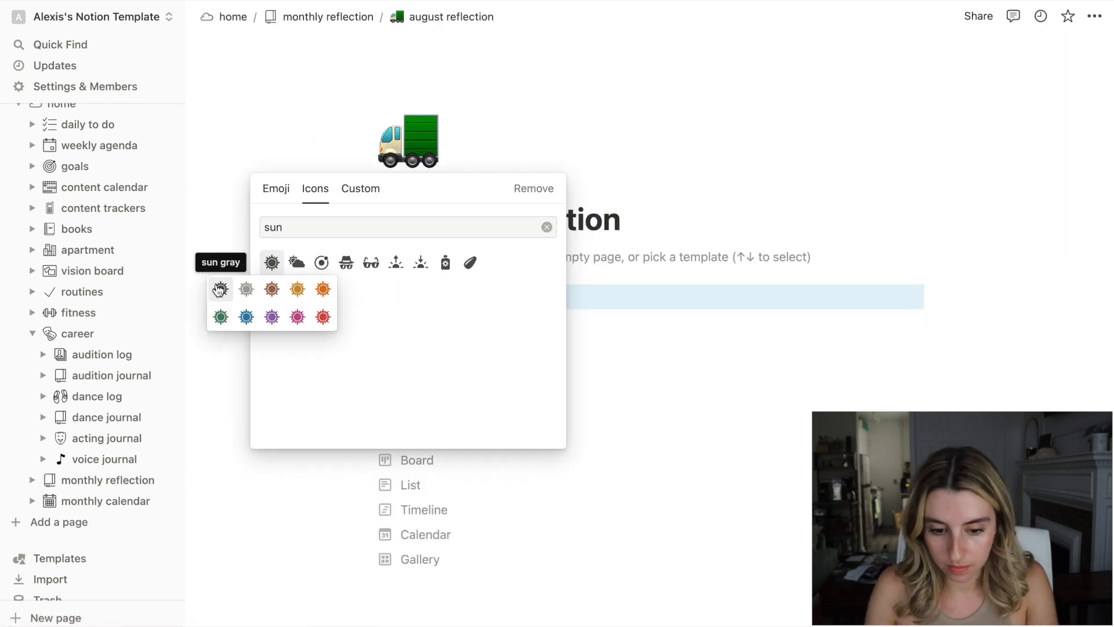
{"action": "left_click", "coordinate": [219, 291]}
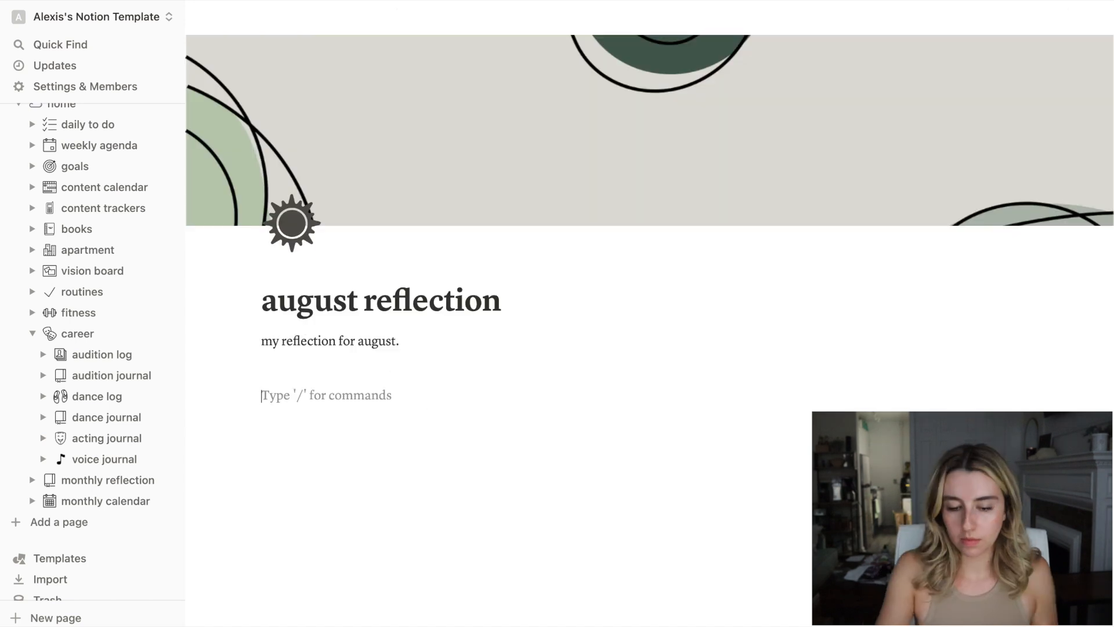
{"action": "key", "text": "Return"}
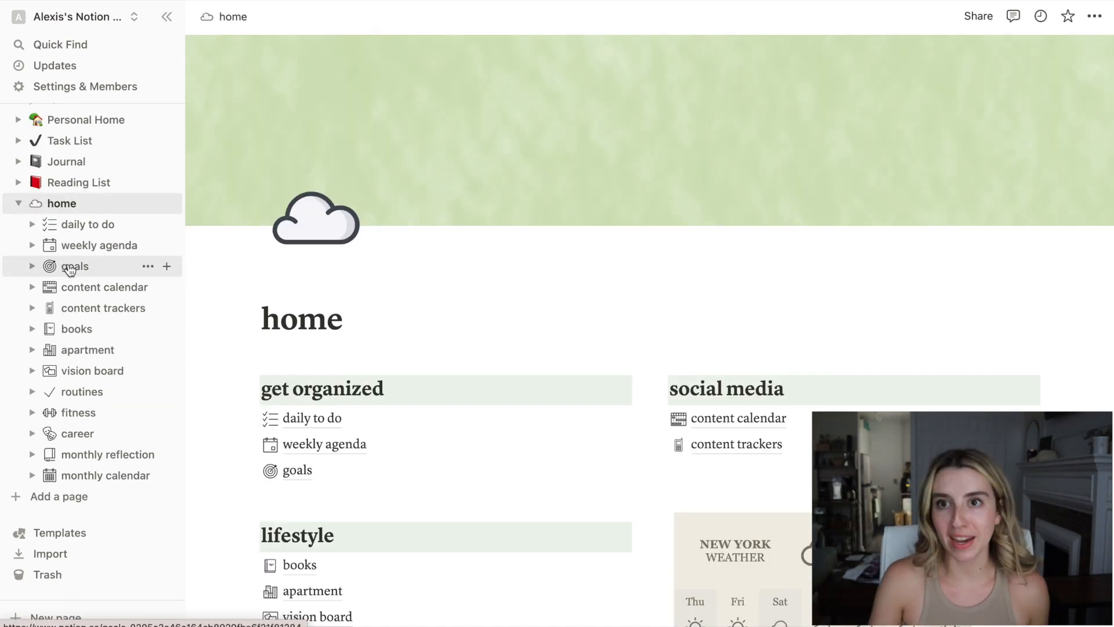
Move the starter pages Getting Started, Quick Note, Personal Home, Task List, Journal and Reading List to the trash
{"action": "scroll", "coordinate": [68, 244], "scroll_direction": "up", "scroll_amount": 2}
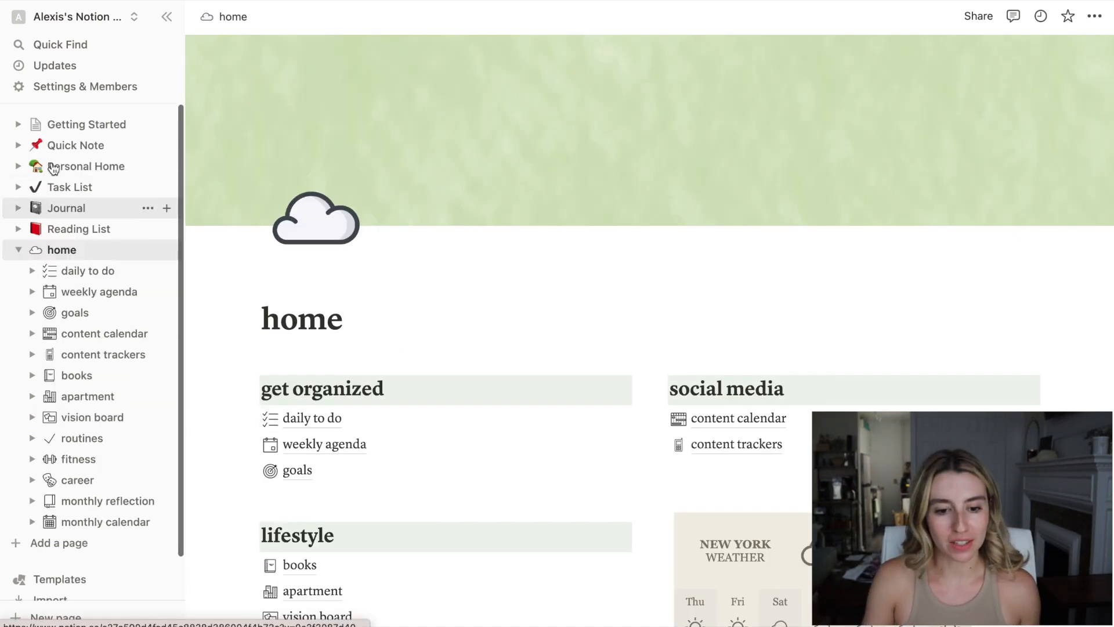
{"action": "right_click", "coordinate": [56, 130]}
{"action": "left_click", "coordinate": [99, 138]}
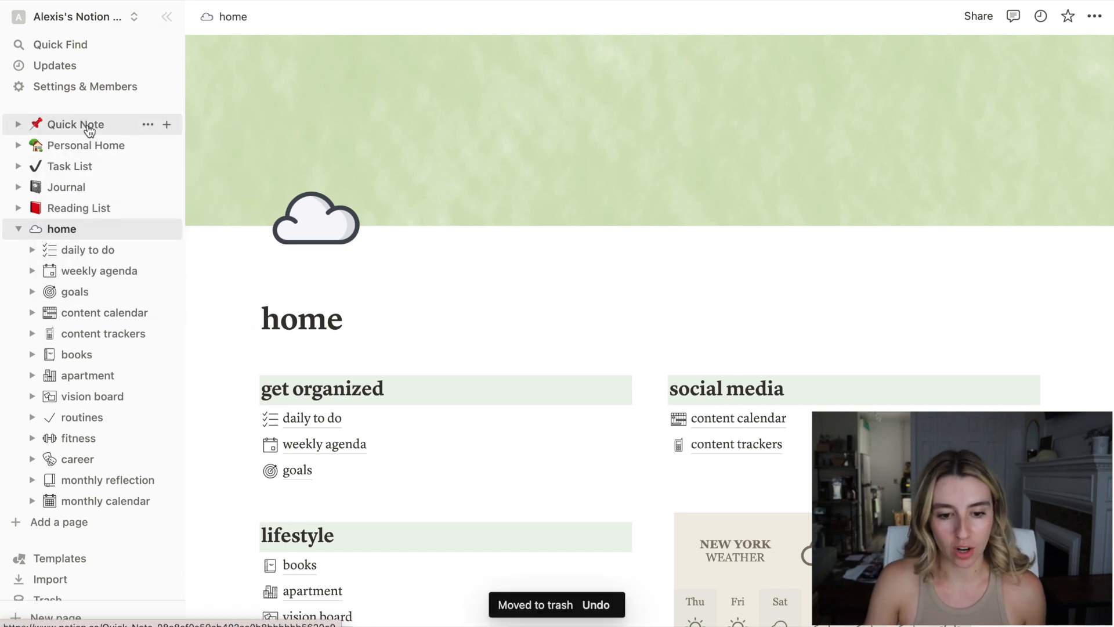
{"action": "right_click", "coordinate": [90, 128]}
{"action": "left_click", "coordinate": [100, 141]}
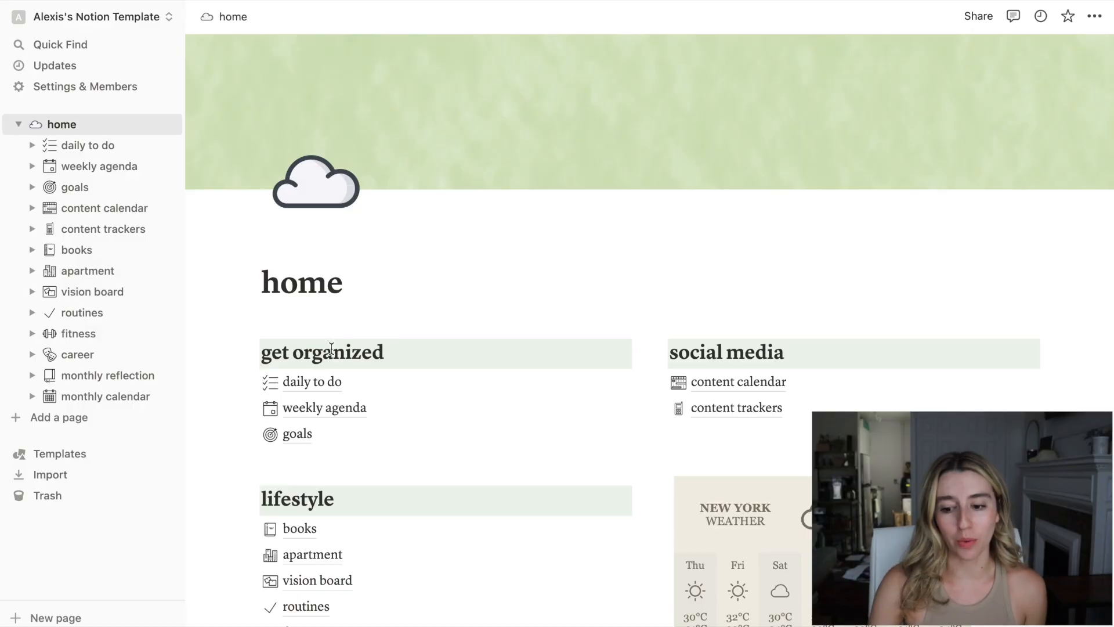
Review the "home" page's "get organized" section by opening the "daily to do" and "weekly agenda" pages
{"action": "scroll", "coordinate": [331, 346], "scroll_direction": "up", "scroll_amount": 1}
{"action": "scroll", "coordinate": [701, 365], "scroll_direction": "down", "scroll_amount": 3}
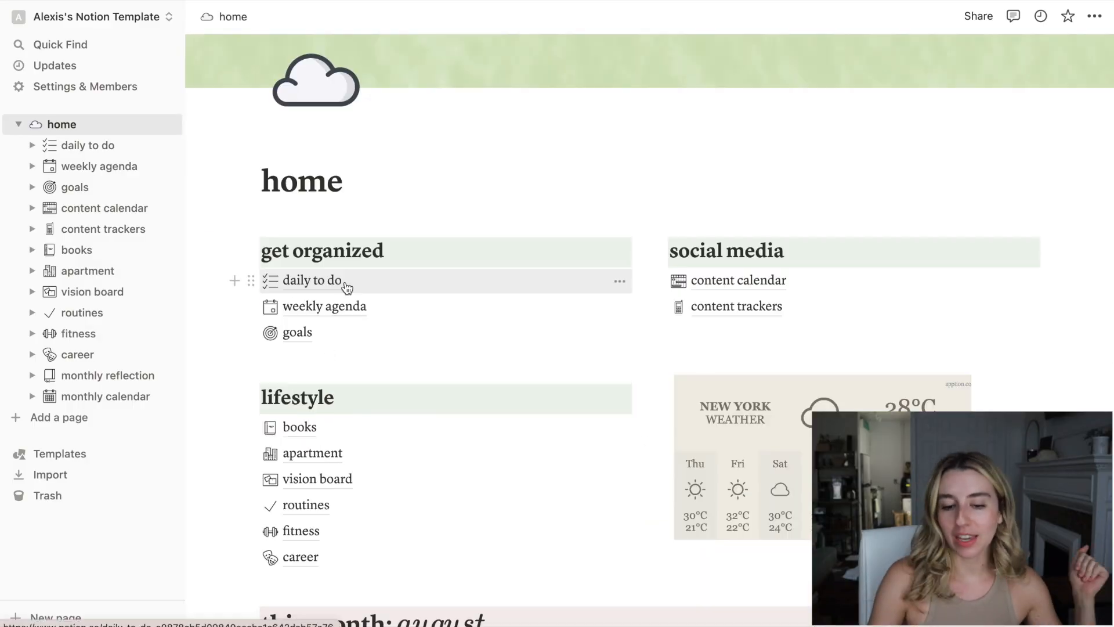
{"action": "left_click", "coordinate": [347, 288]}
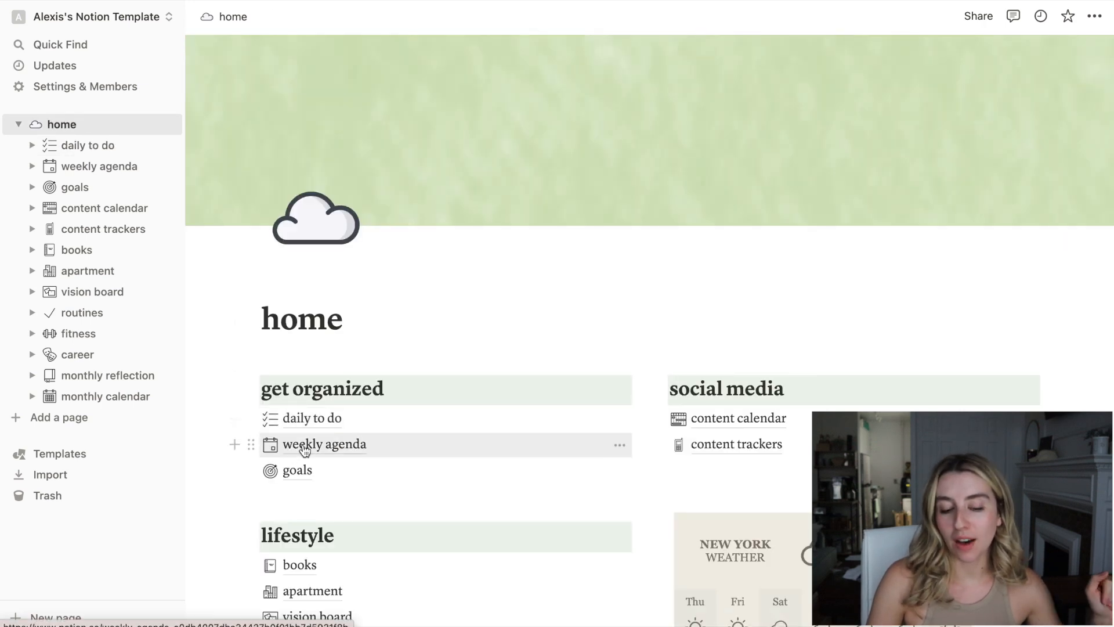
{"action": "left_click", "coordinate": [304, 450]}
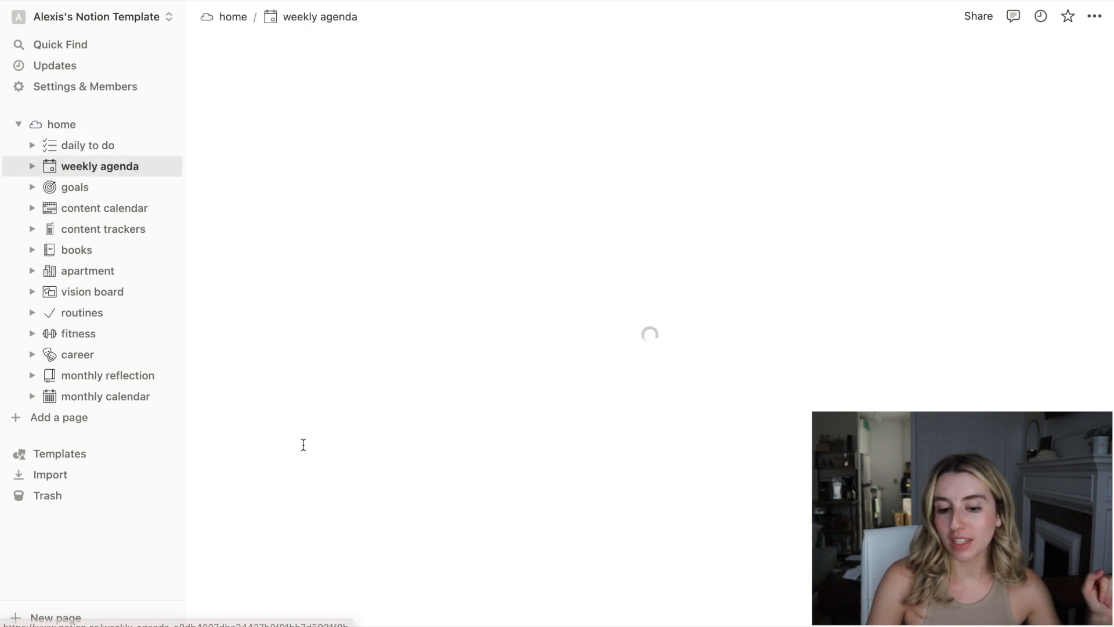
{"action": "scroll", "coordinate": [301, 445], "scroll_direction": "down", "scroll_amount": 5}
{"action": "scroll", "coordinate": [303, 444], "scroll_direction": "up", "scroll_amount": 3}
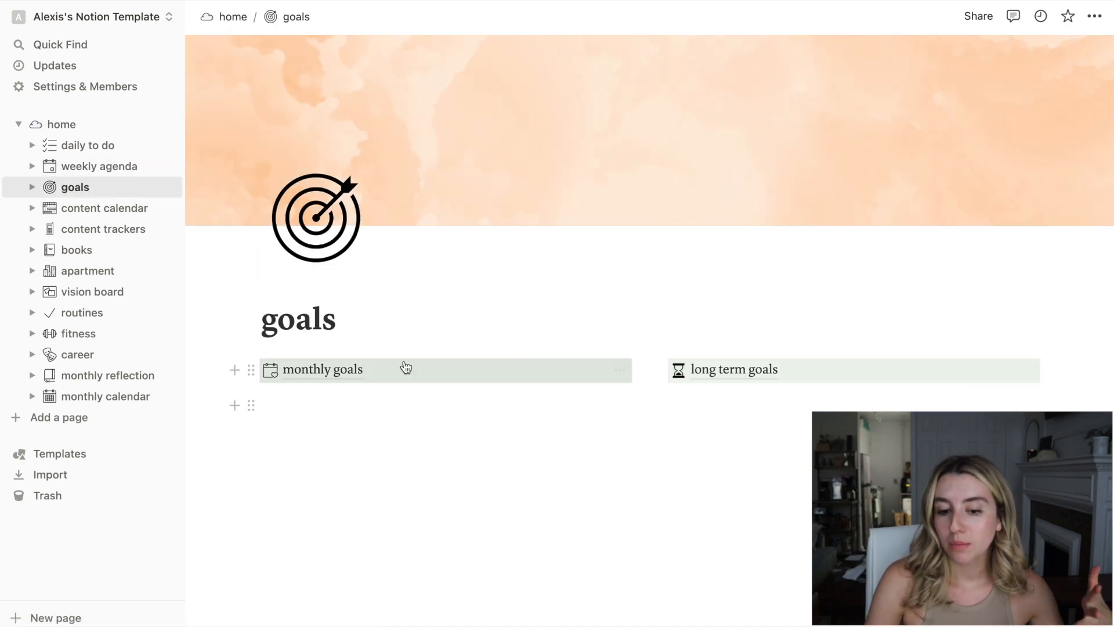
Review the "monthly goals" and "long term goals" pages and the "content calendar" page
{"action": "left_click", "coordinate": [356, 368]}
{"action": "left_click", "coordinate": [749, 368]}
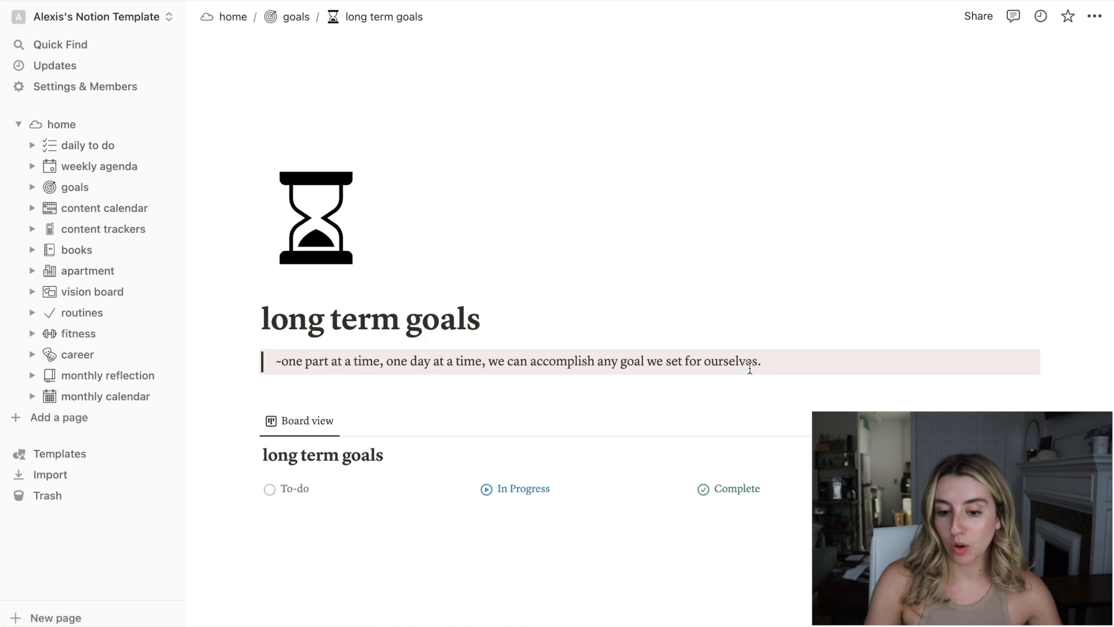
{"action": "scroll", "coordinate": [747, 366], "scroll_direction": "down", "scroll_amount": 5}
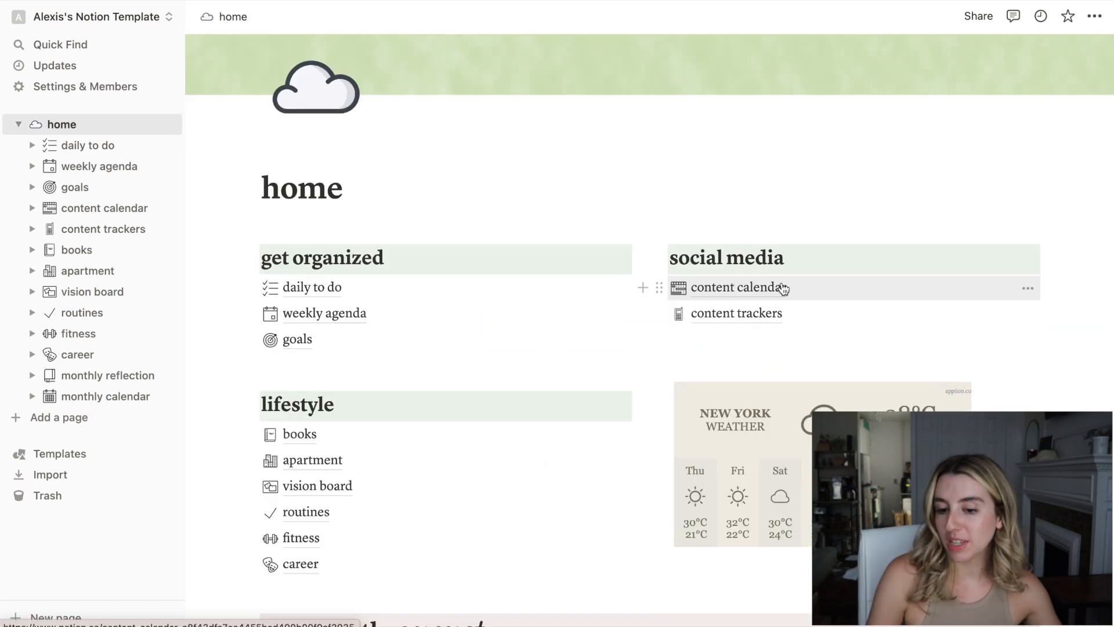
{"action": "left_click", "coordinate": [781, 286]}
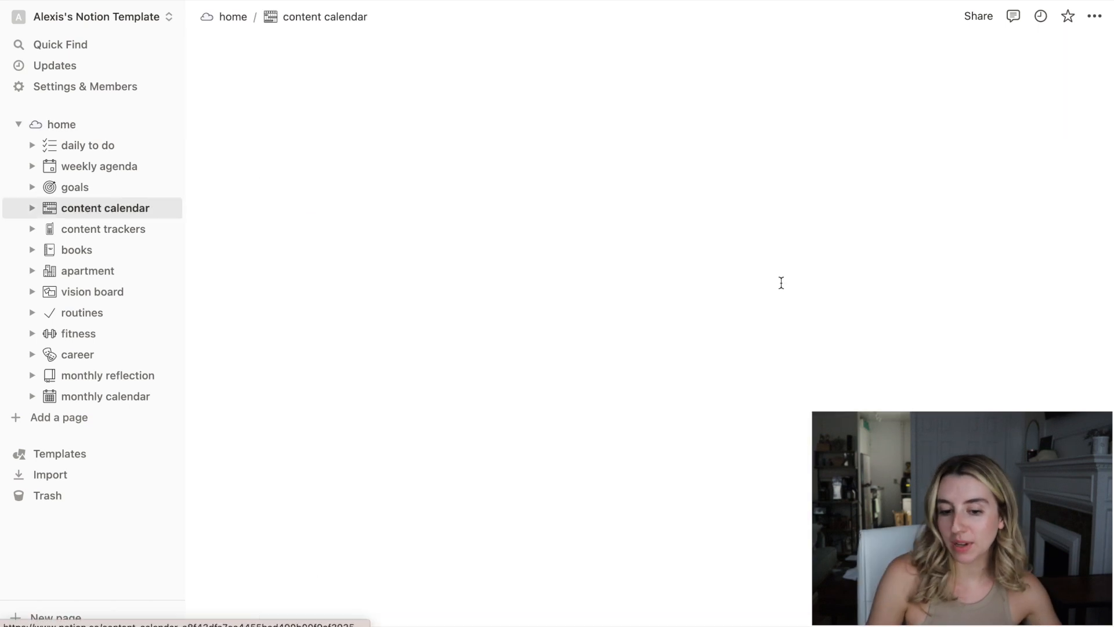
{"action": "scroll", "coordinate": [578, 291], "scroll_direction": "down", "scroll_amount": 4}
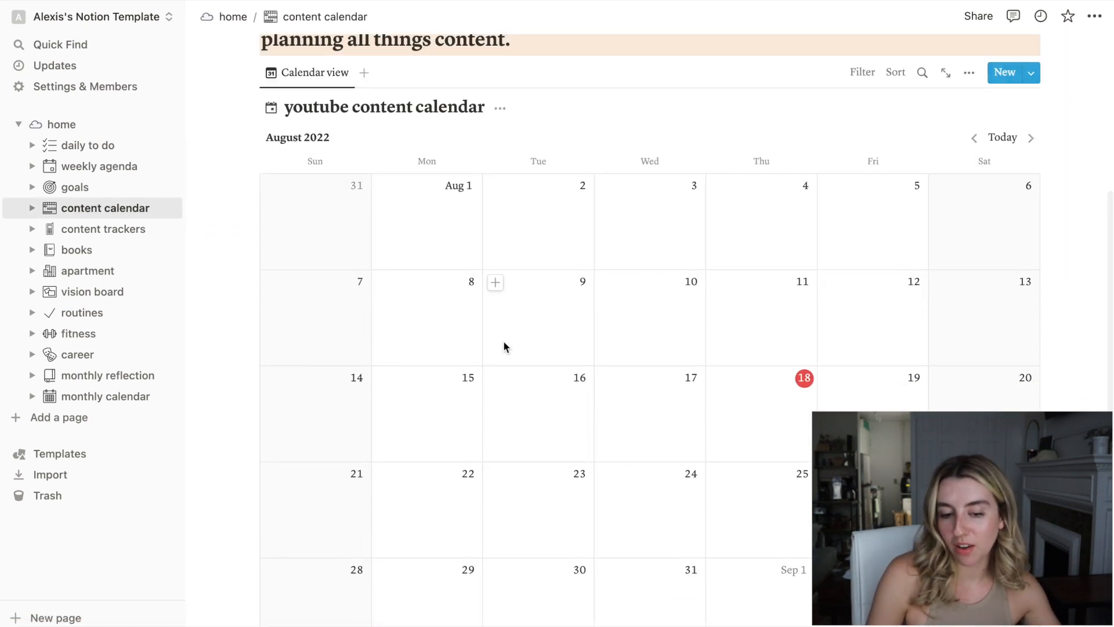
{"action": "scroll", "coordinate": [694, 541], "scroll_direction": "down", "scroll_amount": 7}
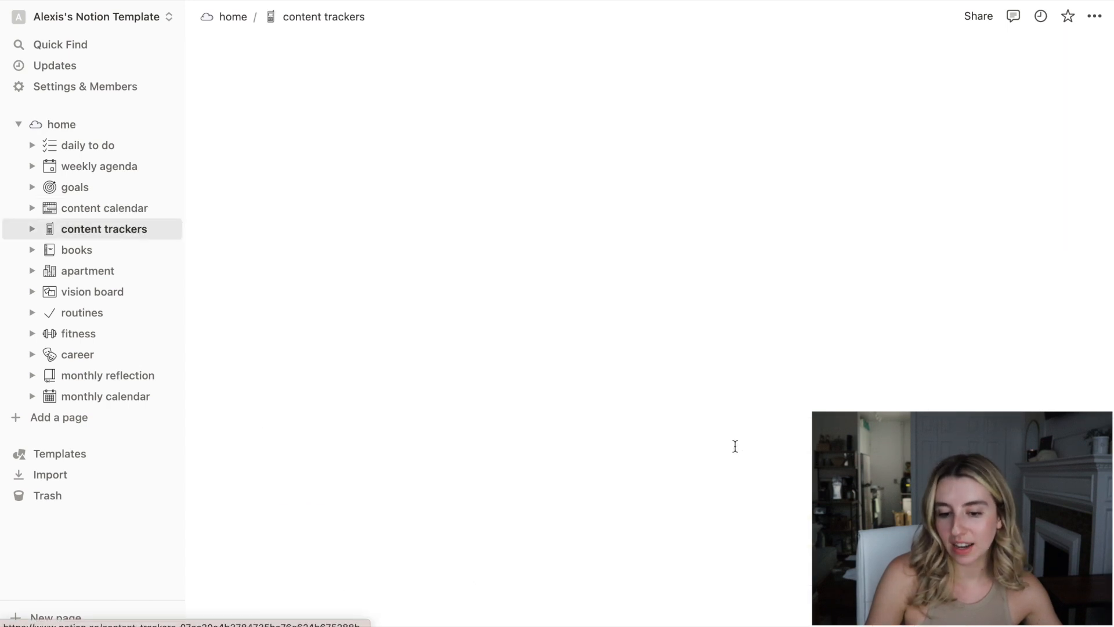
Review the "instagram" page in "content trackers" with its "instagram growth" and "instagram planner" sub-pages
{"action": "scroll", "coordinate": [620, 406], "scroll_direction": "down", "scroll_amount": 3}
{"action": "left_click", "coordinate": [291, 252]}
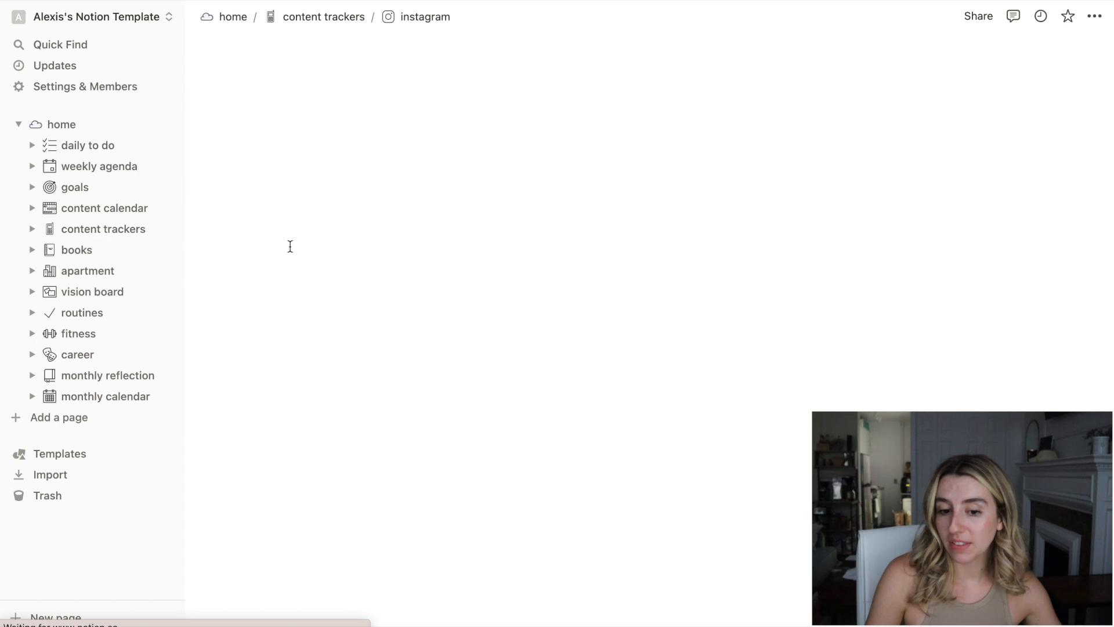
{"action": "left_click", "coordinate": [313, 479]}
{"action": "key", "text": "super+bracketleft"}
{"action": "left_click", "coordinate": [304, 506]}
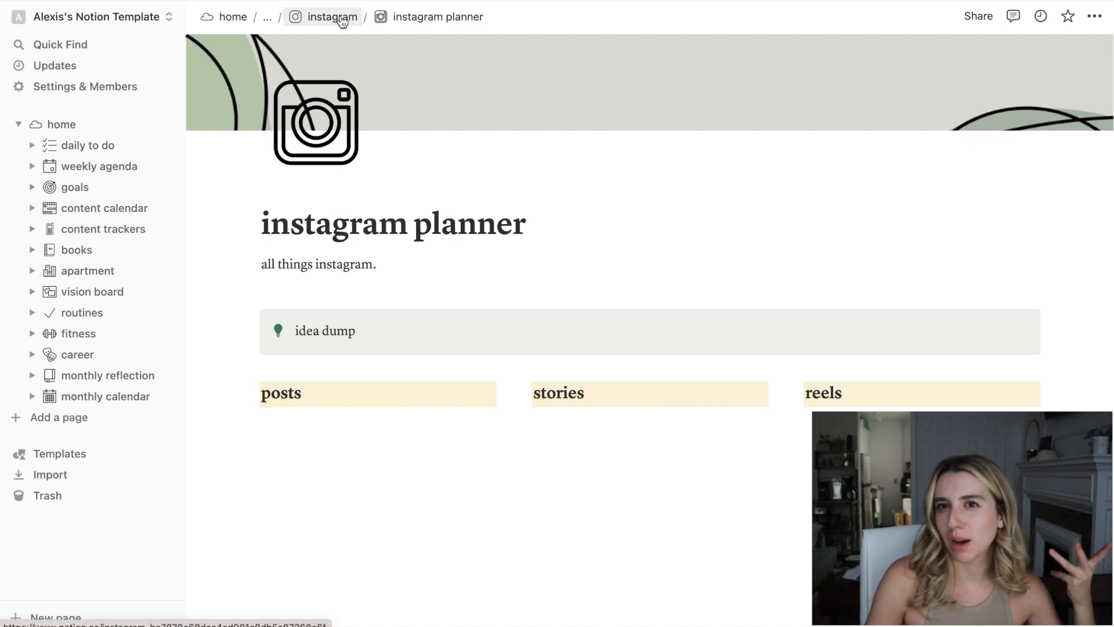
{"action": "left_click", "coordinate": [342, 20]}
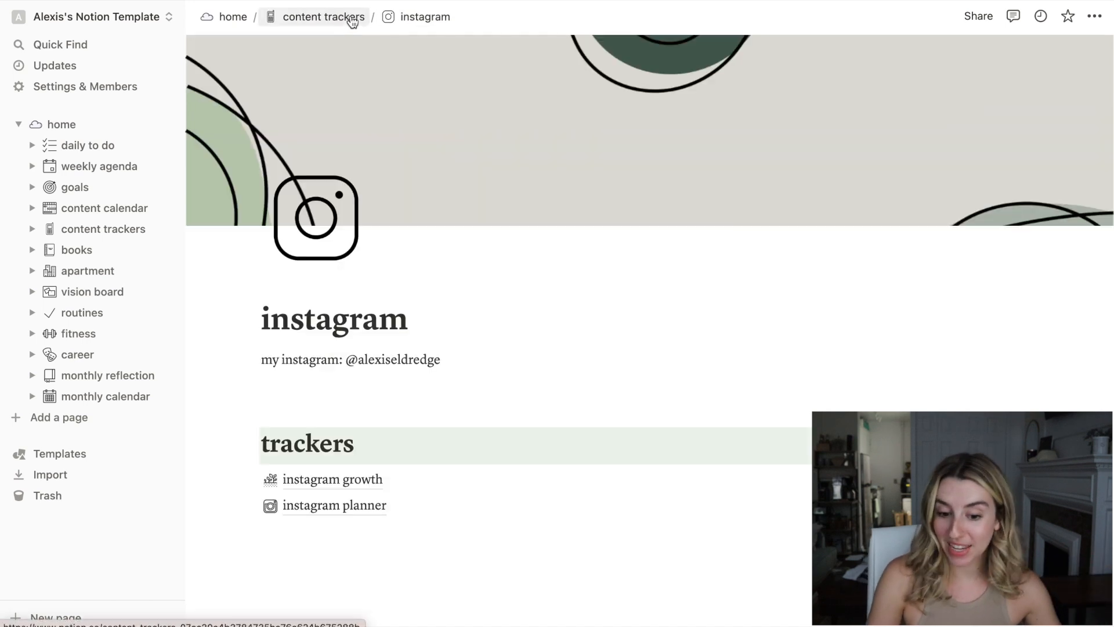
{"action": "left_click", "coordinate": [343, 20]}
Open the "youtube" page and review its "idea dump" and "monthly goals" sub-pages
{"action": "left_click", "coordinate": [497, 446]}
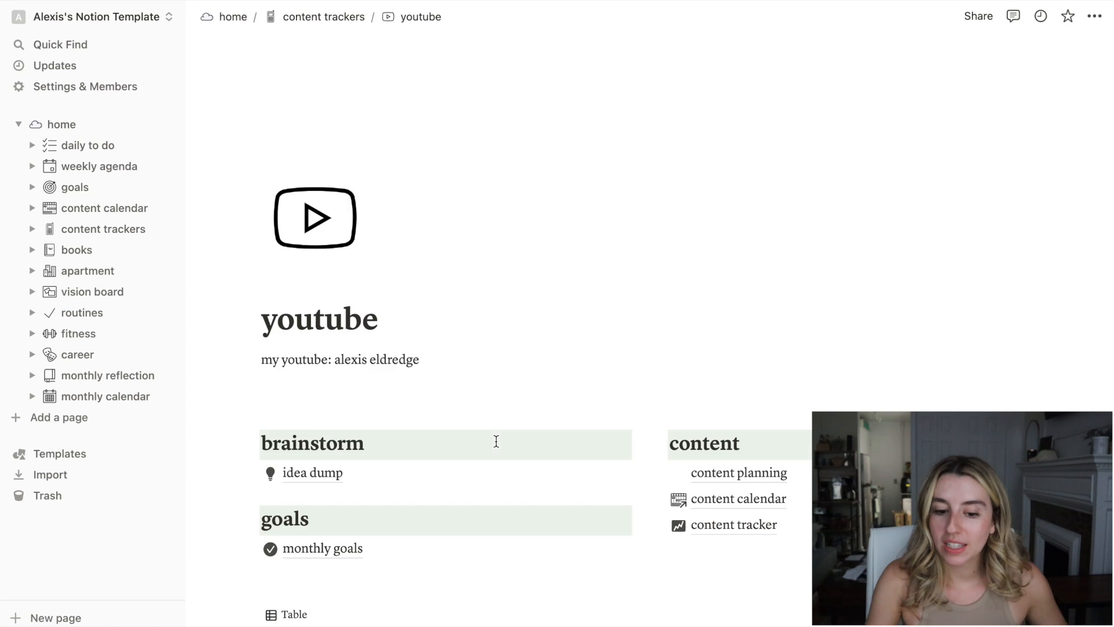
{"action": "left_click", "coordinate": [330, 357]}
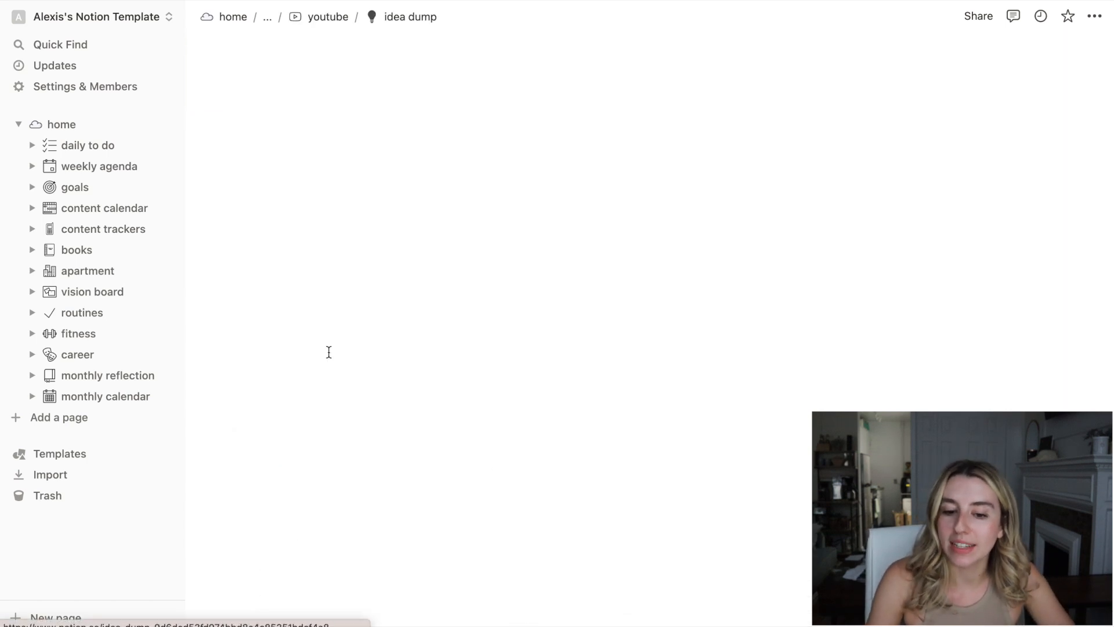
{"action": "scroll", "coordinate": [328, 351], "scroll_direction": "down", "scroll_amount": 4}
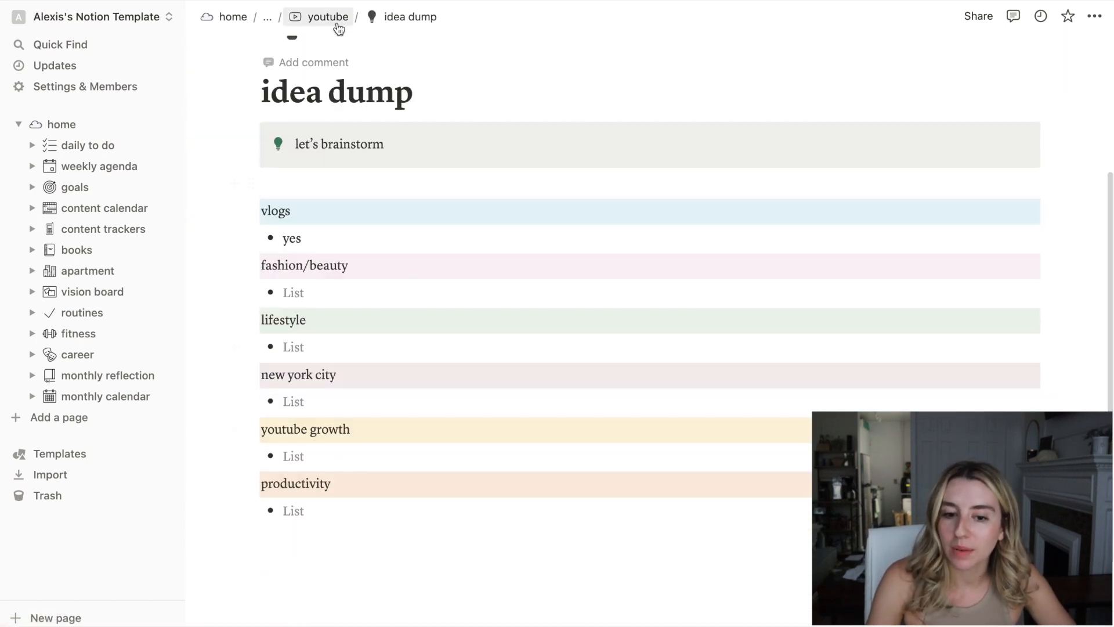
{"action": "left_click", "coordinate": [334, 20]}
{"action": "left_click", "coordinate": [312, 554]}
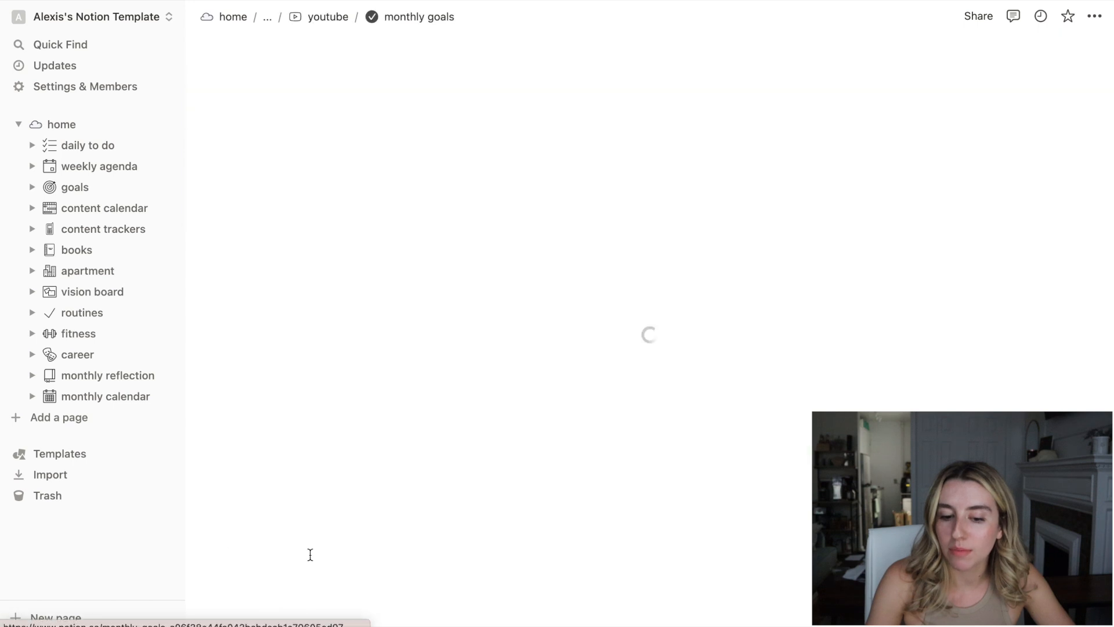
{"action": "scroll", "coordinate": [288, 516], "scroll_direction": "down", "scroll_amount": 4}
Review the "content planning" and "content calendar" pages listed under "content" on the "youtube" page
{"action": "key", "text": "super+bracketleft"}
{"action": "left_click", "coordinate": [743, 471]}
{"action": "scroll", "coordinate": [741, 476], "scroll_direction": "down", "scroll_amount": 3}
{"action": "key", "text": "super+bracketleft"}
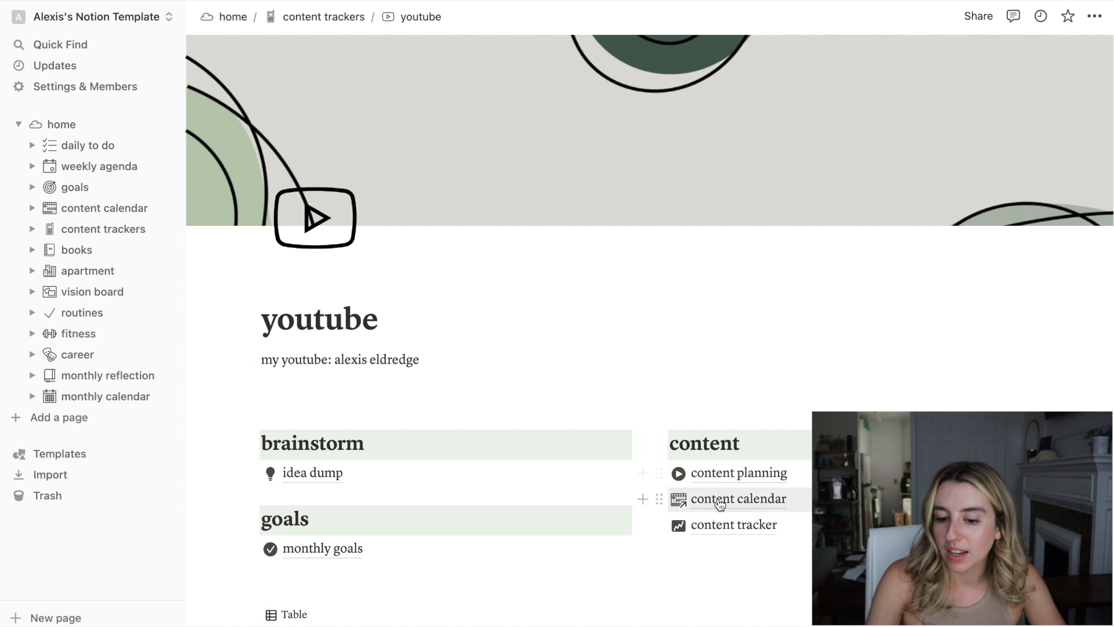
{"action": "left_click", "coordinate": [722, 497]}
{"action": "key", "text": "super+bracketleft"}
Review the "blog" page and the "tik tok" page with its "tik tok growth" and "tik tok planner" sub-pages
{"action": "left_click", "coordinate": [750, 432]}
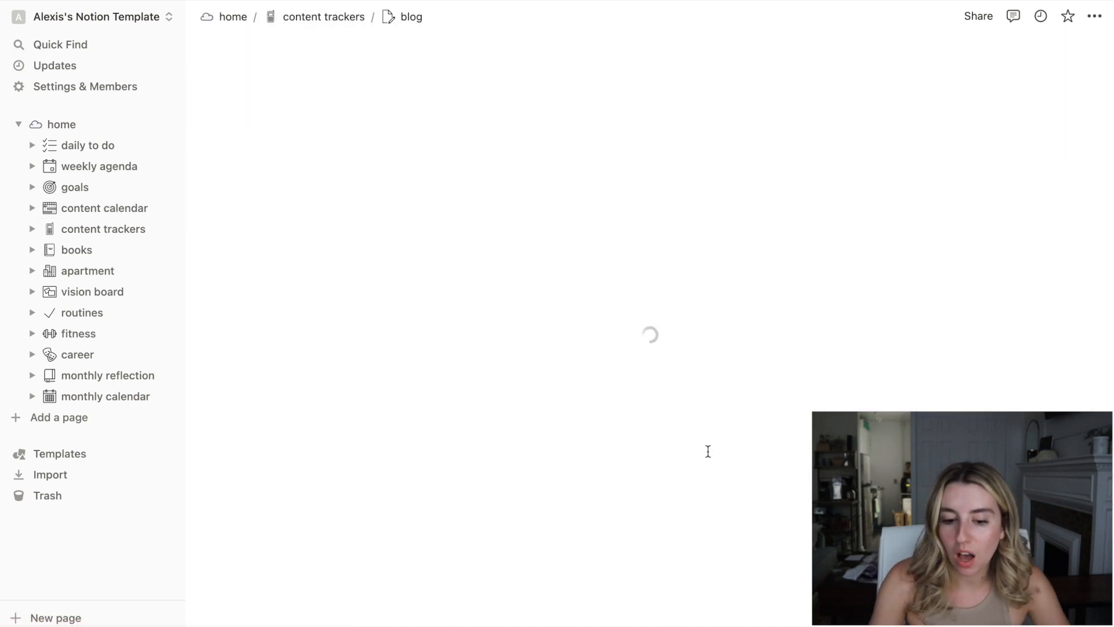
{"action": "scroll", "coordinate": [705, 452], "scroll_direction": "down", "scroll_amount": 2}
{"action": "key", "text": "super+bracketleft"}
{"action": "left_click", "coordinate": [888, 446]}
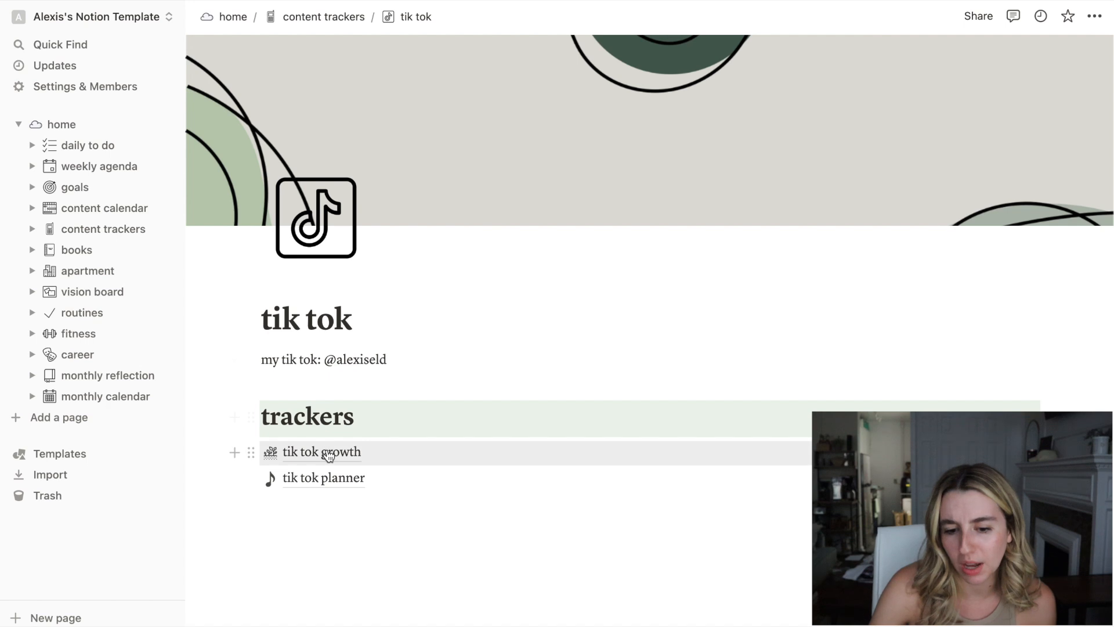
{"action": "left_click", "coordinate": [325, 453]}
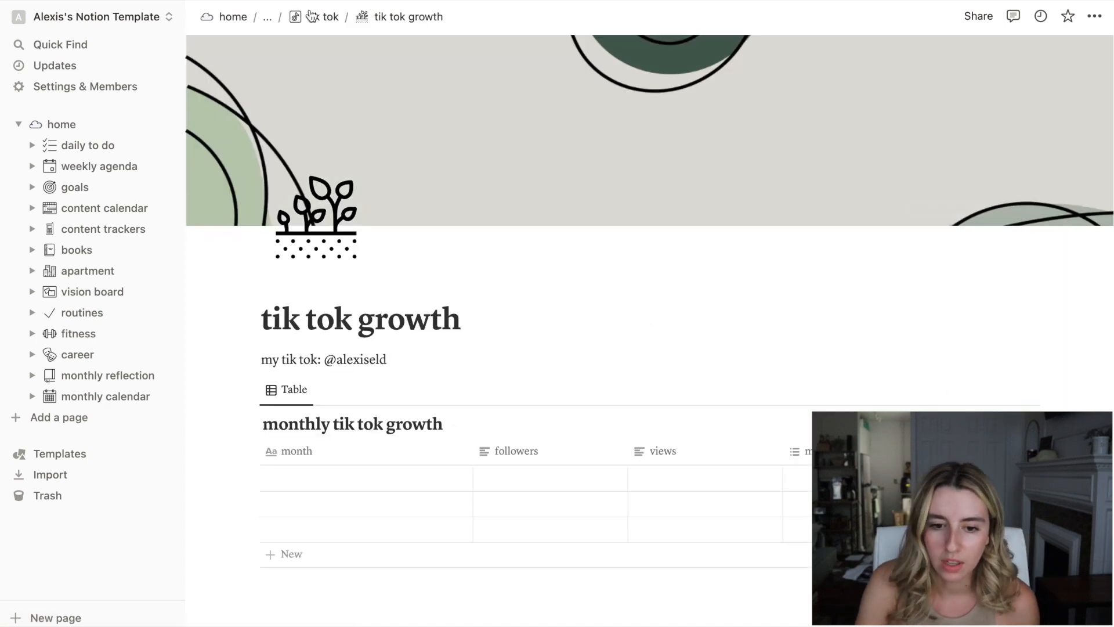
{"action": "left_click", "coordinate": [313, 16]}
{"action": "left_click", "coordinate": [316, 477]}
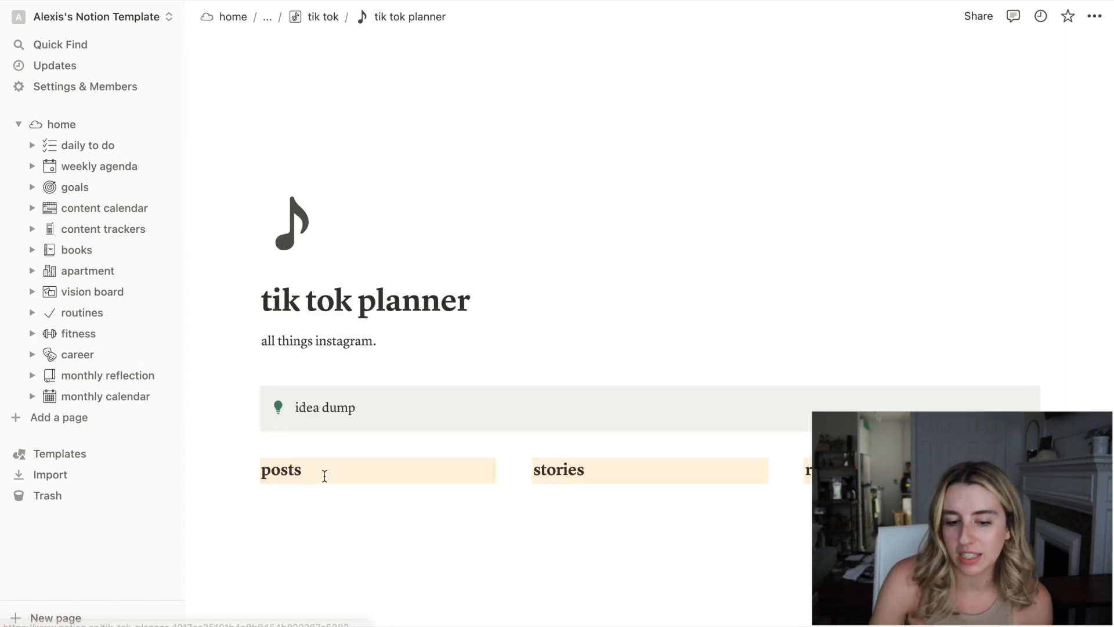
Open the "books" page from "home" and review its "book recommendations" and "the bookshelf" sub-pages
{"action": "left_click", "coordinate": [233, 17]}
{"action": "left_click", "coordinate": [300, 175]}
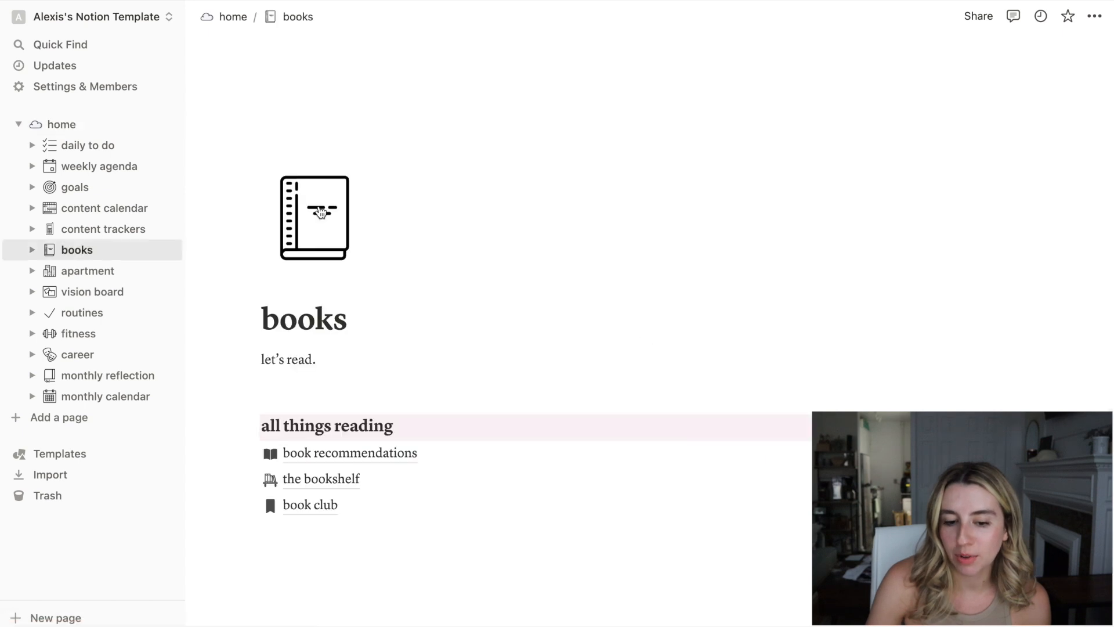
{"action": "left_click", "coordinate": [348, 350]}
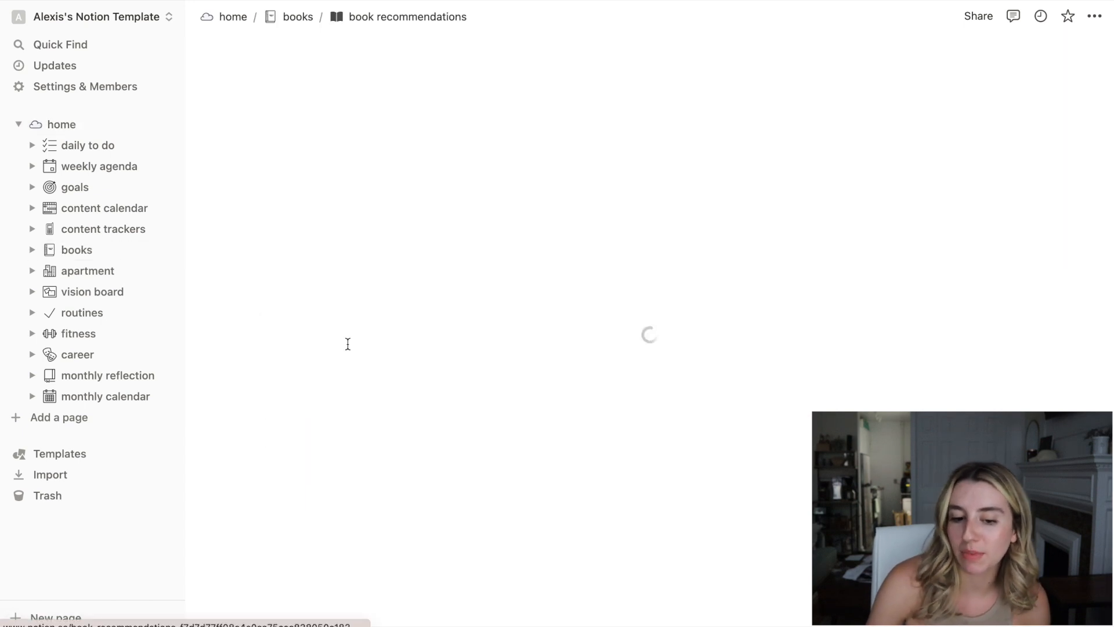
{"action": "key", "text": "super+bracketleft"}
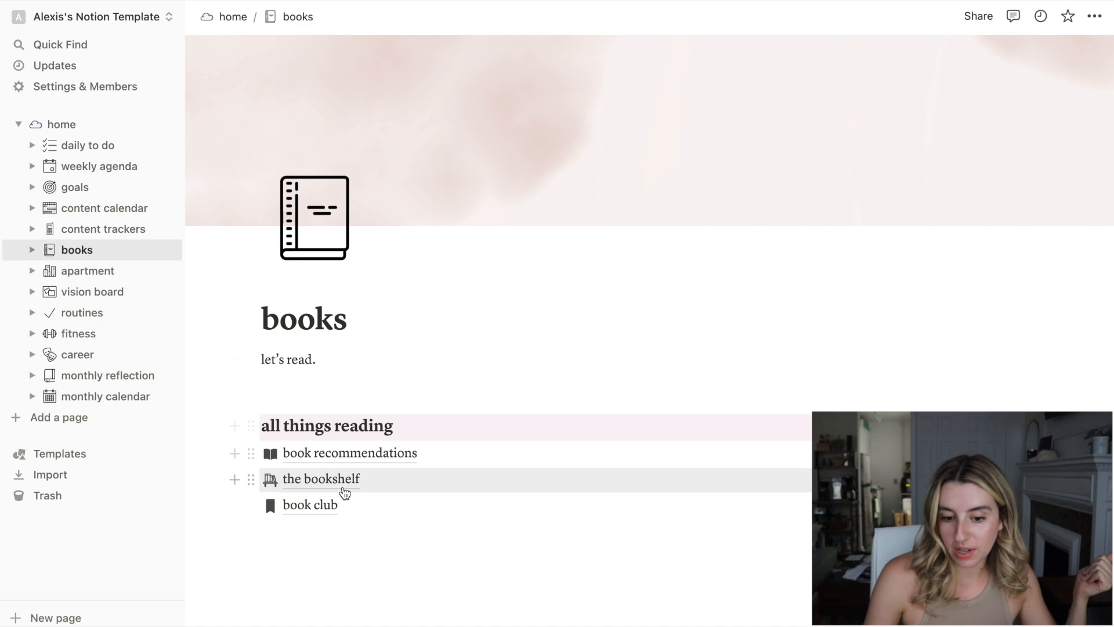
{"action": "left_click", "coordinate": [341, 480]}
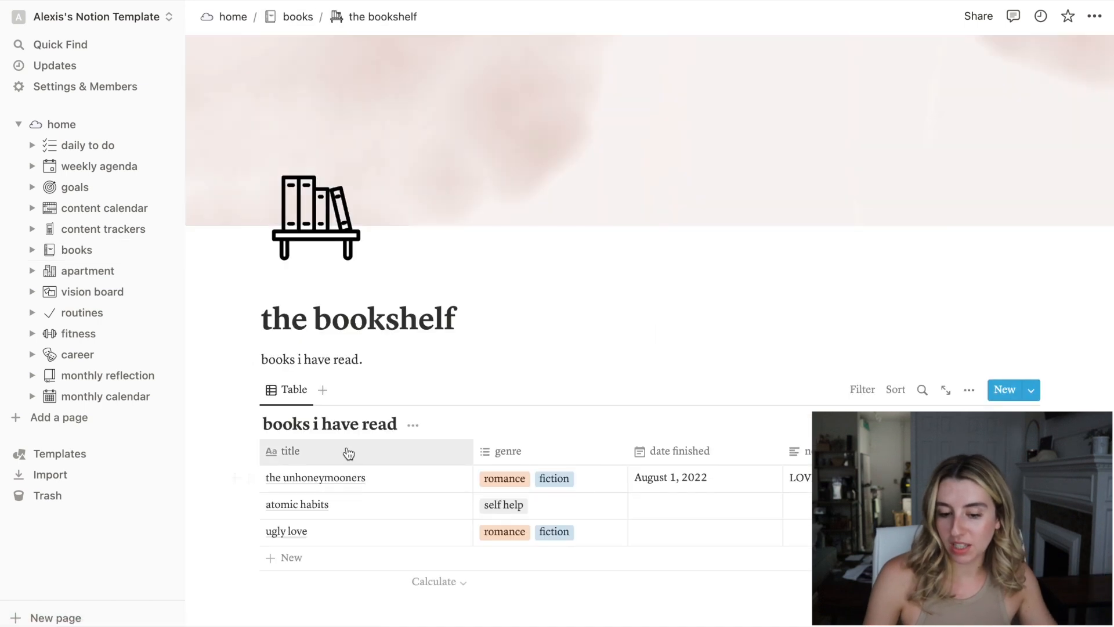
Return to the "books" page, open the "book club" sub-page and add a cover to it
{"action": "key", "text": "super+bracketleft"}
{"action": "left_click", "coordinate": [309, 505]}
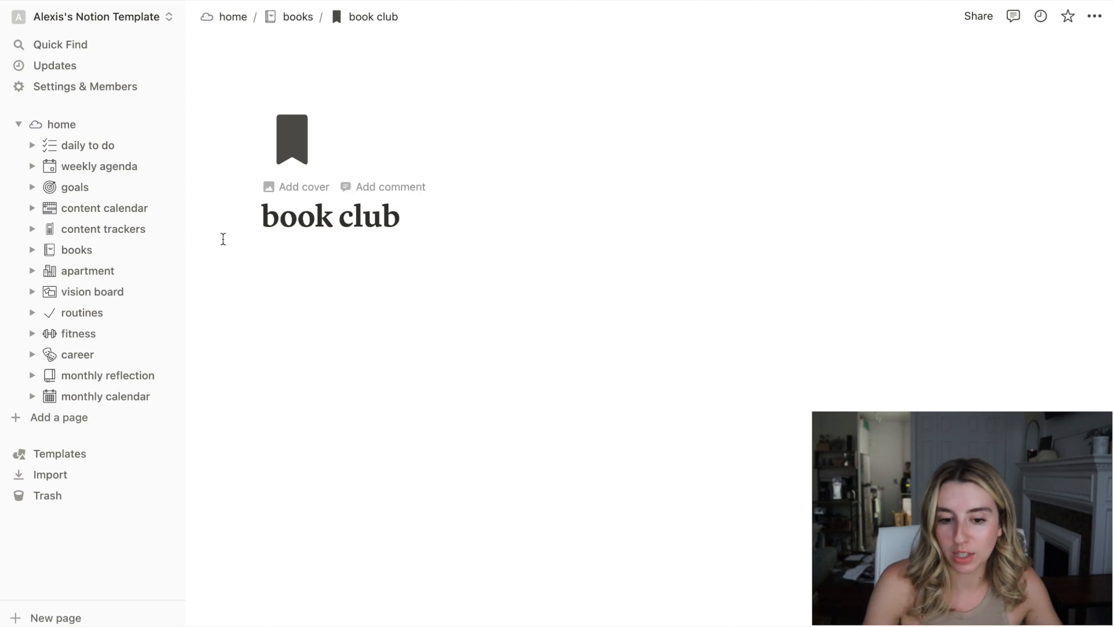
{"action": "left_click", "coordinate": [297, 184]}
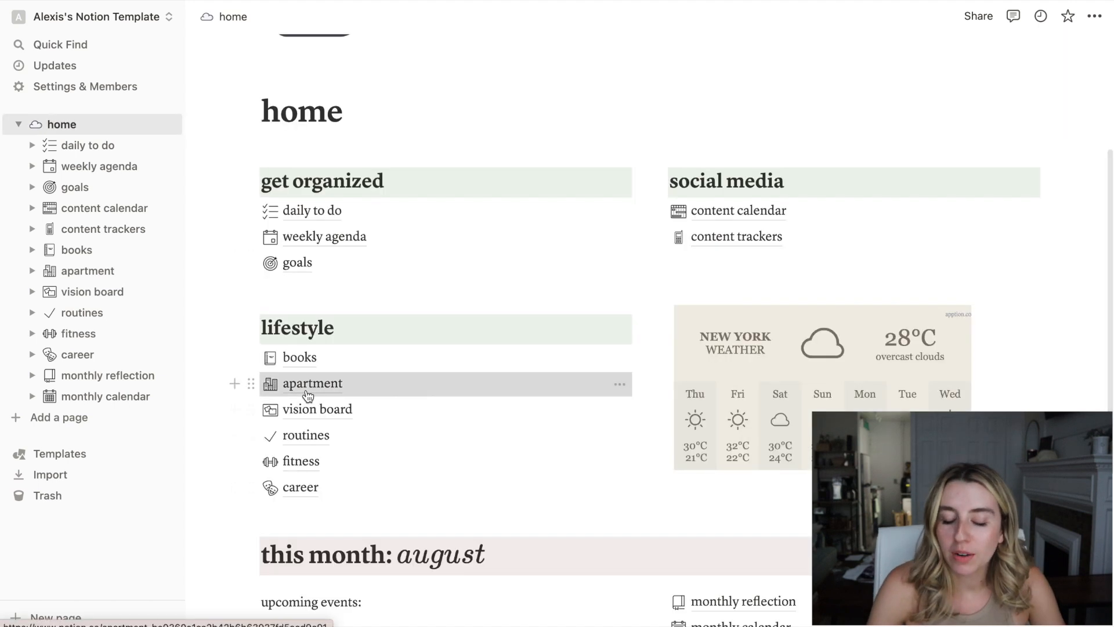
Open the "apartment" page from "home" and review its sub-pages, including "apartment ideas"
{"action": "left_click", "coordinate": [306, 384]}
{"action": "left_click", "coordinate": [389, 398]}
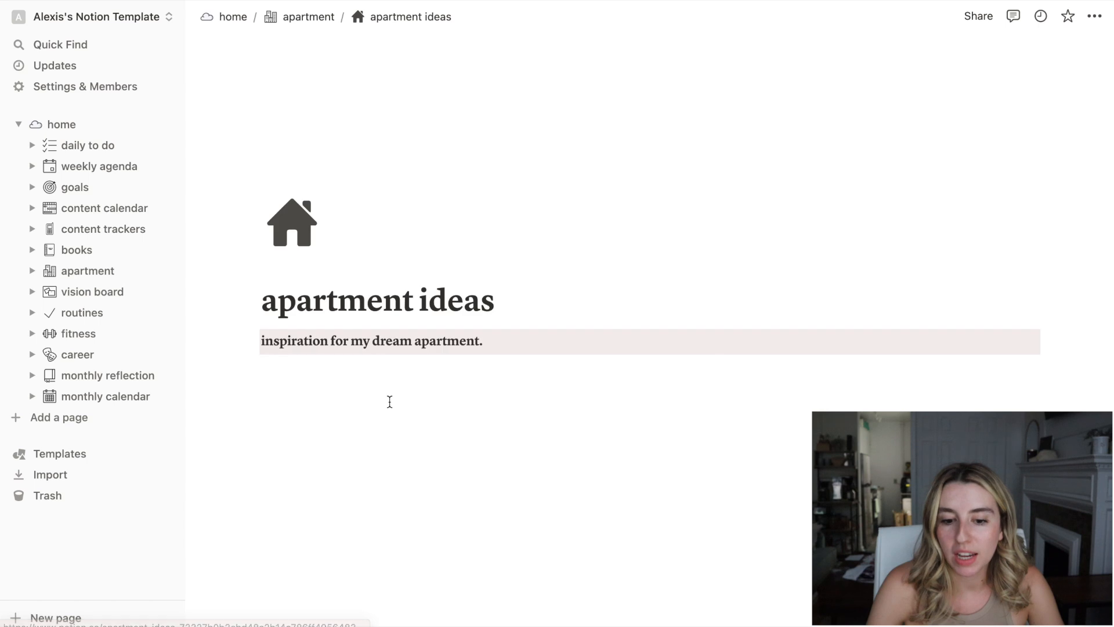
{"action": "left_click", "coordinate": [312, 417]}
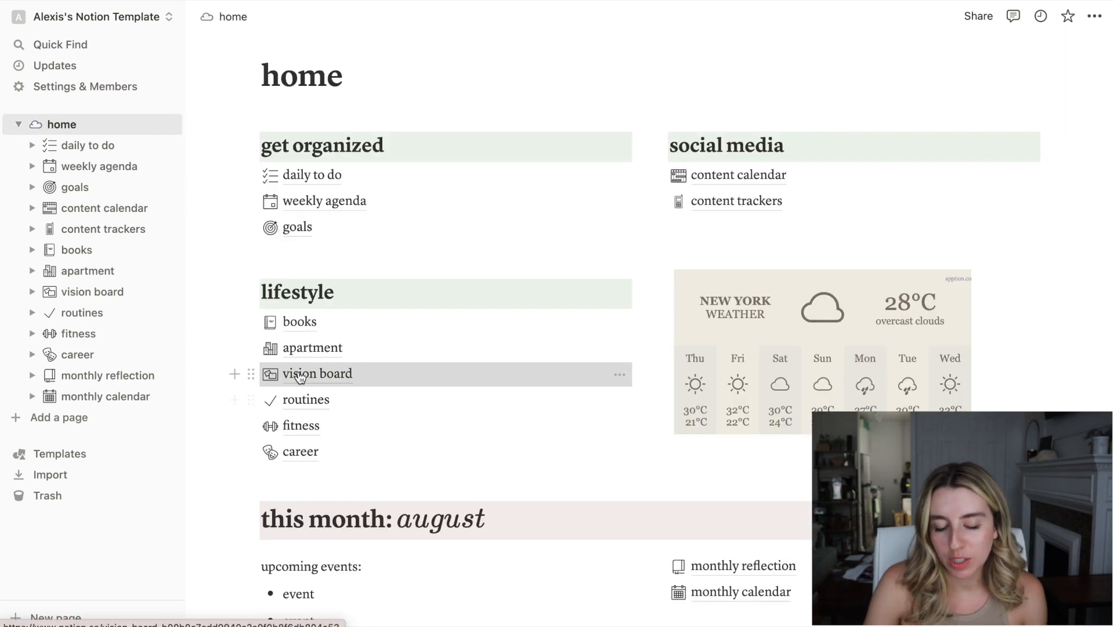
Open the "vision board" page from "home" and look through the 2022 and summer vision boards
{"action": "left_click", "coordinate": [371, 373]}
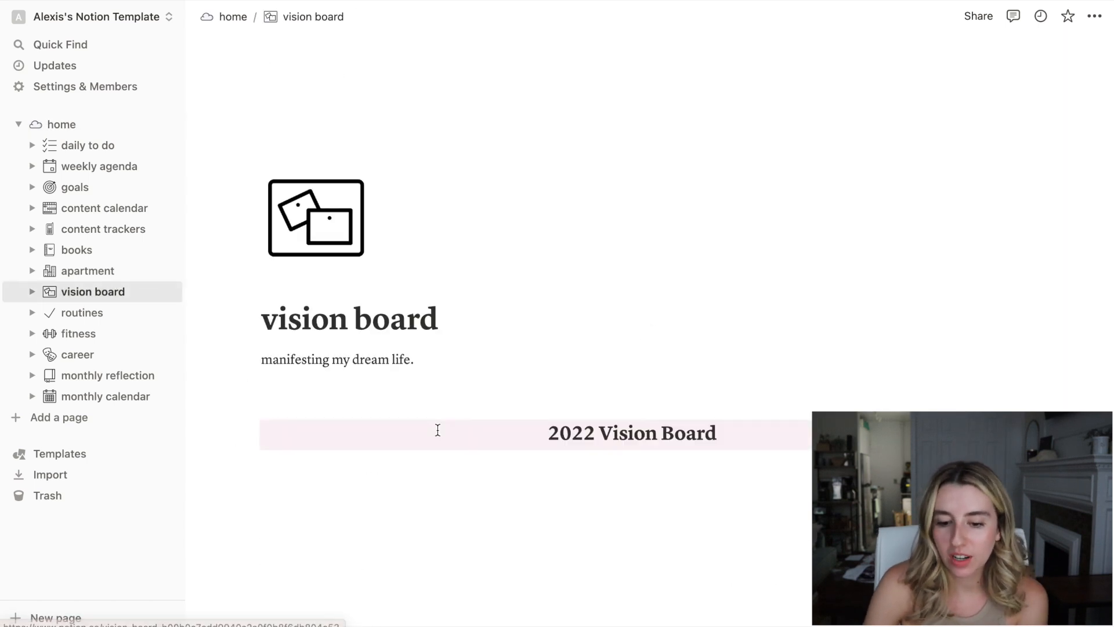
{"action": "scroll", "coordinate": [445, 489], "scroll_direction": "down", "scroll_amount": 4}
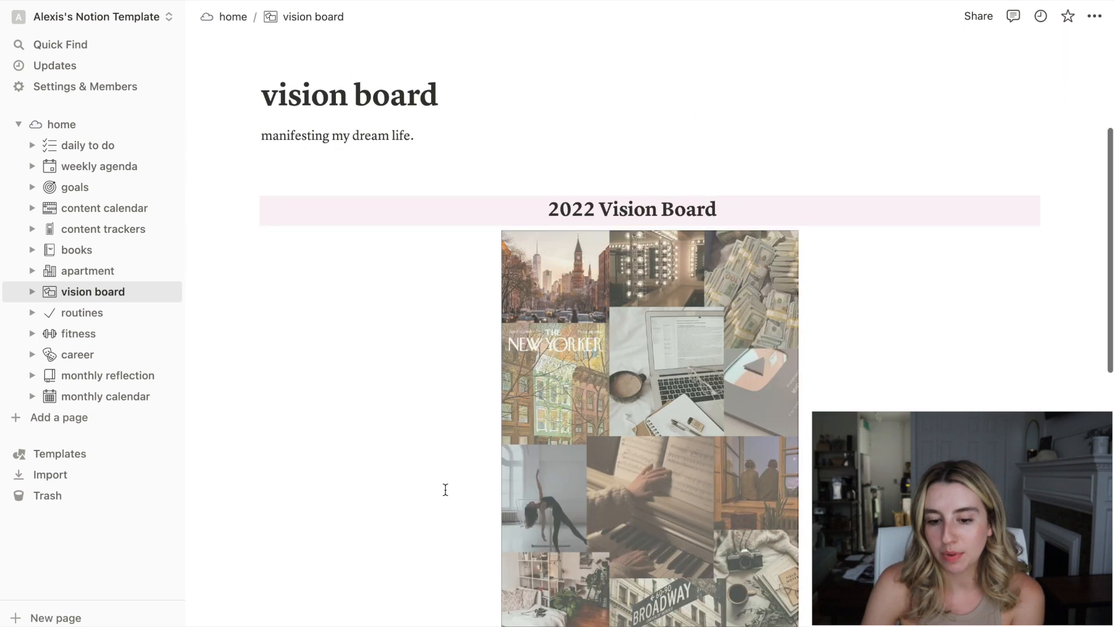
{"action": "scroll", "coordinate": [445, 489], "scroll_direction": "down", "scroll_amount": 10}
{"action": "scroll", "coordinate": [445, 489], "scroll_direction": "up", "scroll_amount": 9}
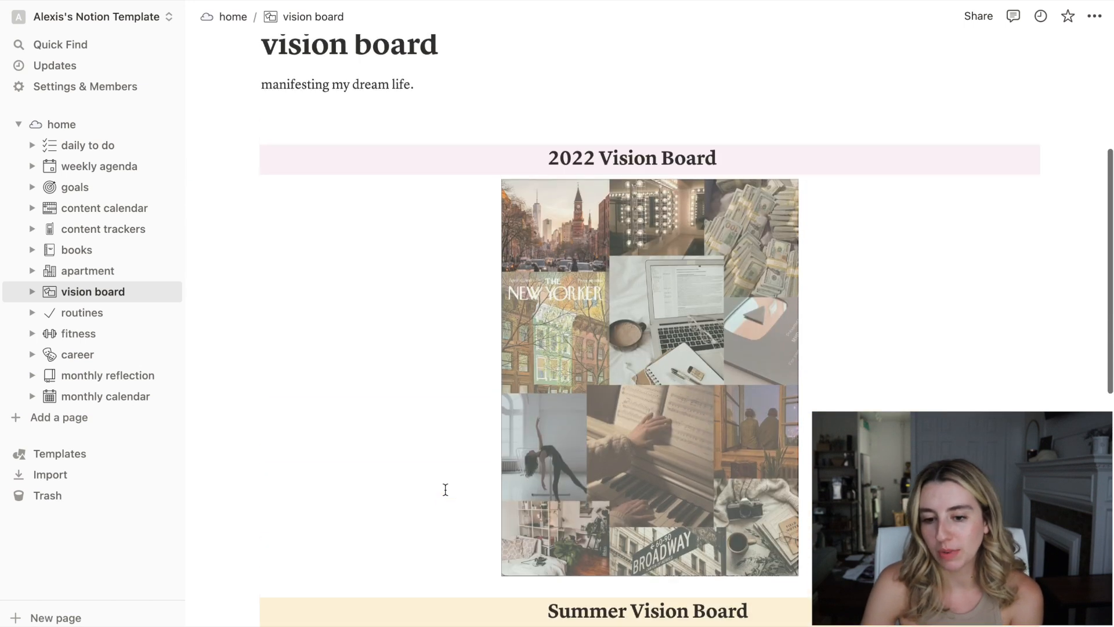
Open the "routines" page and review its "my morning routine" and "my night routine" sub-pages
{"action": "left_click", "coordinate": [83, 313]}
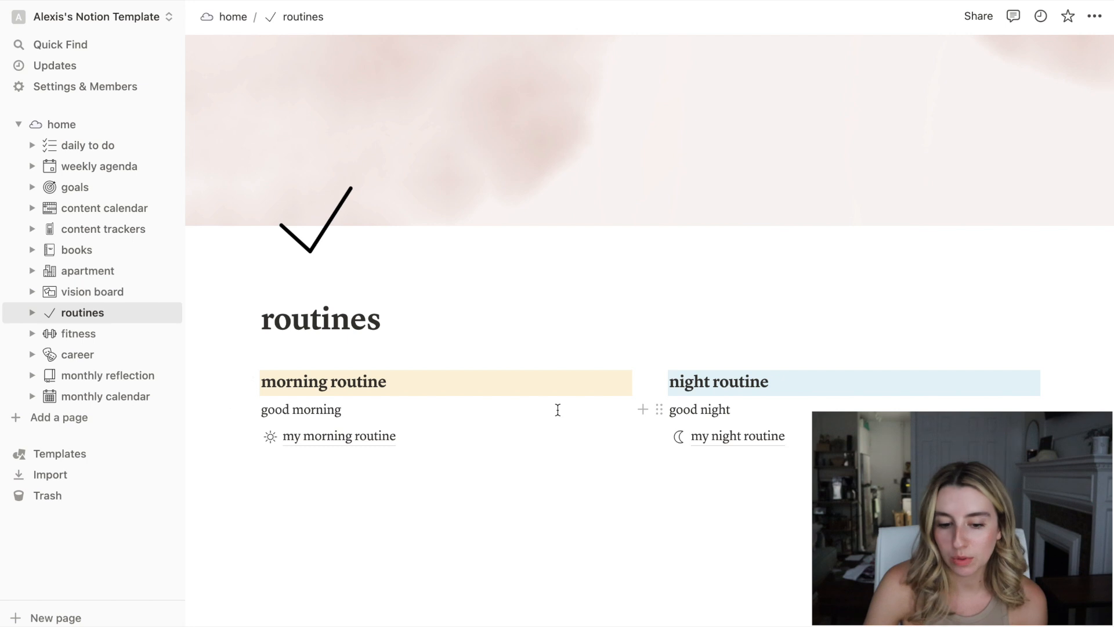
{"action": "left_click", "coordinate": [359, 436]}
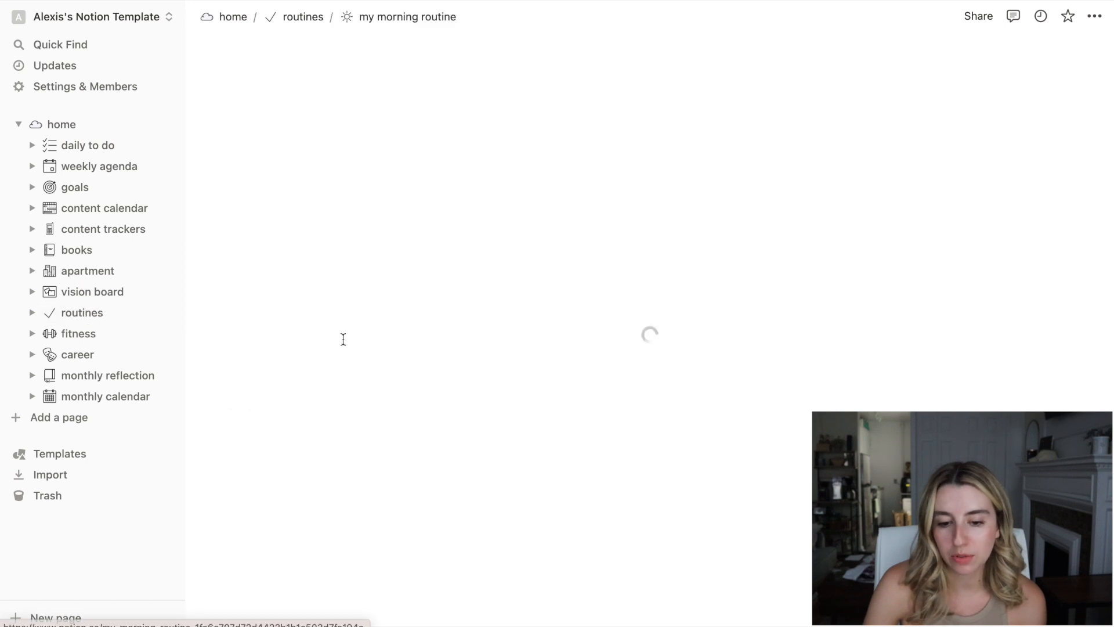
{"action": "left_click", "coordinate": [740, 442]}
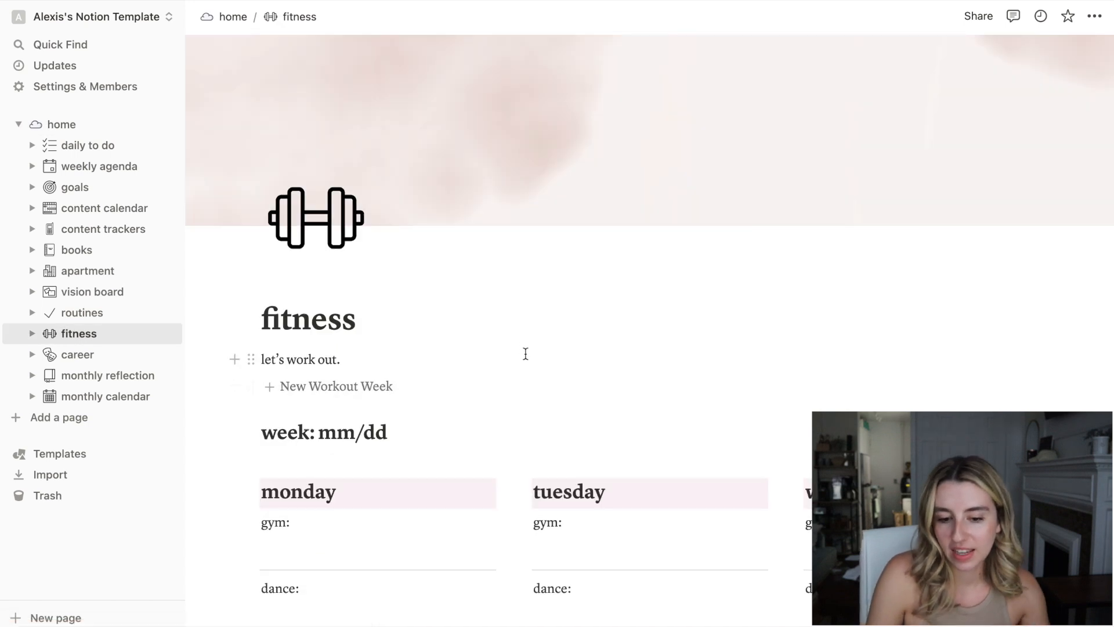
Review the "fitness" page's workout week and the "career" page with its "dance log" sub-page
{"action": "scroll", "coordinate": [525, 353], "scroll_direction": "down", "scroll_amount": 6}
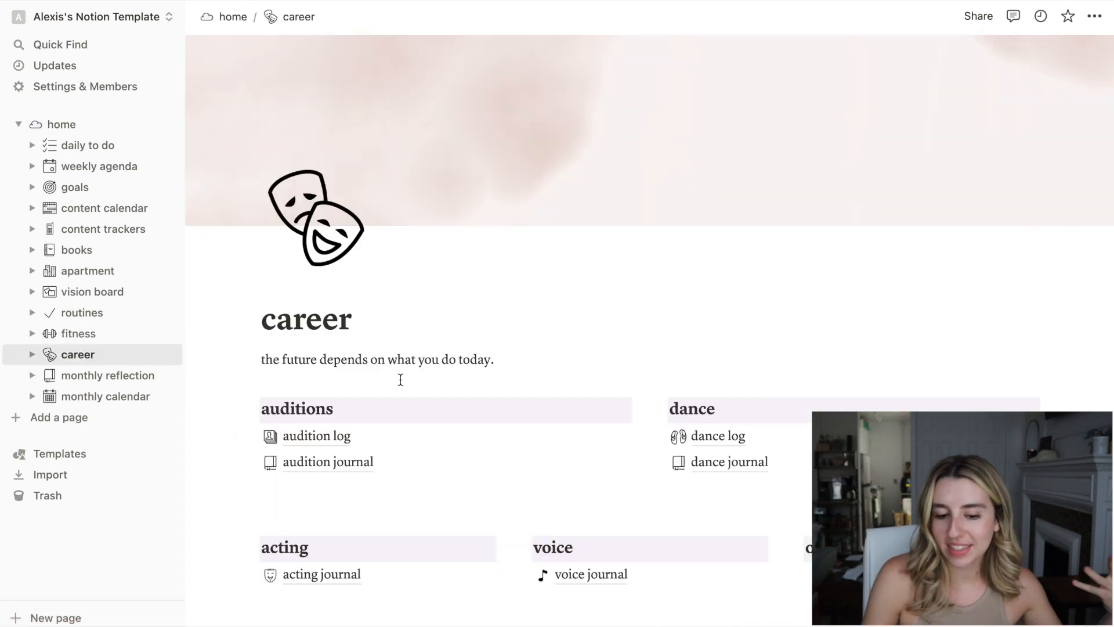
{"action": "scroll", "coordinate": [400, 378], "scroll_direction": "down", "scroll_amount": 3}
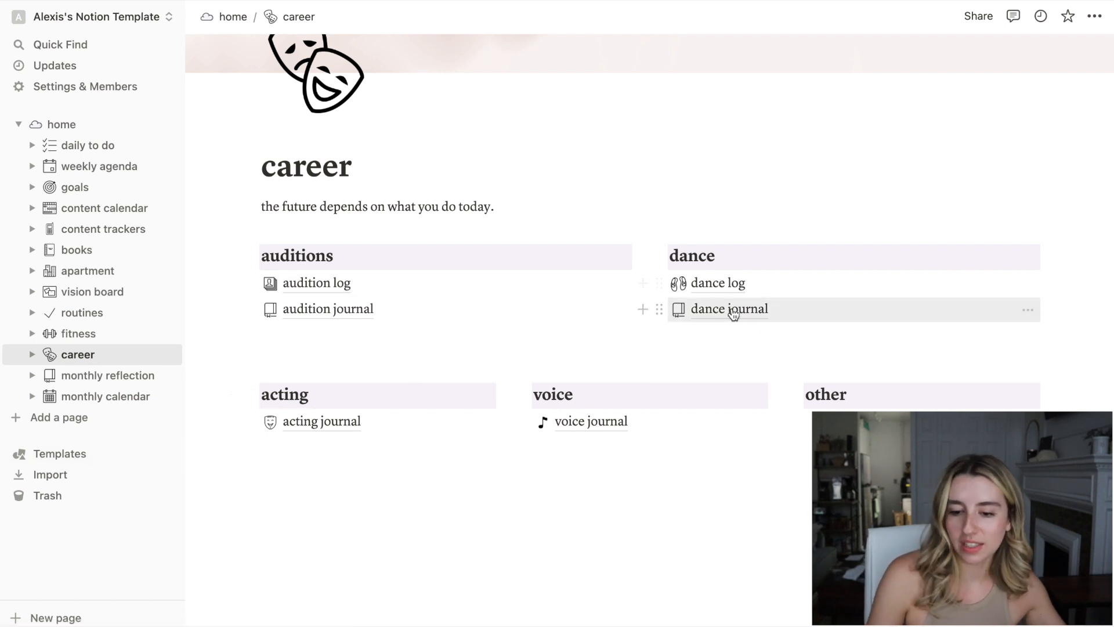
{"action": "left_click", "coordinate": [732, 284]}
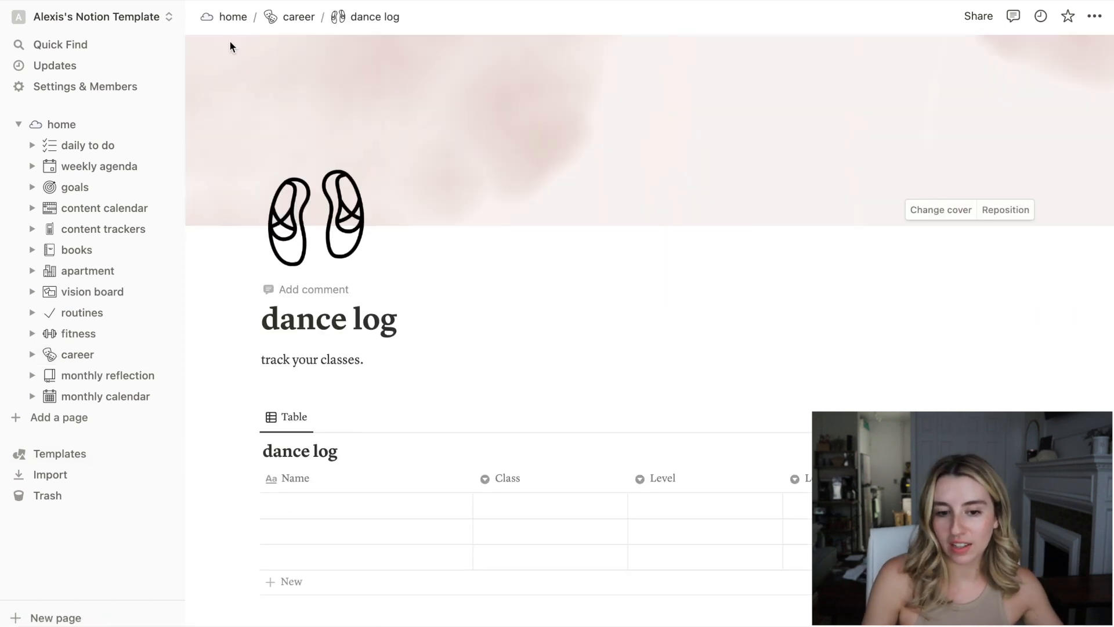
Return to the "home" page and review it from the "this month: august" section back up to the cover
{"action": "left_click", "coordinate": [232, 16]}
{"action": "scroll", "coordinate": [451, 384], "scroll_direction": "down", "scroll_amount": 5}
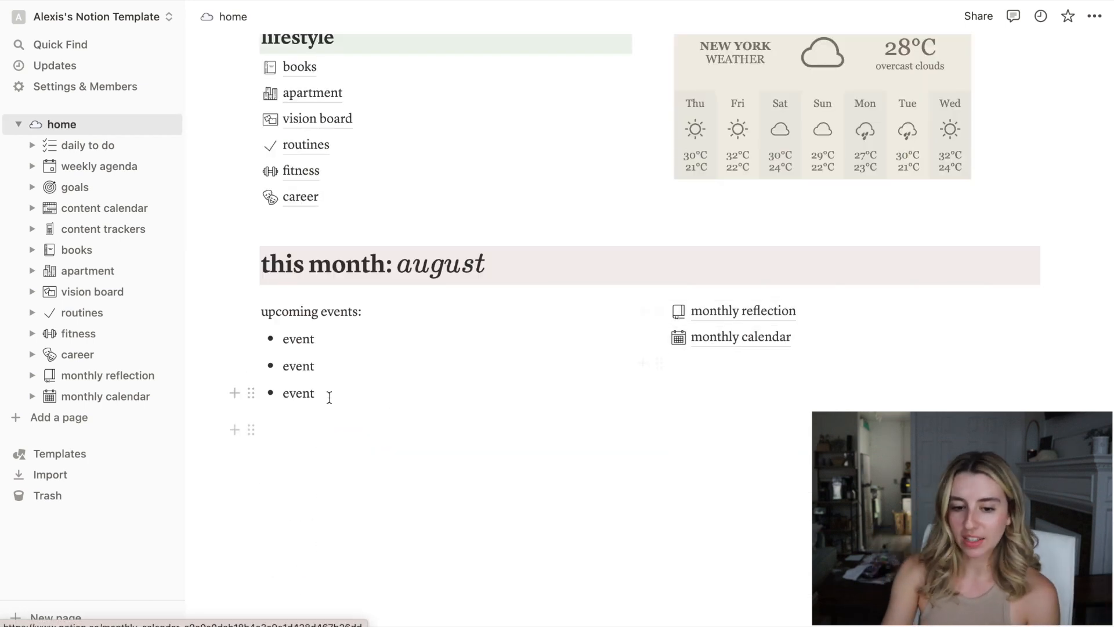
{"action": "scroll", "coordinate": [528, 311], "scroll_direction": "up", "scroll_amount": 6}
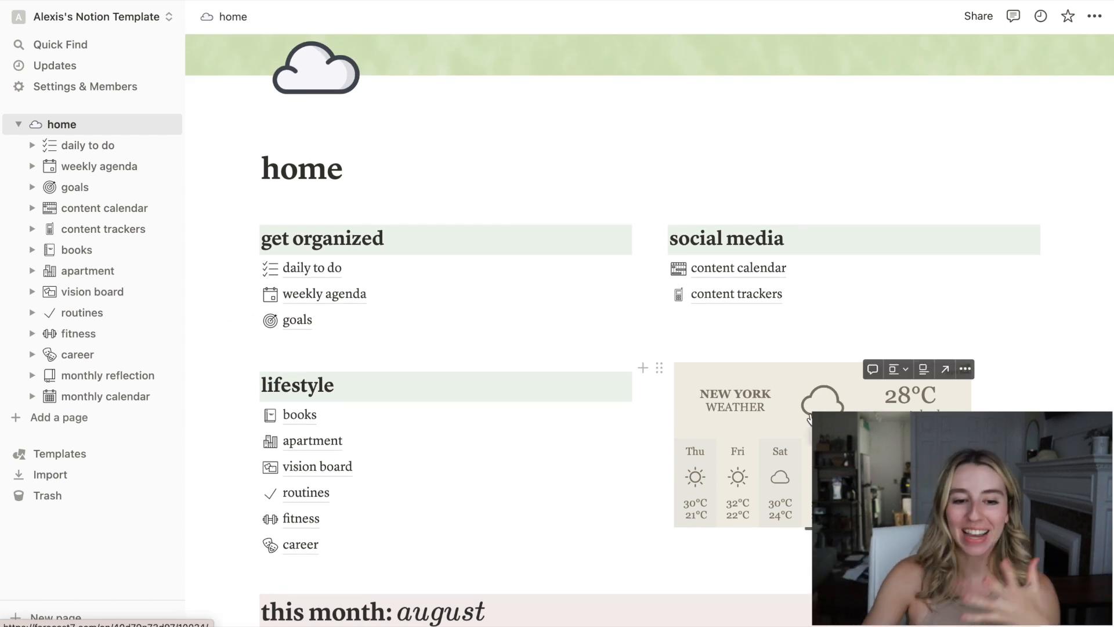
{"action": "scroll", "coordinate": [809, 419], "scroll_direction": "up", "scroll_amount": 3}
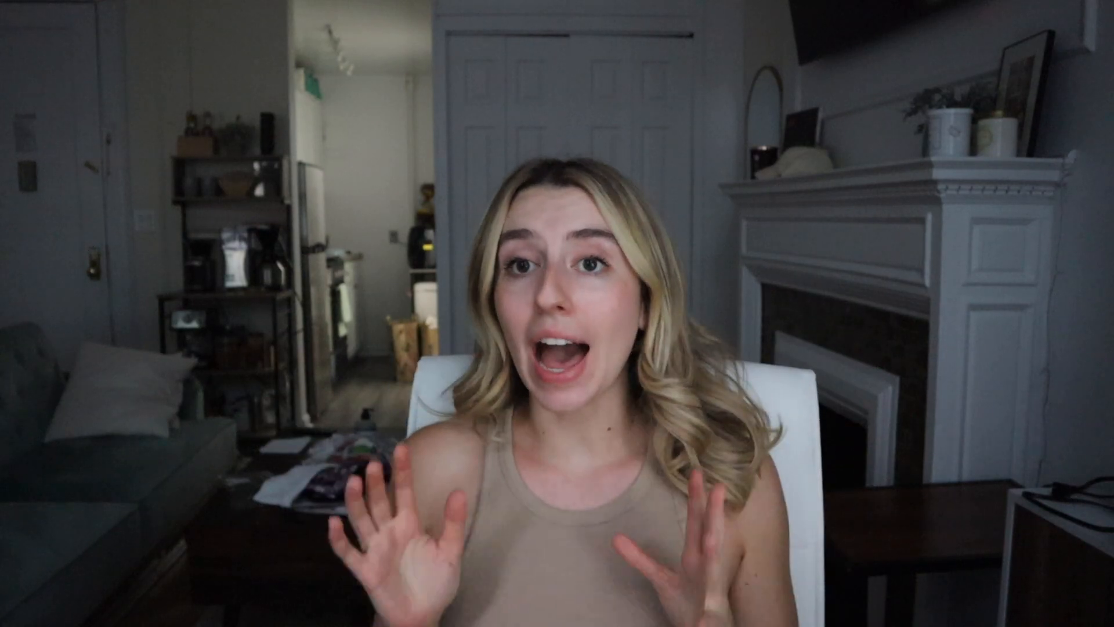